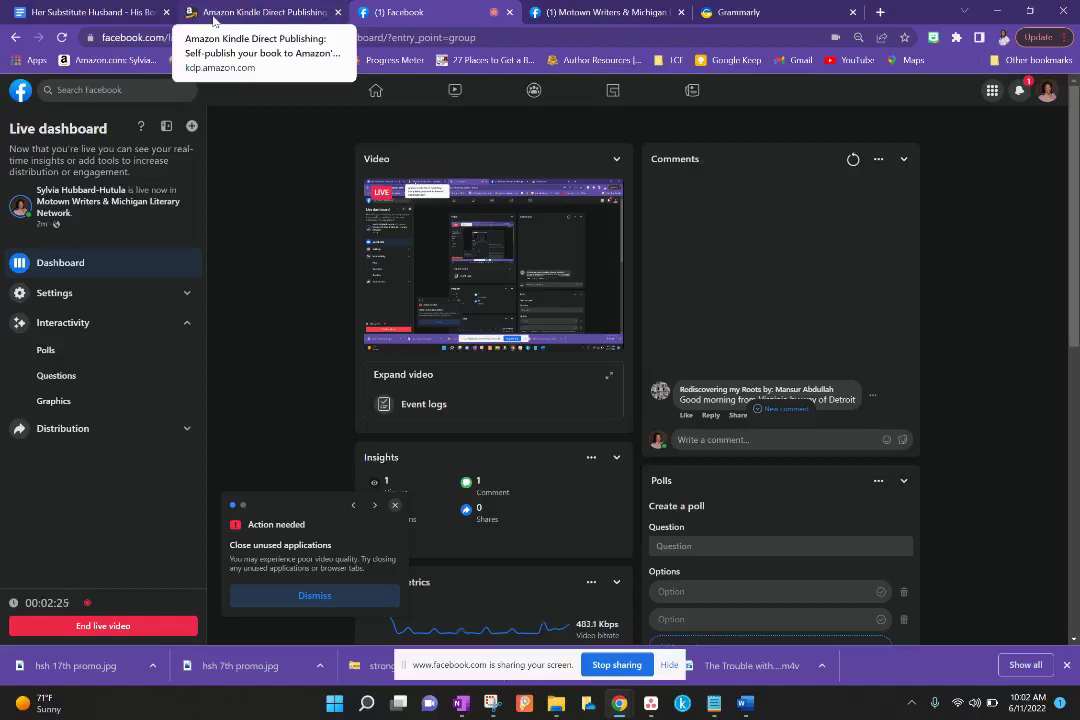
Switch to Kindle Direct Publishing, go to the Kindle Vella library and open the management page of "Her Substitute Husband: His Boss".
left_click(213, 19)
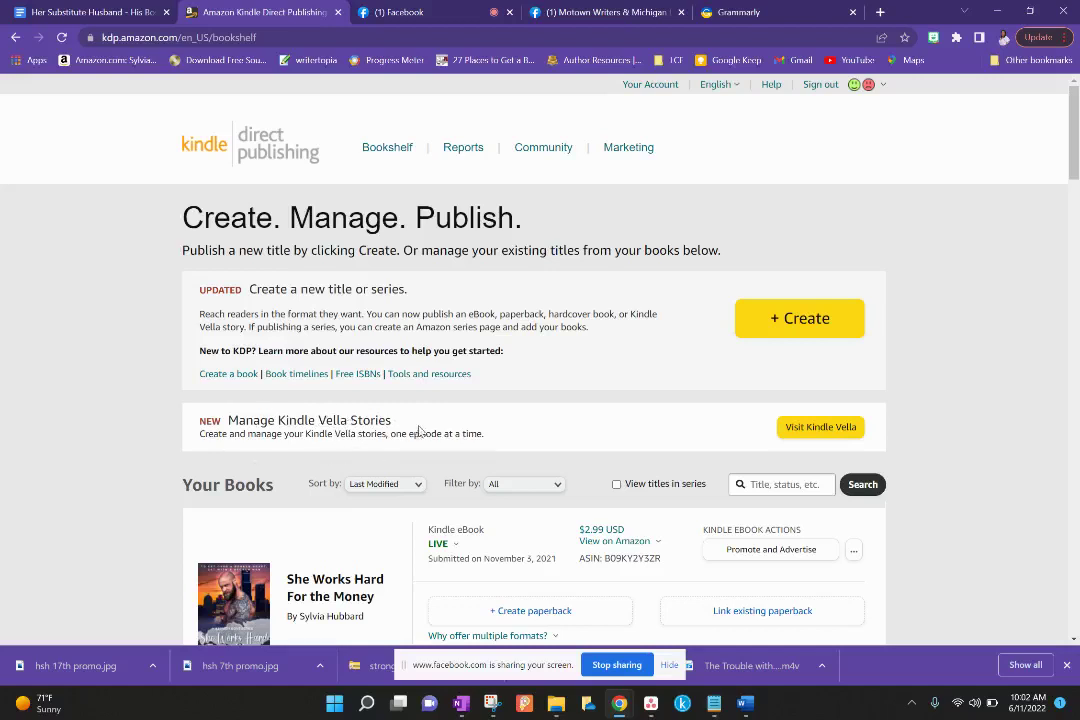
left_click(812, 436)
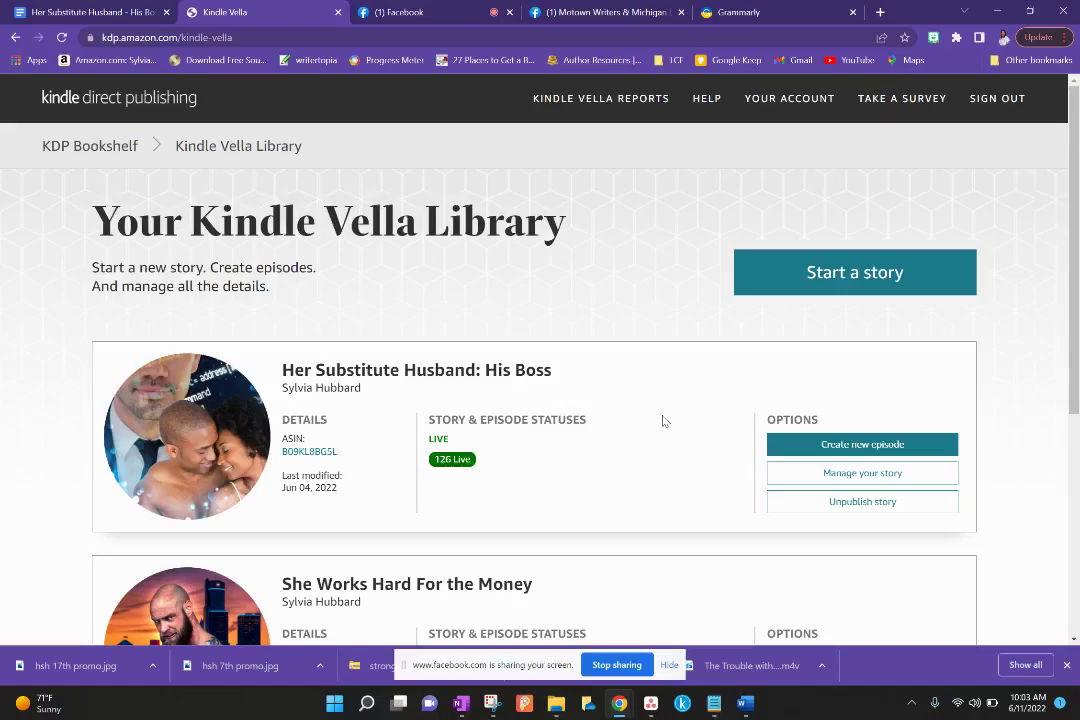
scroll(662, 421, "down", 3)
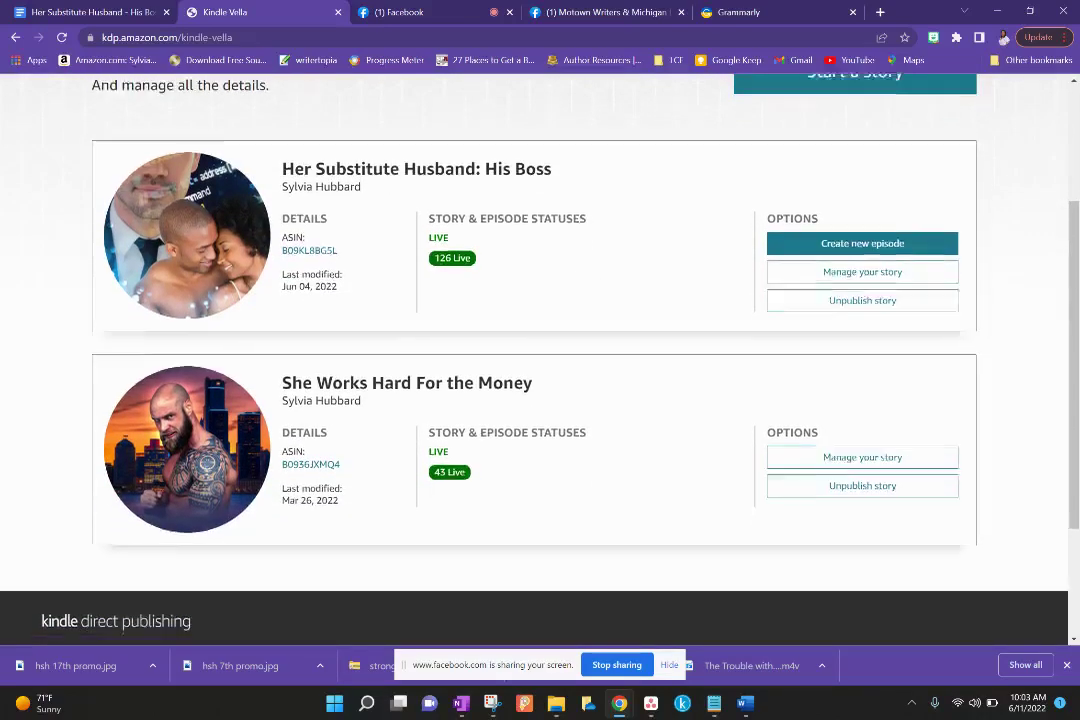
scroll(540, 350, "down", 1)
scroll(540, 350, "up", 2)
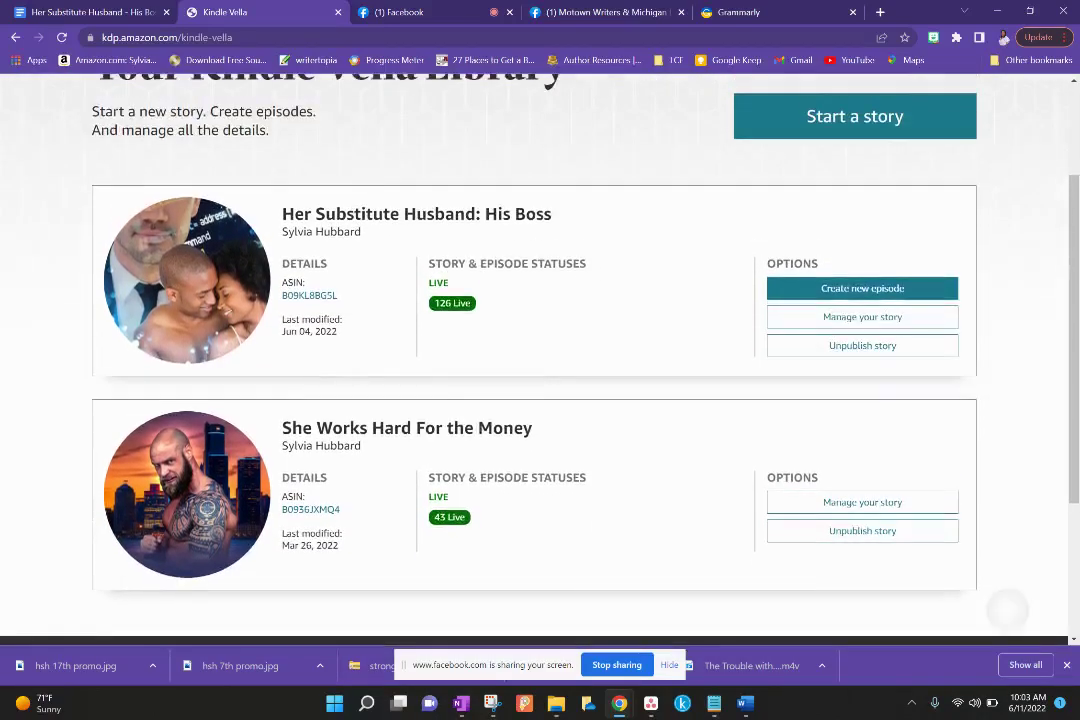
scroll(540, 350, "down", 1)
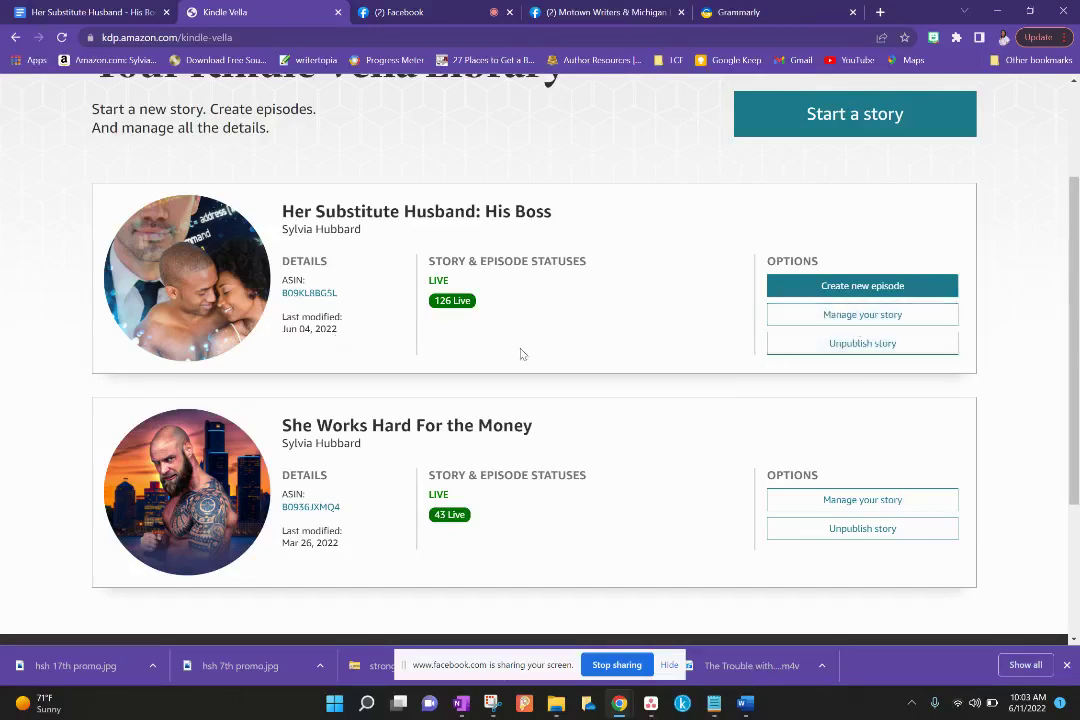
scroll(517, 353, "up", 2)
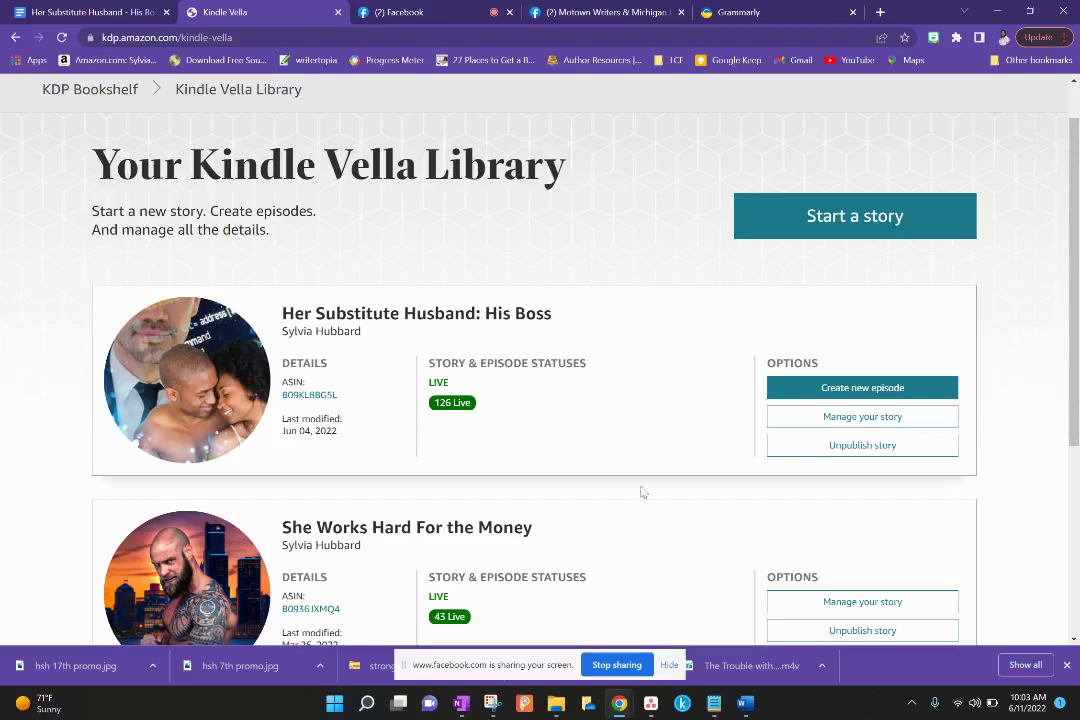
left_click(810, 417)
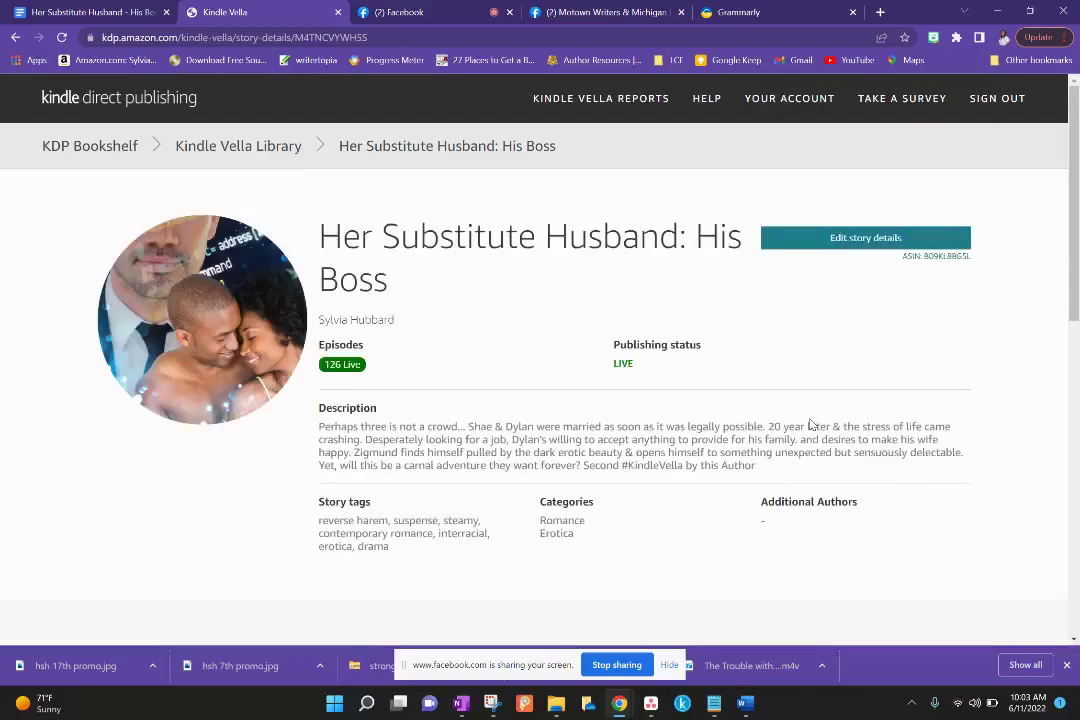
scroll(686, 358, "down", 1)
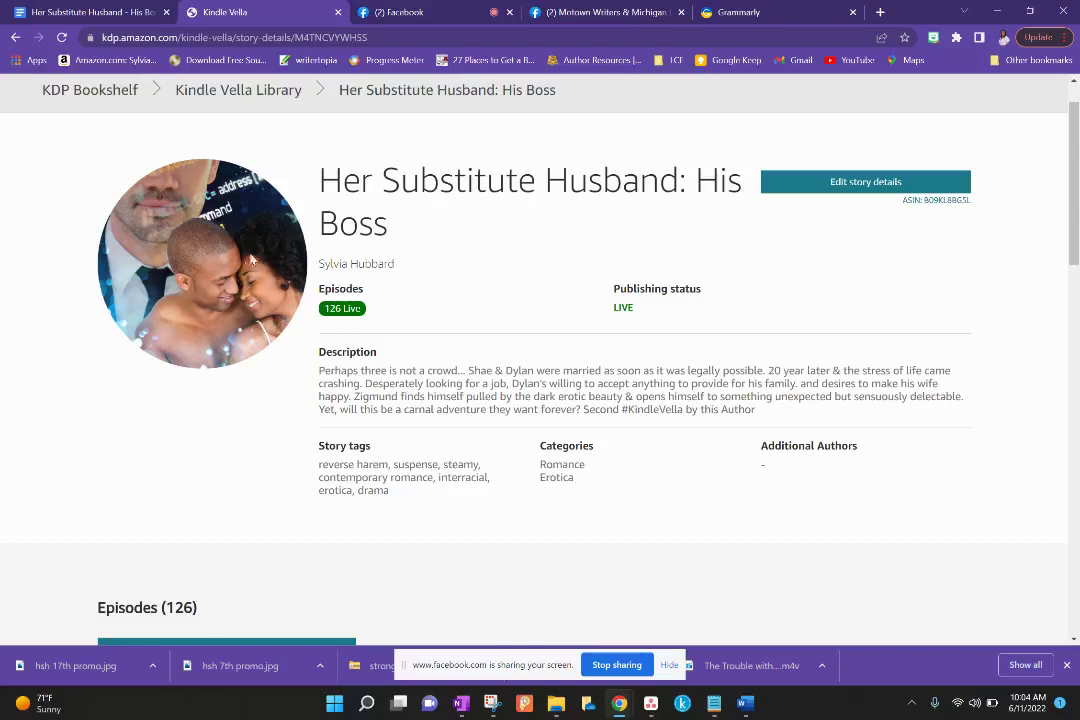
In a new browser tab, search Amazon's Kindle Store for "her substitute husband his boss" and open the Kindle Vella story's page.
left_click(880, 12)
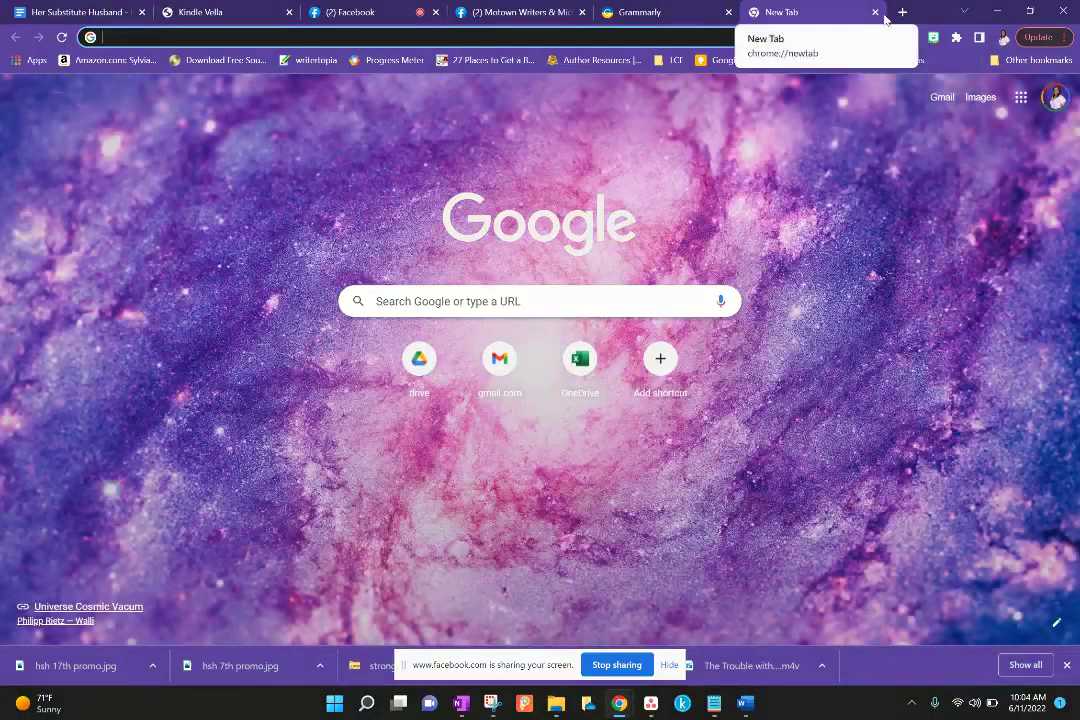
left_click(102, 58)
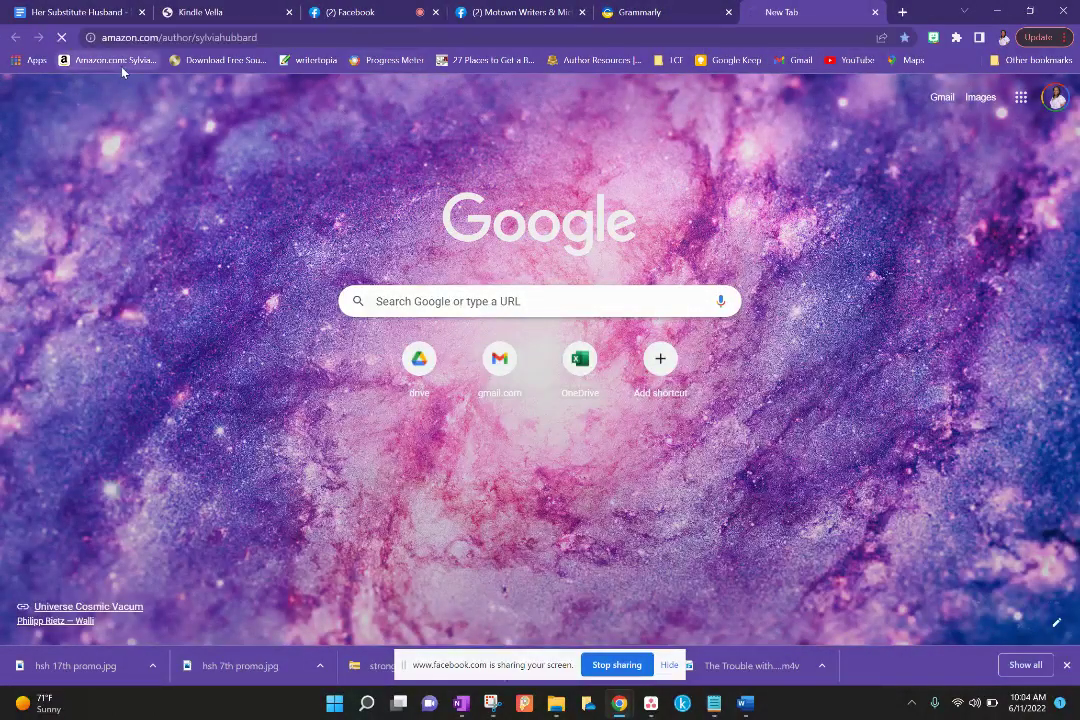
left_click(272, 111)
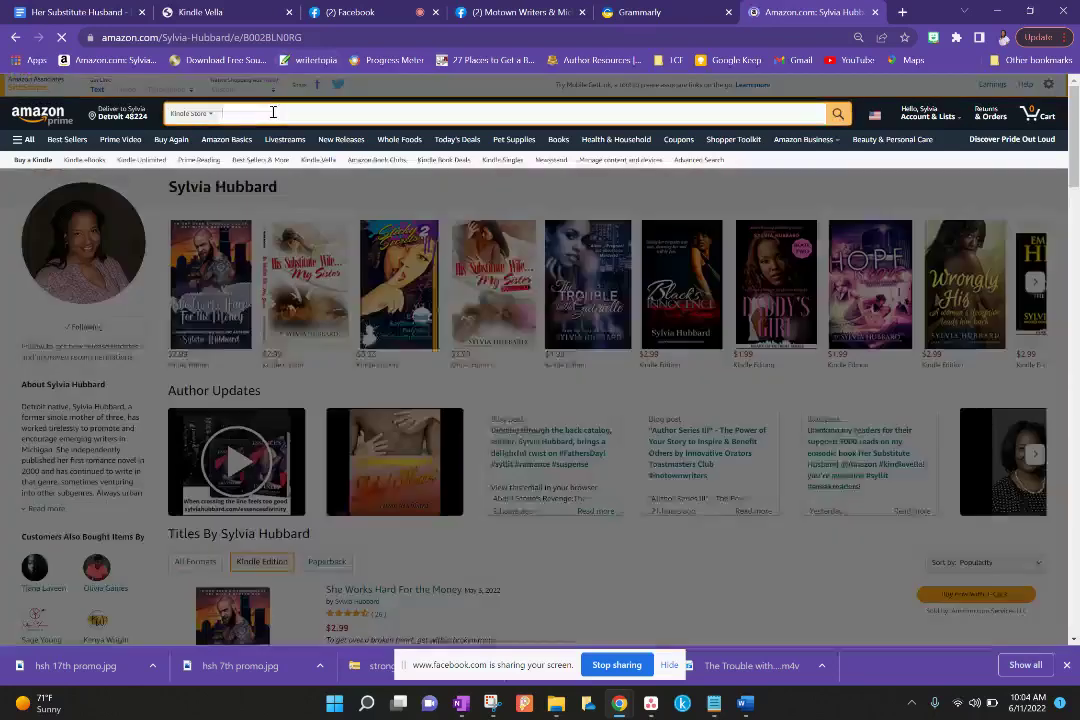
type("her subs")
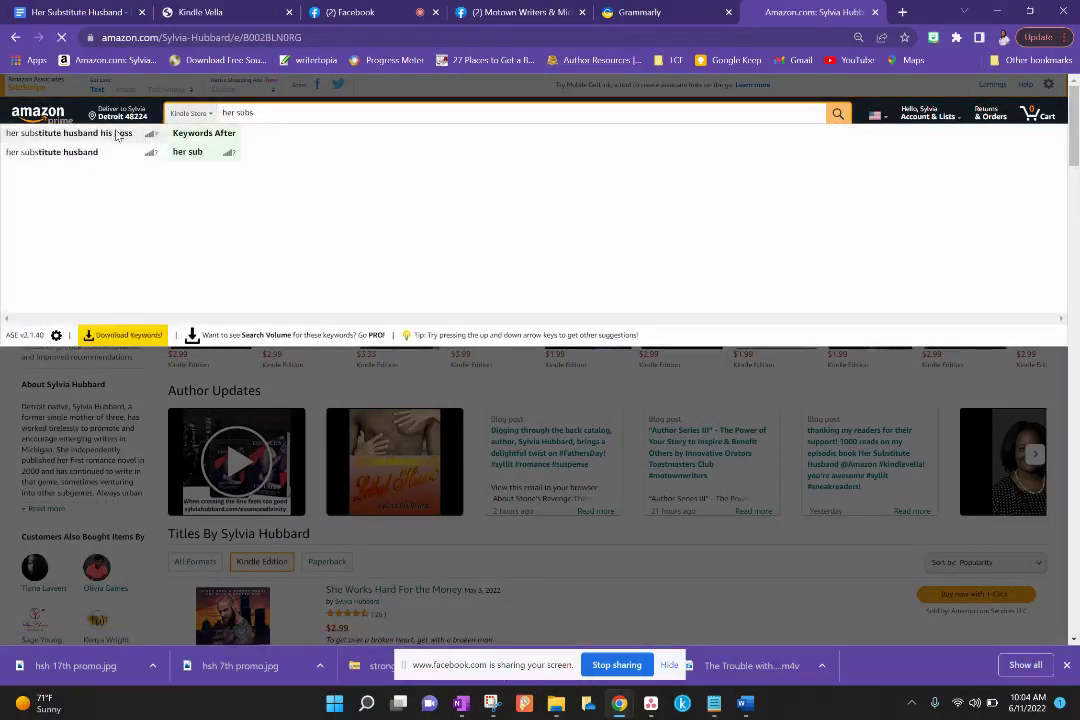
left_click(120, 133)
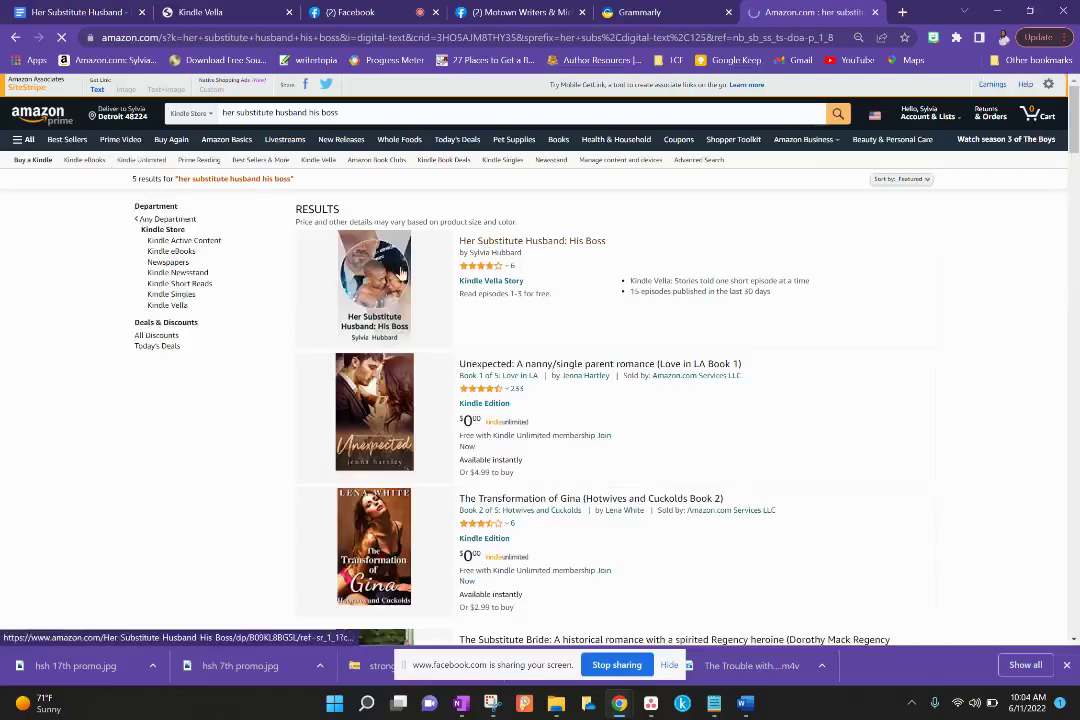
left_click(478, 243)
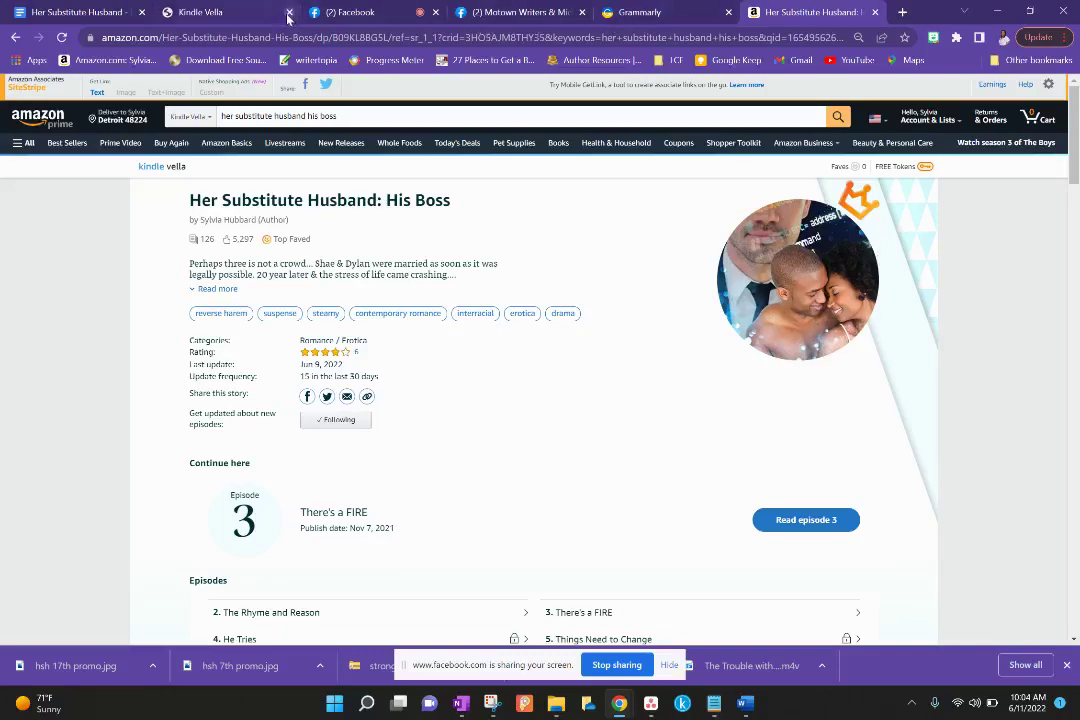
Return to the story's Kindle Vella management page and examine its episode list, publishing statuses, story tags and categories.
left_click(635, 15)
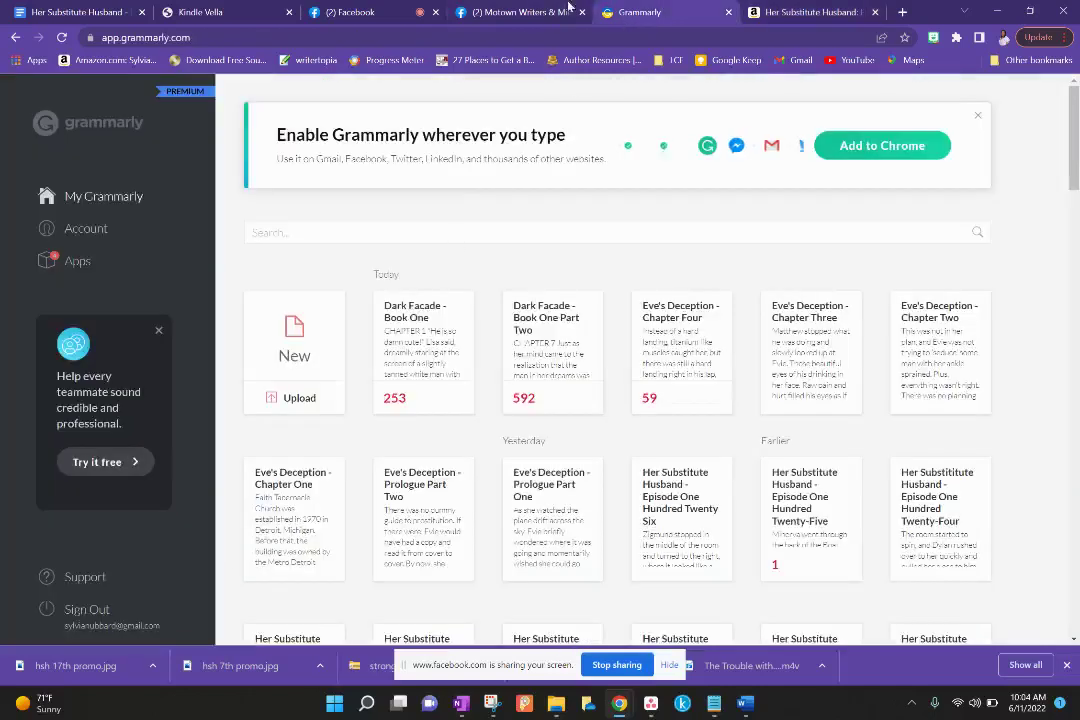
left_click(205, 13)
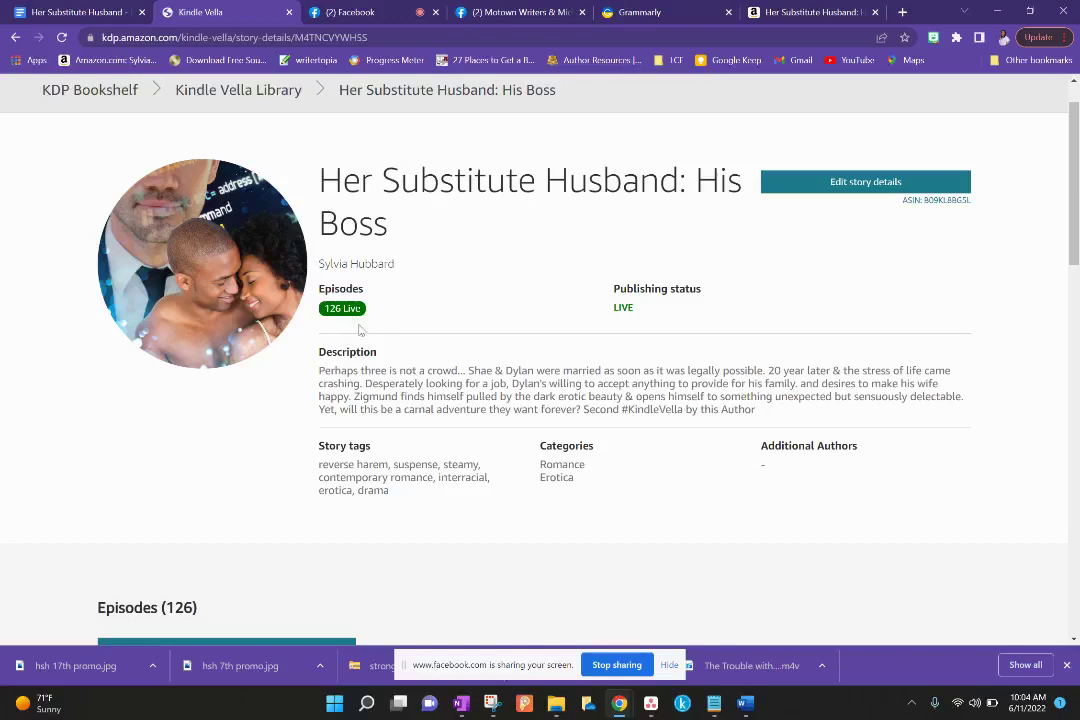
scroll(360, 330, "down", 3)
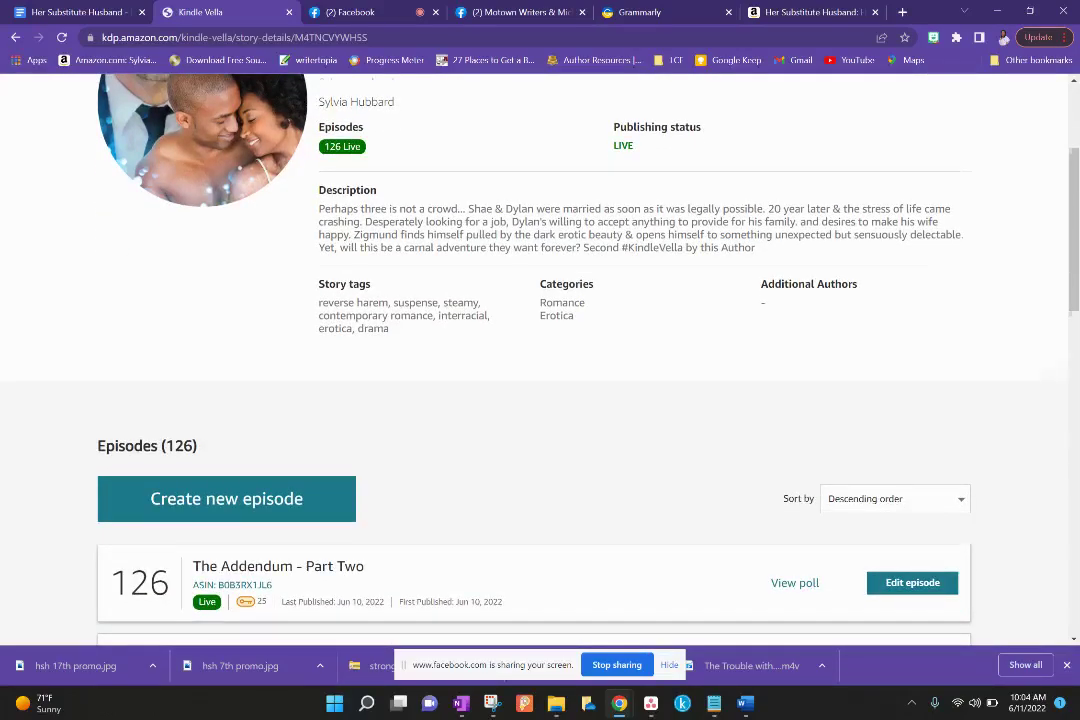
scroll(540, 360, "down", 2)
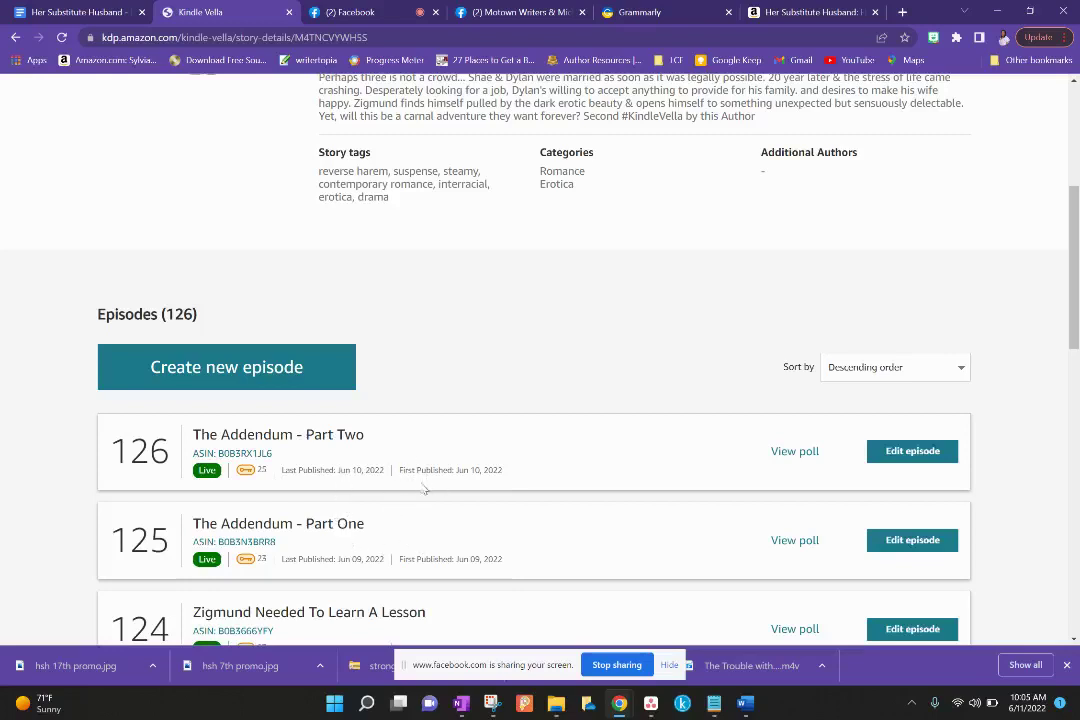
scroll(421, 487, "down", 5)
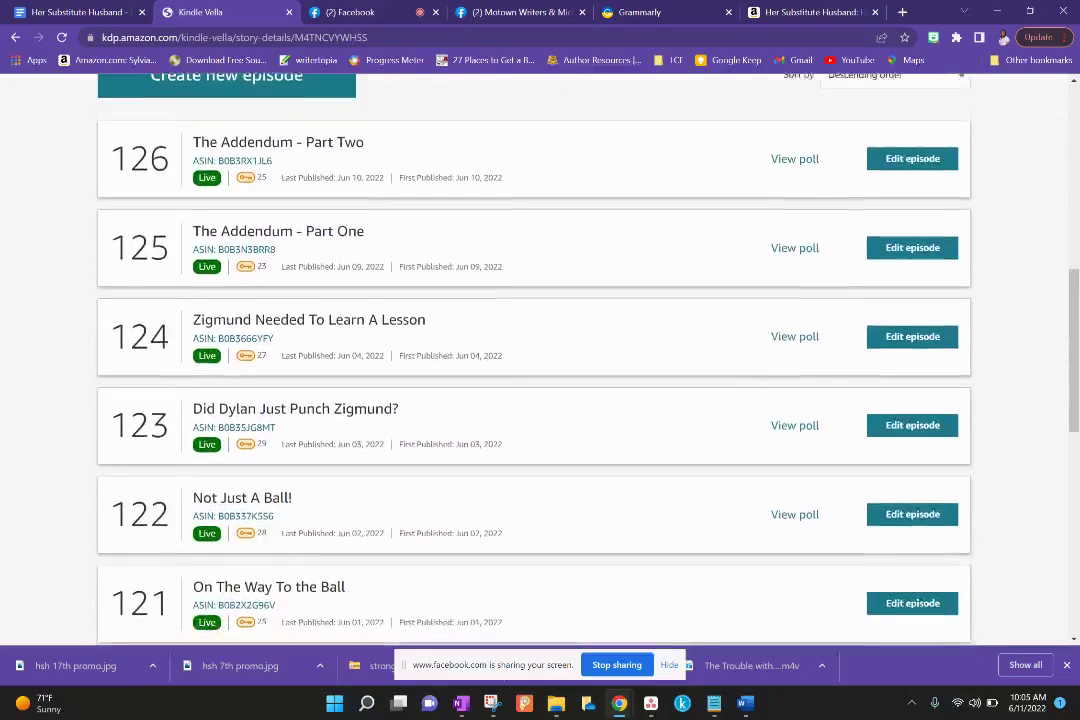
scroll(540, 350, "down", 4)
scroll(540, 350, "up", 4)
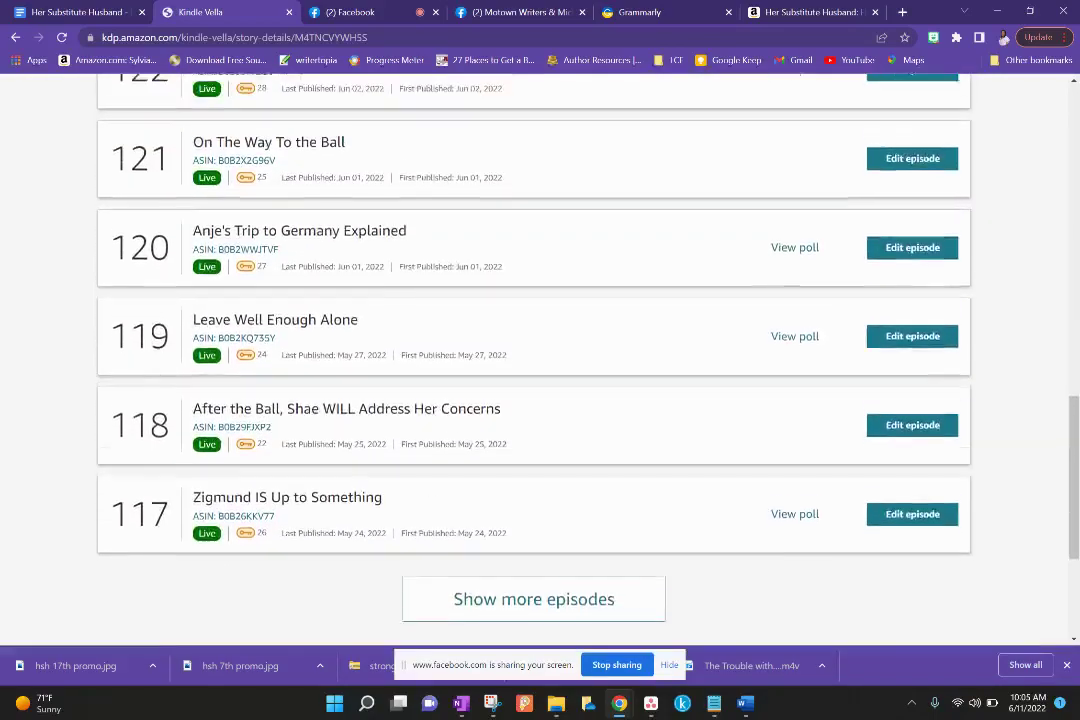
scroll(540, 350, "up", 1)
scroll(540, 350, "down", 2)
scroll(540, 350, "up", 6)
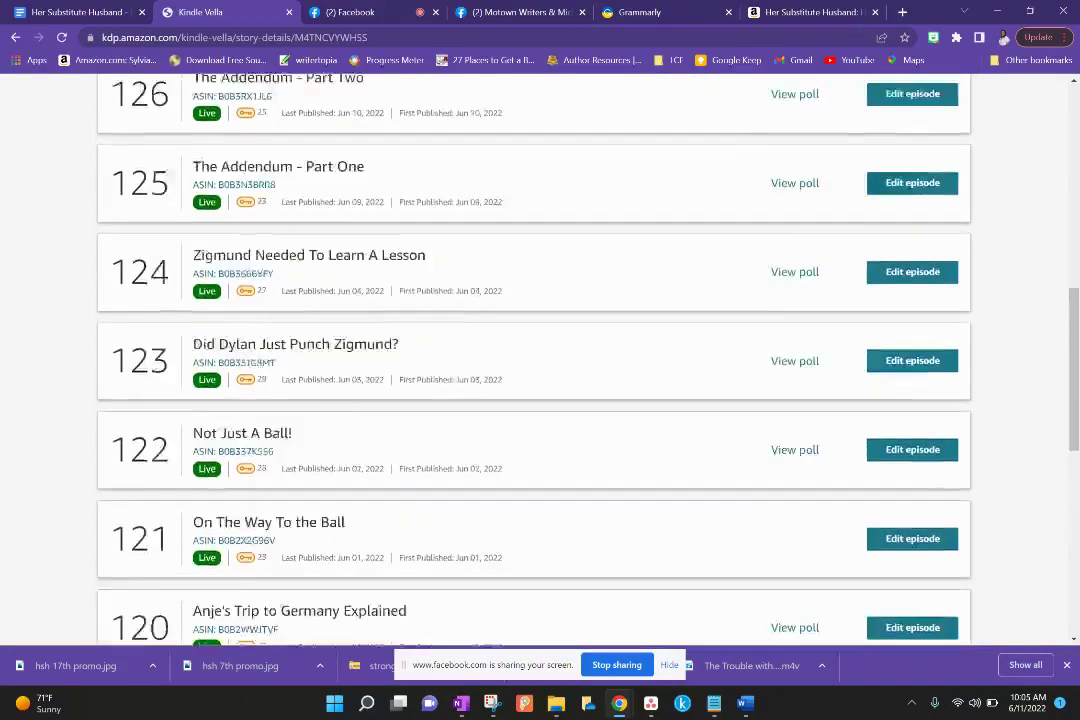
scroll(540, 350, "up", 1)
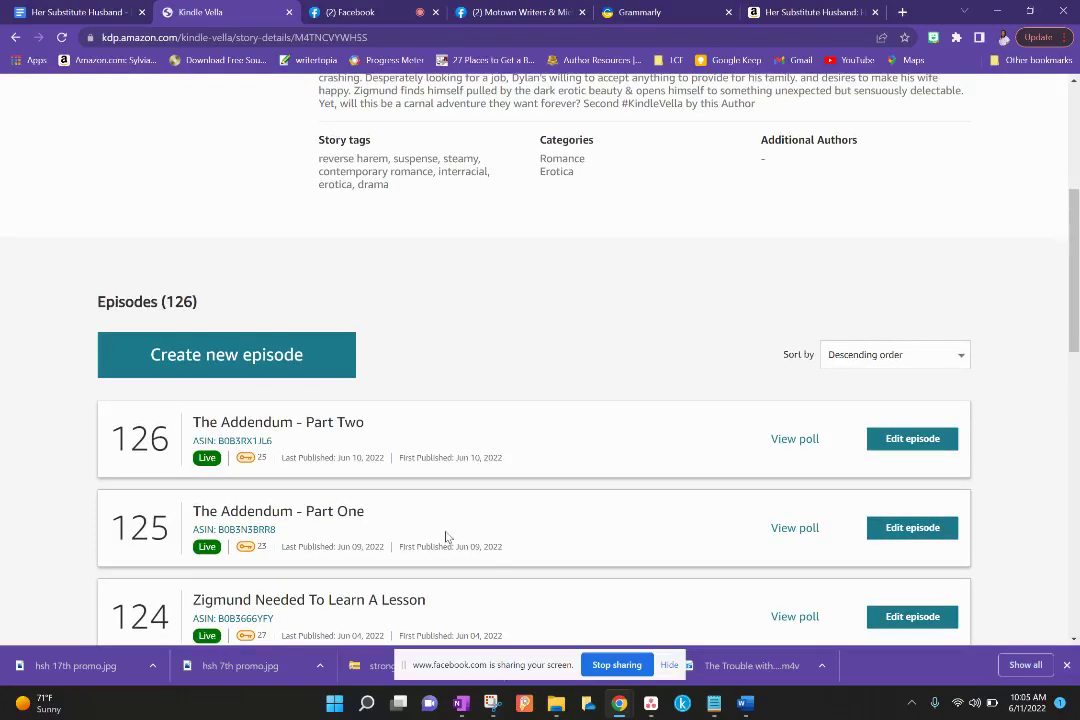
scroll(410, 524, "up", 3)
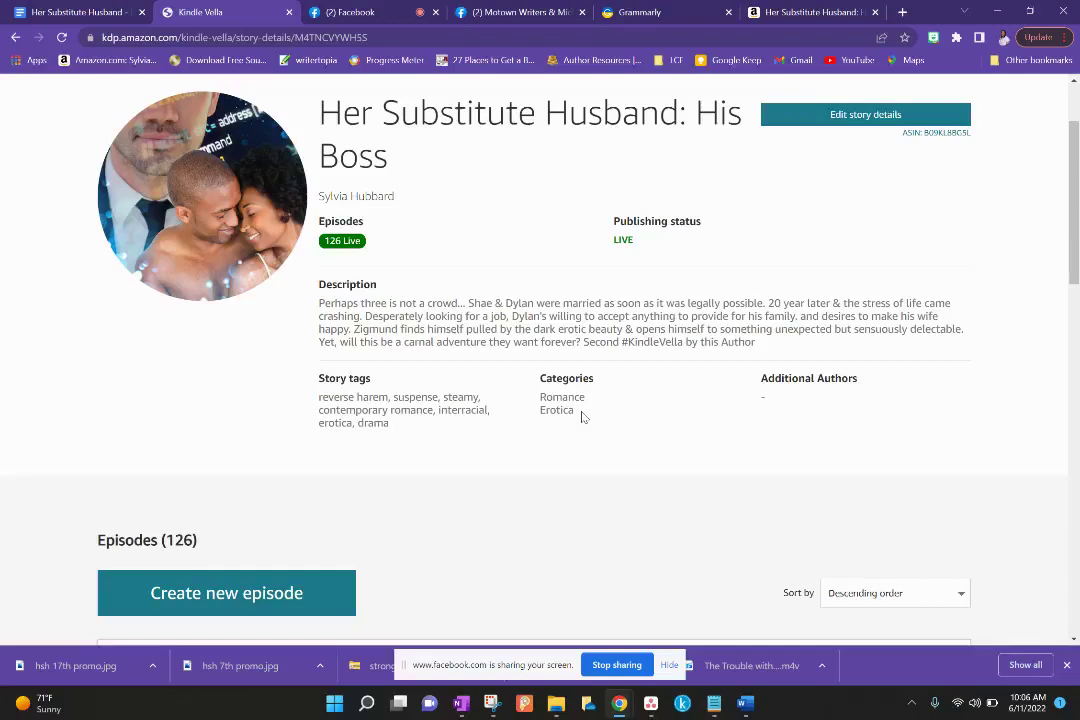
Return to the story's Amazon page and open episode 2, "The Rhyme and Reason", for reading.
left_click(803, 12)
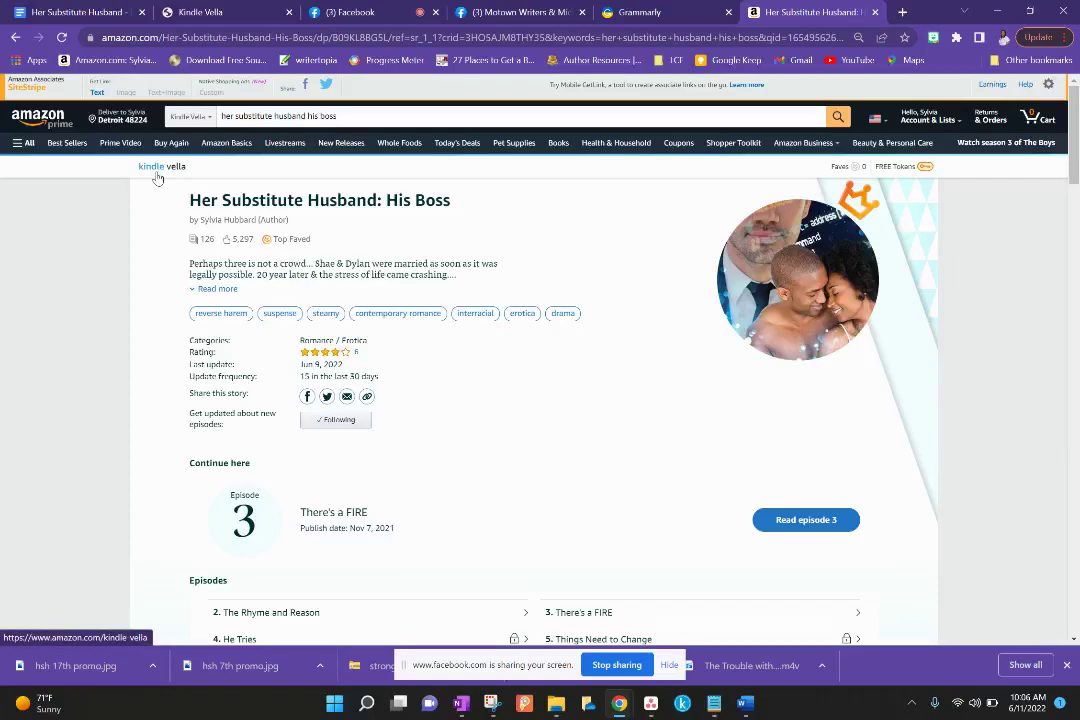
scroll(234, 552, "down", 2)
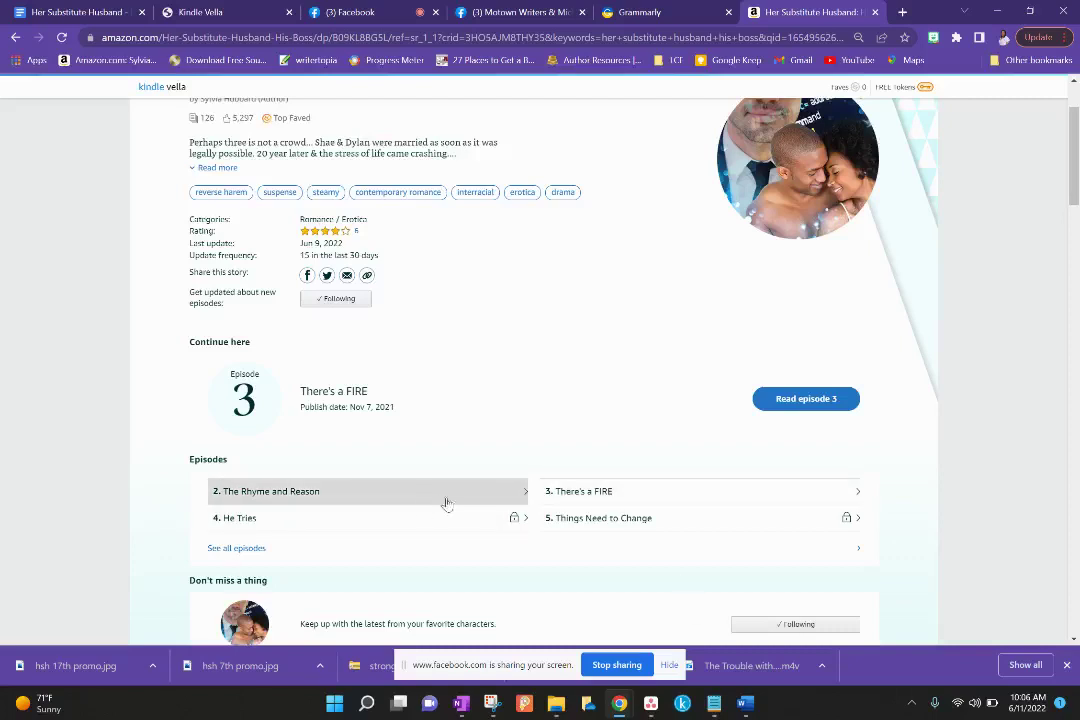
left_click(246, 497)
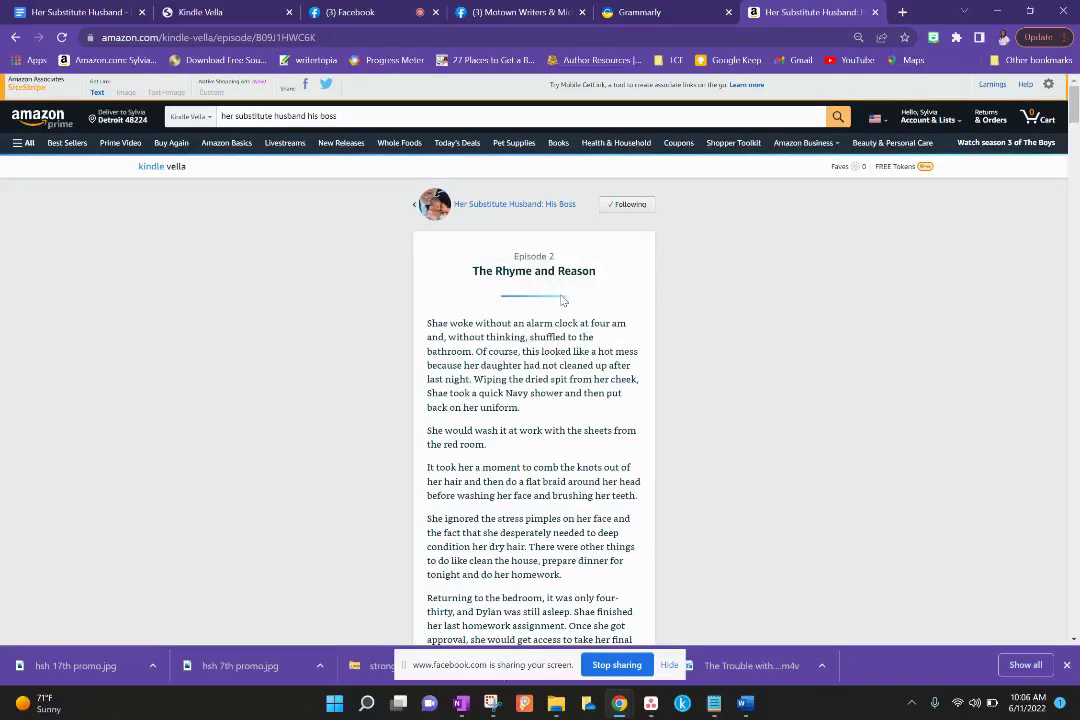
Examine how episode 2 appears to readers, from its opening text through to the author's note and the like count.
scroll(562, 300, "down", 3)
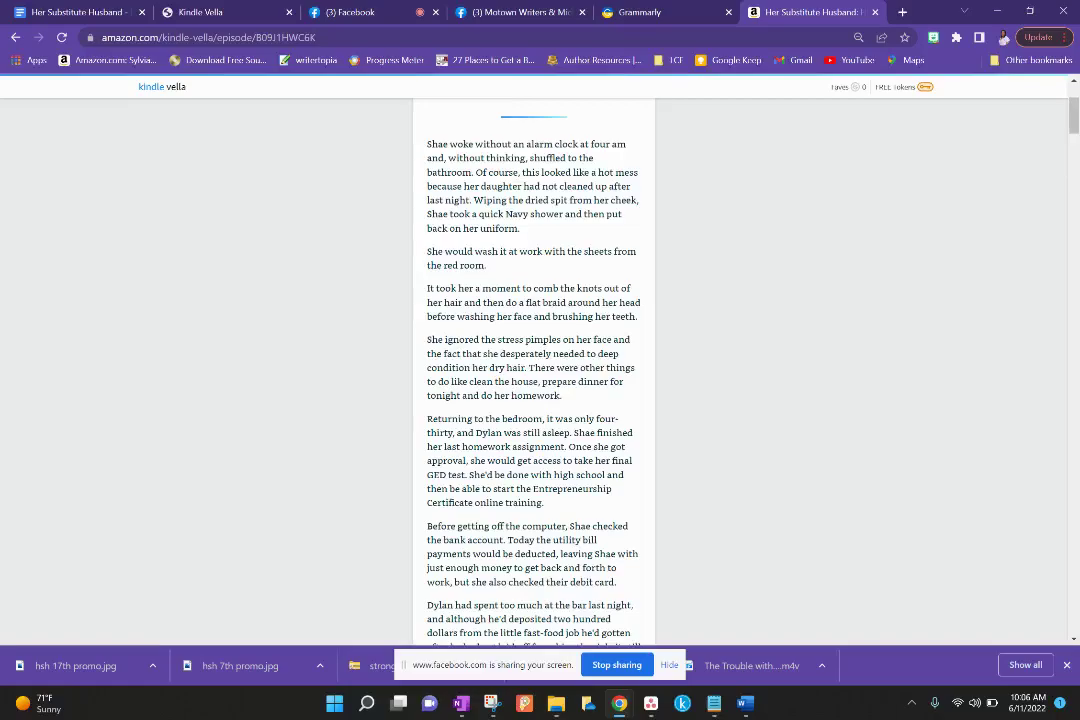
scroll(533, 370, "down", 5)
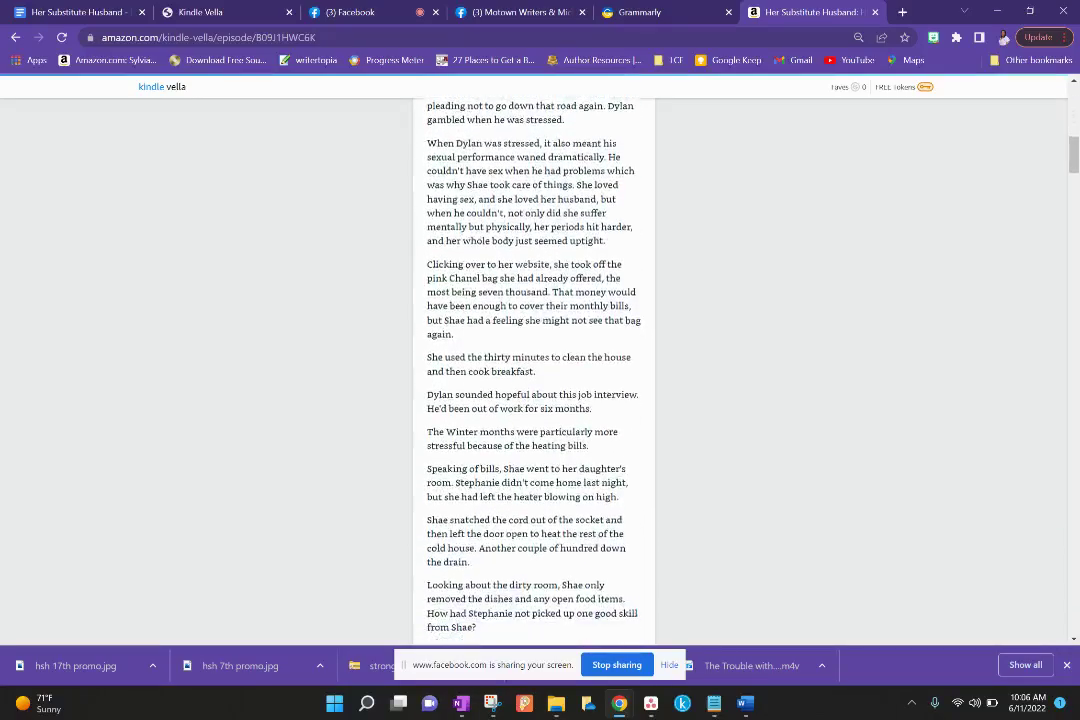
scroll(533, 370, "down", 10)
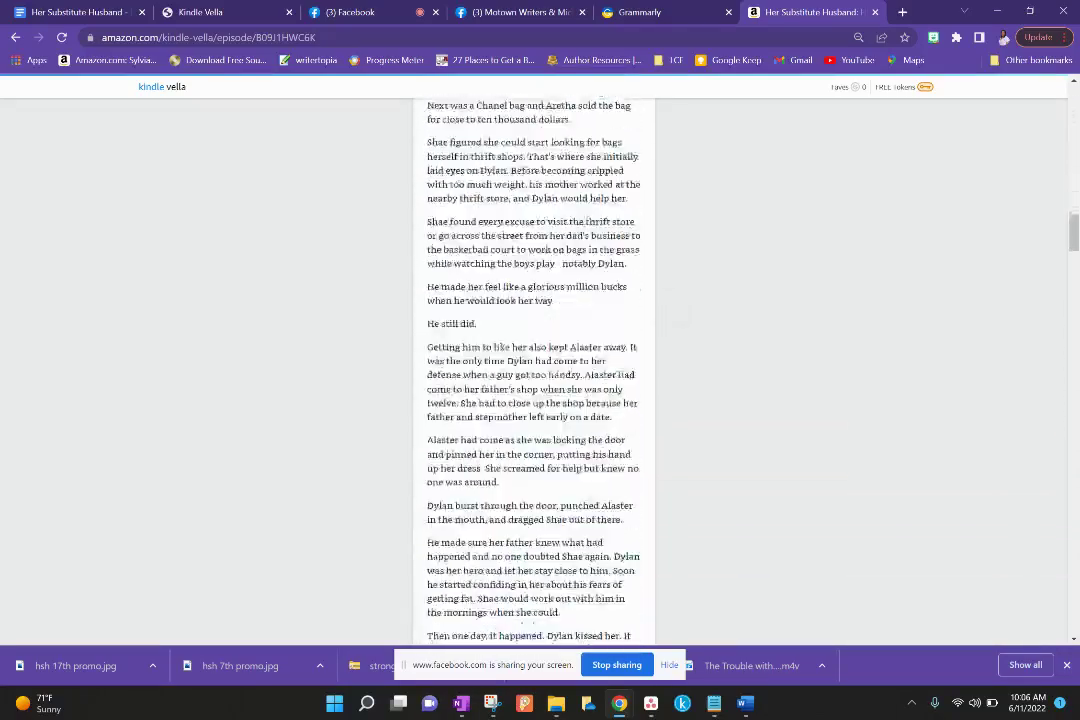
scroll(533, 370, "down", 10)
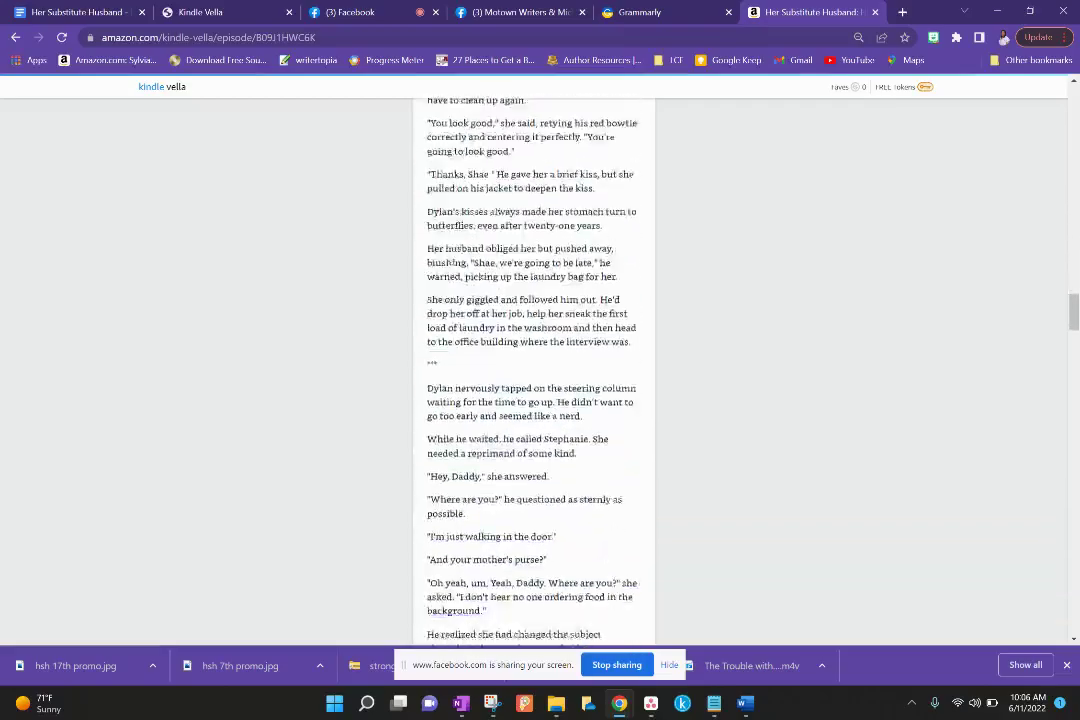
scroll(533, 370, "down", 8)
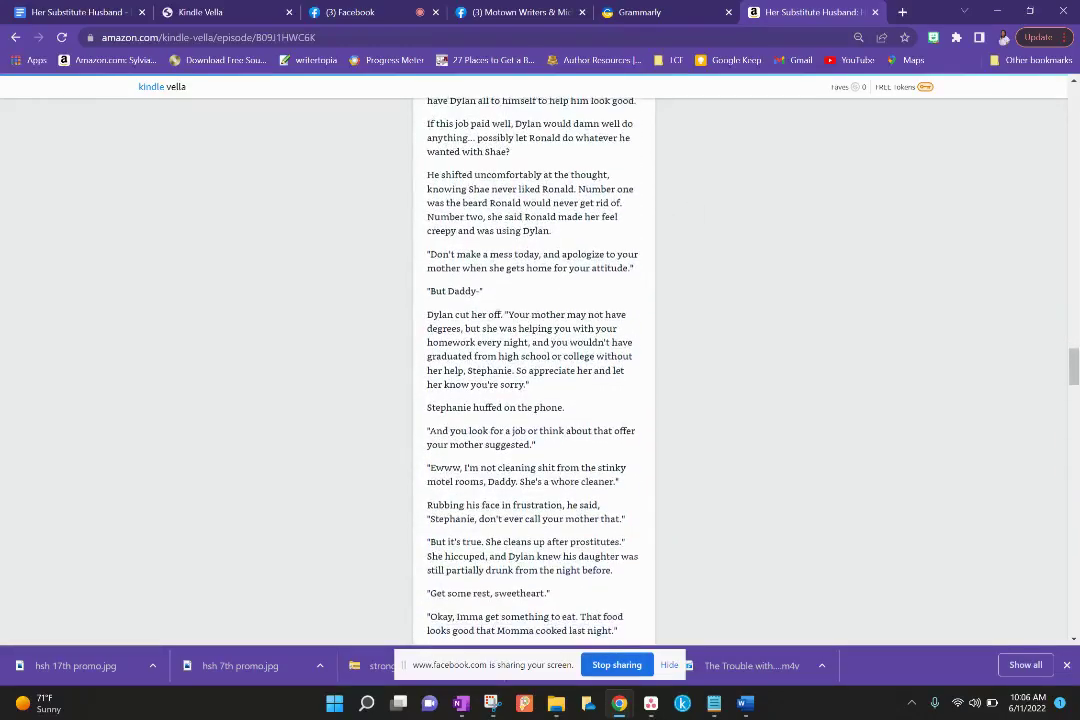
scroll(533, 370, "down", 10)
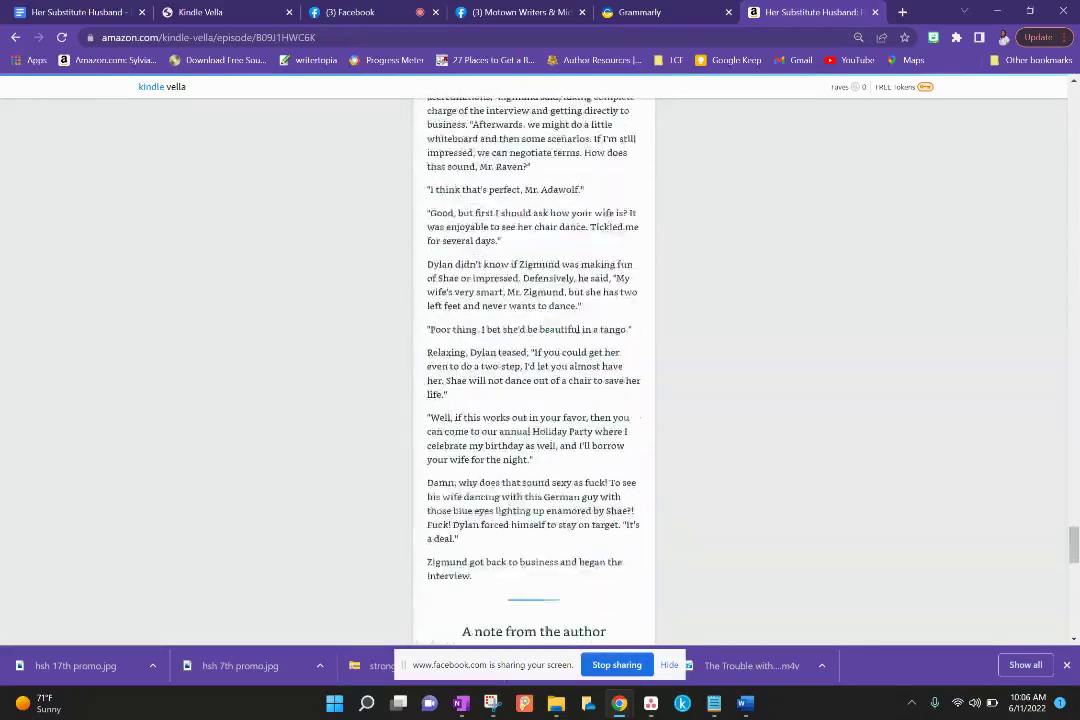
scroll(533, 370, "down", 4)
scroll(533, 370, "up", 2)
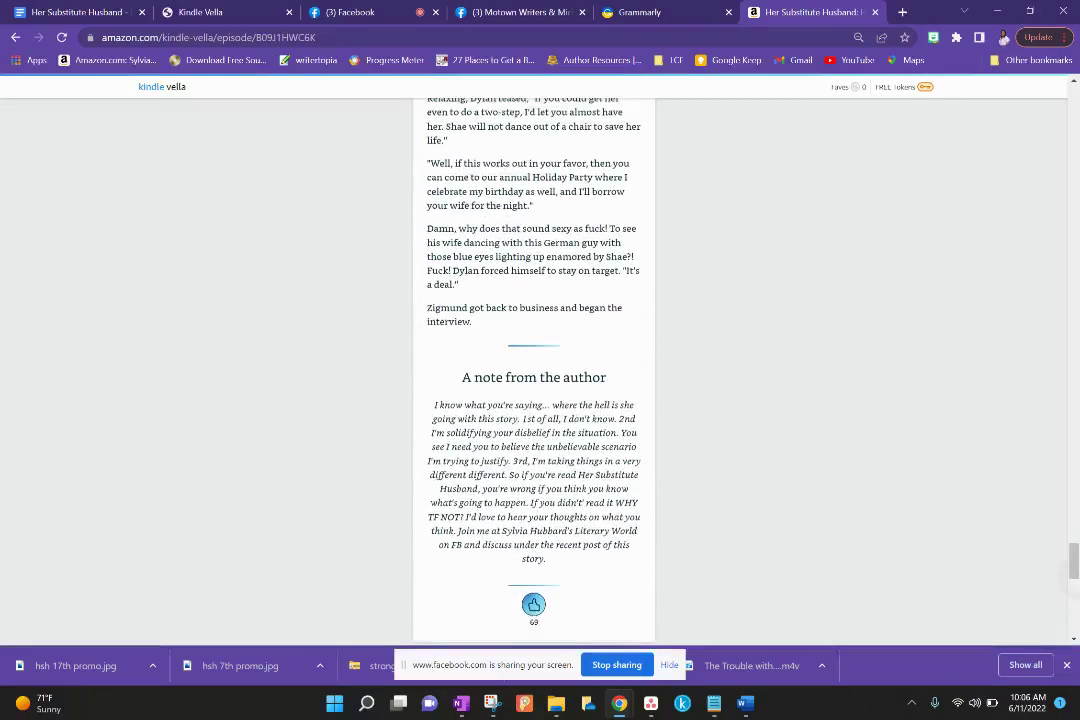
scroll(533, 370, "down", 1)
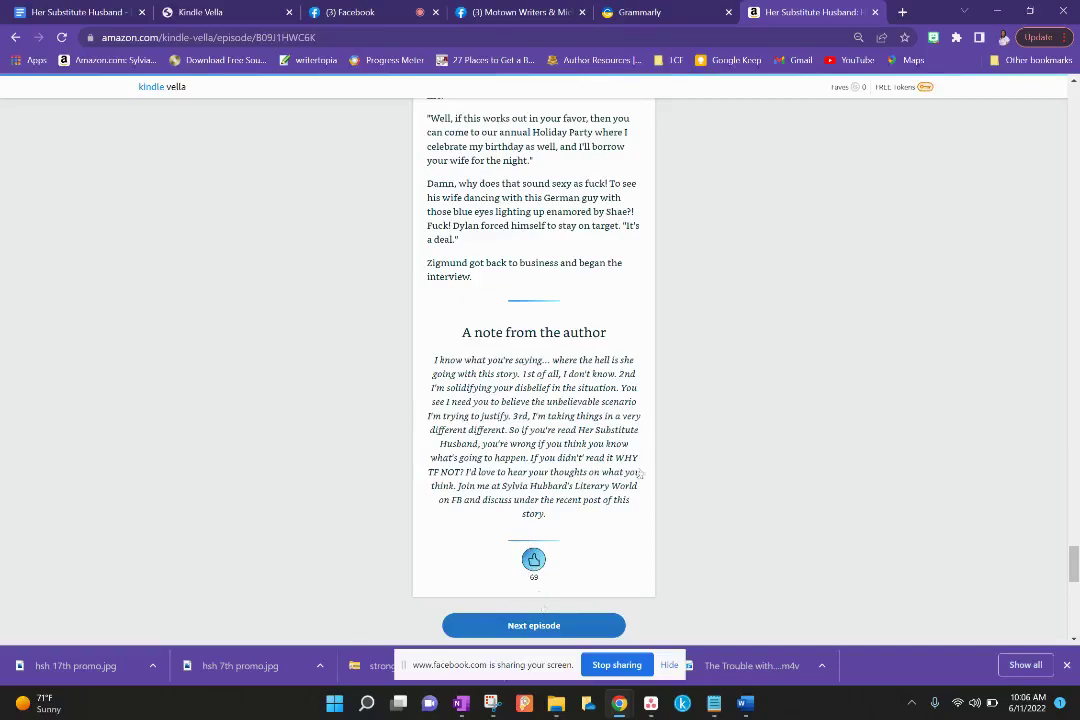
scroll(646, 410, "up", 10)
scroll(762, 487, "up", 15)
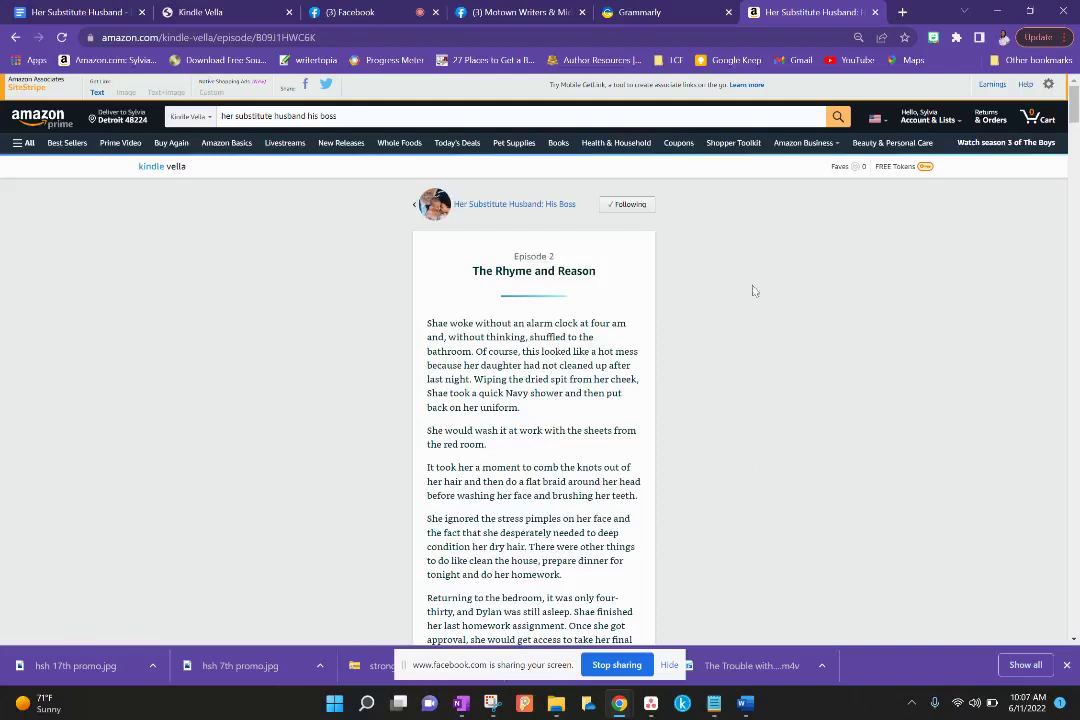
Check the story's management page briefly, return to Amazon, and open the full Top Faved list from the Kindle Vella store home.
left_click(253, 13)
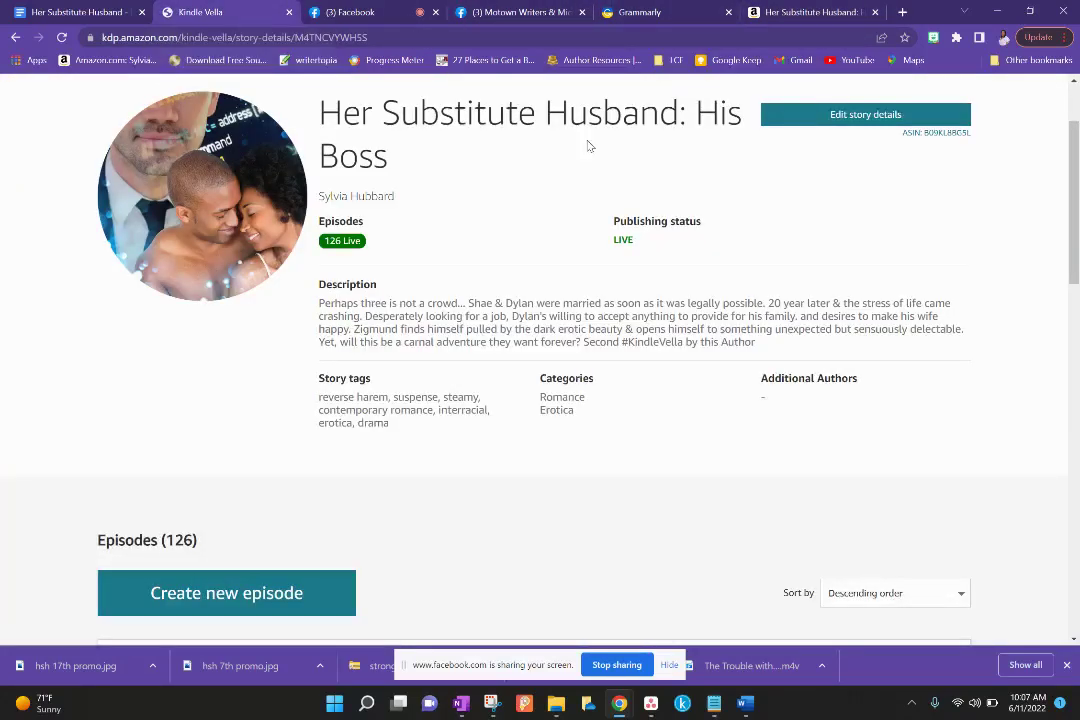
left_click(775, 13)
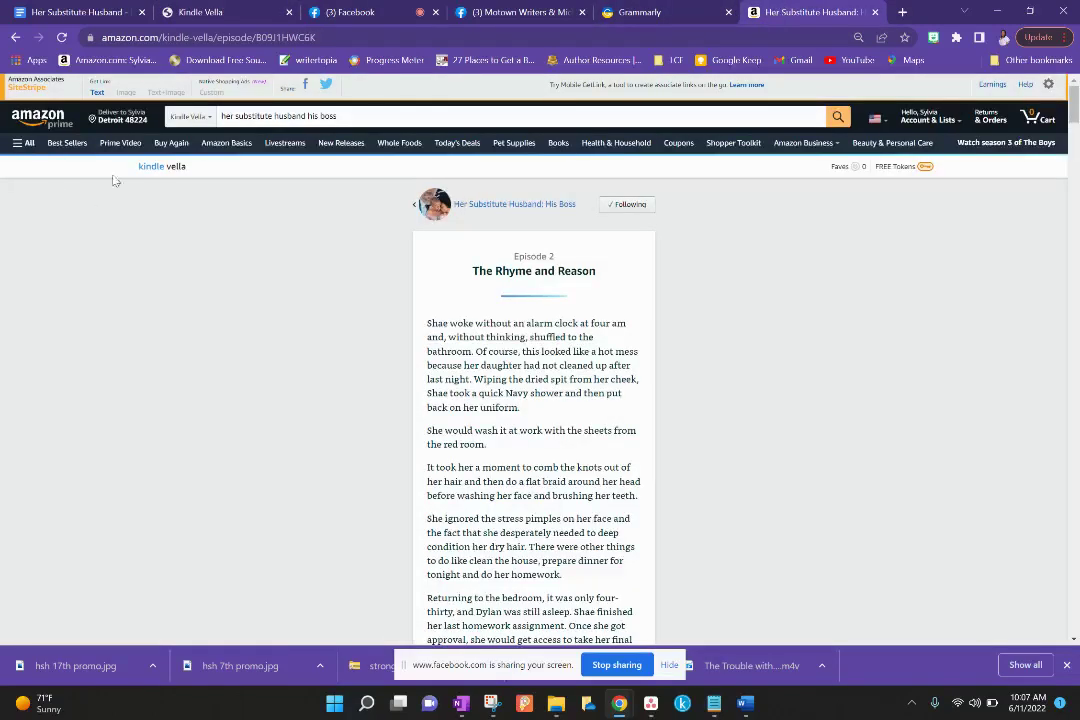
left_click(165, 172)
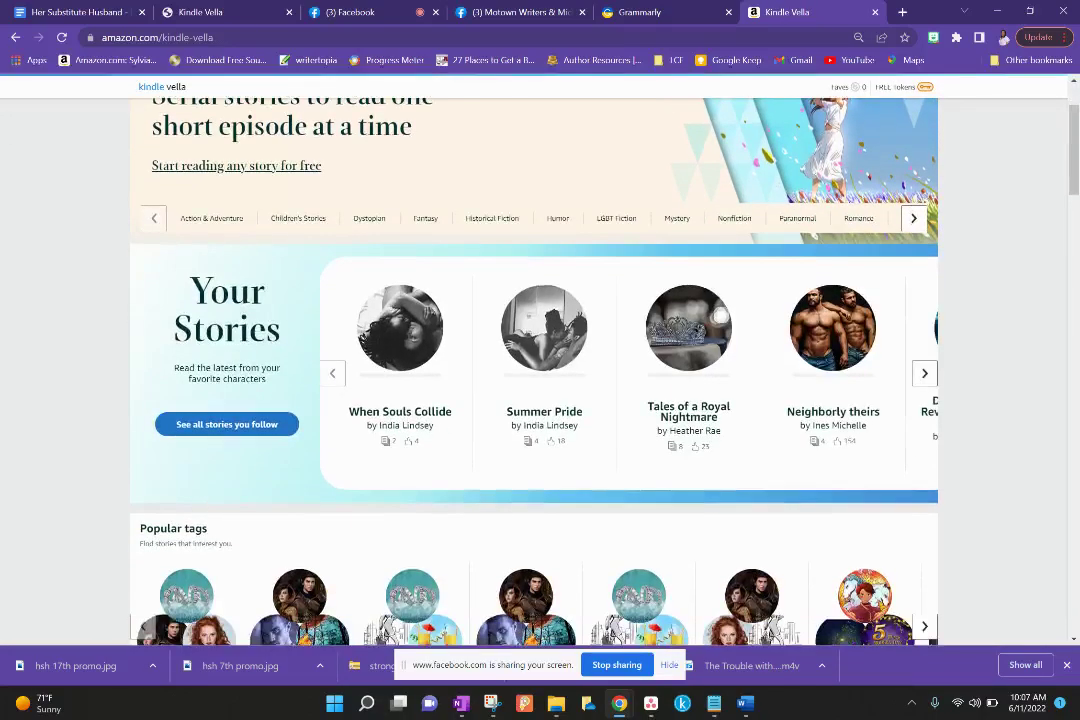
scroll(540, 360, "down", 6)
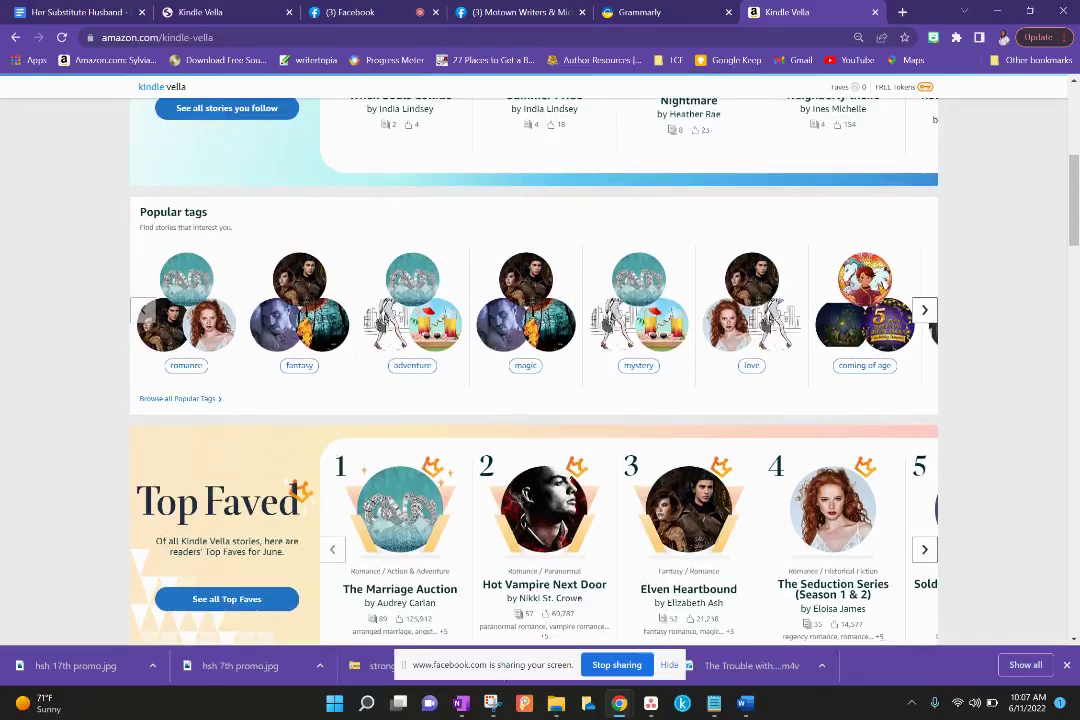
scroll(540, 360, "down", 2)
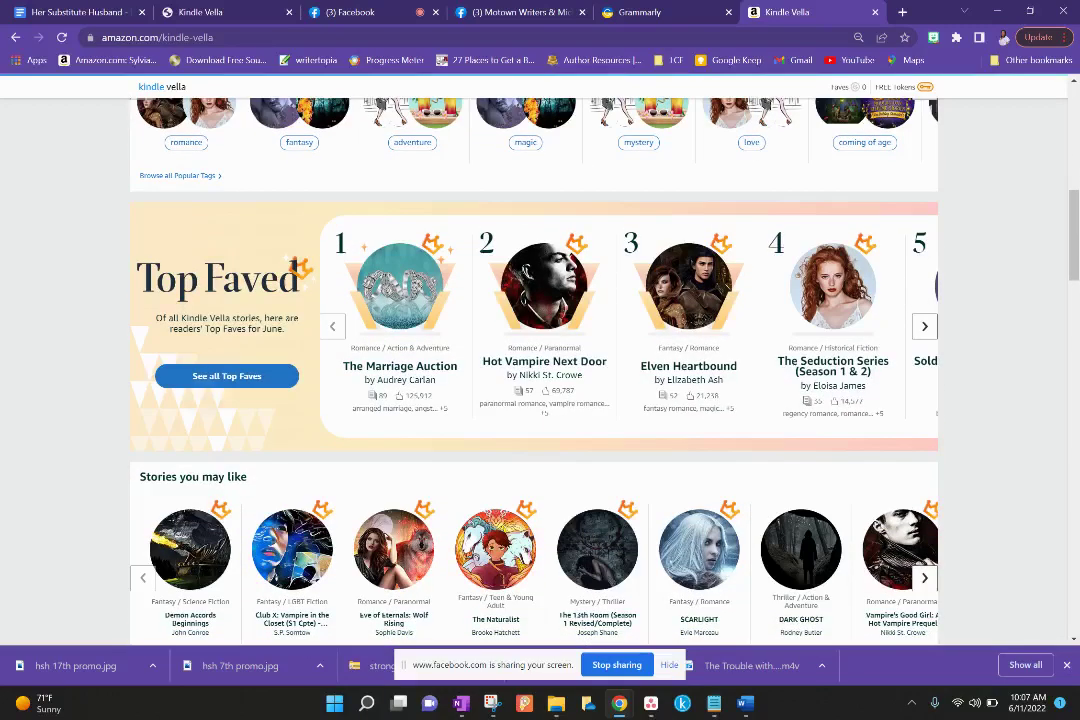
left_click(226, 375)
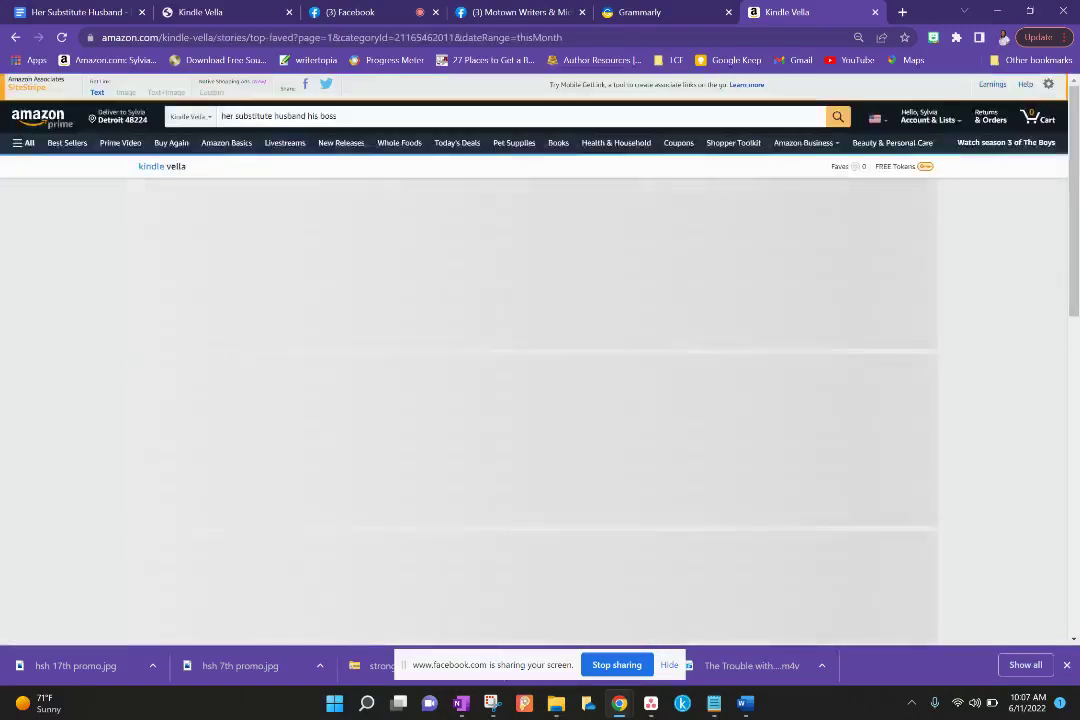
Look through the first two pages of this month's Top Faved stories to find "Her Substitute Husband: His Boss".
scroll(540, 360, "down", 8)
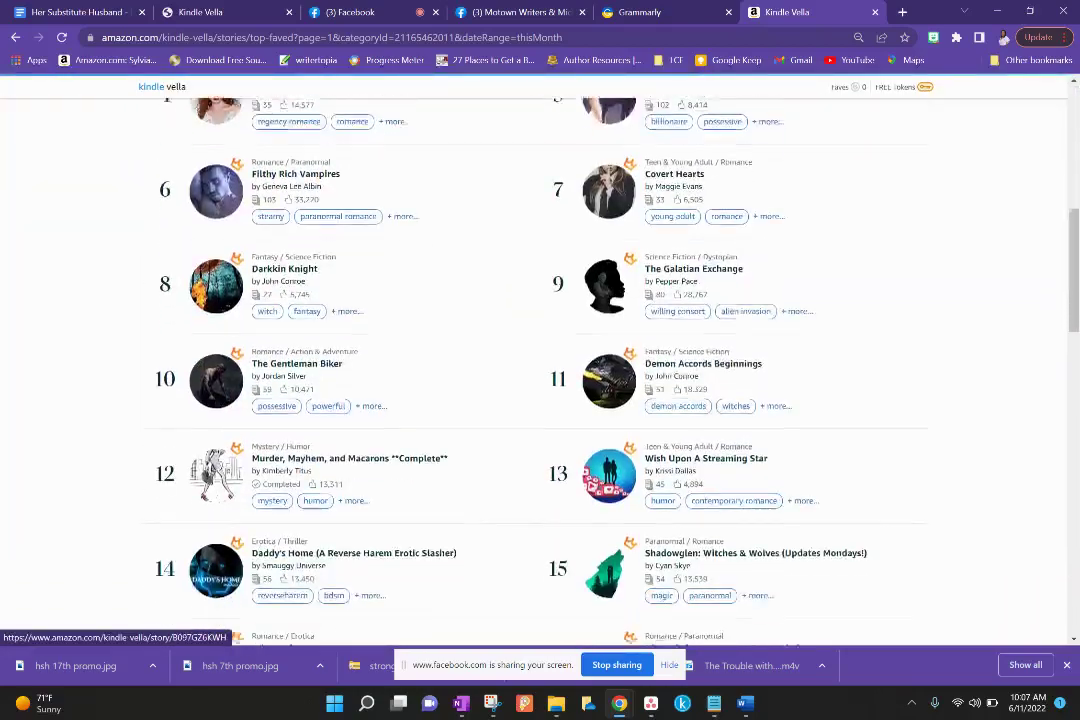
scroll(540, 360, "down", 4)
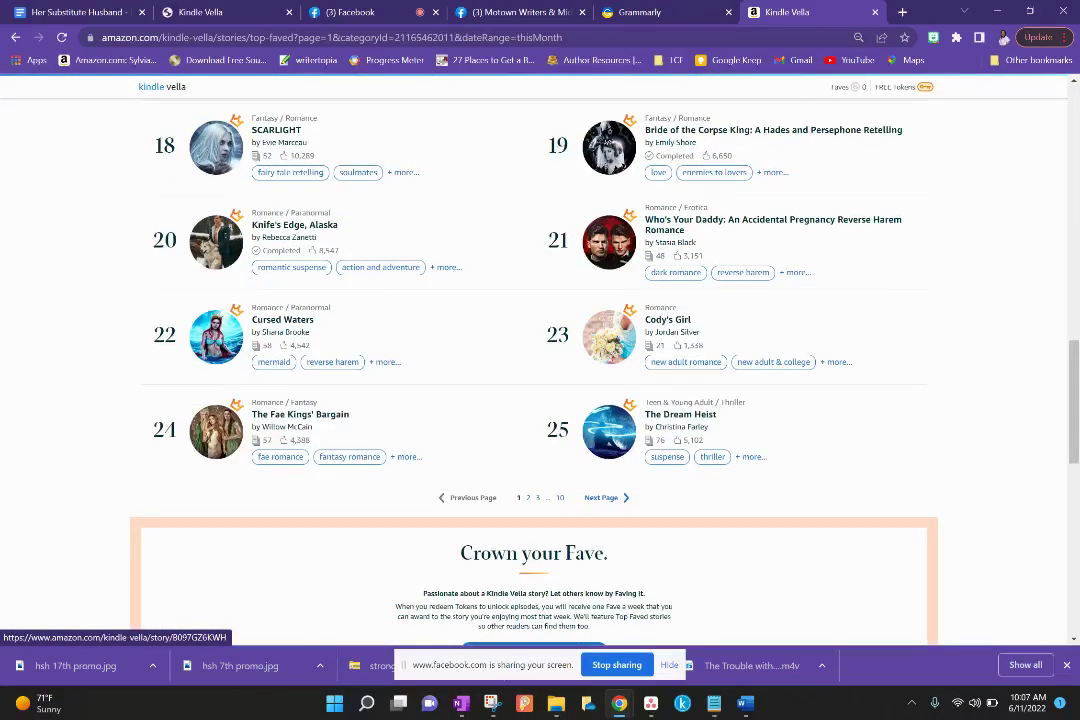
left_click(601, 497)
scroll(540, 360, "down", 2)
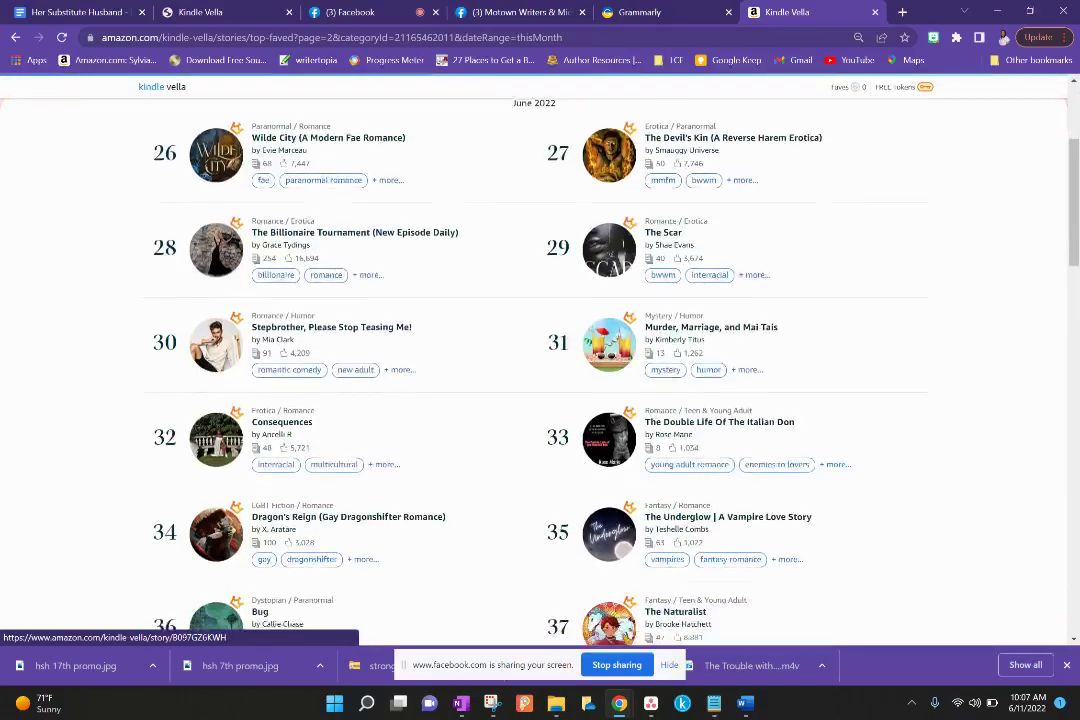
scroll(540, 360, "down", 4)
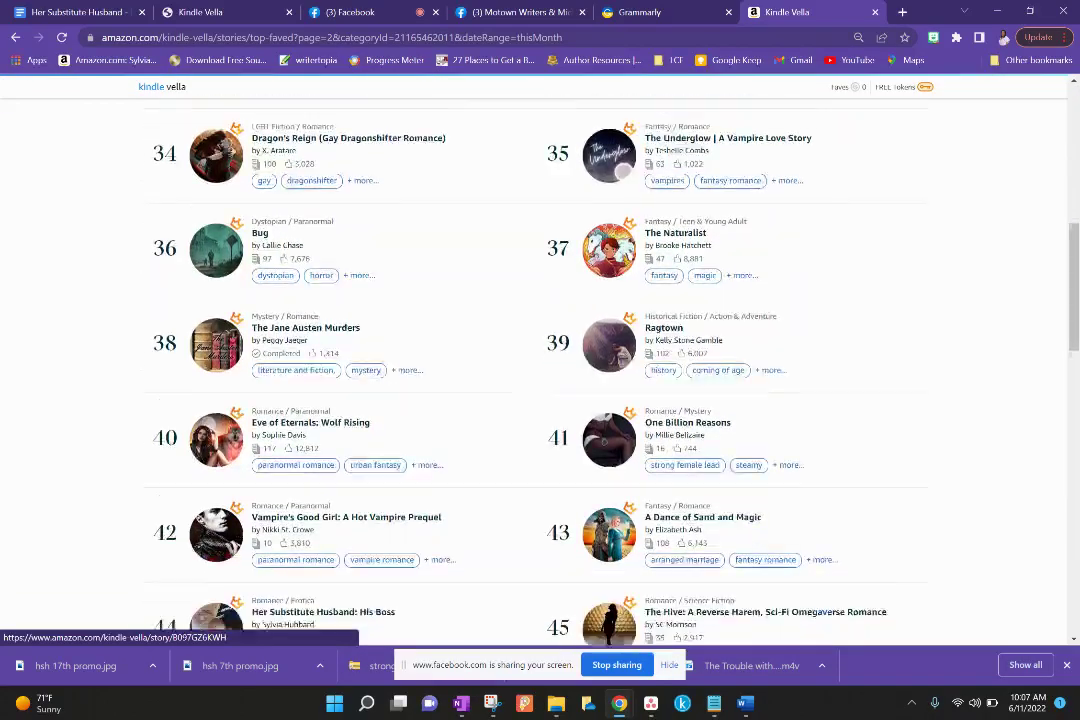
scroll(12, 568, "down", 2)
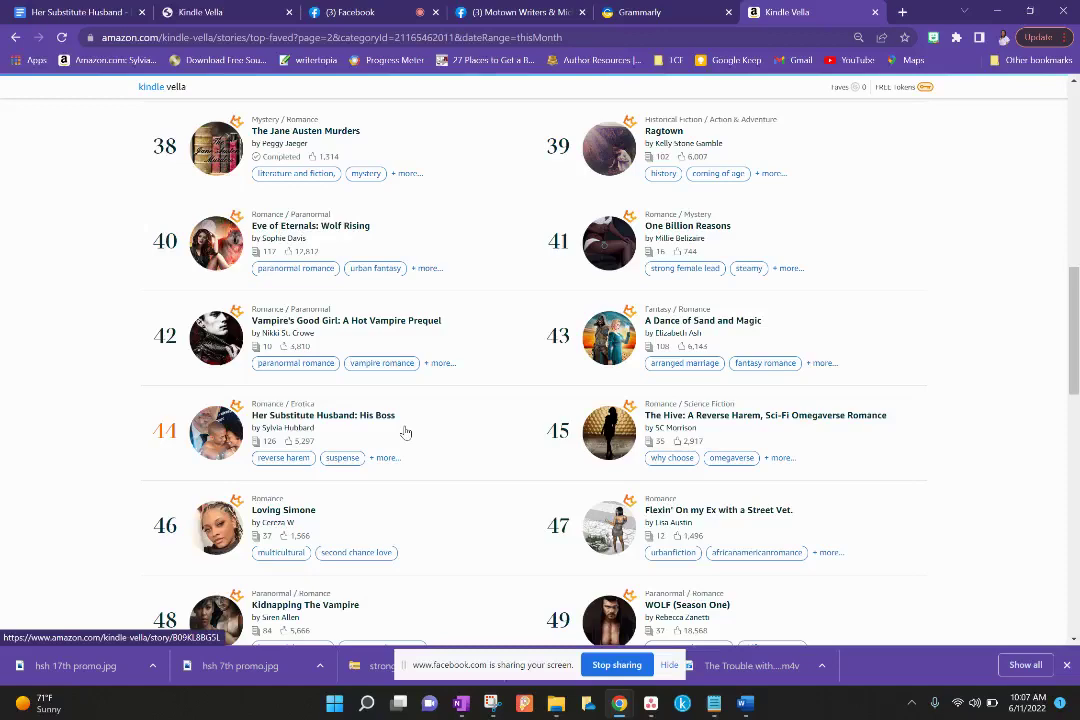
scroll(405, 432, "down", 3)
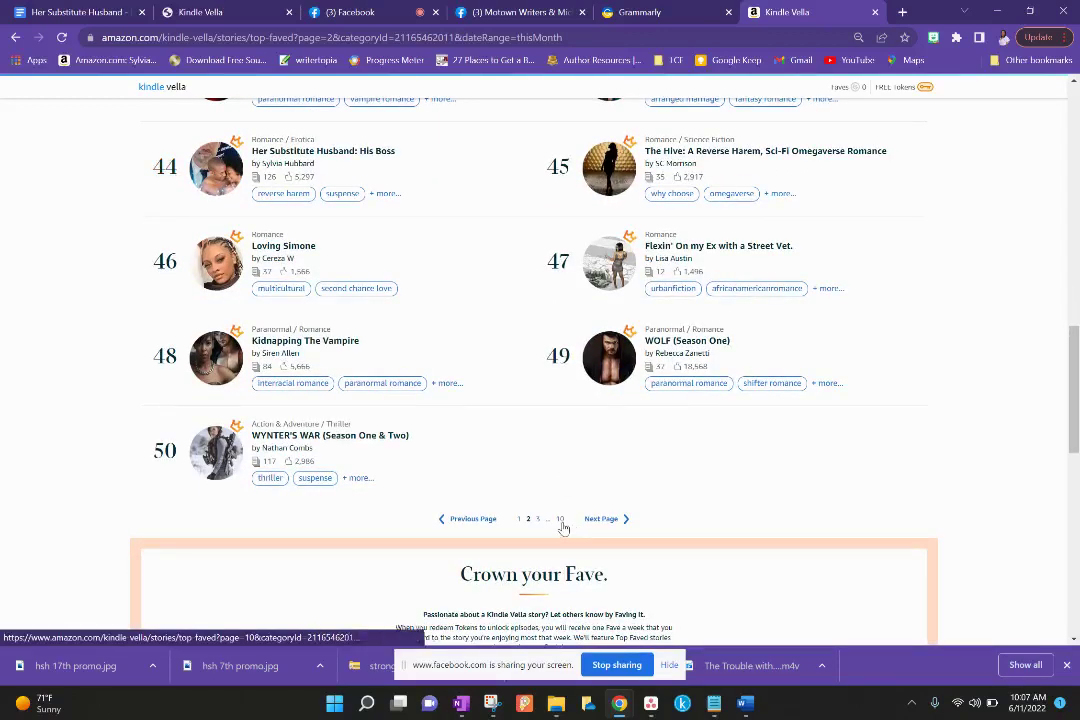
Examine page 10 of the Top Faved list down to its final entry, and go back to page 9.
left_click(560, 519)
scroll(571, 542, "down", 4)
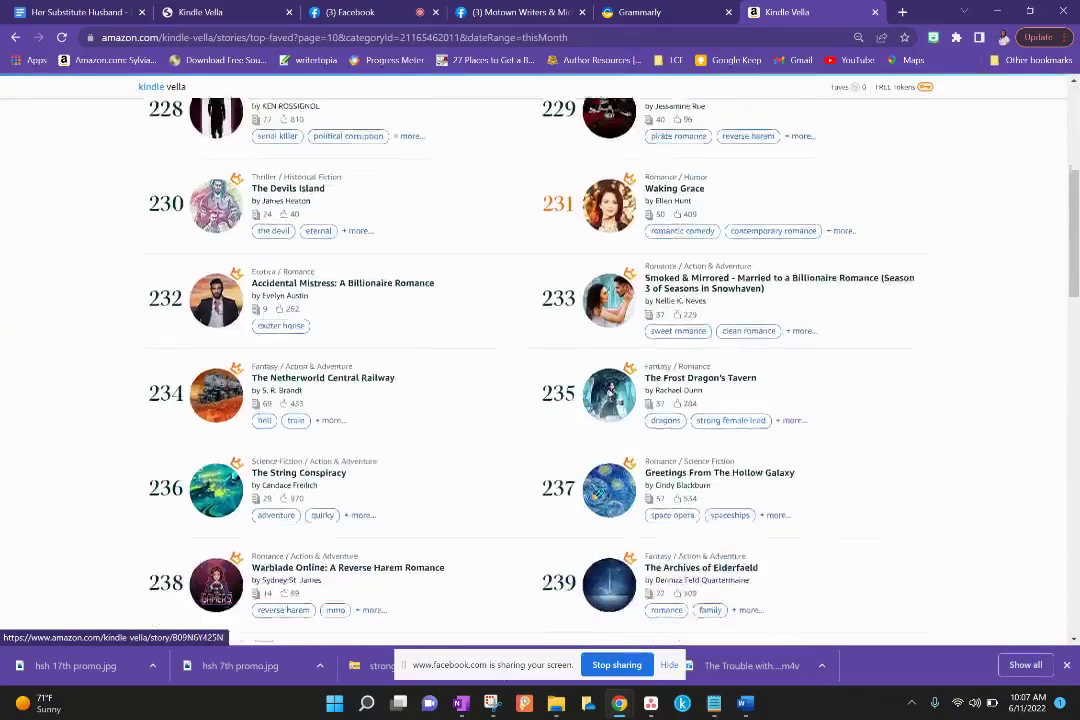
scroll(218, 402, "down", 8)
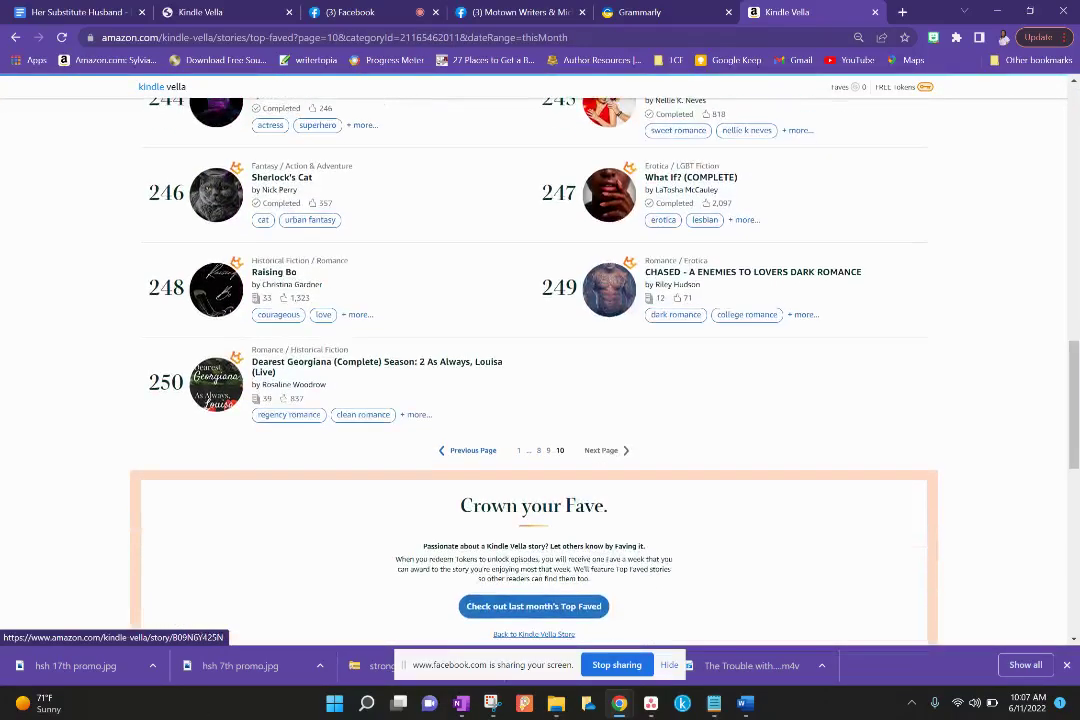
left_click(465, 452)
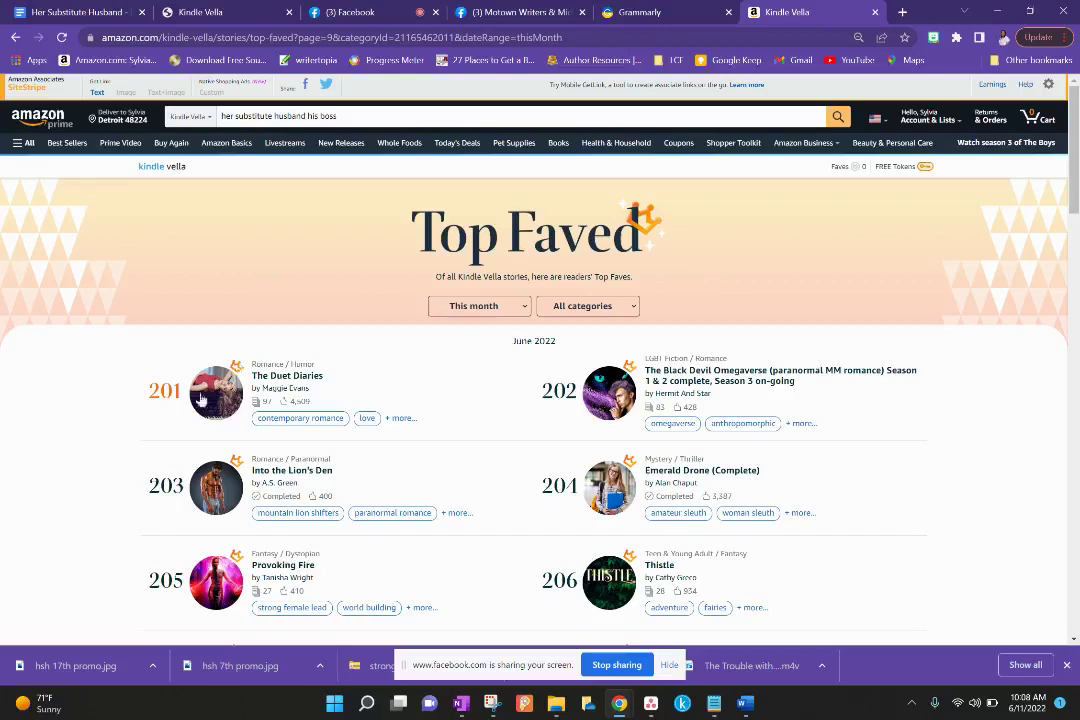
Return through the browsing history to episode 2 and open the main page of "Her Substitute Husband: His Boss".
right_click(16, 38)
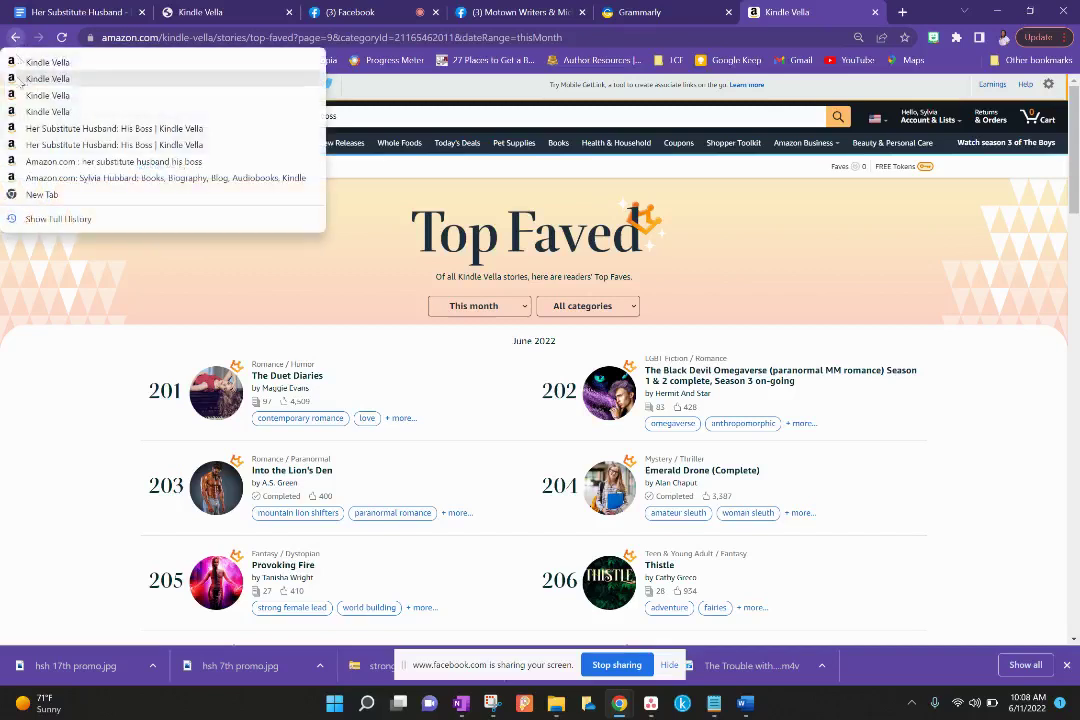
left_click(20, 130)
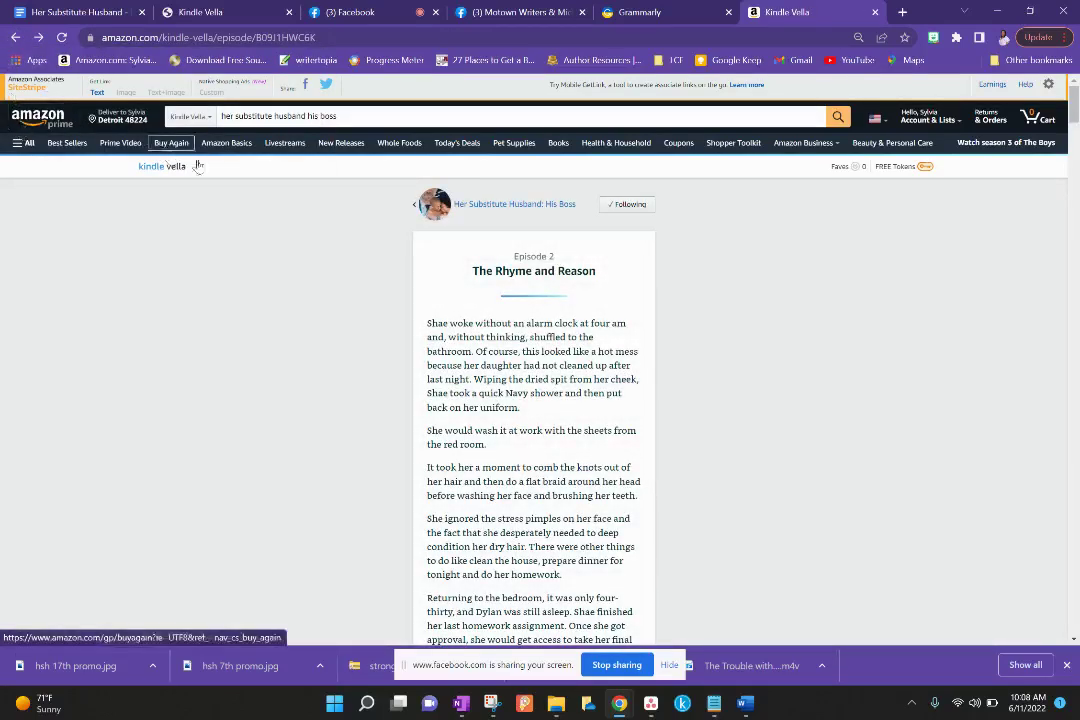
left_click(491, 207)
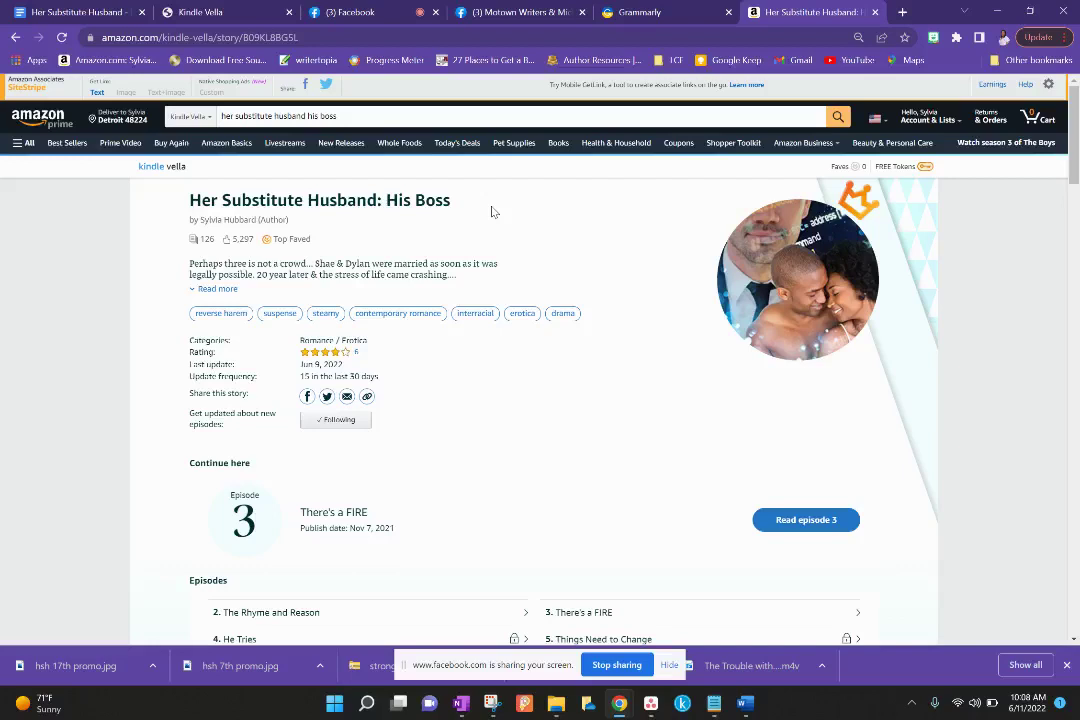
Close the Motown Writers & Michigan Literary Network group tab and show the Facebook live dashboard.
left_click(521, 10)
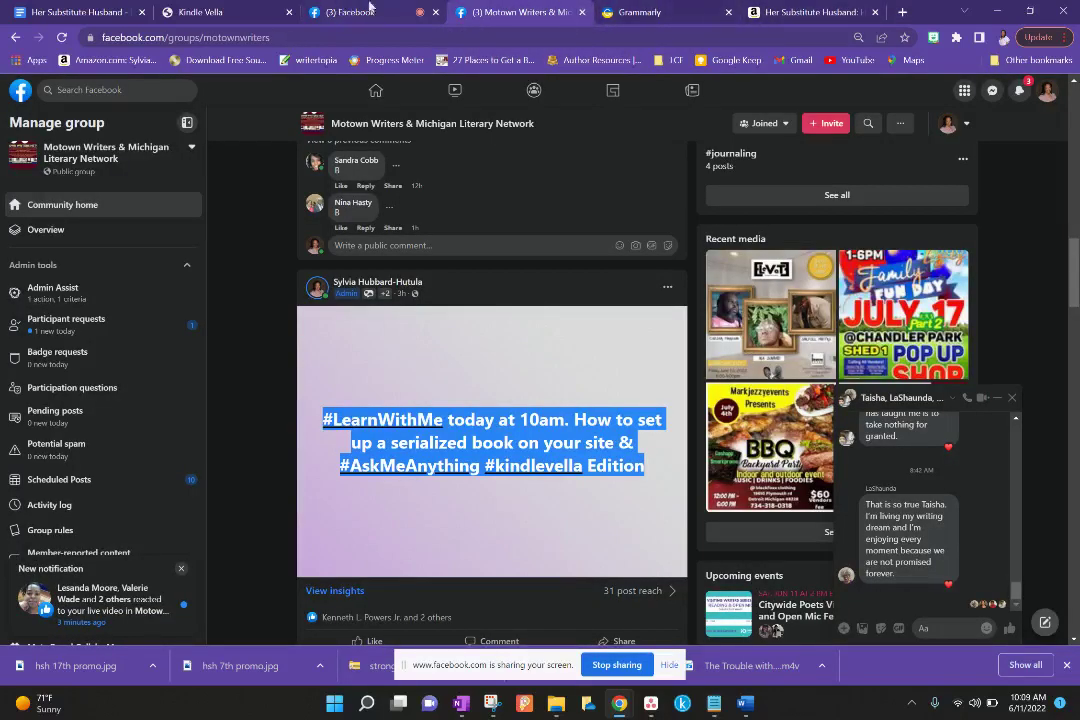
left_click(583, 12)
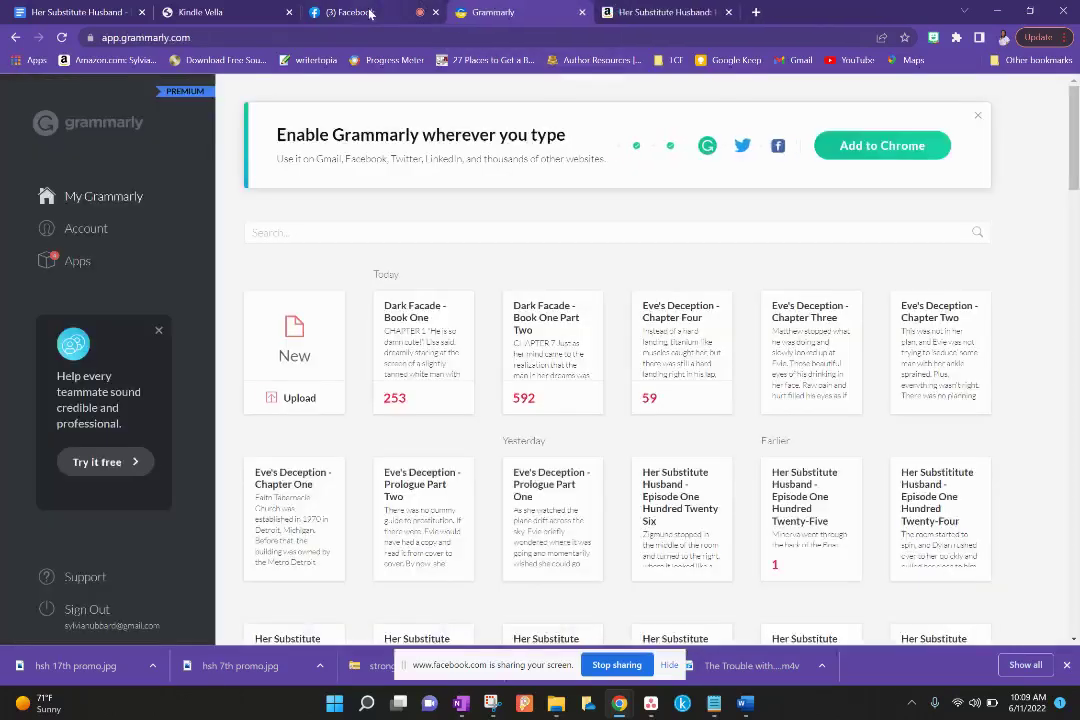
left_click(404, 9)
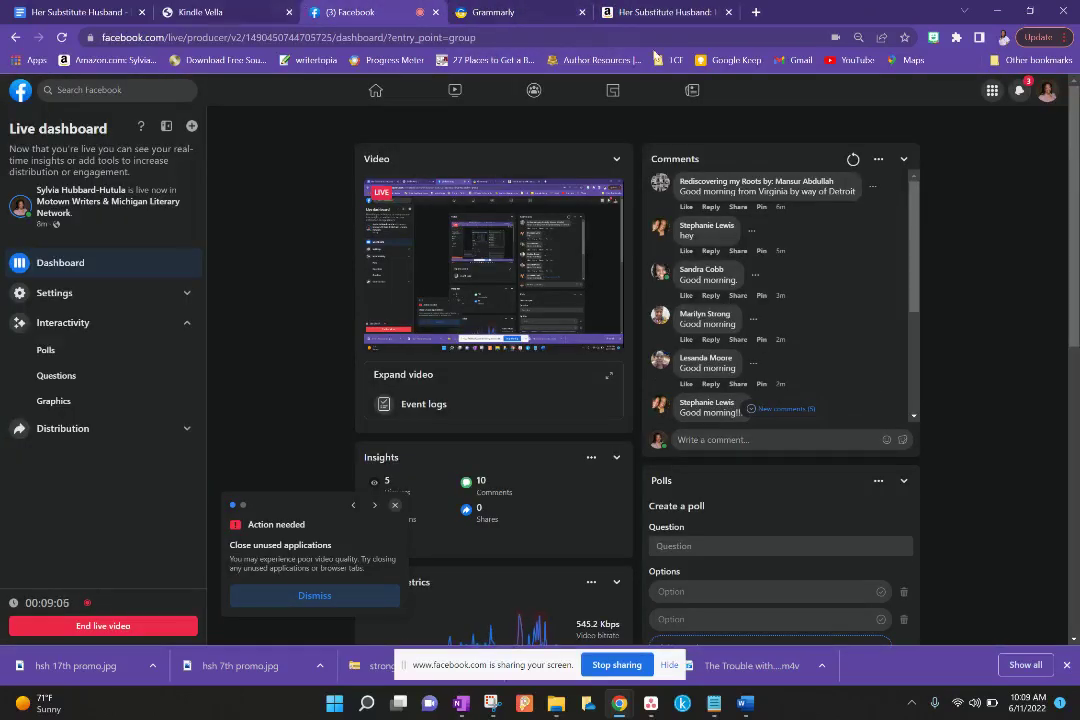
Open the author website's WordPress admin dashboard in a new browser tab.
left_click(756, 12)
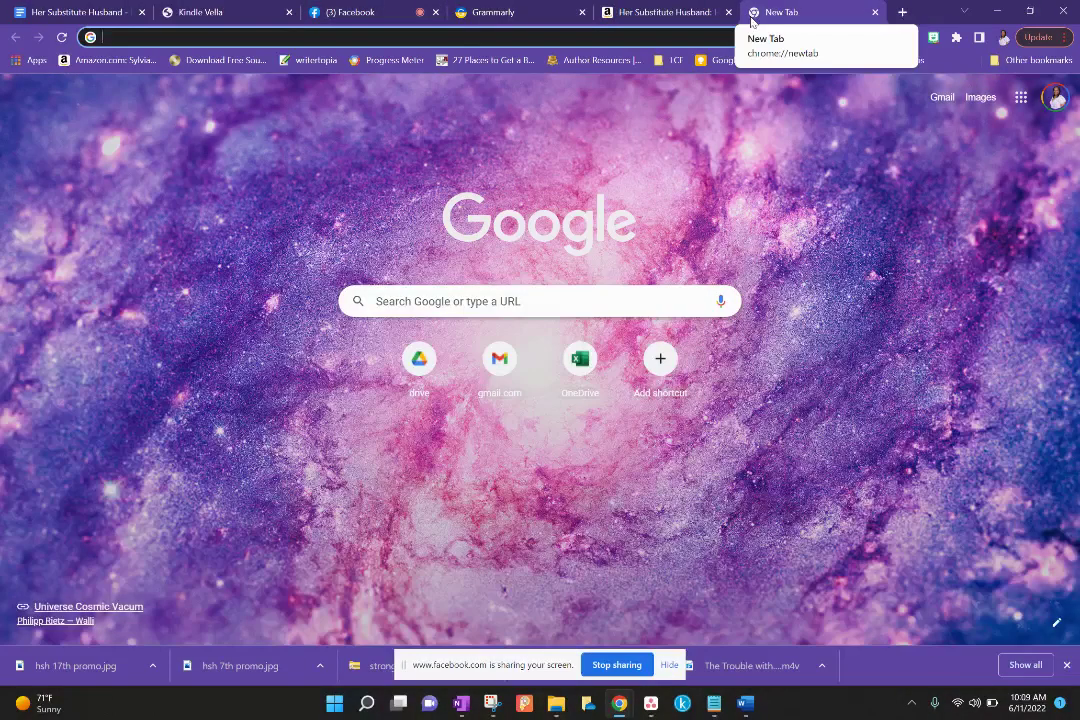
type("sylvia")
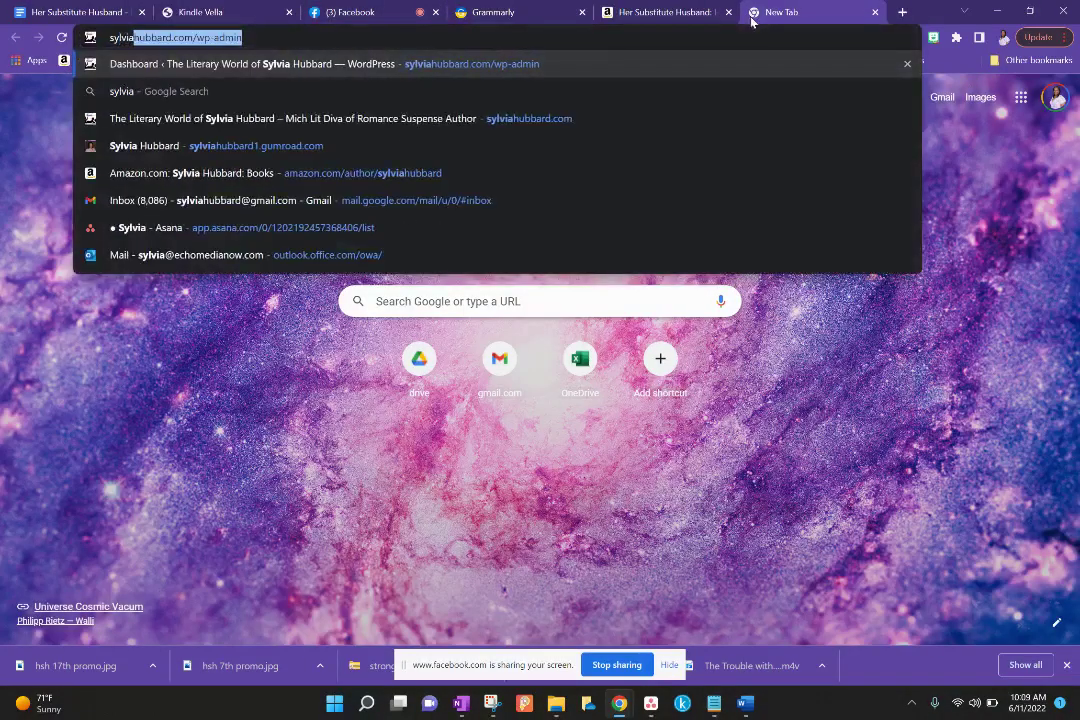
key("Return")
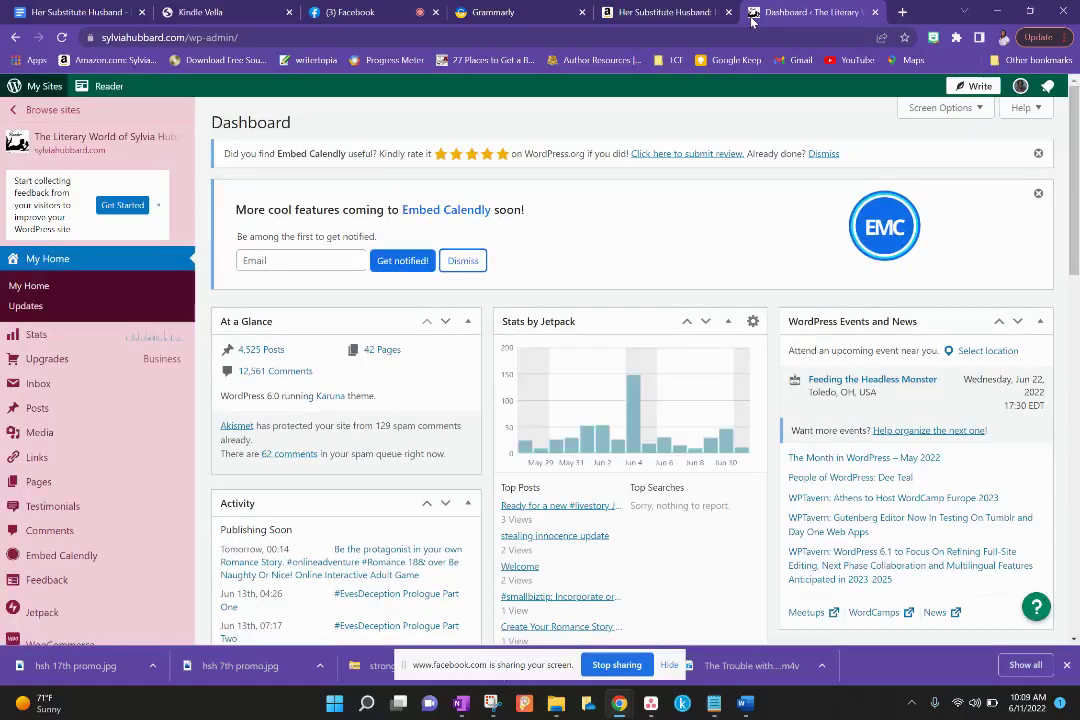
Dismiss the two Embed Calendly notices on the dashboard and open the site's list of all posts.
left_click(1038, 153)
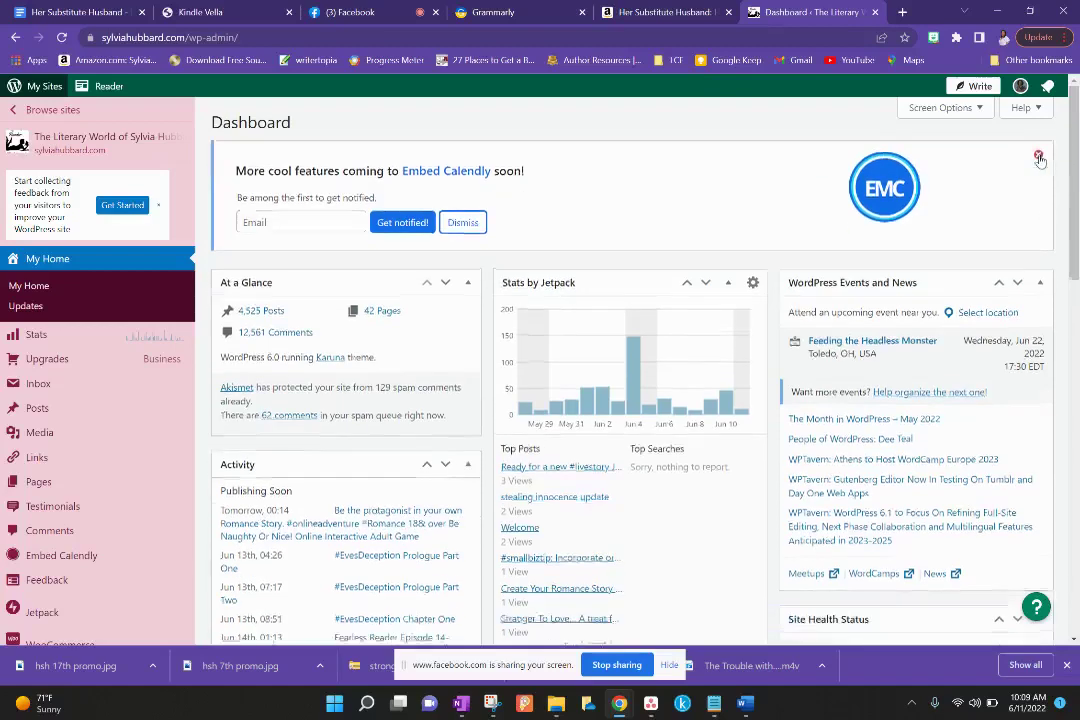
left_click(1038, 157)
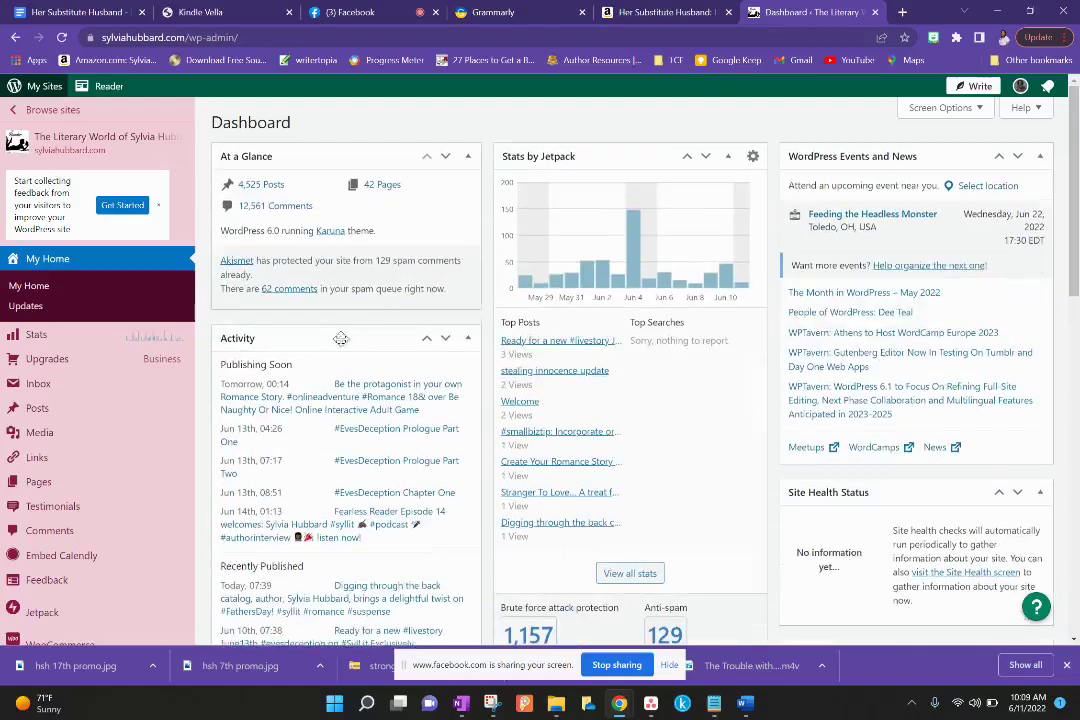
mouse_move(146, 414)
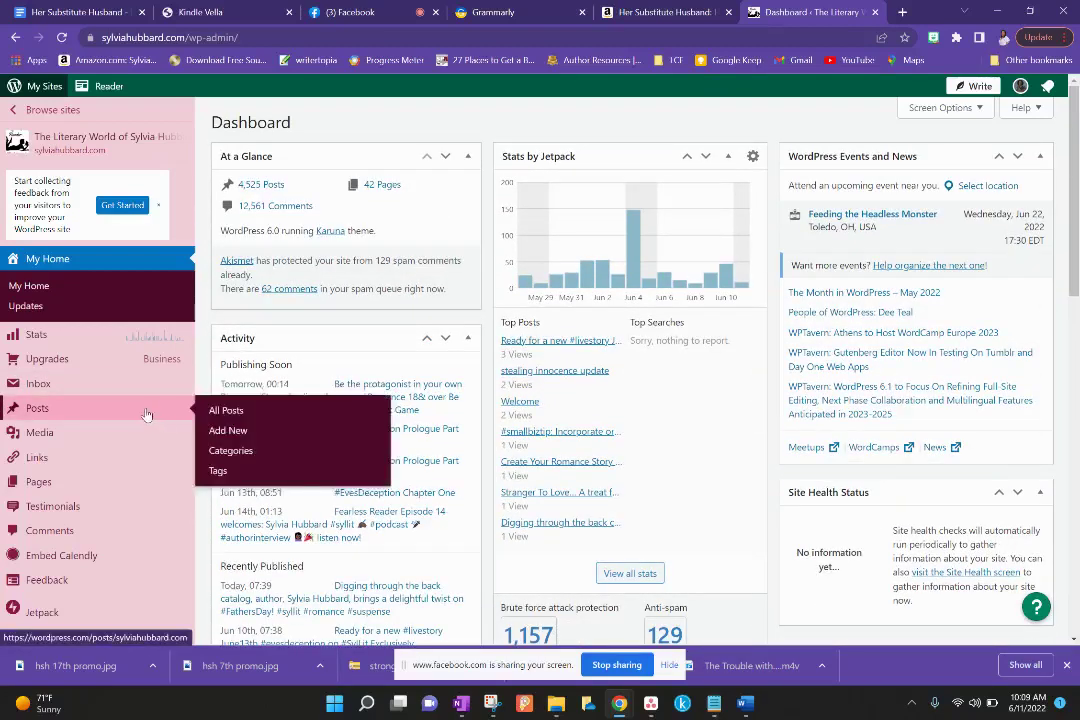
left_click(216, 410)
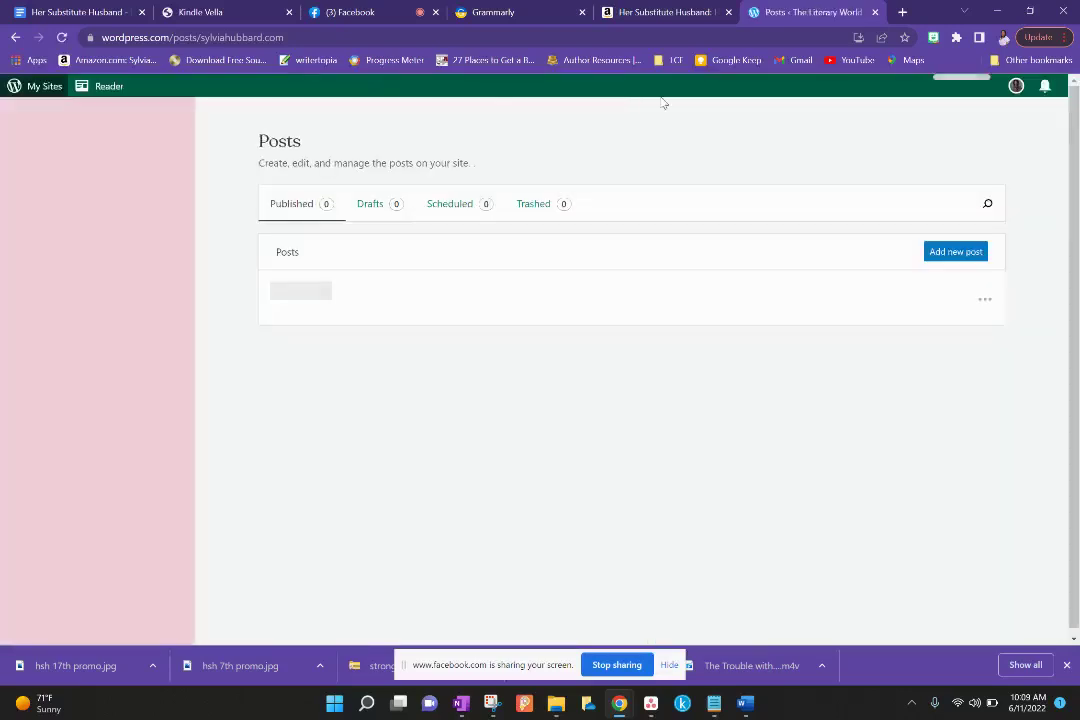
In another new browser tab, start entering the author website's address for the "evesdeception" page without loading it.
left_click(902, 12)
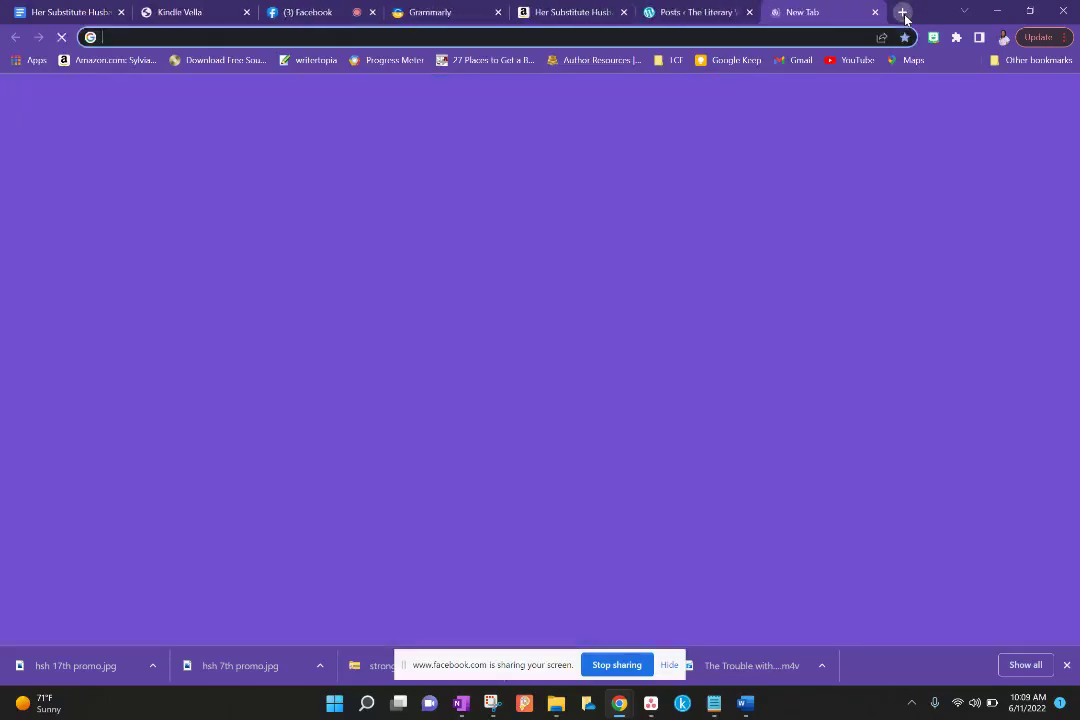
type("sy")
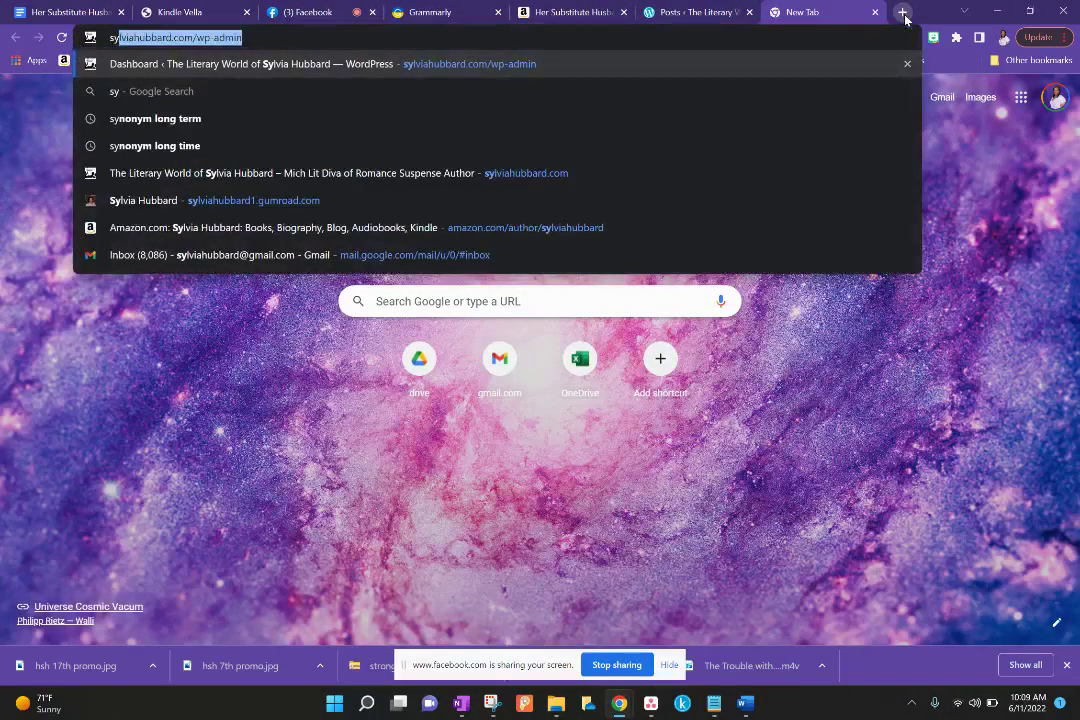
type("lviahubbard.com/")
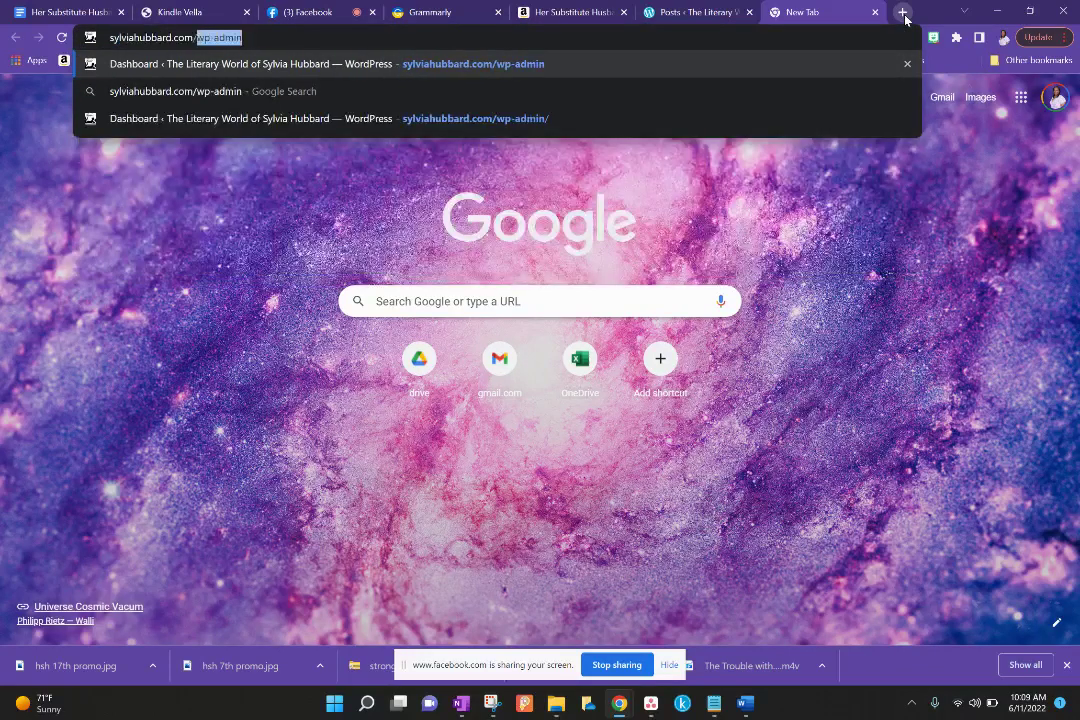
key("BackSpace")
type("ev")
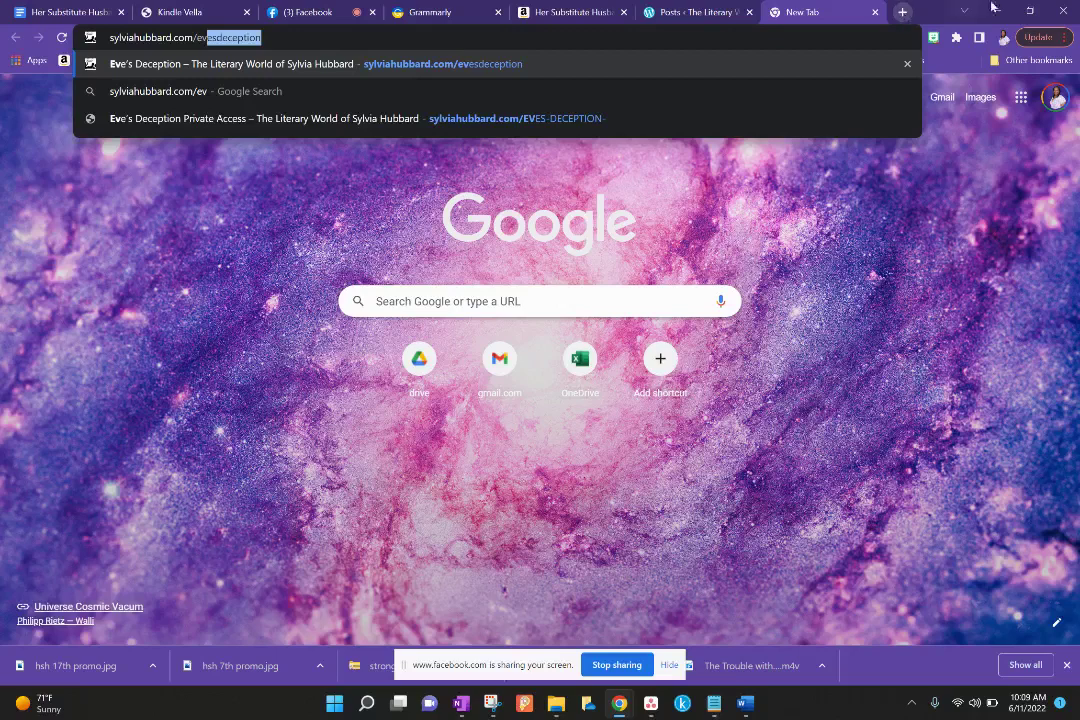
Select the web address of the Her Substitute Husband: His Boss Kindle Vella page and start a comment on the Facebook live dashboard.
left_click(566, 10)
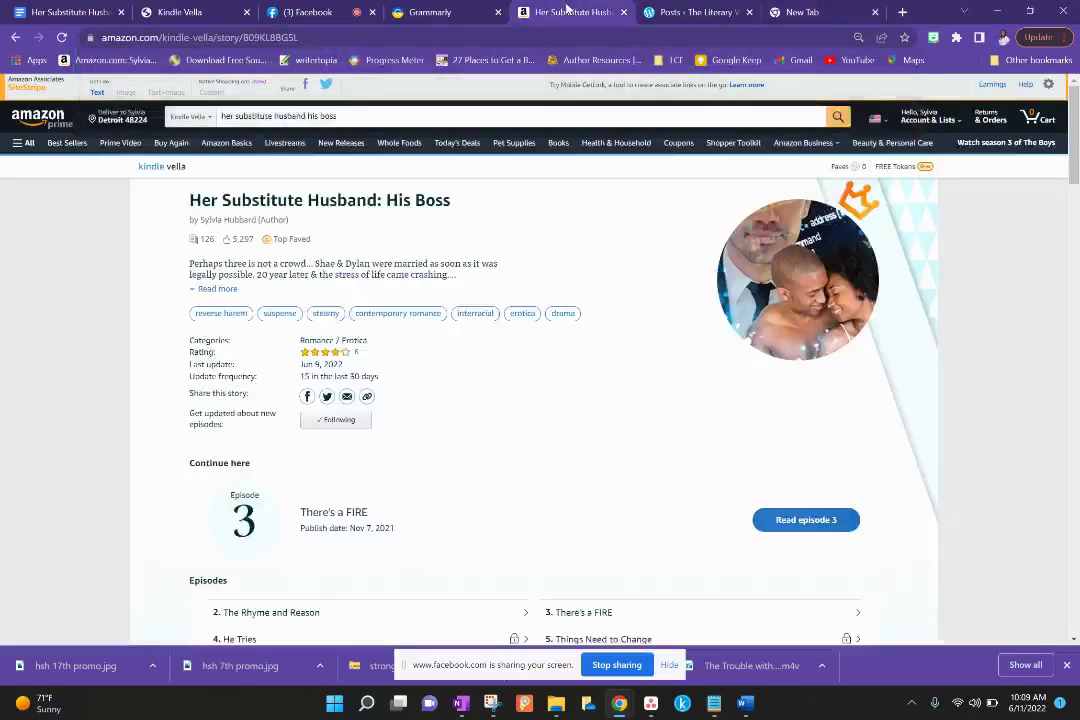
left_click(282, 38)
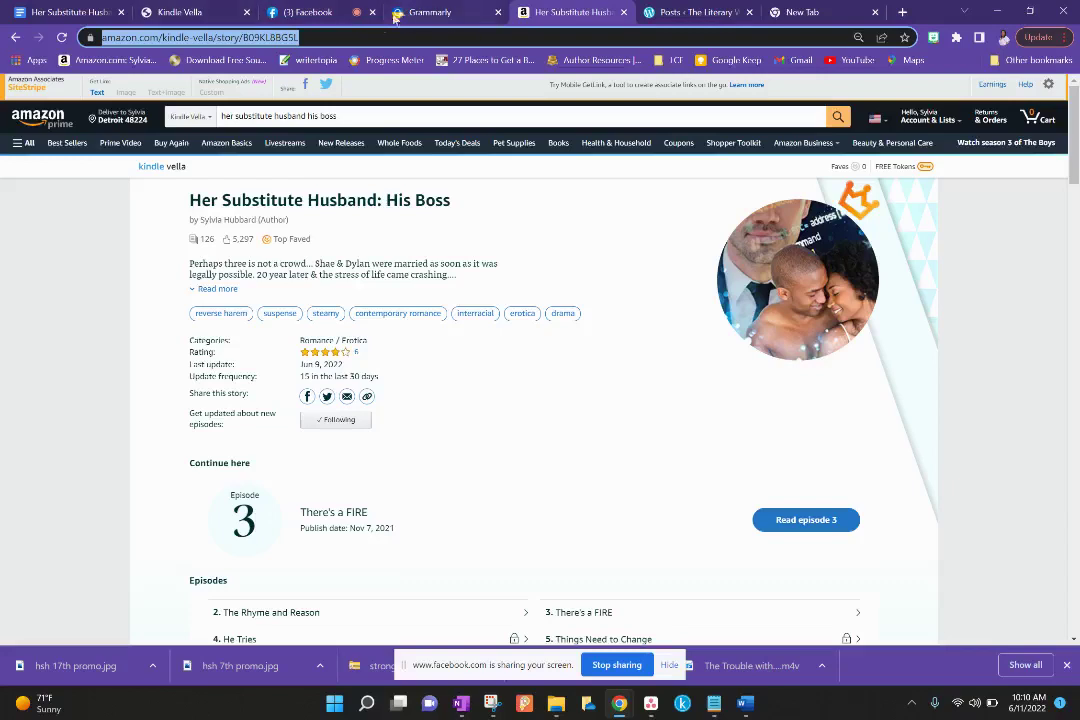
left_click(320, 20)
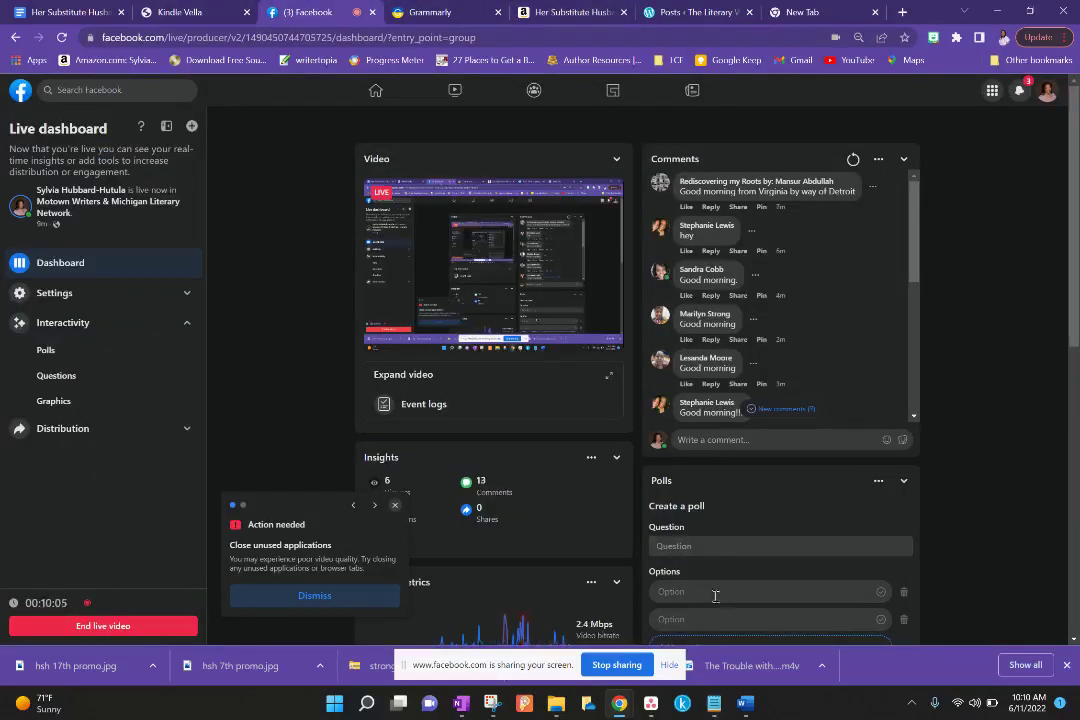
left_click(741, 441)
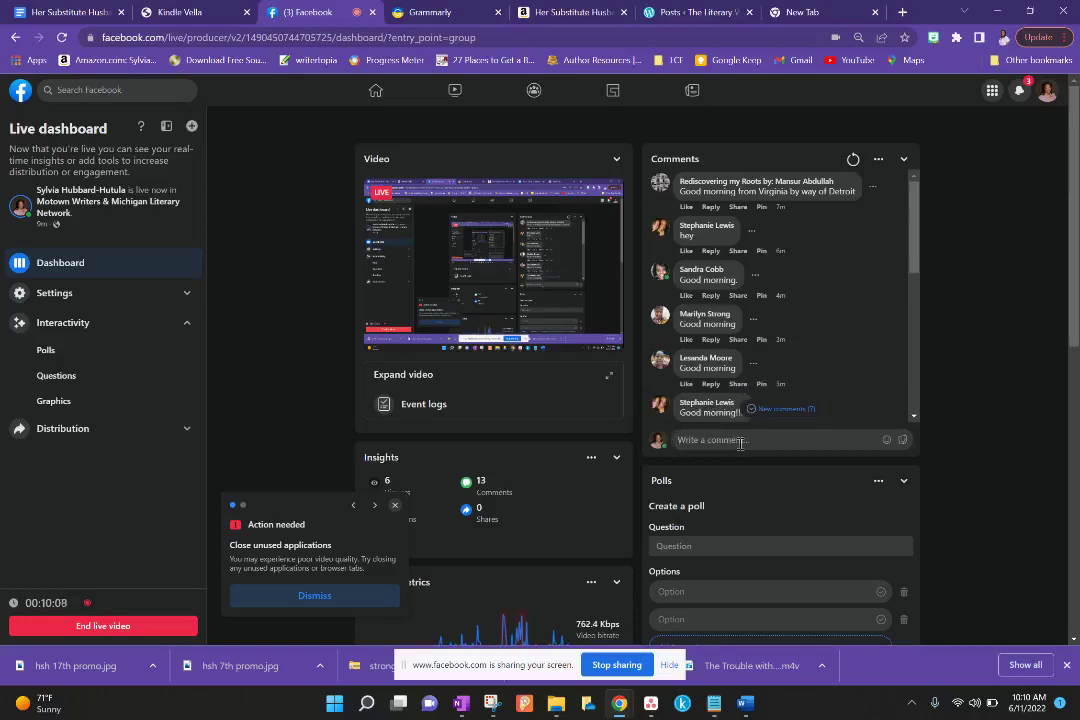
Load the author website's "evesdeception" page in the new browser tab.
left_click(796, 20)
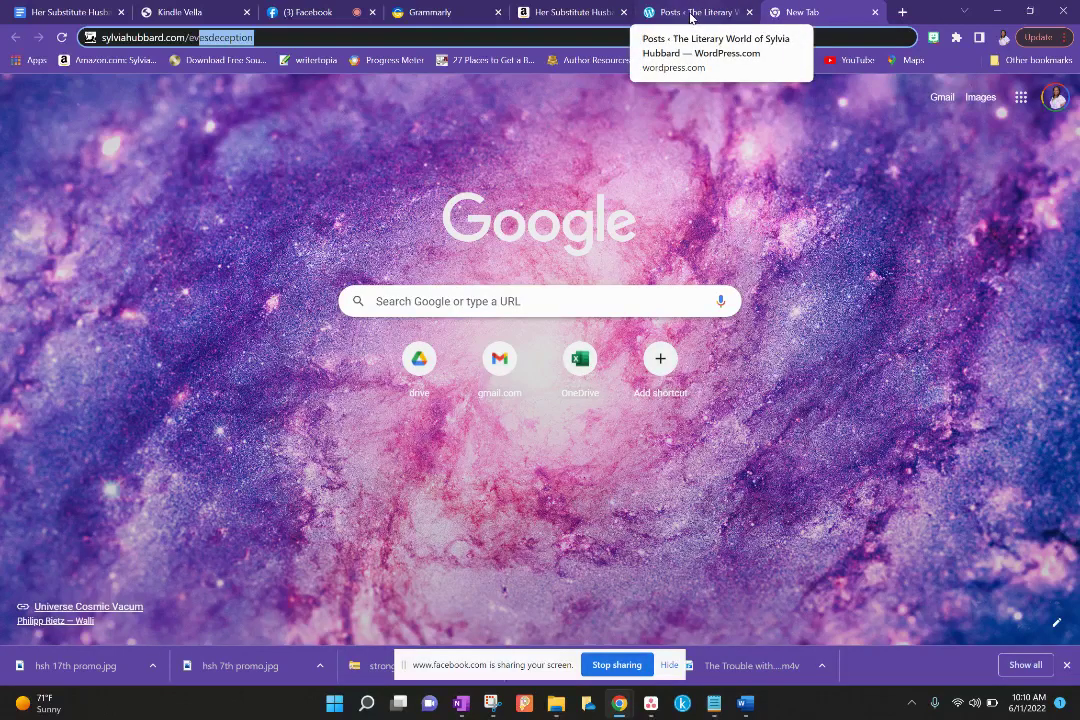
key("Return")
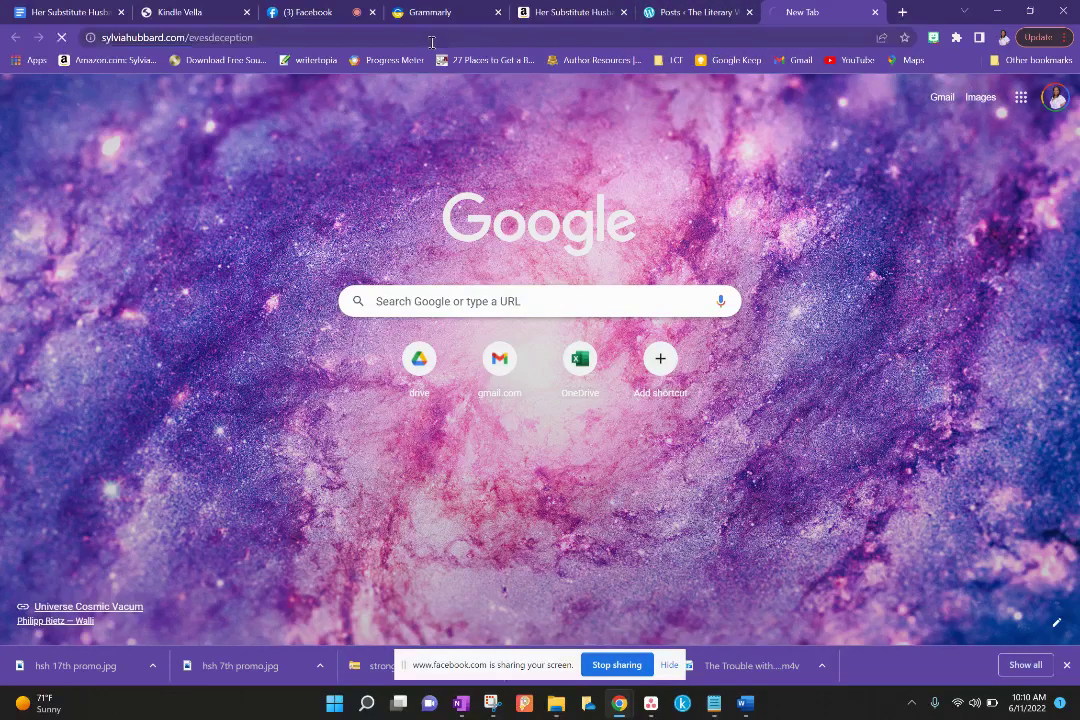
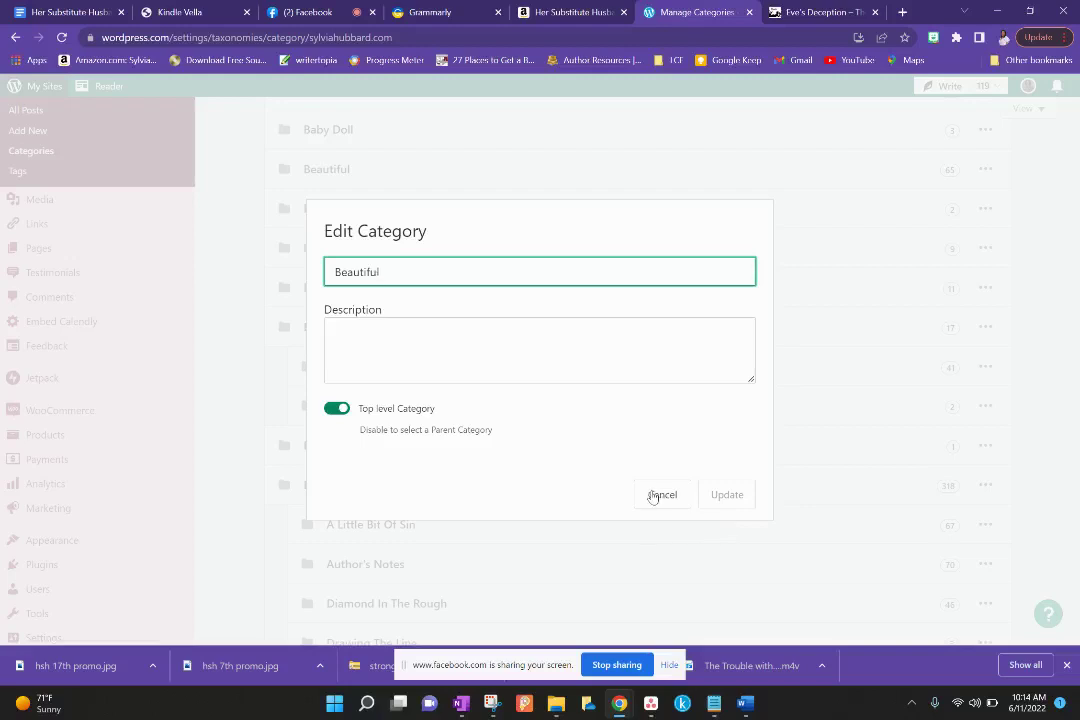
Cancel editing the Beautiful category and list the posts filed under it.
left_click(660, 494)
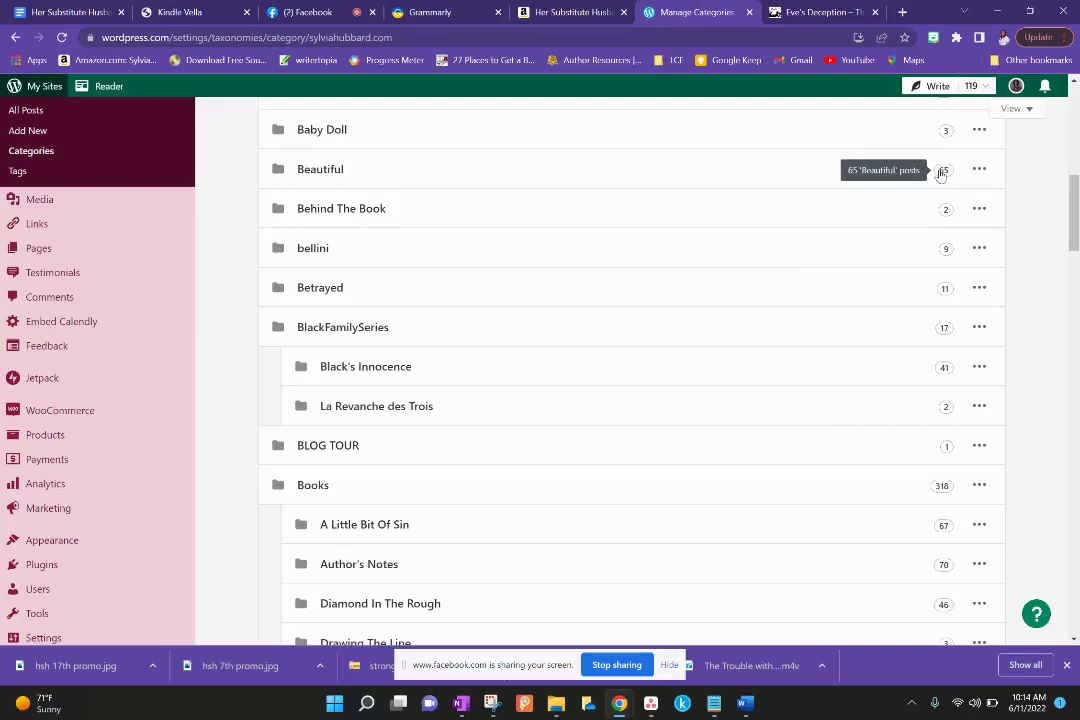
left_click(977, 171)
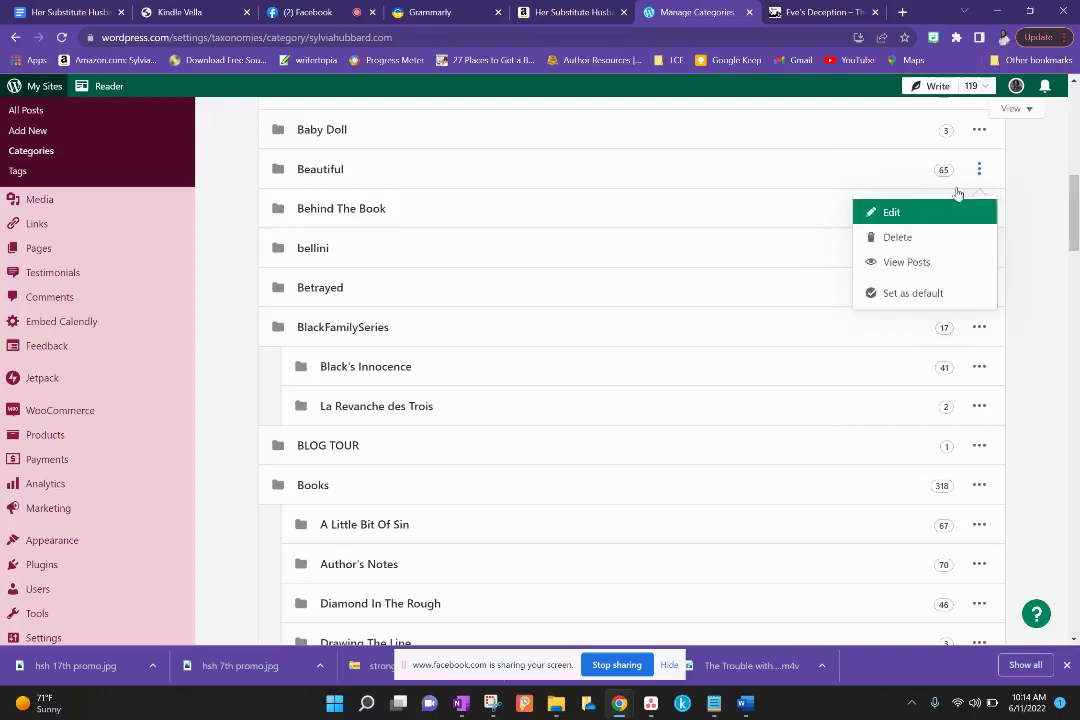
left_click(939, 264)
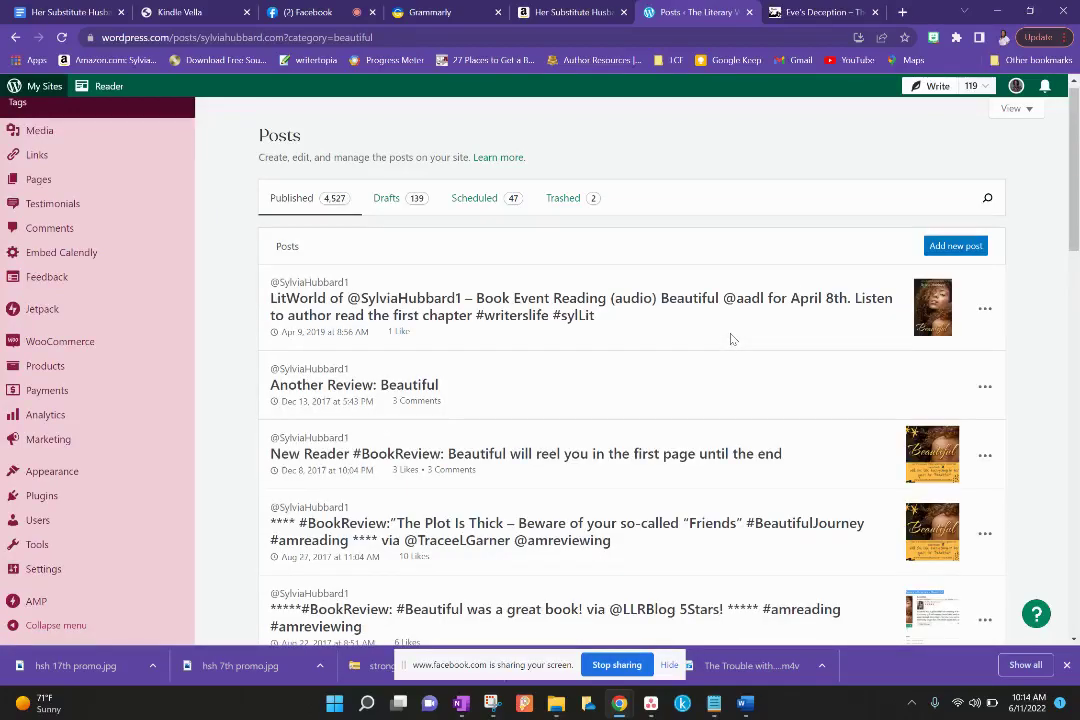
Look through the Beautiful category's post list down to its earliest chapters and announcement posts.
scroll(731, 339, "down", 15)
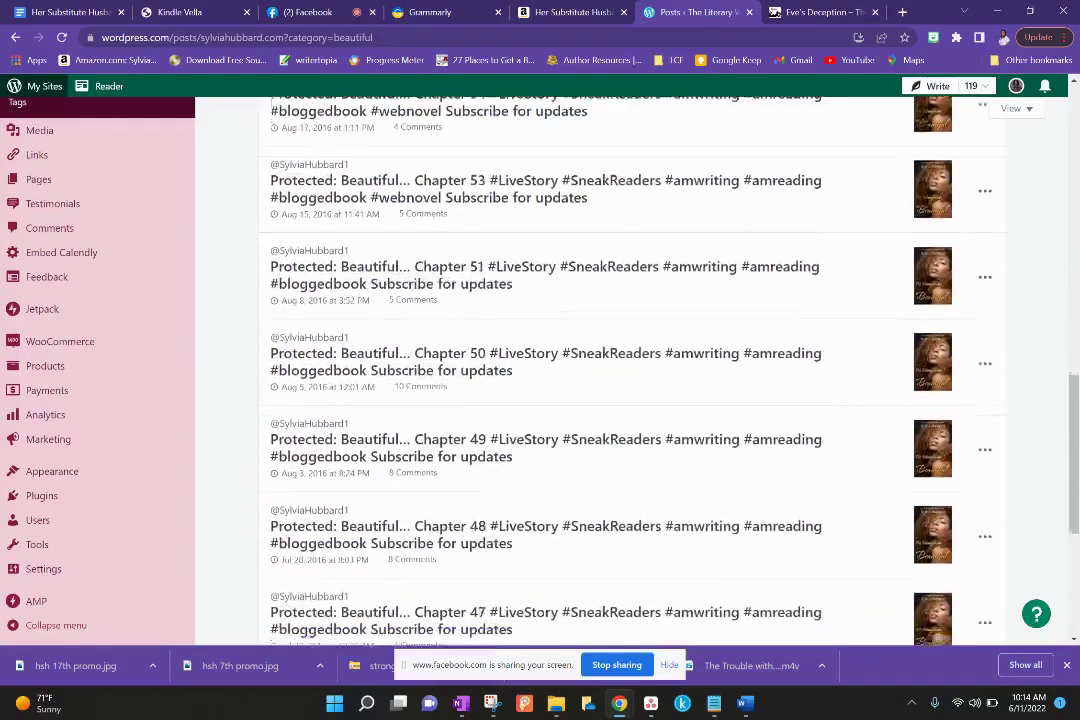
scroll(640, 370, "down", 4)
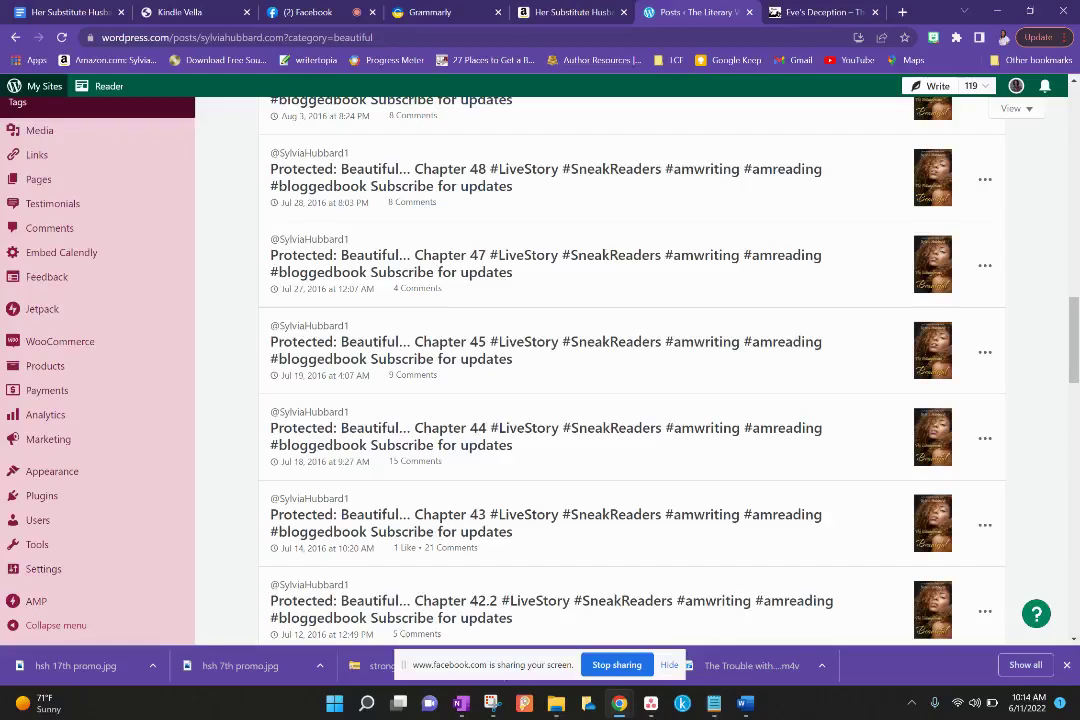
scroll(984, 369, "down", 8)
left_click(984, 369)
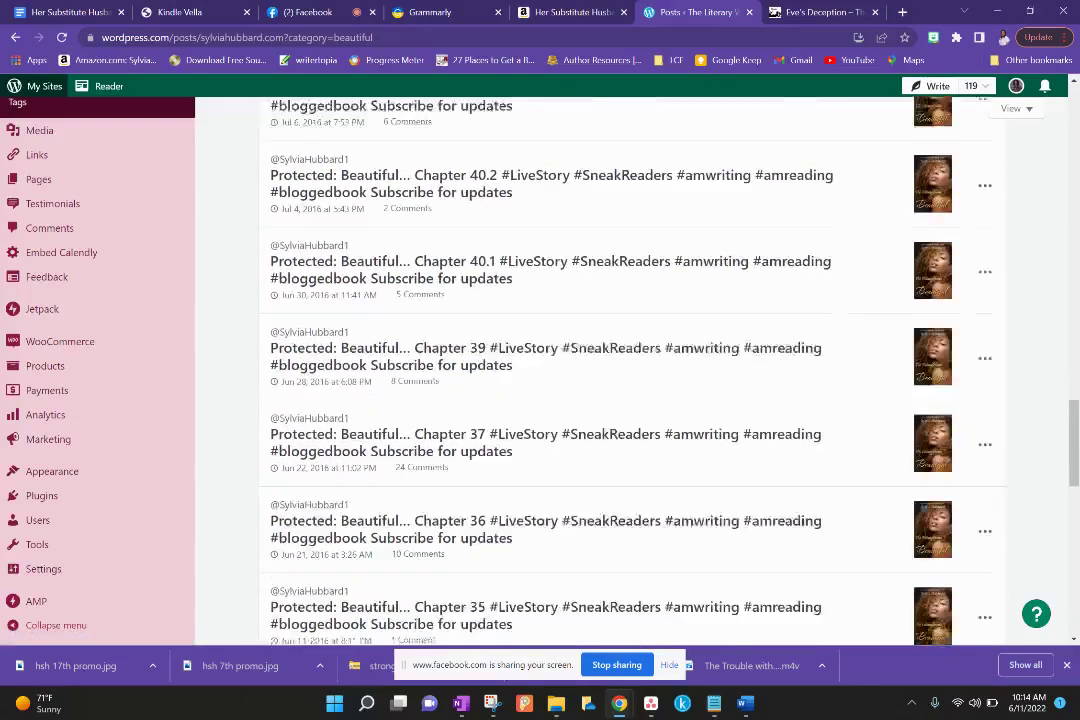
scroll(600, 370, "down", 9)
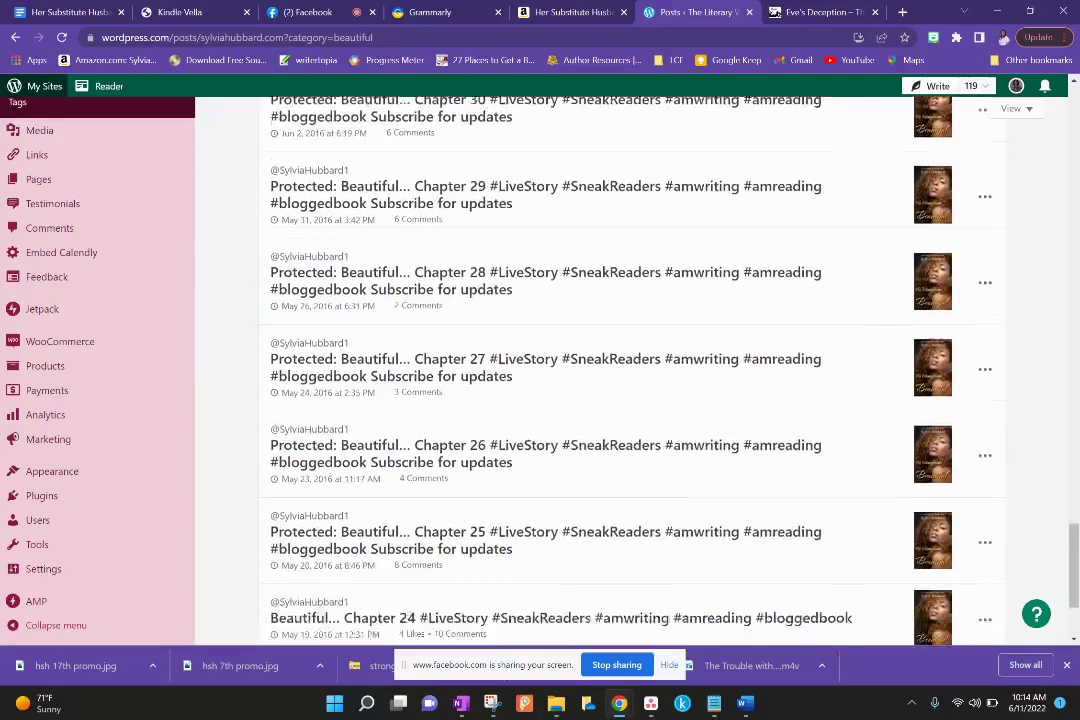
scroll(600, 370, "down", 5)
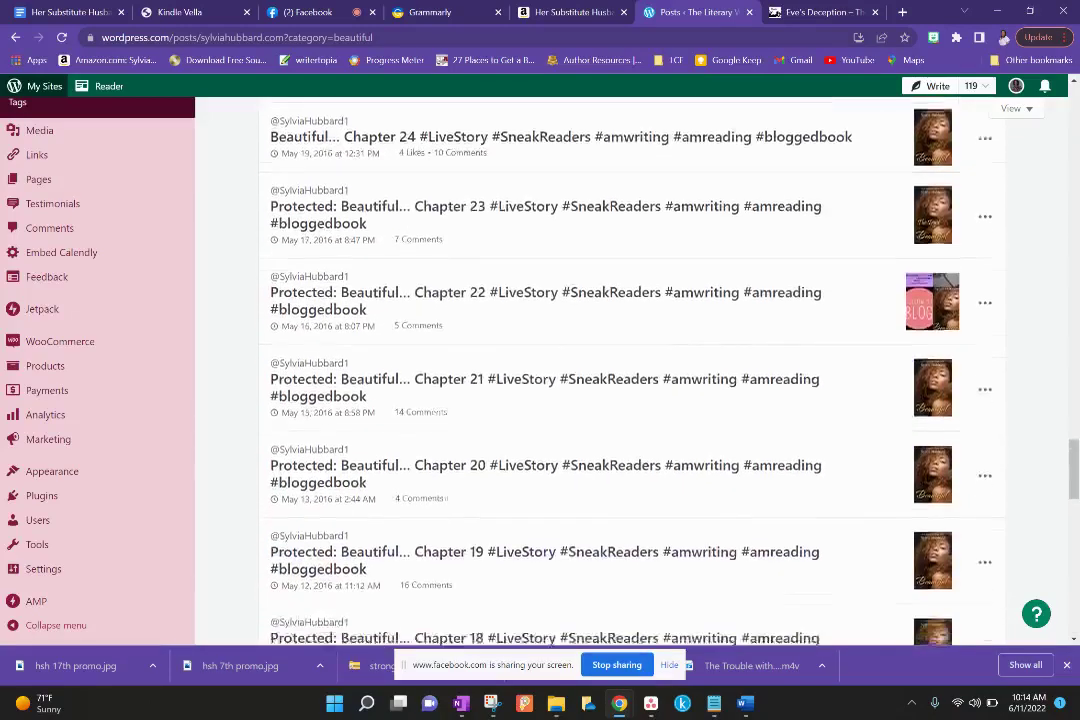
scroll(600, 370, "down", 15)
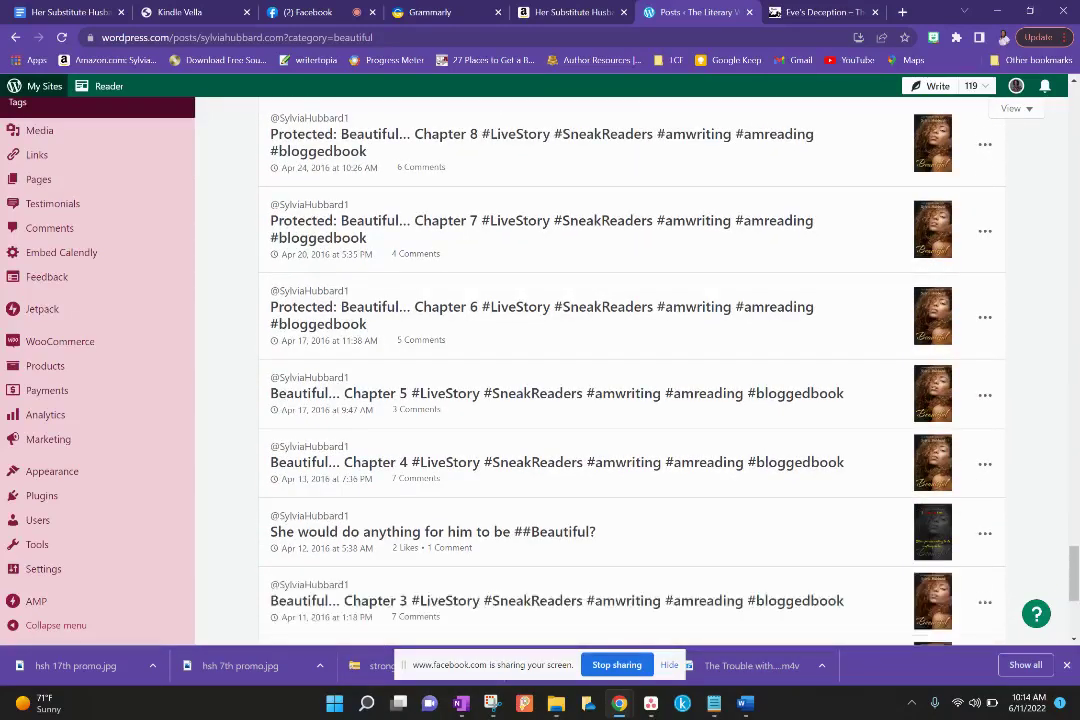
scroll(600, 370, "down", 4)
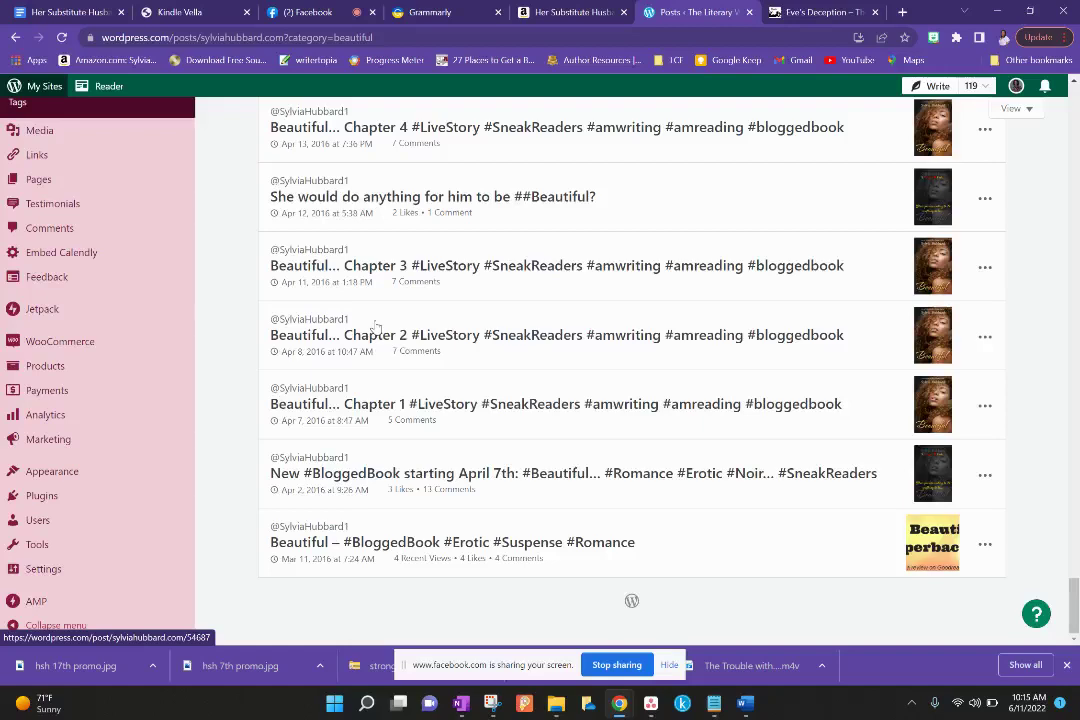
Open one of the early Beautiful chapter posts and return to the category's post list.
scroll(376, 326, "up", 2)
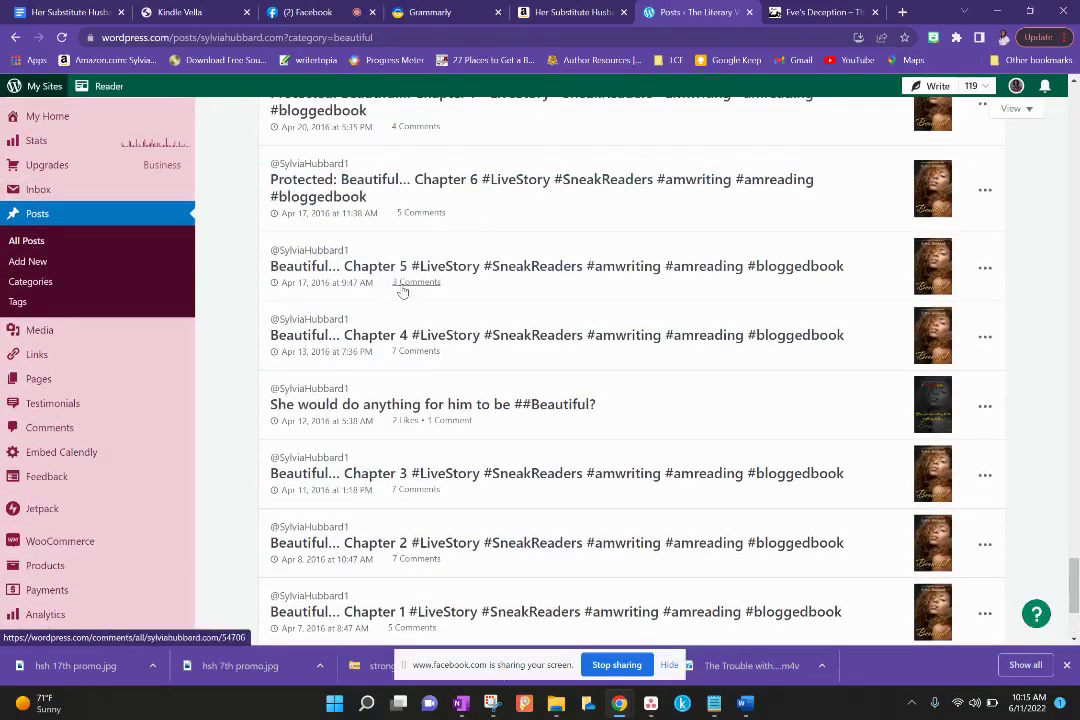
scroll(390, 275, "up", 1)
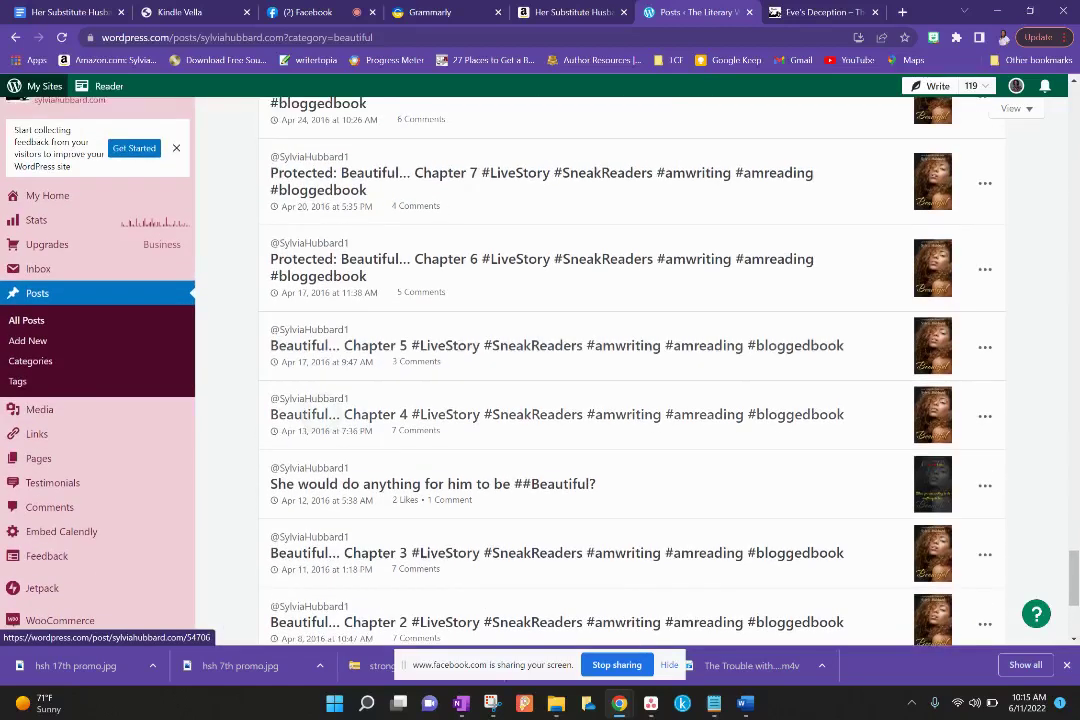
left_click(390, 272)
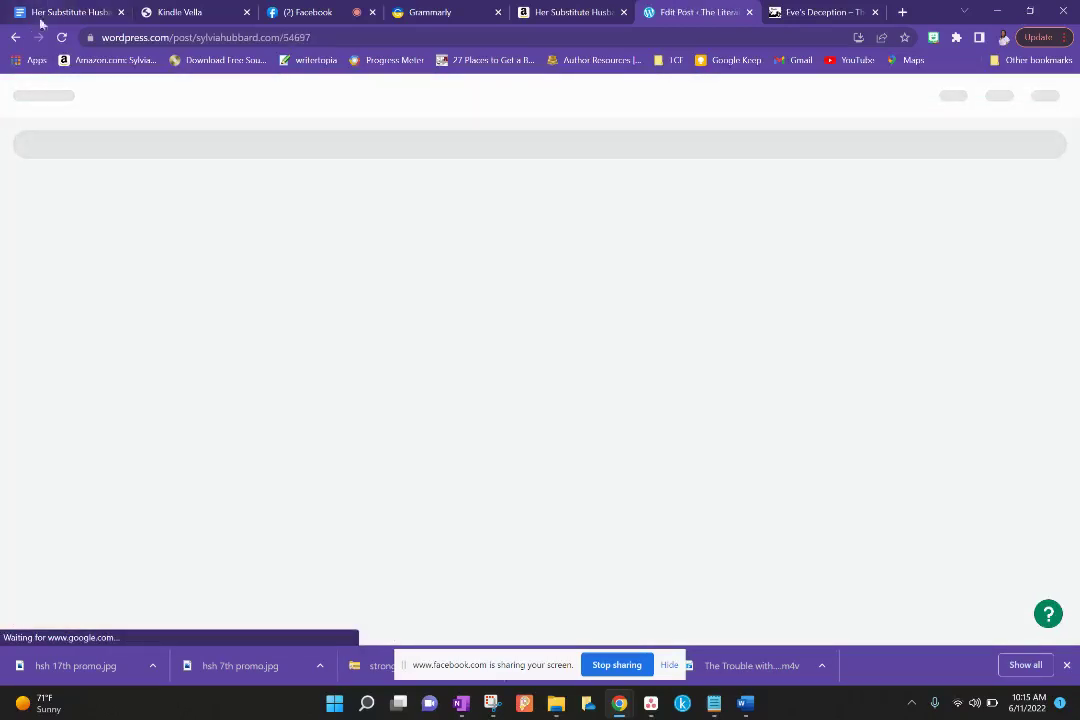
left_click(16, 39)
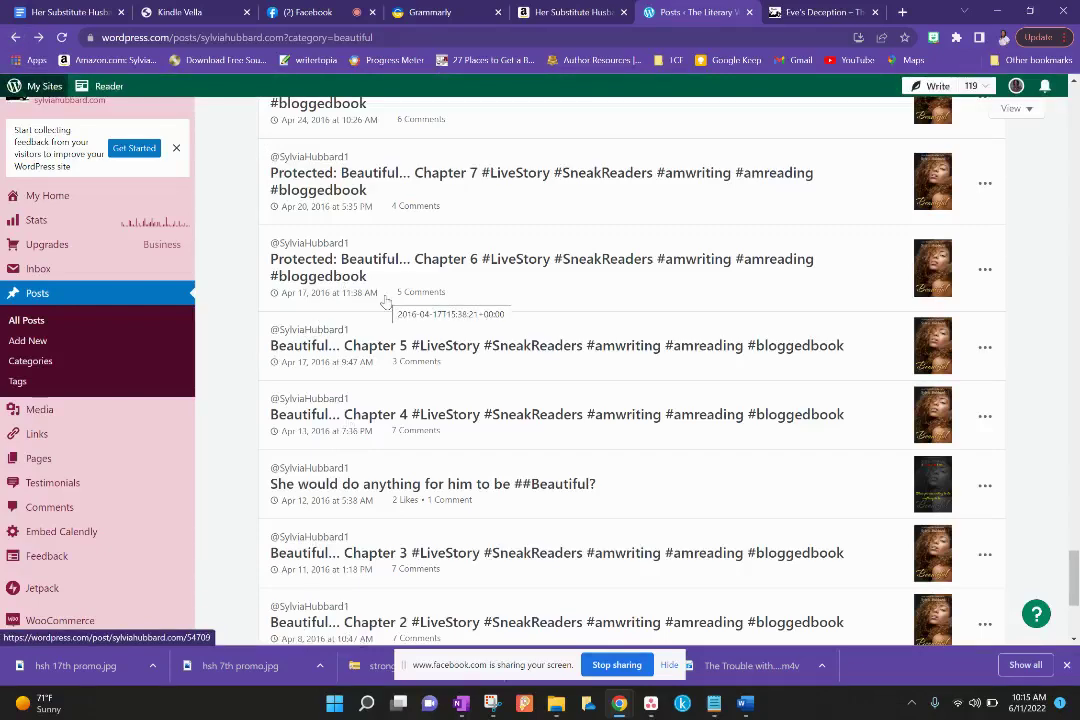
Open the protected Beautiful Chapter 22 post in the post editor.
scroll(385, 302, "up", 1)
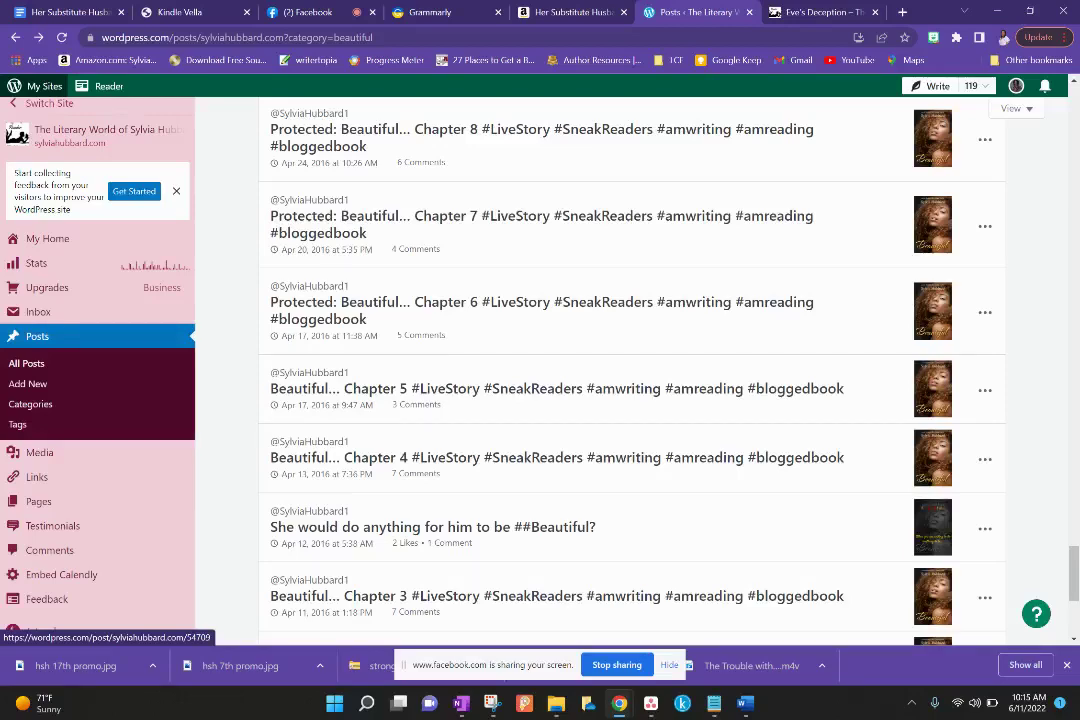
scroll(565, 370, "up", 7)
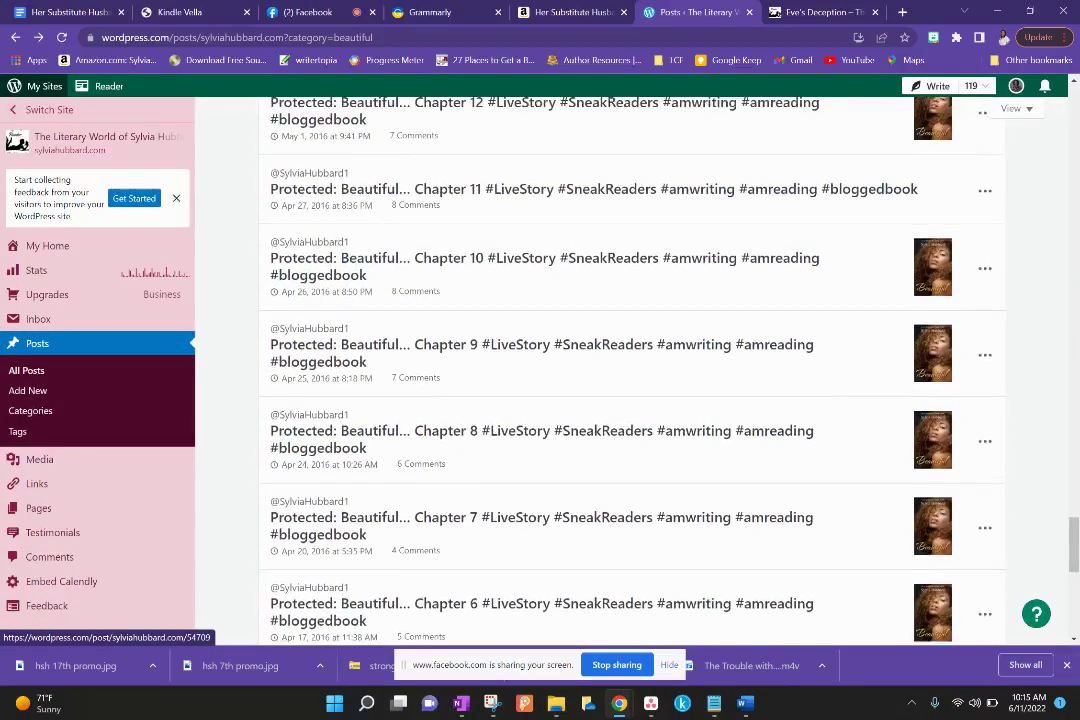
scroll(565, 370, "up", 5)
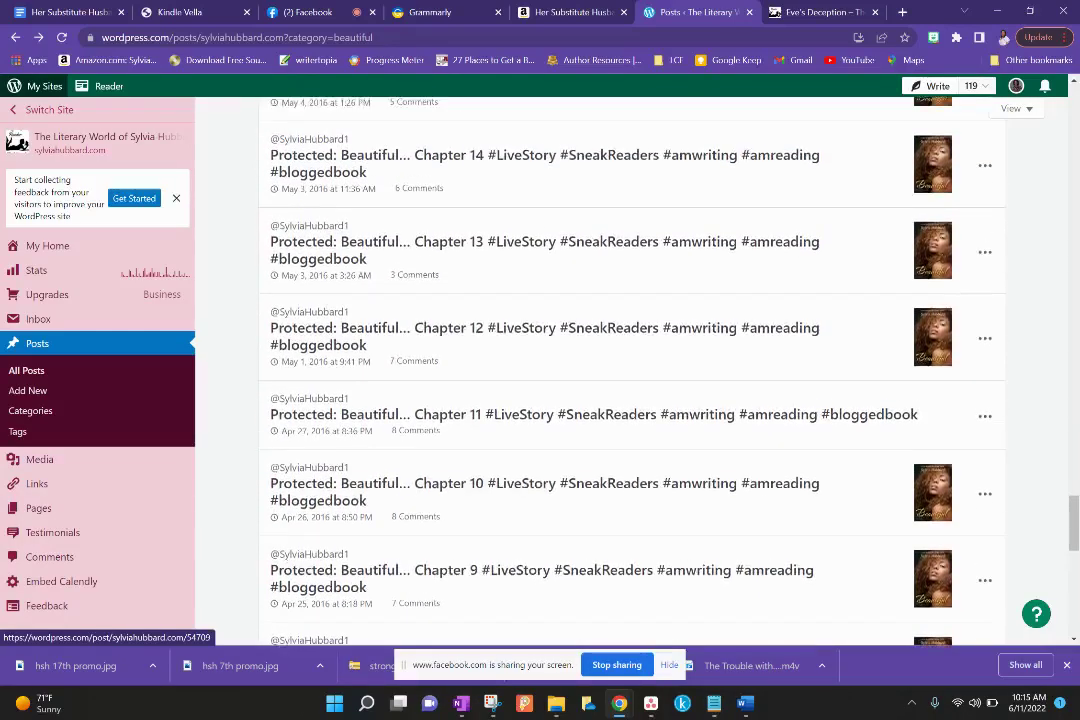
scroll(565, 370, "up", 10)
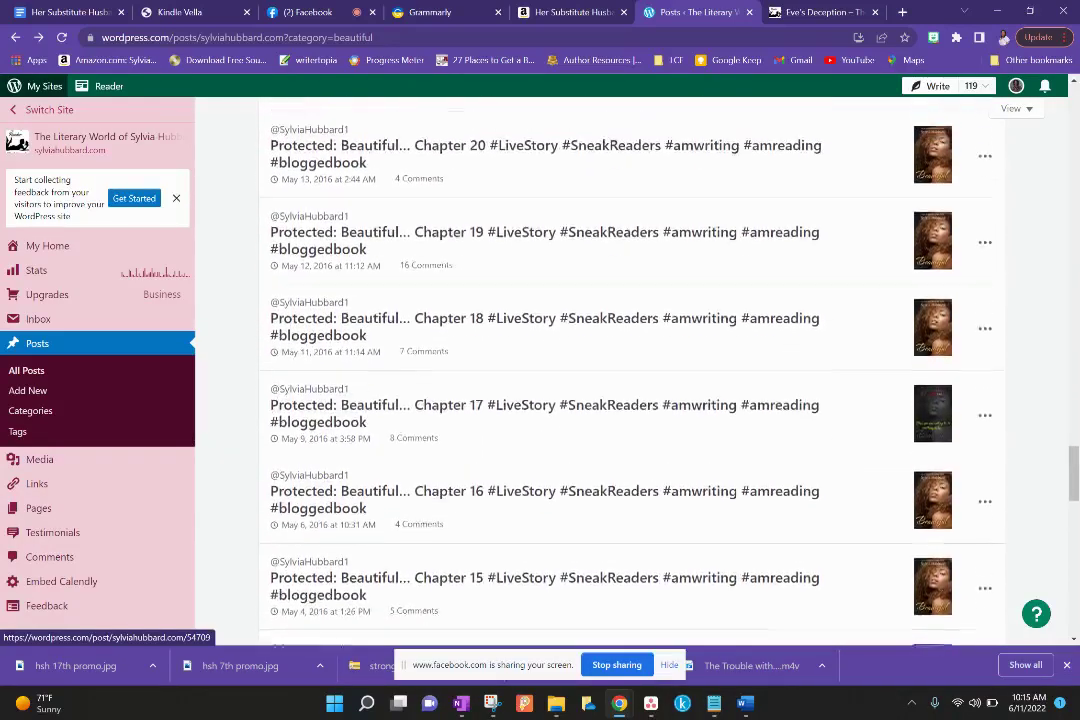
scroll(565, 370, "up", 5)
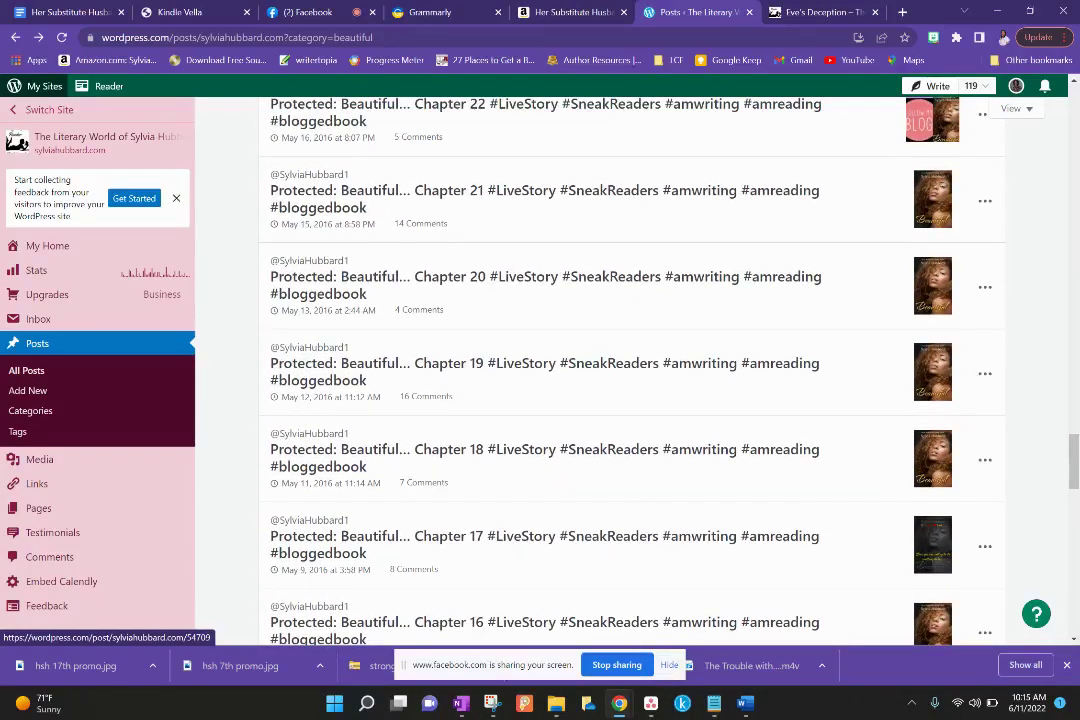
scroll(565, 370, "up", 4)
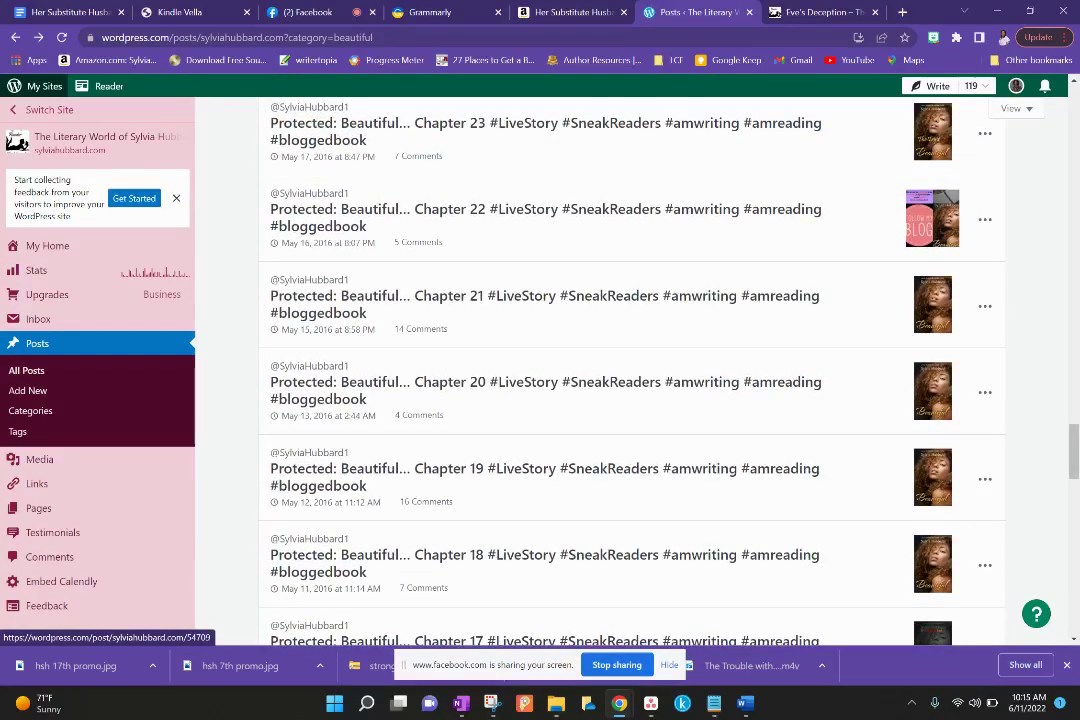
left_click(705, 221)
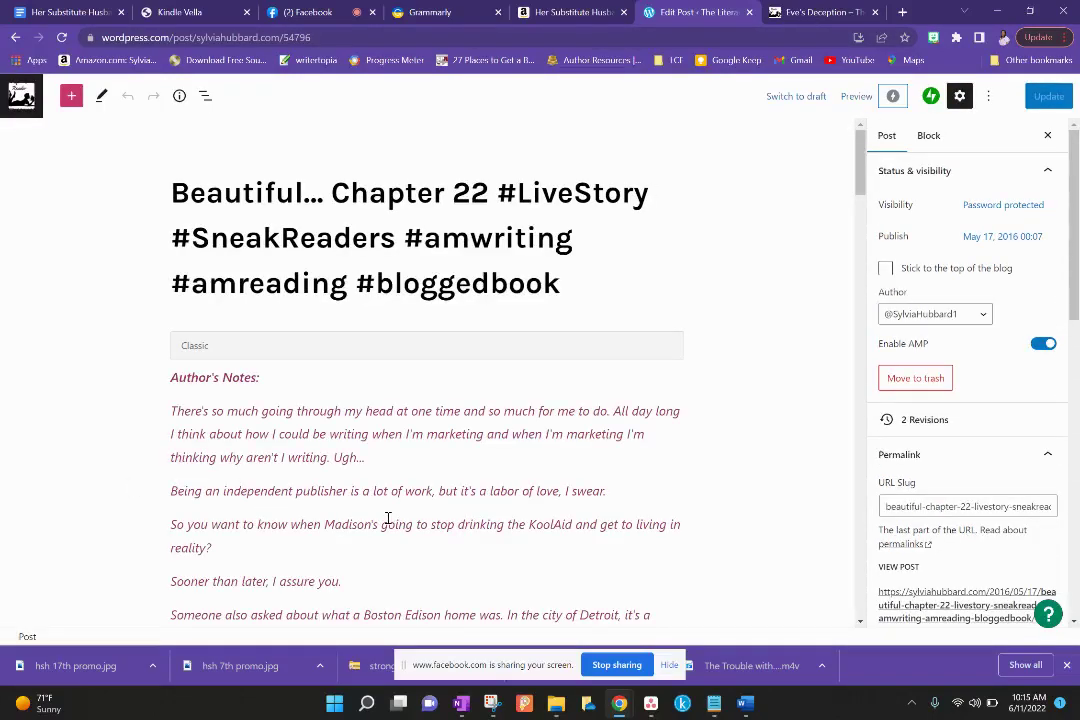
Examine the Chapter 22 post's opening author's notes, its embedded house photo and the chapter text that follows.
scroll(388, 518, "down", 2)
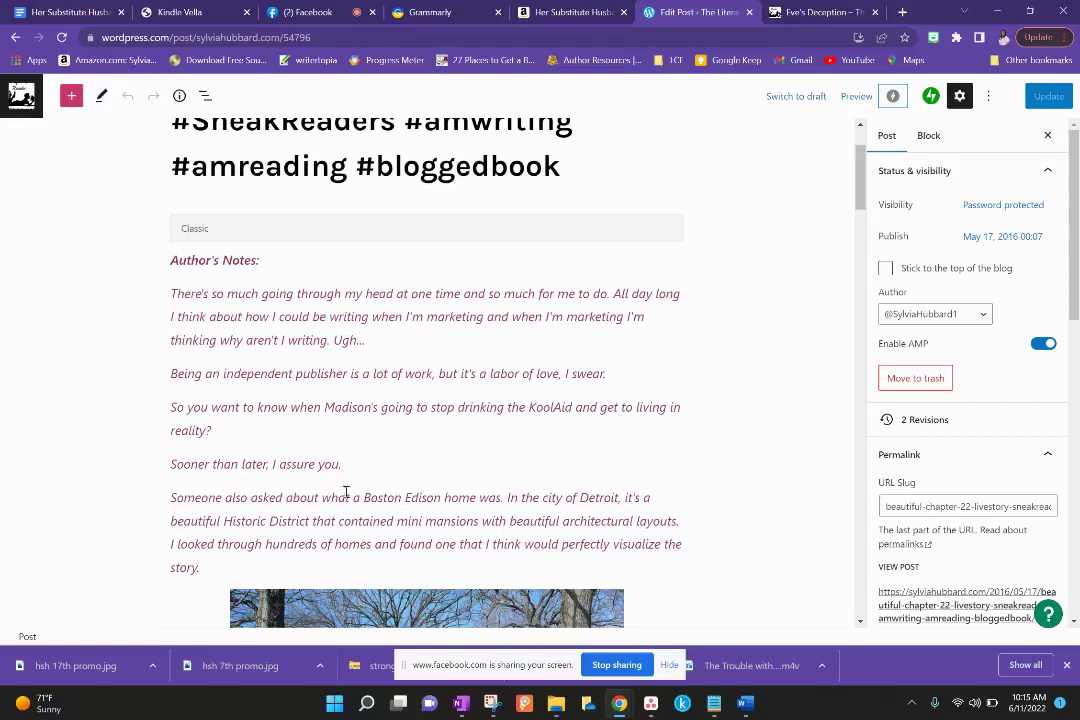
scroll(417, 304, "up", 2)
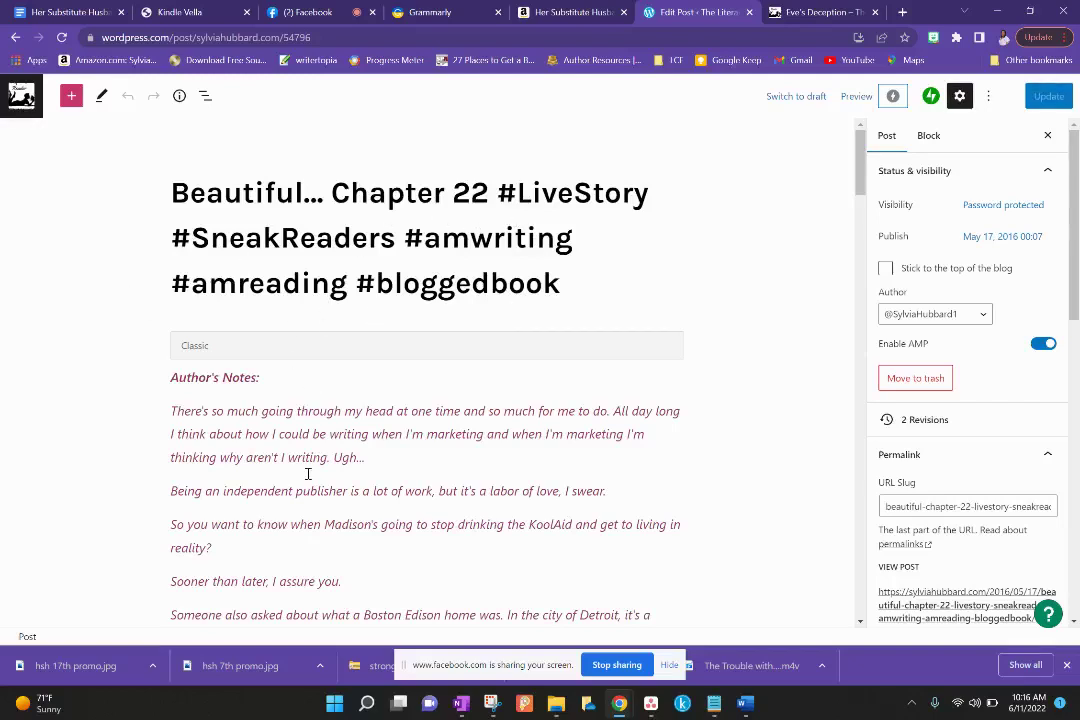
scroll(308, 474, "down", 2)
scroll(308, 474, "down", 1)
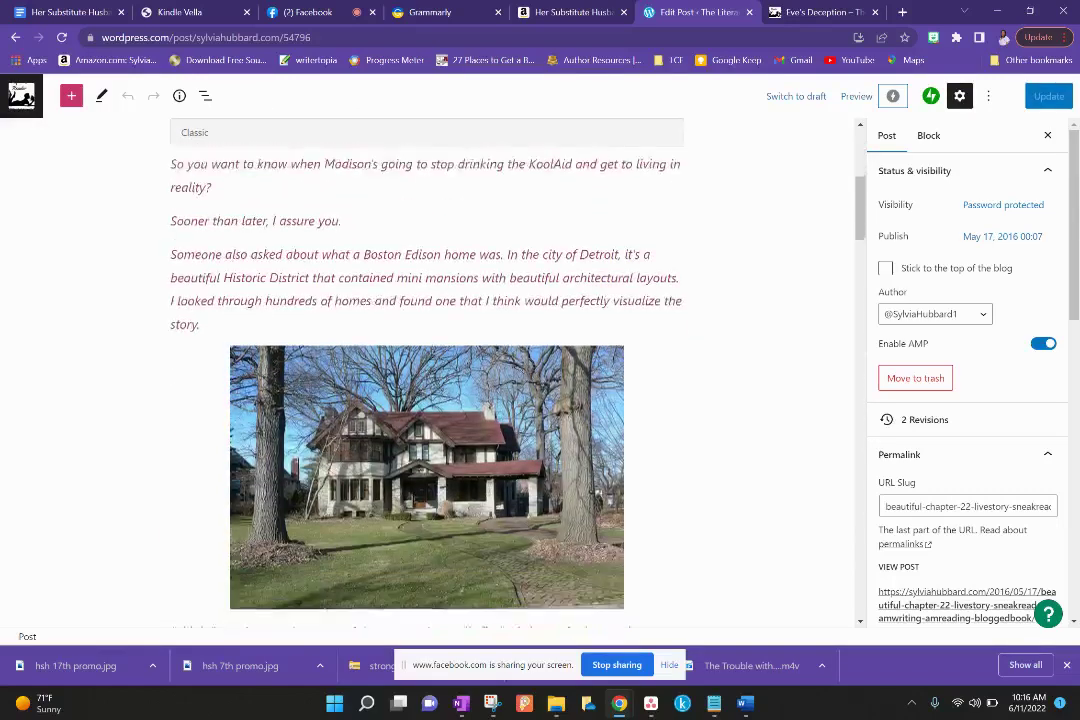
scroll(427, 400, "down", 2)
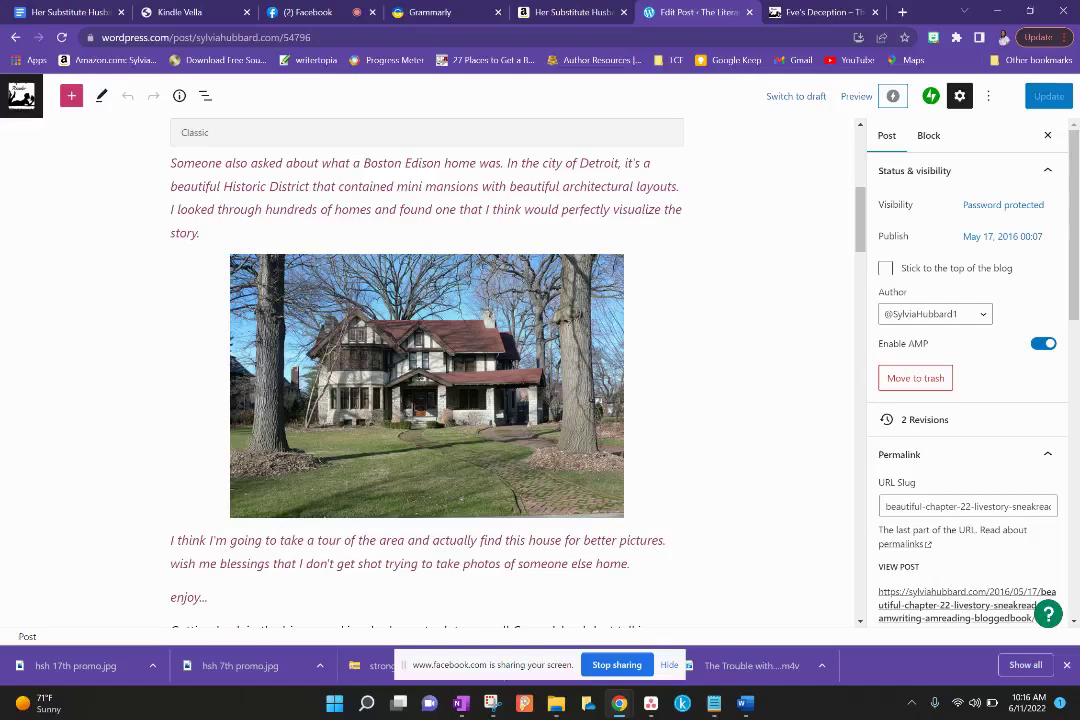
scroll(427, 400, "down", 3)
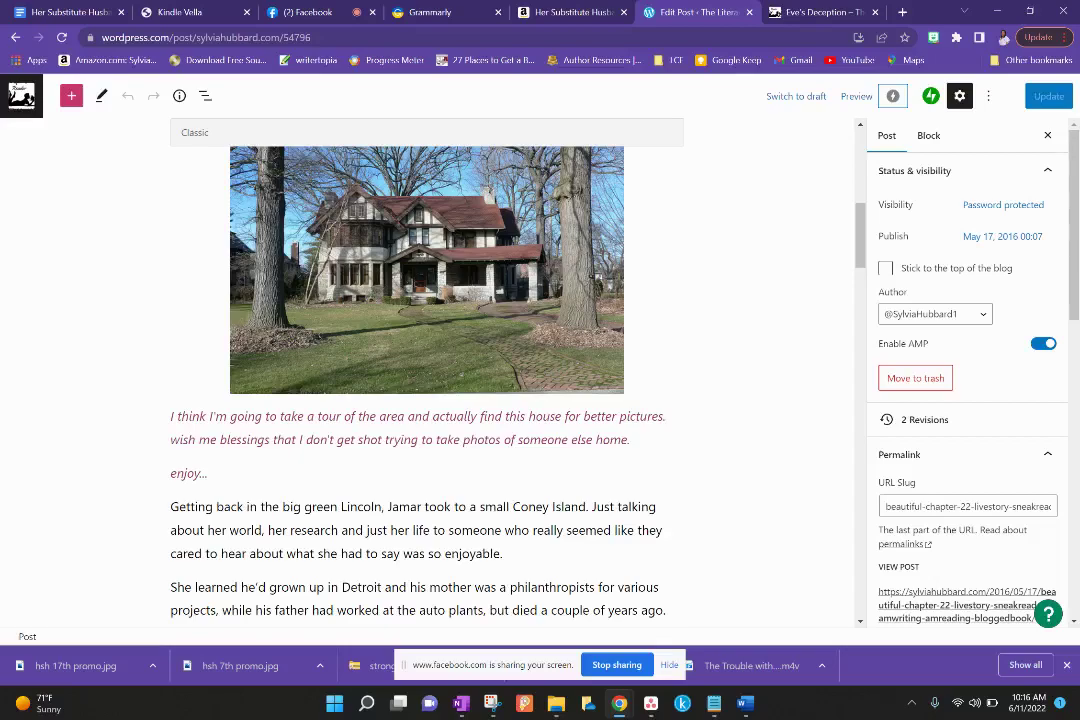
scroll(420, 380, "down", 5)
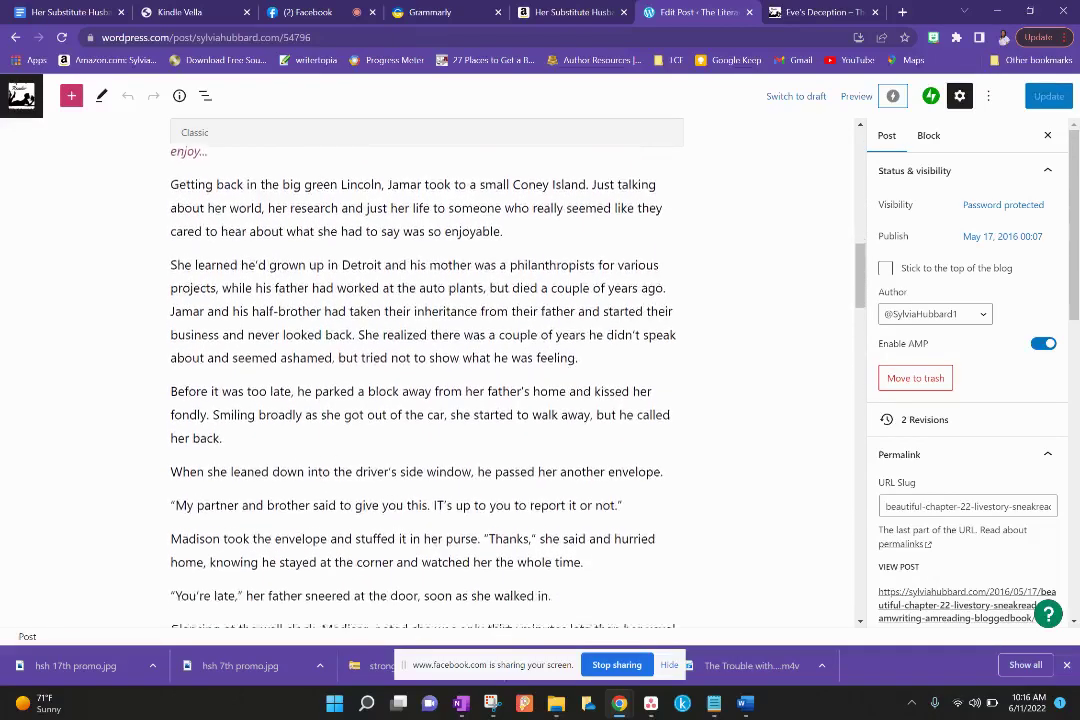
scroll(420, 380, "down", 10)
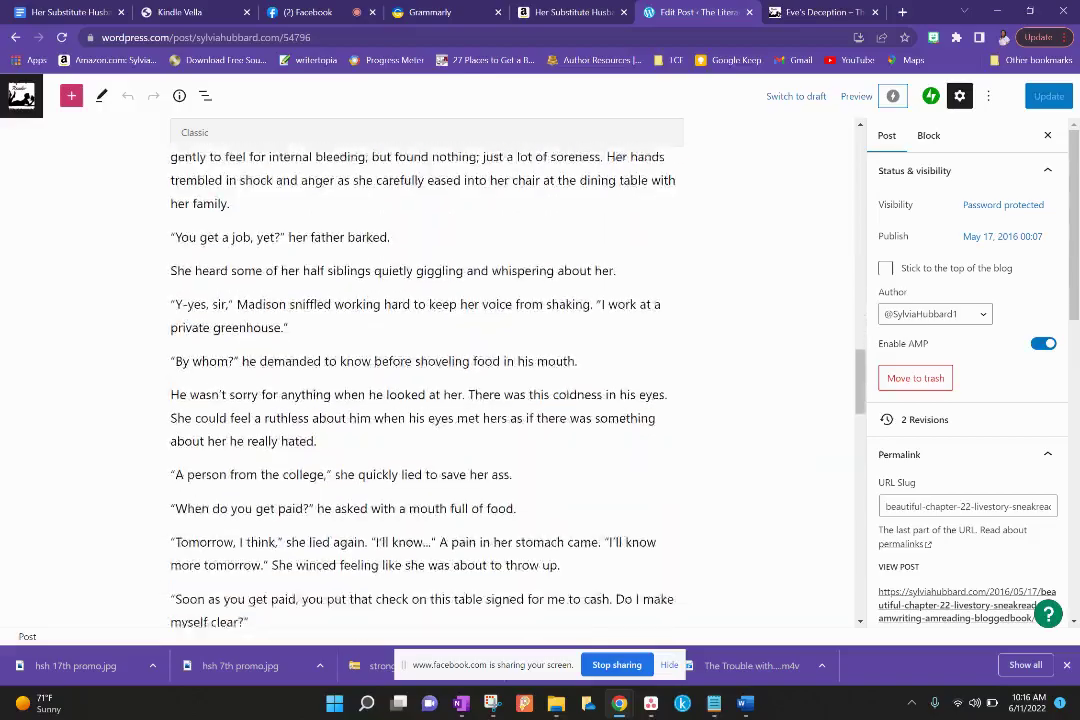
Read the rest of the Chapter 22 text through to its closing line and return to the post's title.
scroll(420, 380, "down", 12)
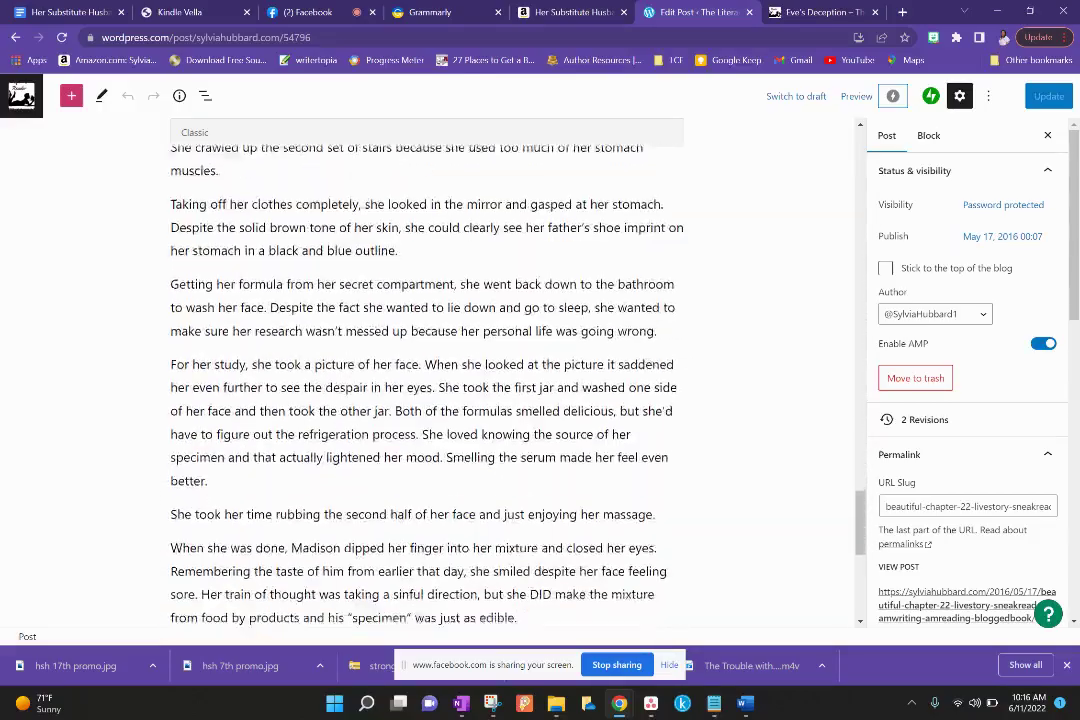
scroll(420, 380, "down", 6)
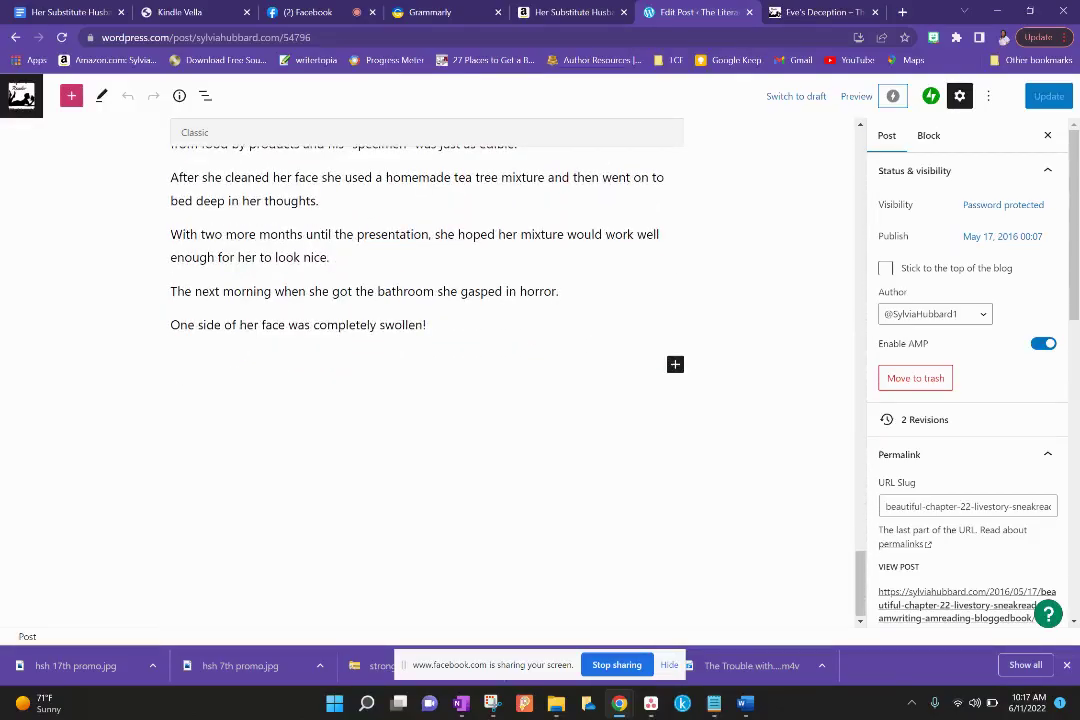
scroll(420, 380, "up", 1)
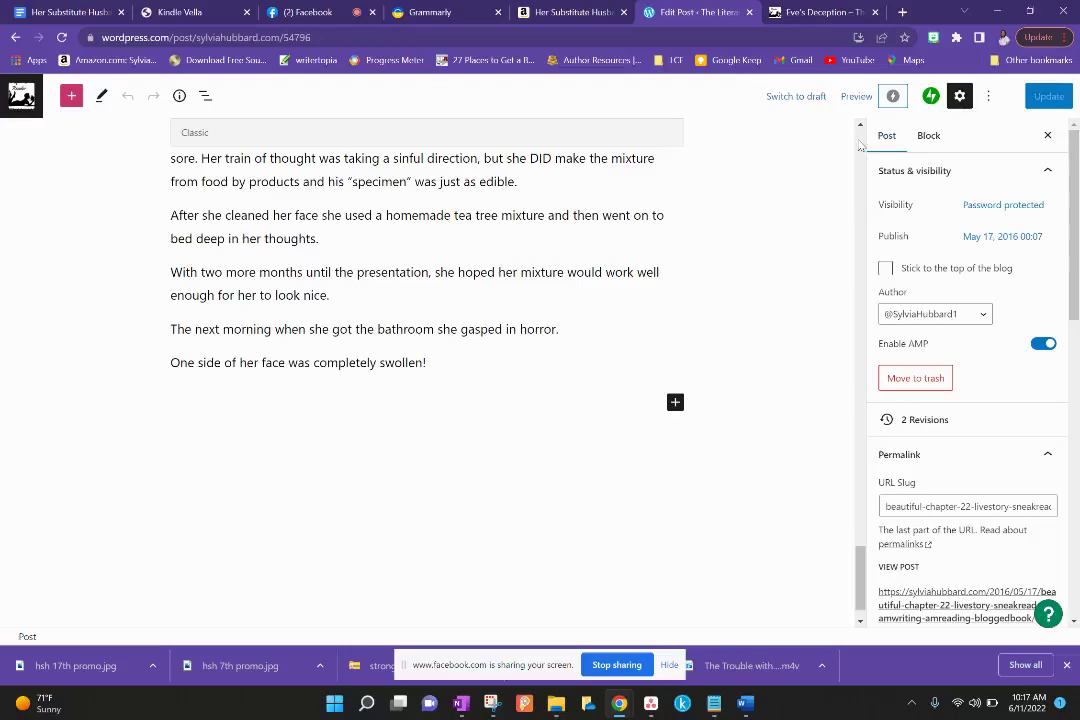
scroll(860, 145, "up", 5)
scroll(860, 145, "up", 15)
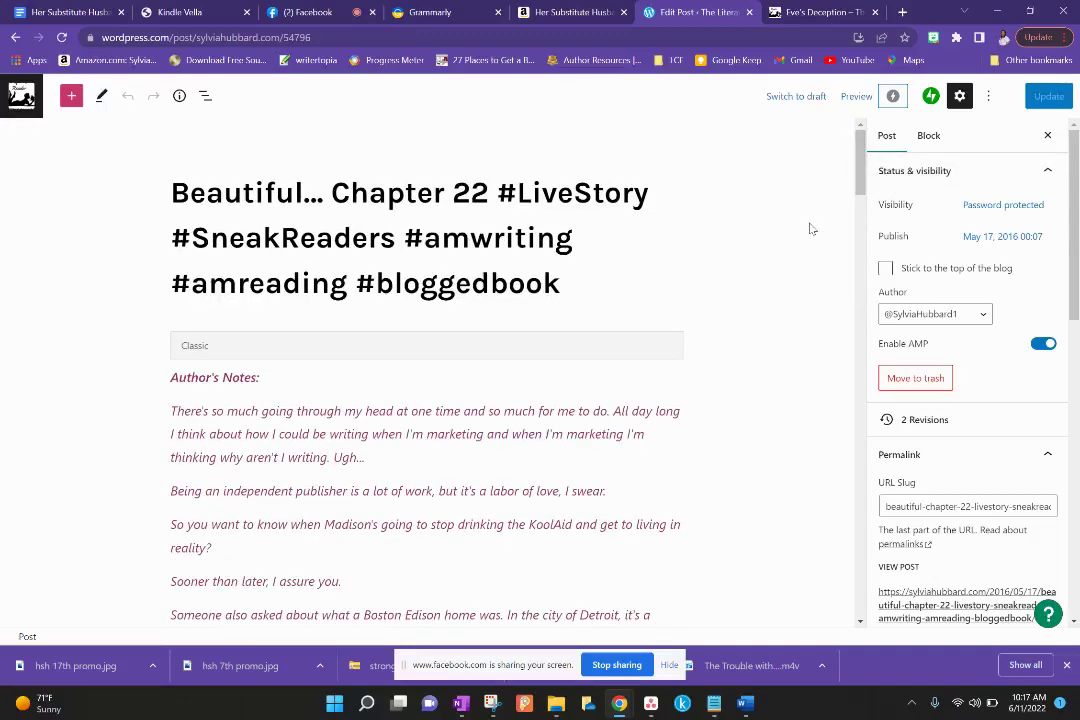
Examine the Chapter 22 post's category assignment and expand its tags to review the full tag list.
scroll(1078, 549, "down", 10)
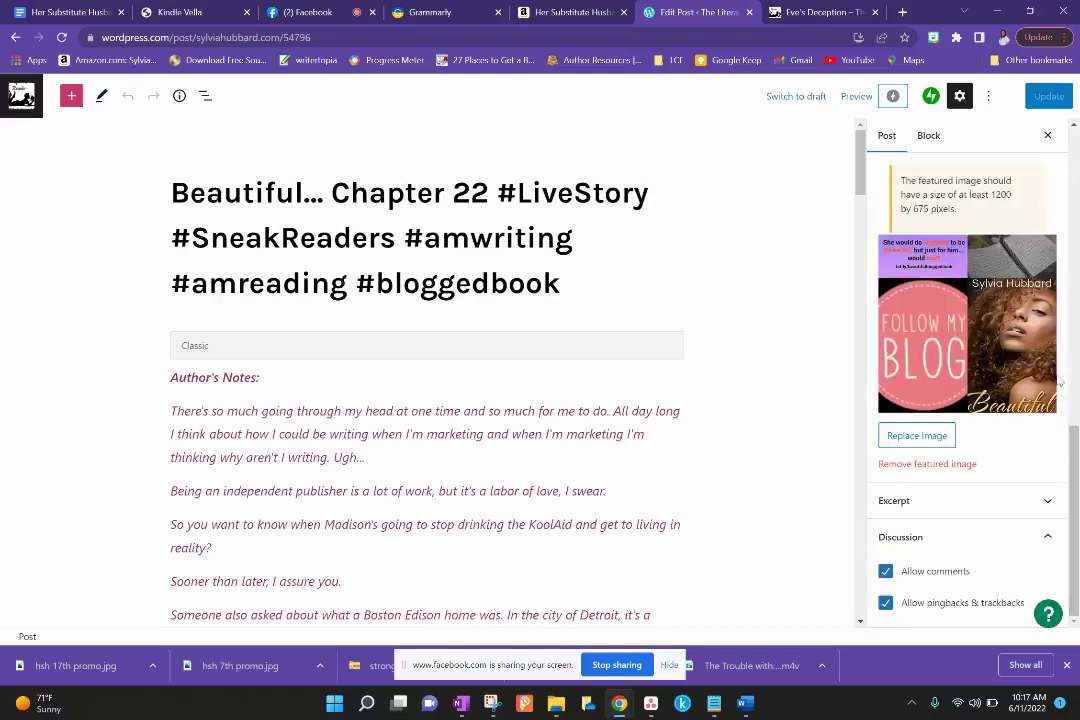
scroll(1076, 309, "up", 5)
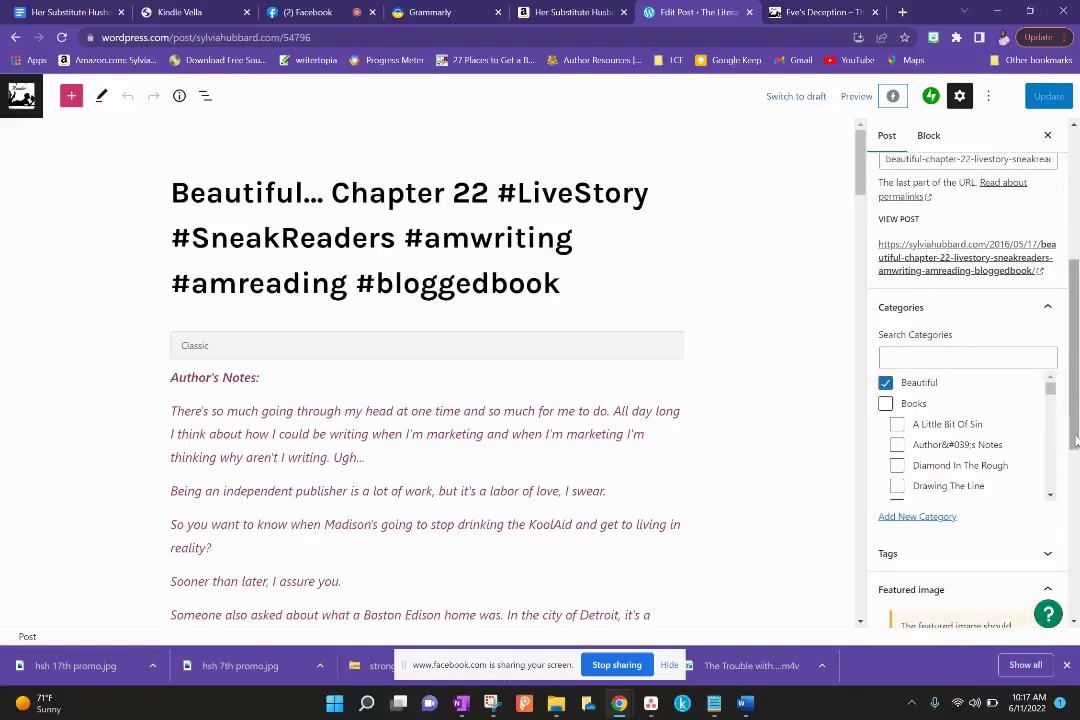
scroll(1076, 440, "down", 2)
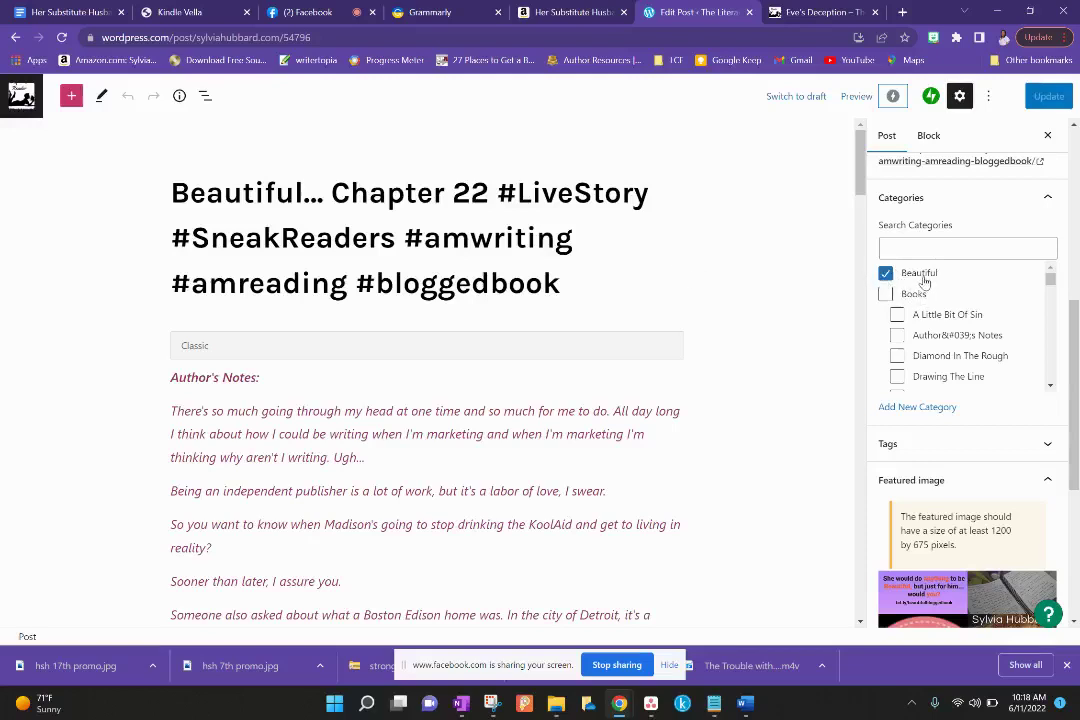
left_click(1047, 446)
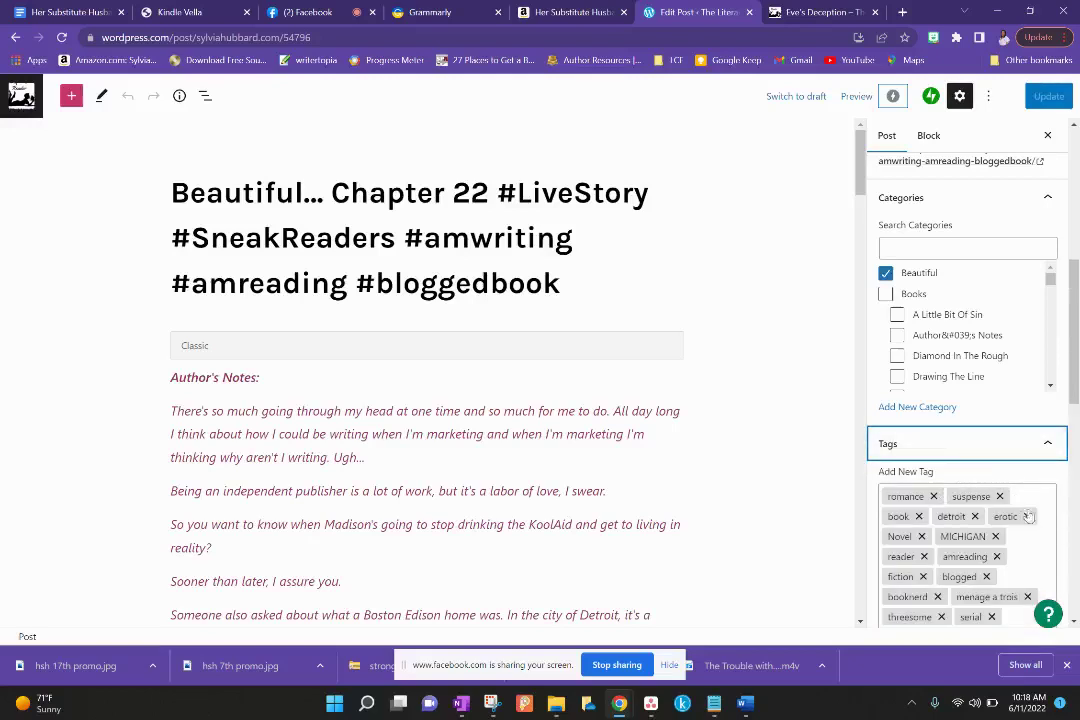
scroll(1077, 438, "down", 2)
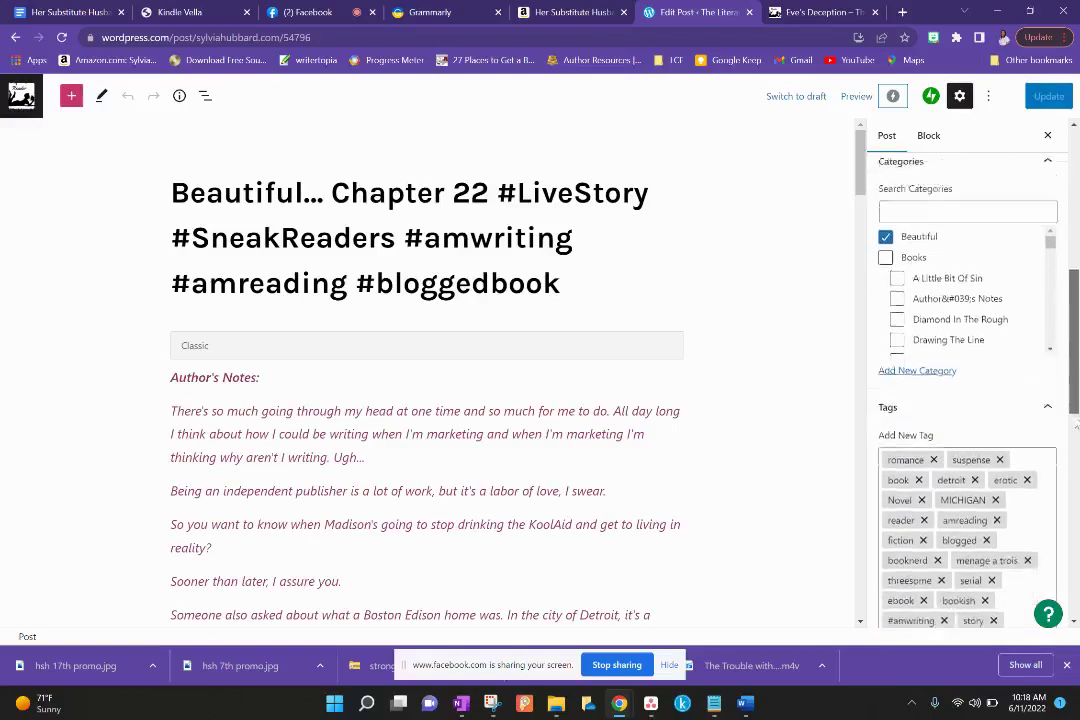
scroll(965, 400, "down", 1)
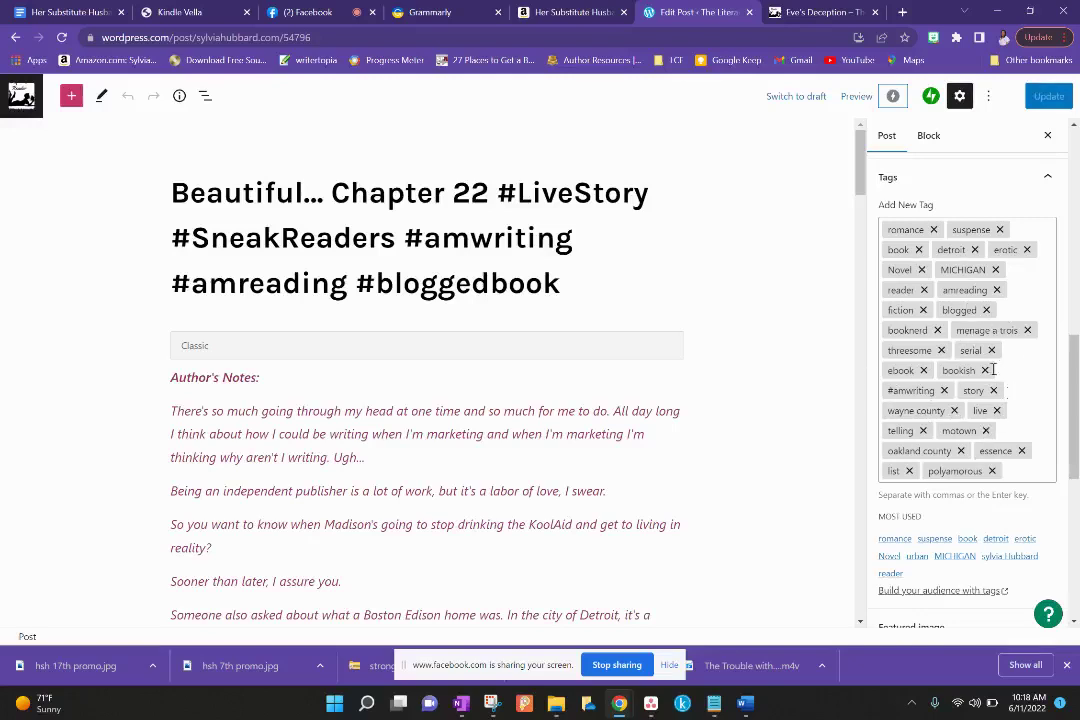
Review the post's featured image and its discussion settings for comments, pingbacks and trackbacks.
left_click_drag(1075, 370, 1076, 484)
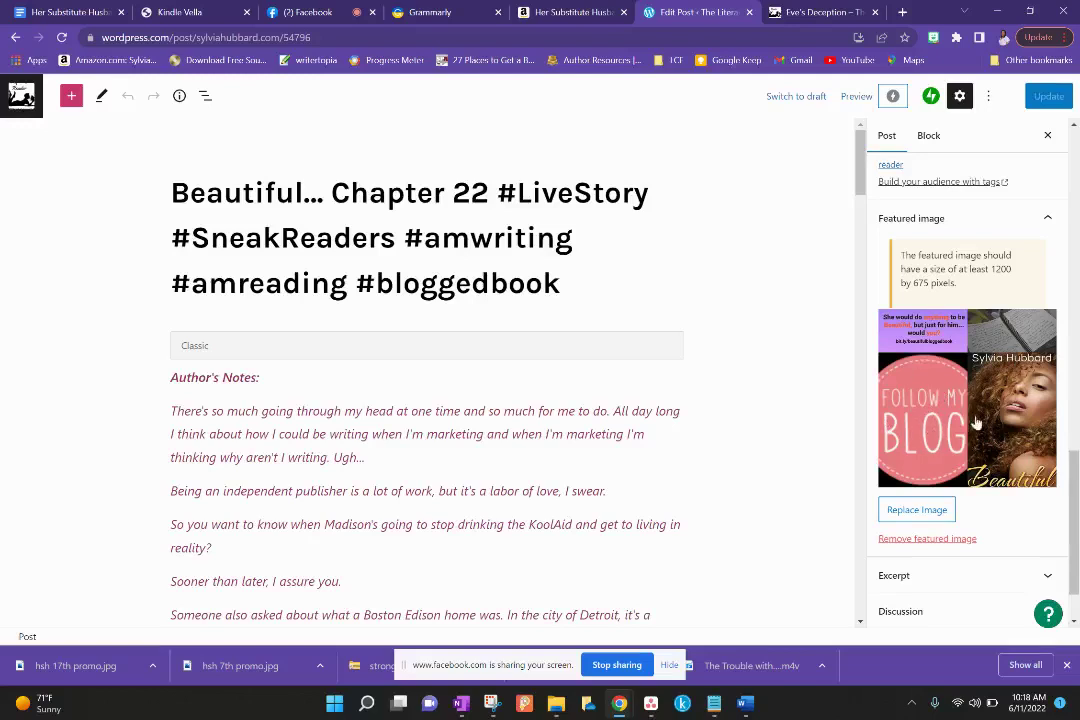
left_click(947, 611)
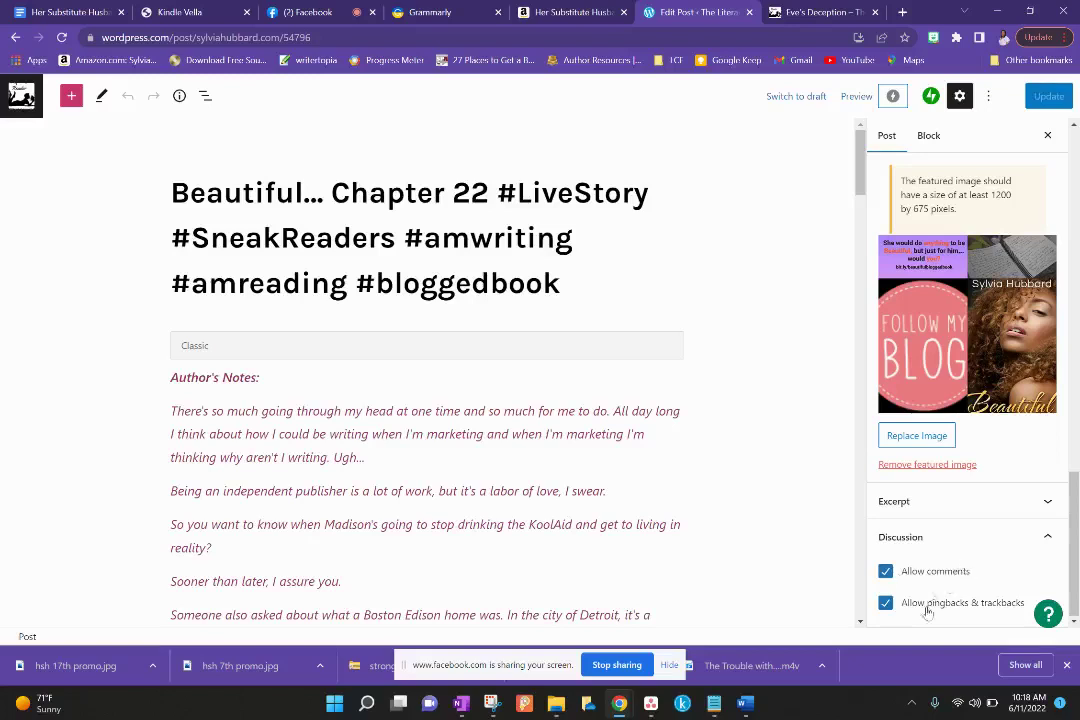
left_click_drag(1077, 535, 1077, 501)
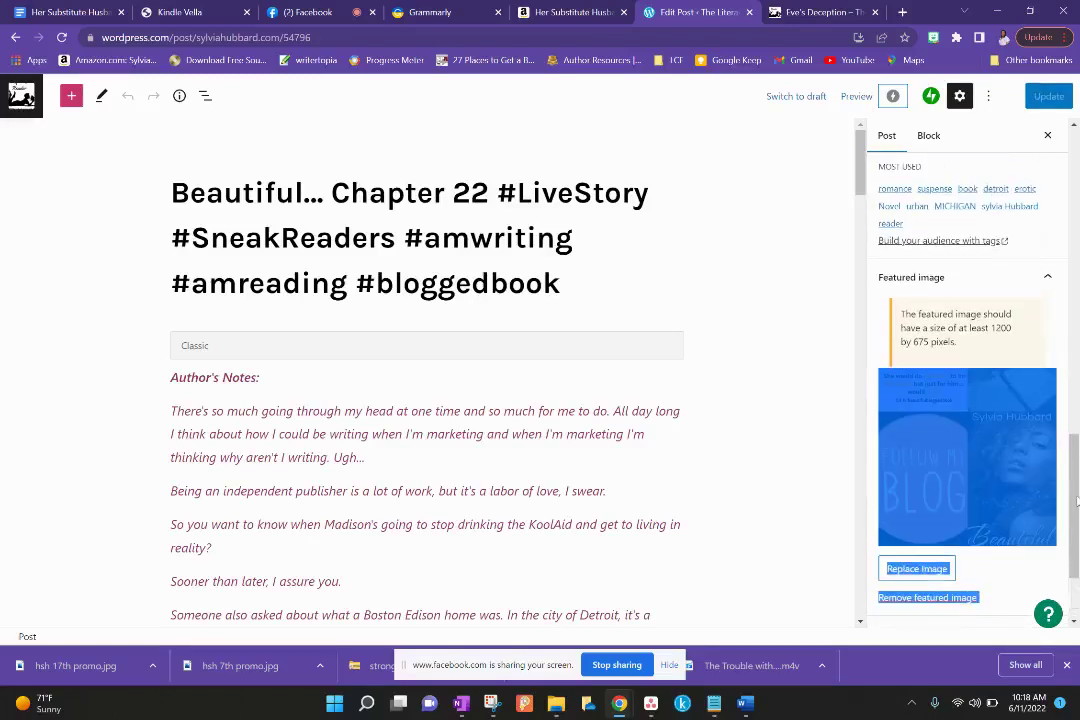
Preview the Chapter 22 post in a new tab, then load its public address without the preview parameters.
left_click(856, 96)
left_click(771, 228)
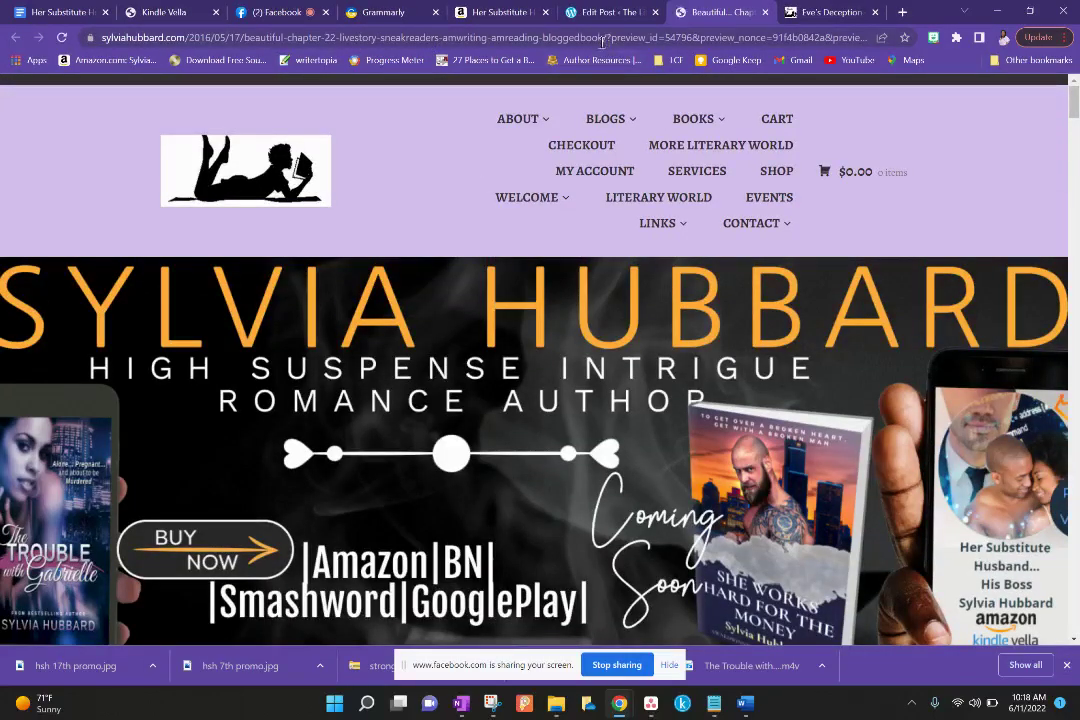
left_click(506, 37)
left_click(603, 42)
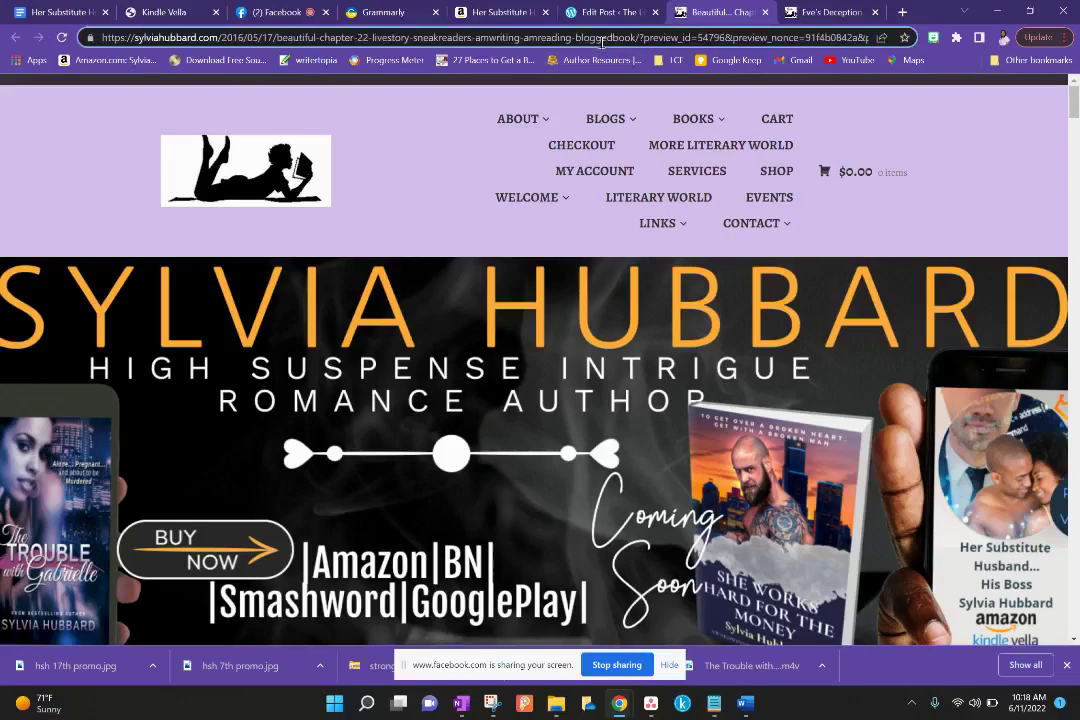
key("shift+End")
key("BackSpace")
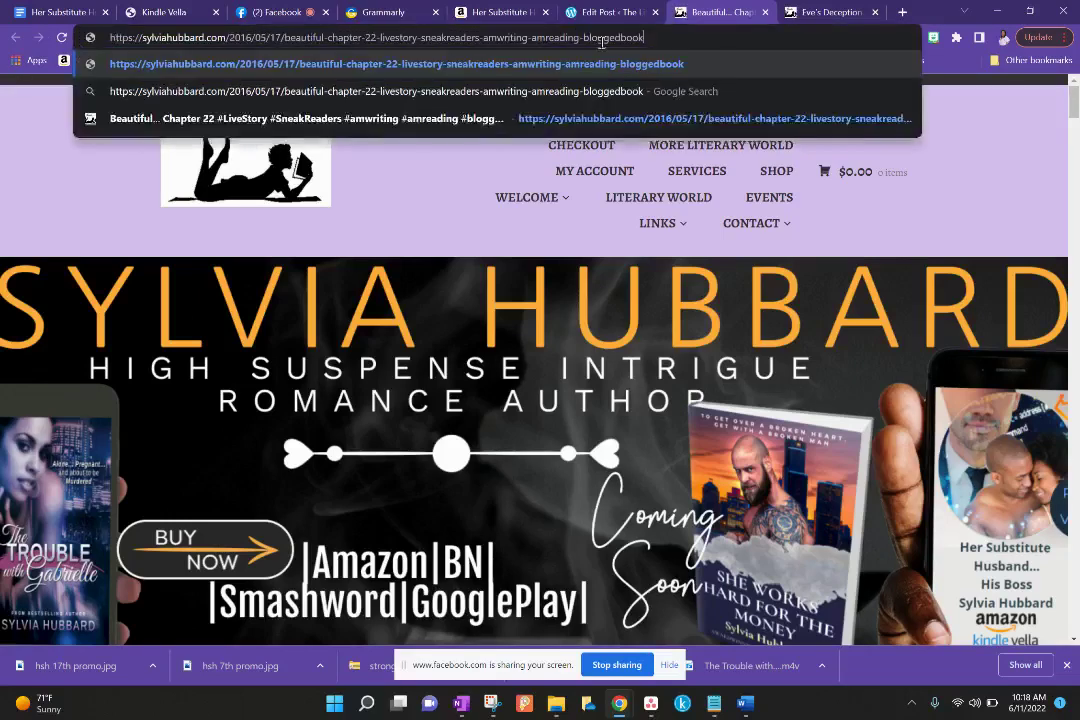
key("Return")
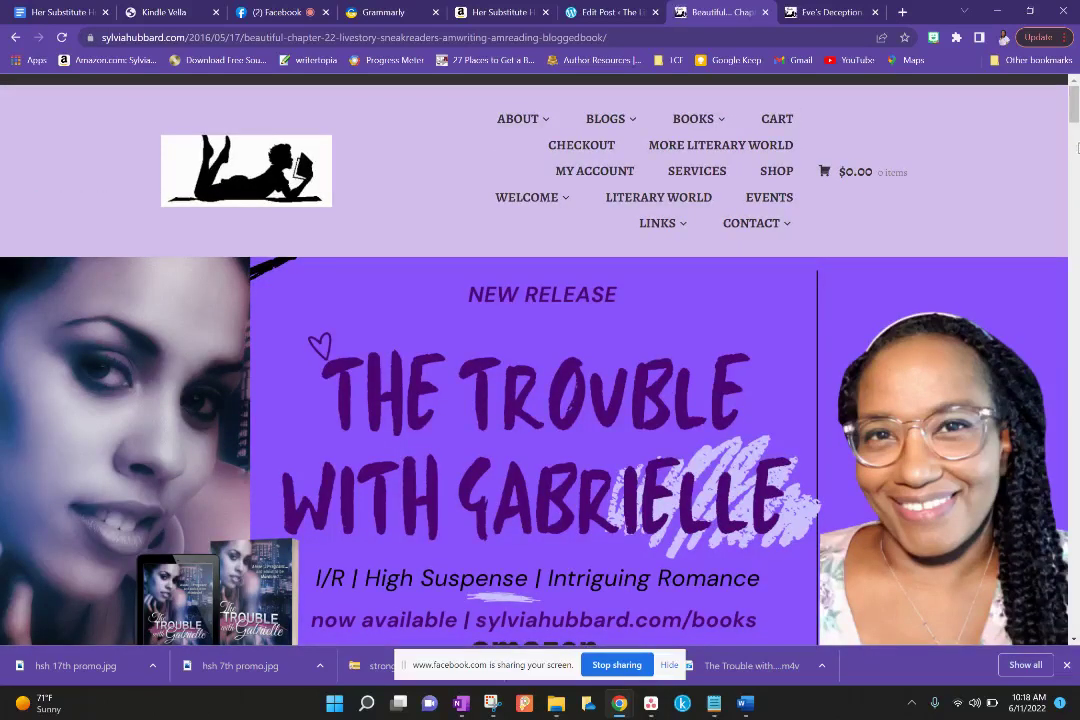
scroll(1076, 168, "down", 5)
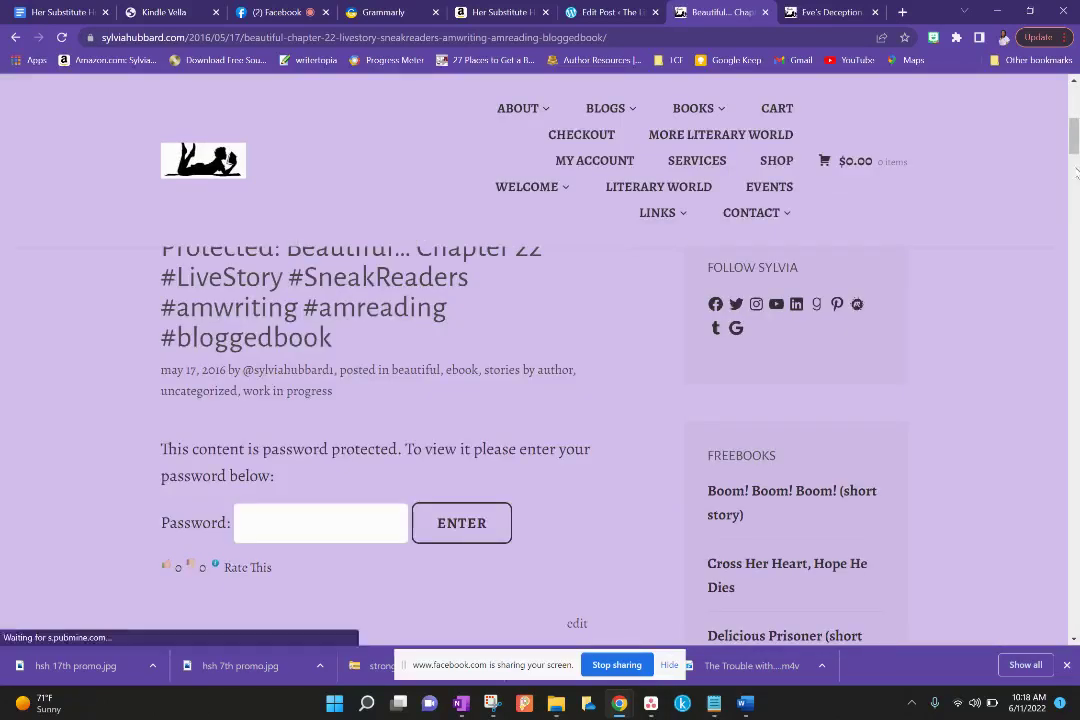
Return to the post editor and copy the post's password from its visibility settings.
left_click(575, 10)
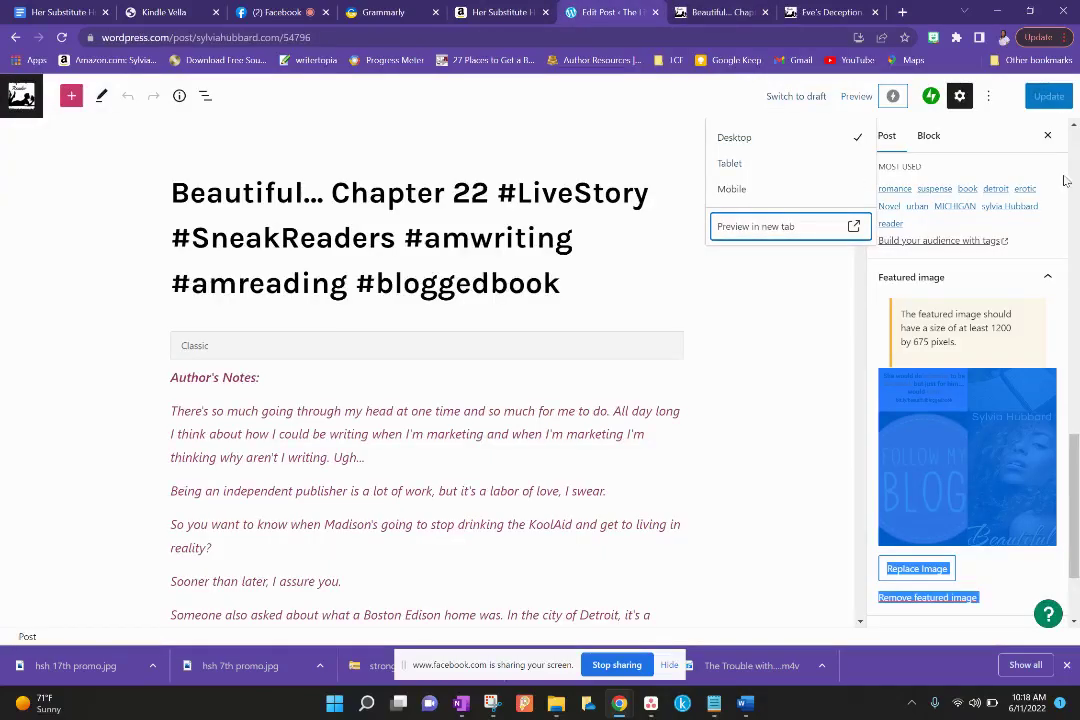
left_click(778, 280)
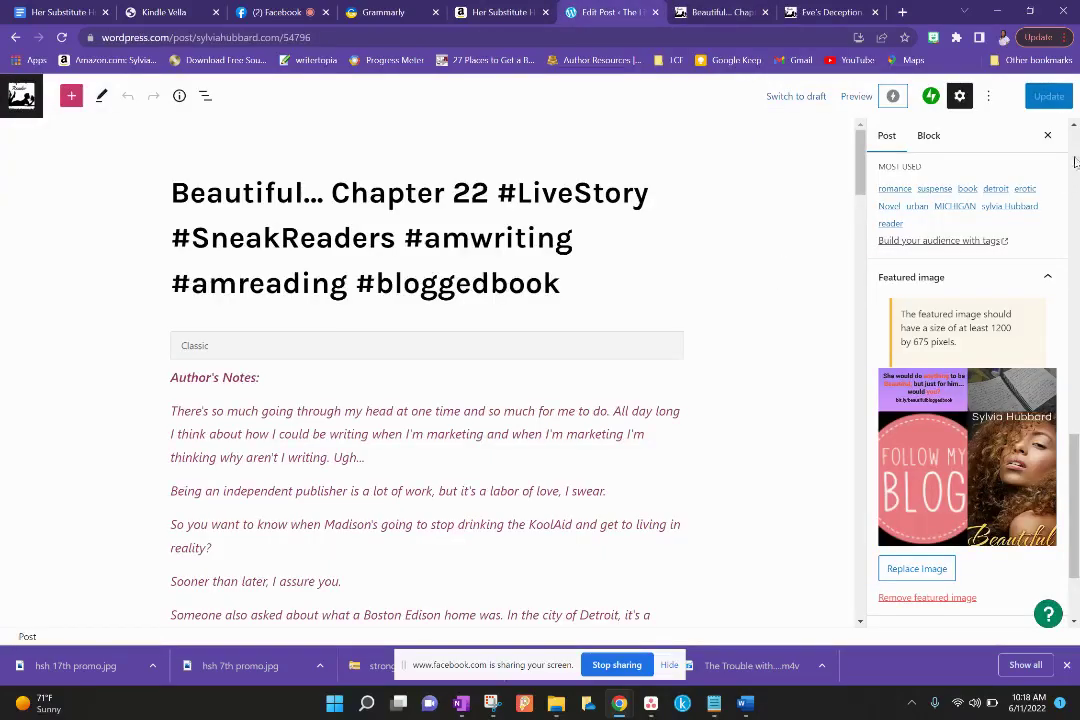
scroll(1075, 160, "up", 10)
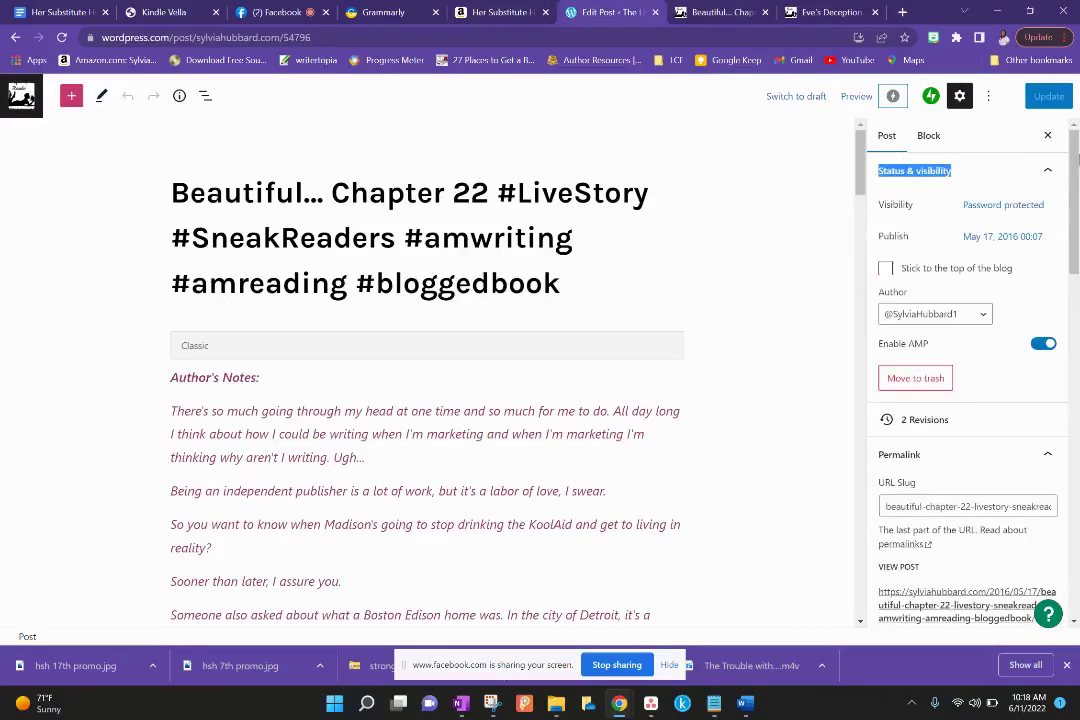
left_click(1003, 204)
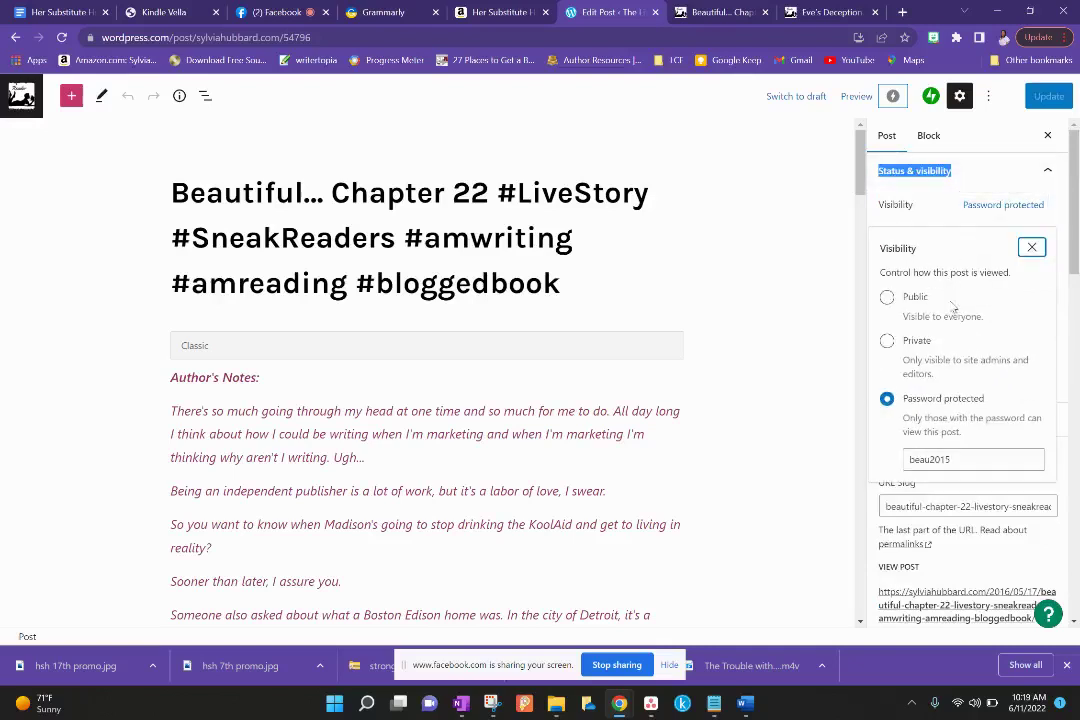
double_click(949, 460)
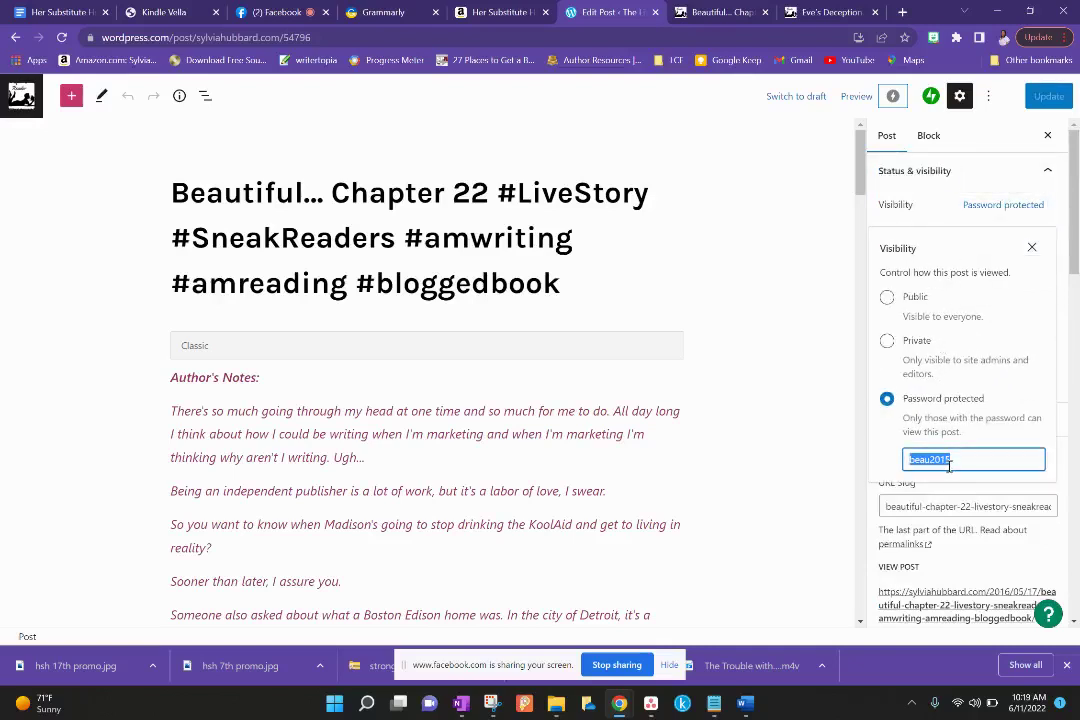
left_click(1046, 150)
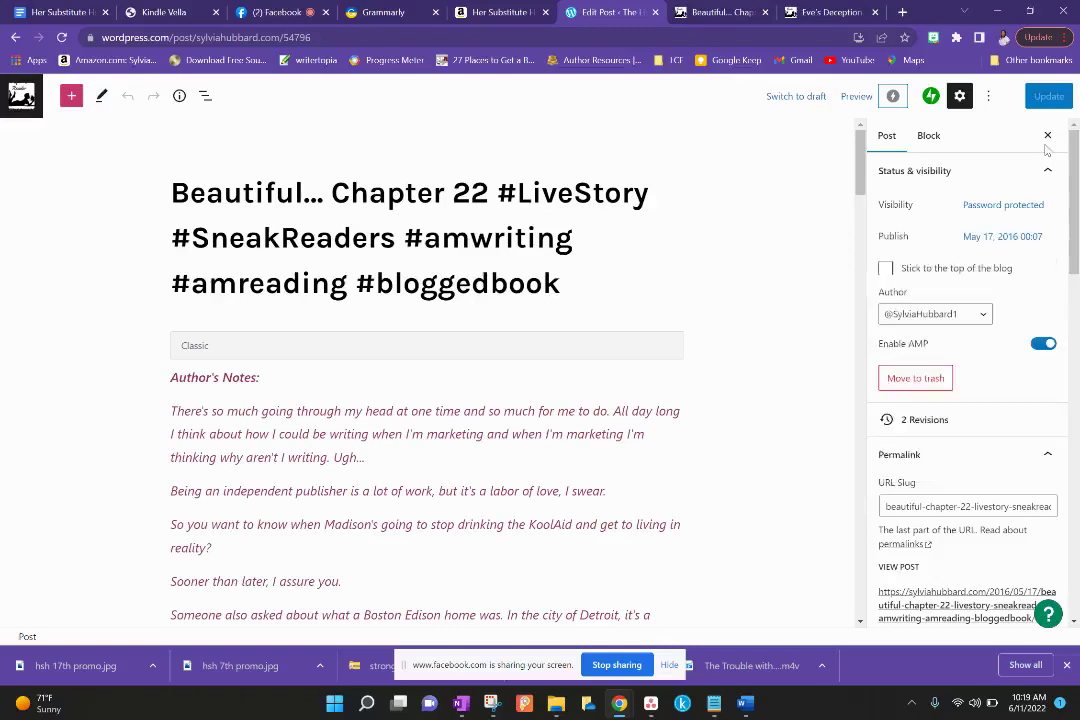
left_click(928, 135)
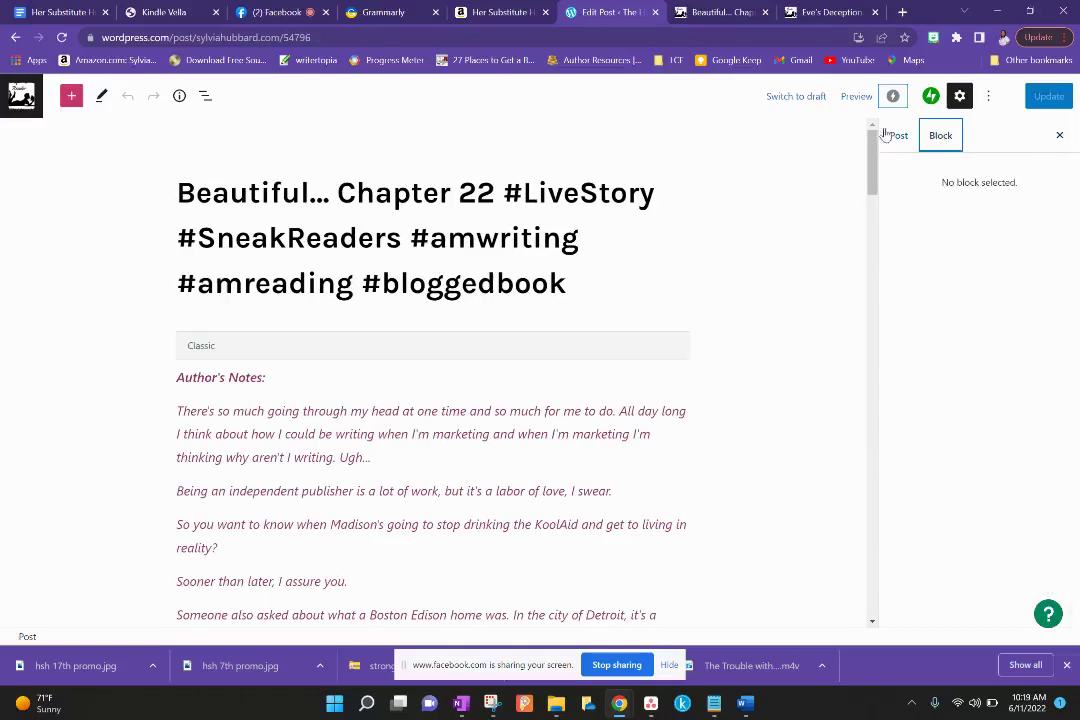
Unlock the public Chapter 22 page by entering the copied post password in its password field.
left_click(718, 12)
left_click(356, 527)
key("ctrl+v")
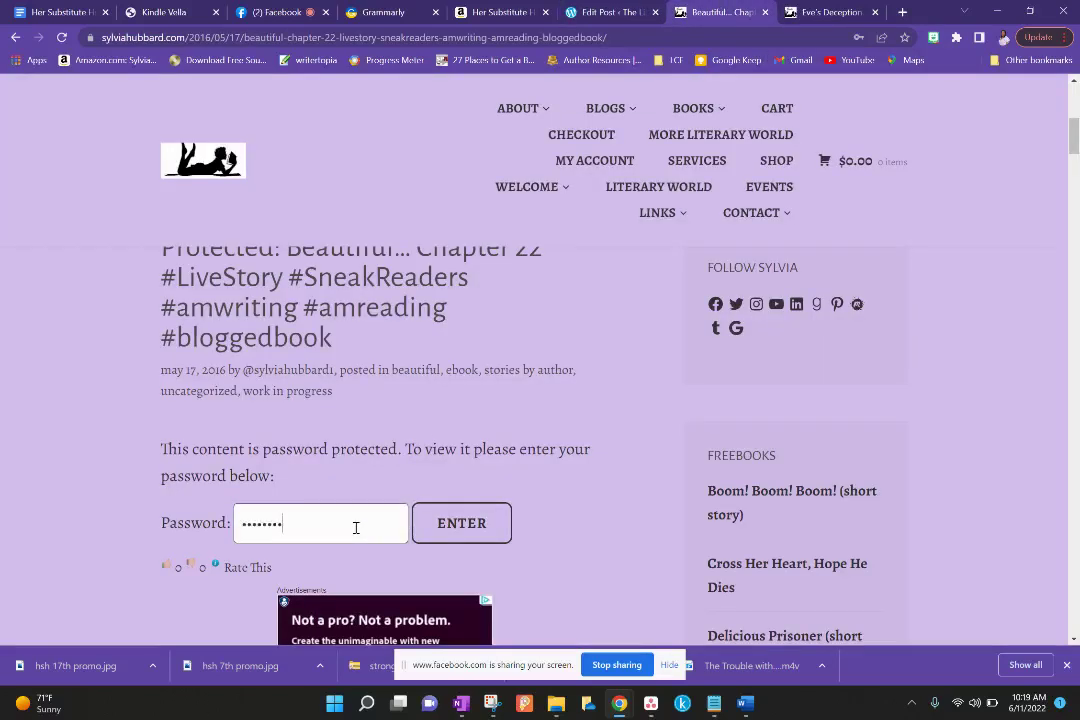
key("Return")
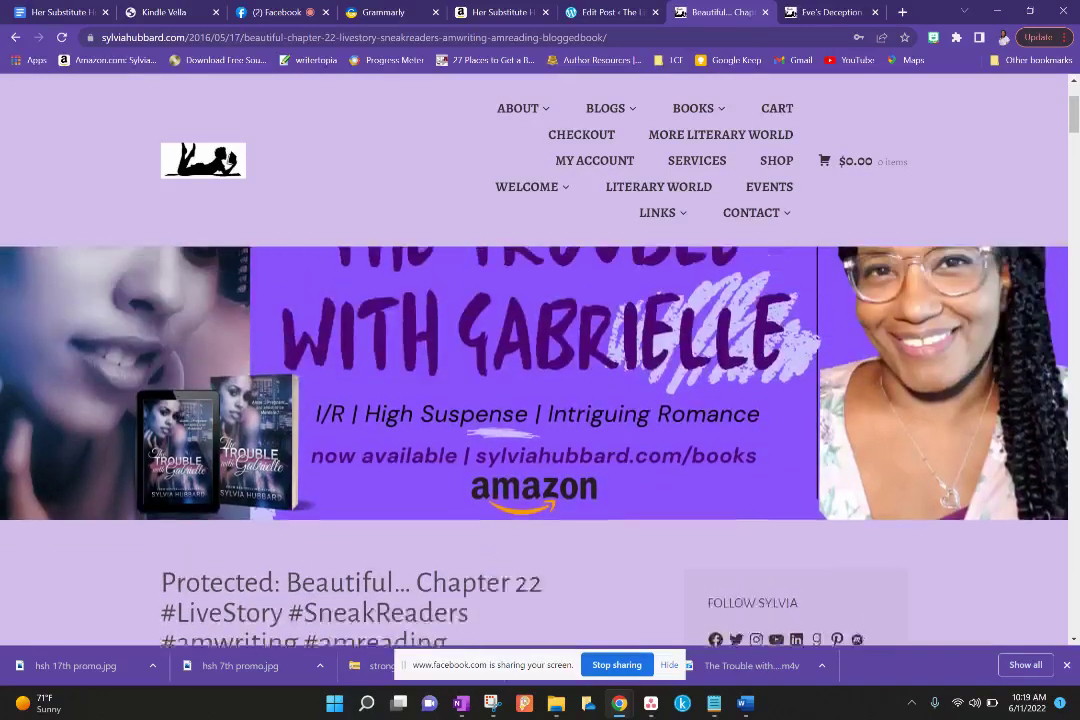
scroll(540, 450, "down", 5)
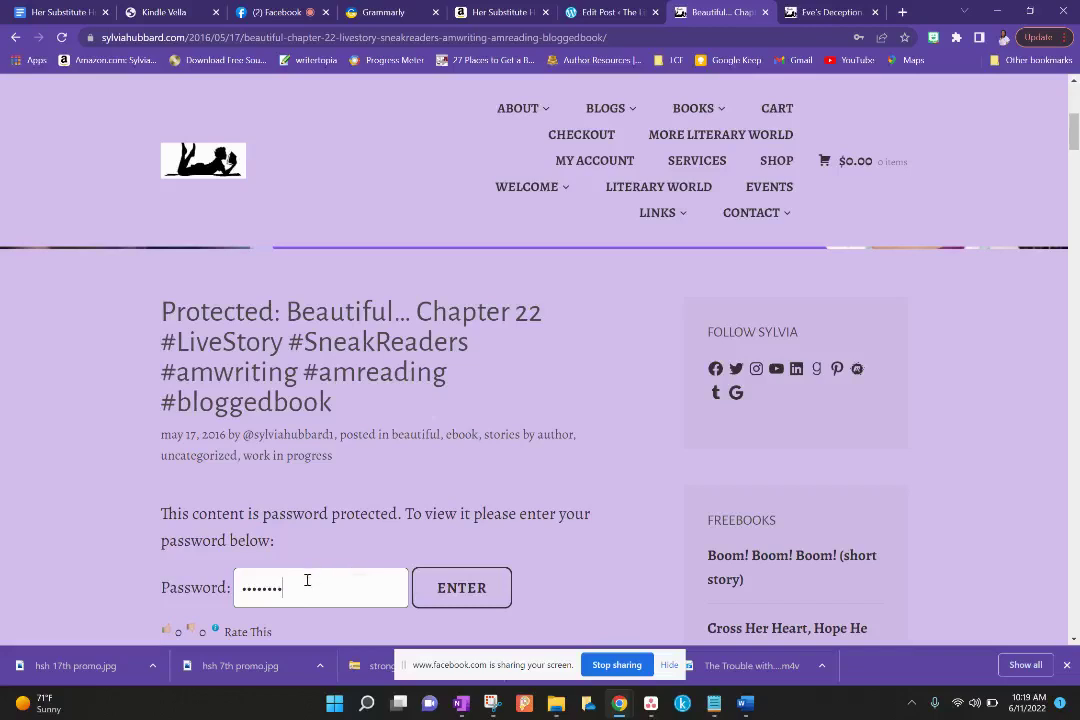
key("ctrl+a")
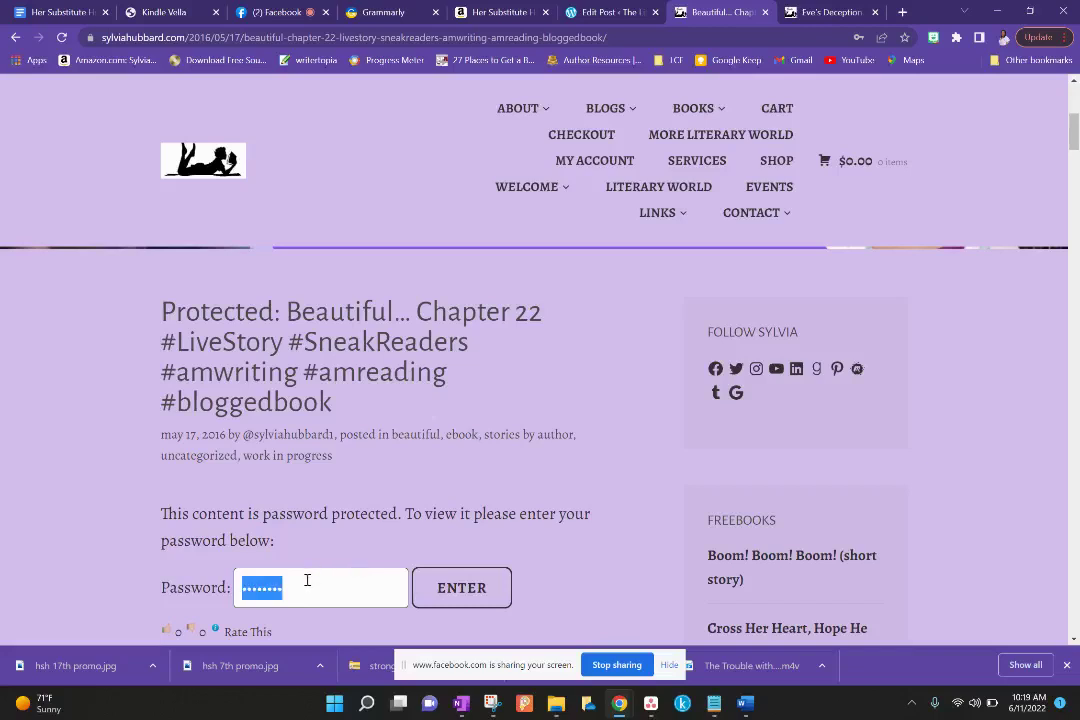
key("ctrl+v")
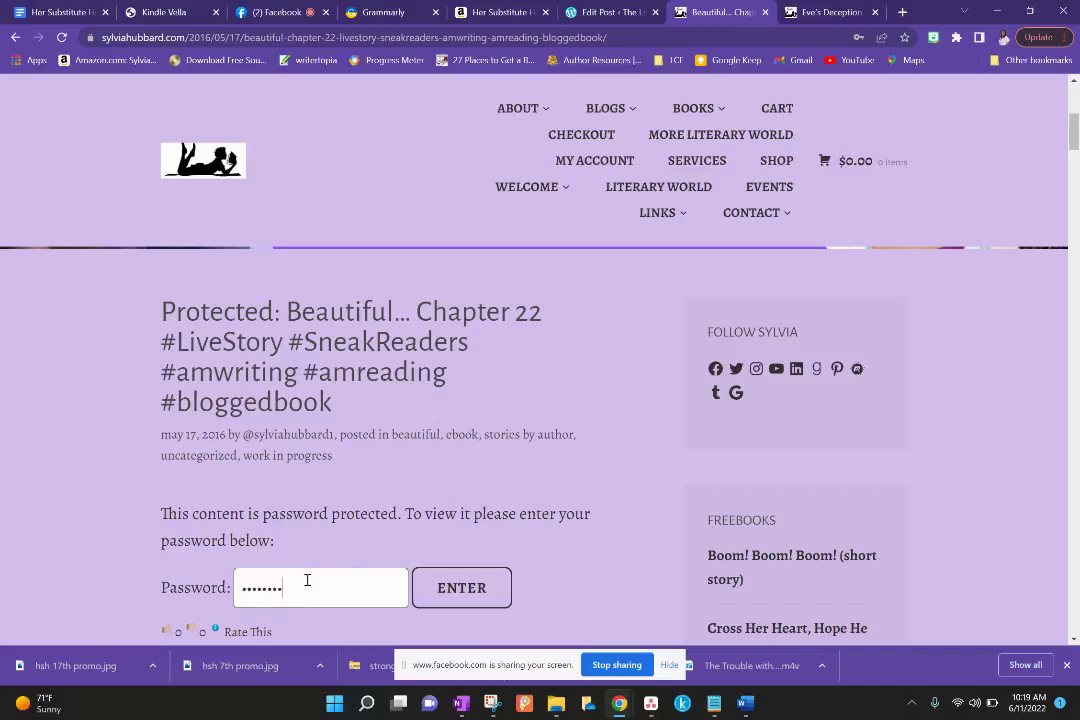
left_click(473, 592)
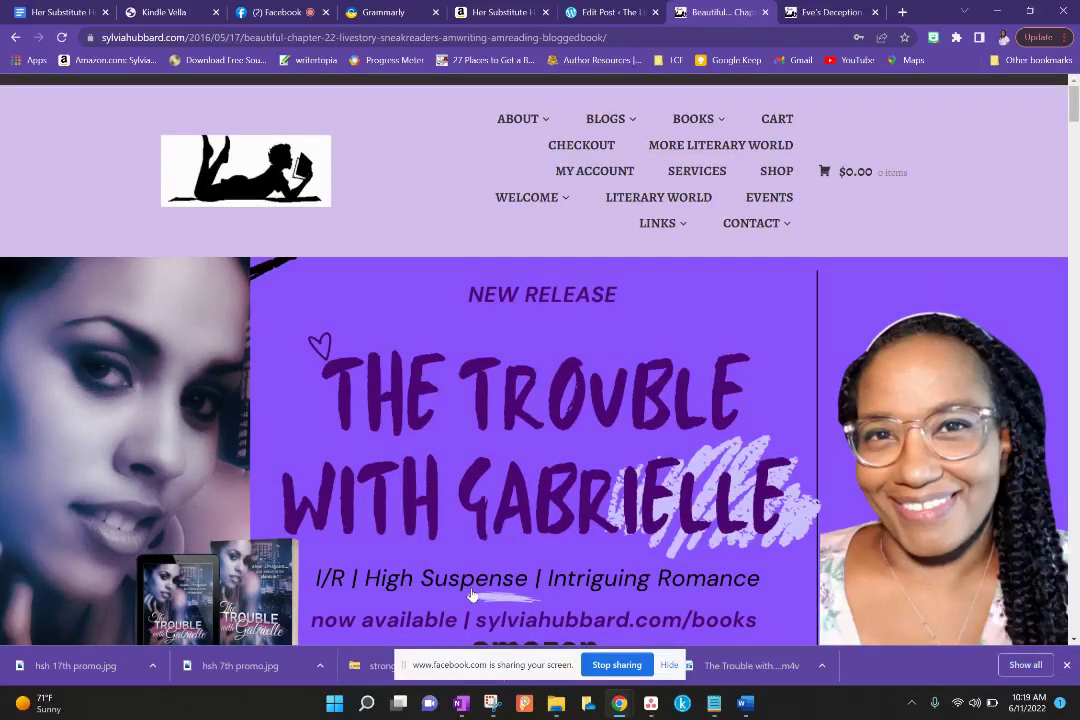
Look through the unlocked Chapter 22 page from the author's notes and house photo into the chapter text.
scroll(473, 592, "down", 3)
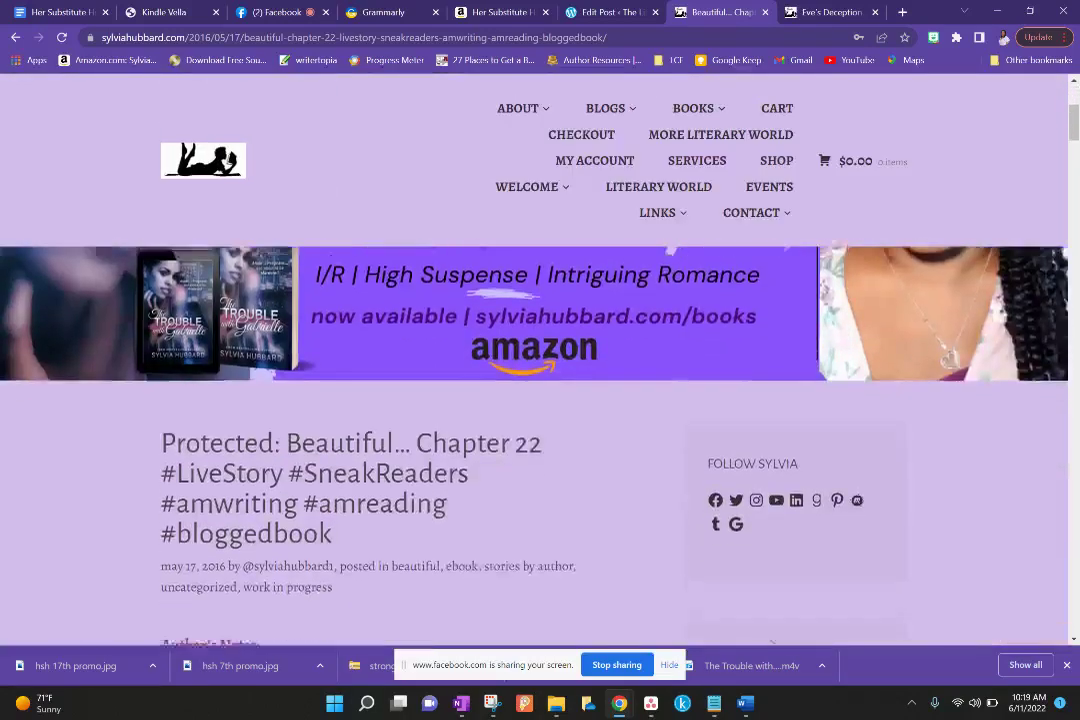
scroll(540, 450, "down", 3)
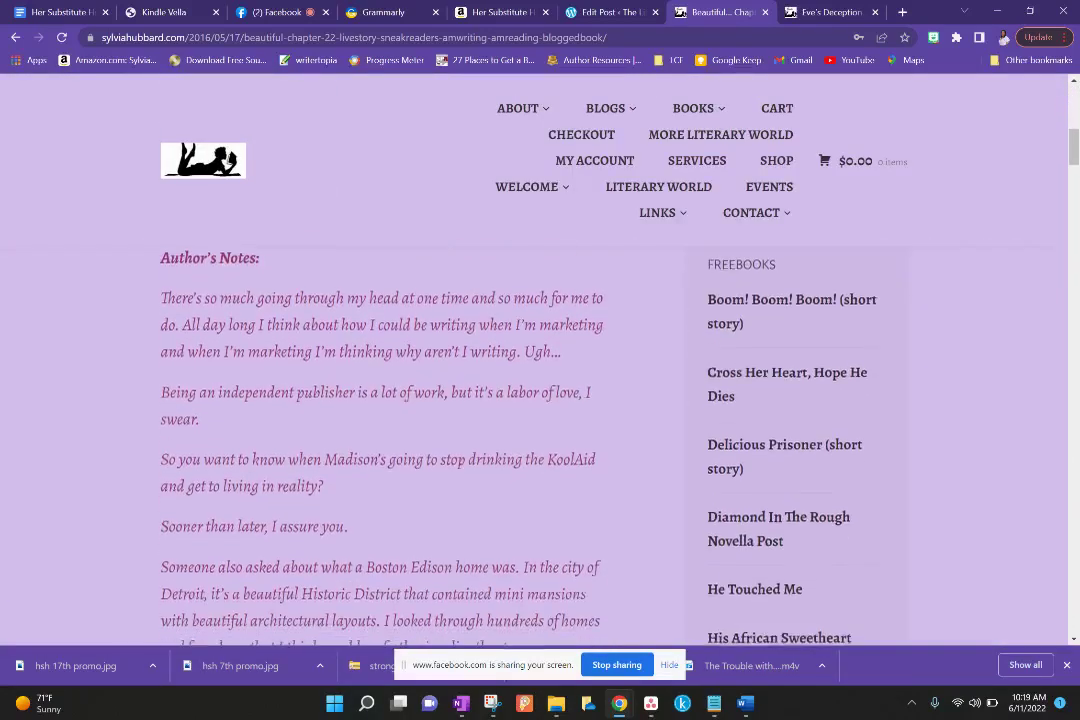
scroll(640, 212, "down", 4)
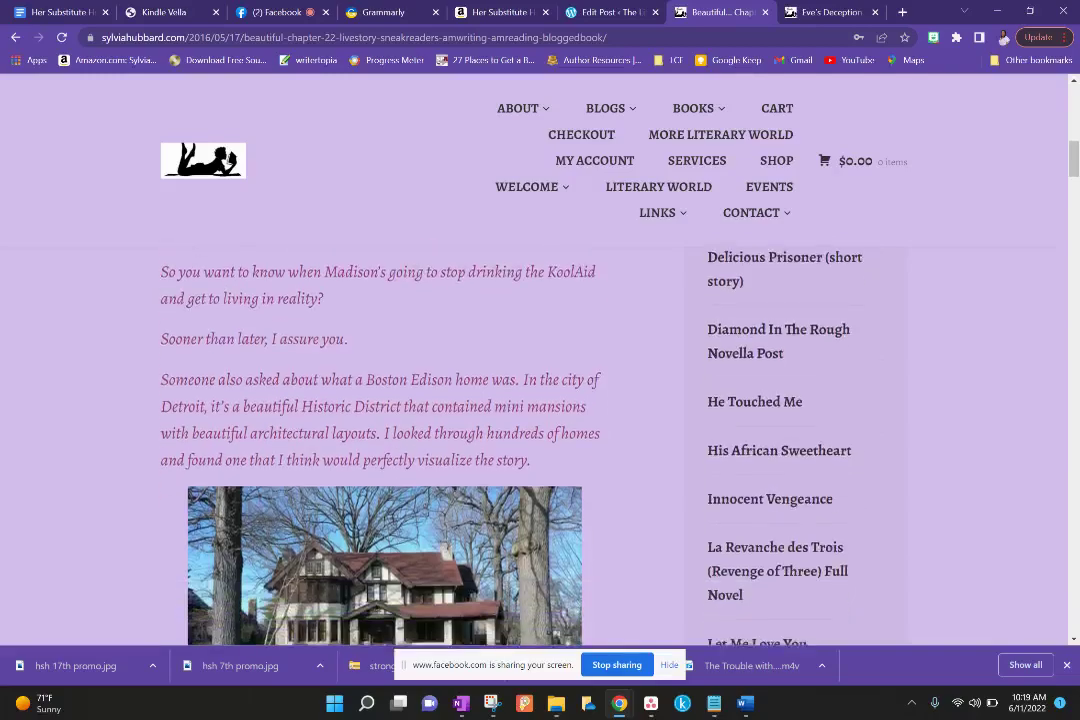
scroll(540, 430, "down", 8)
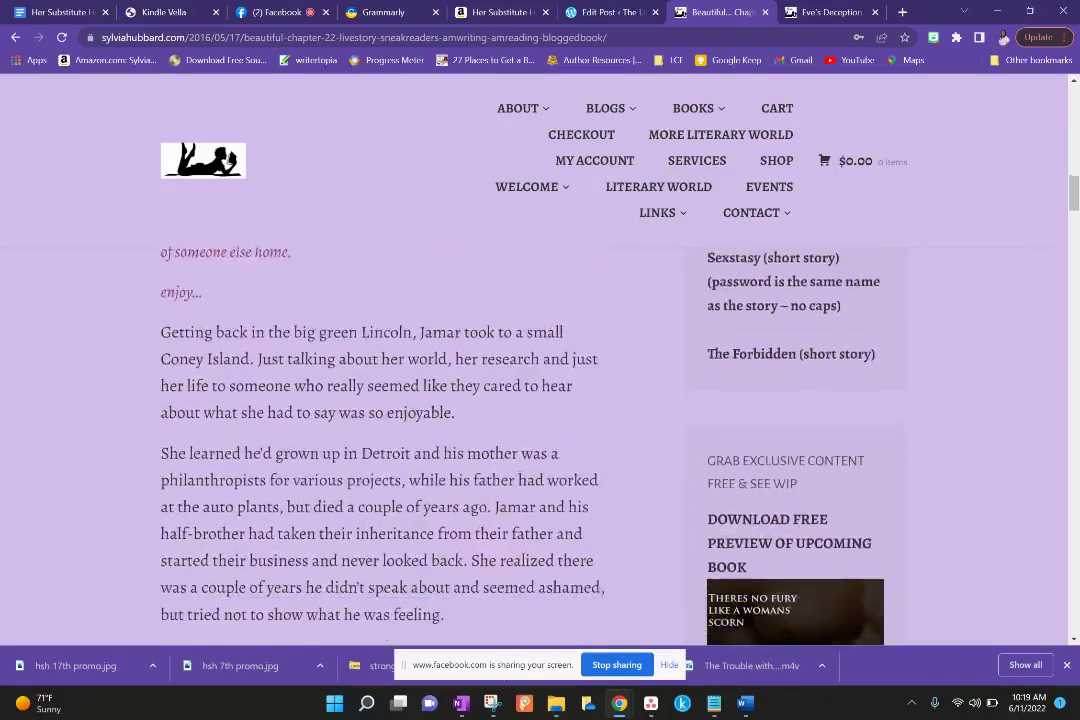
Look through the rest of the unlocked Chapter 22 text and return to the start of the page.
scroll(540, 430, "down", 10)
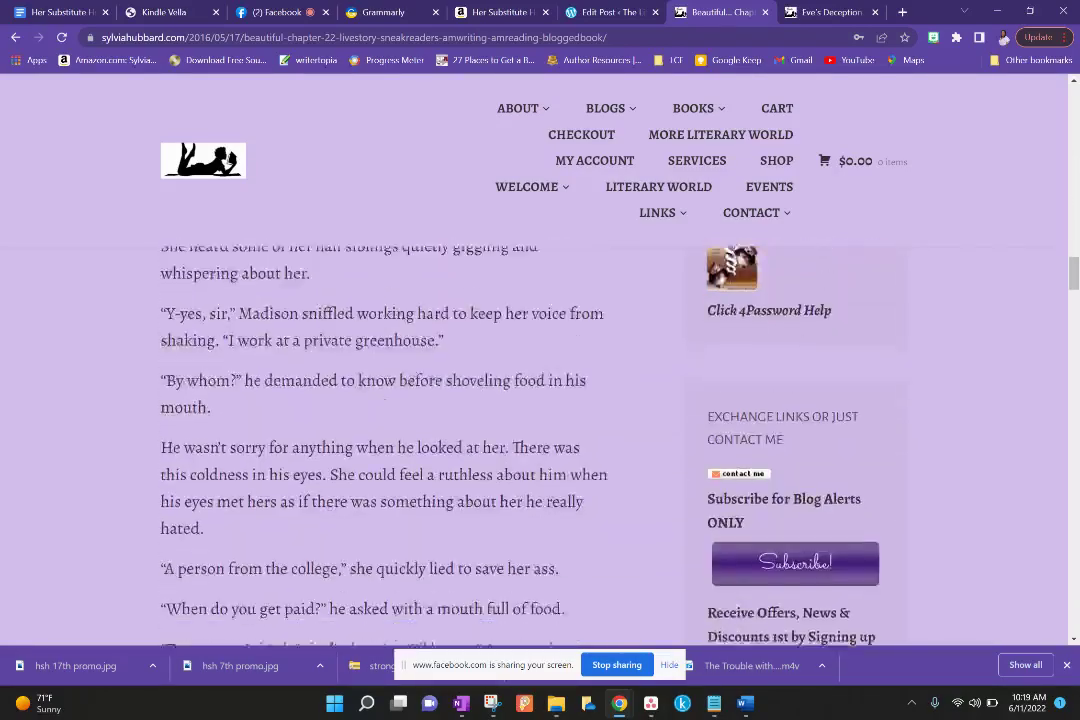
scroll(540, 430, "down", 12)
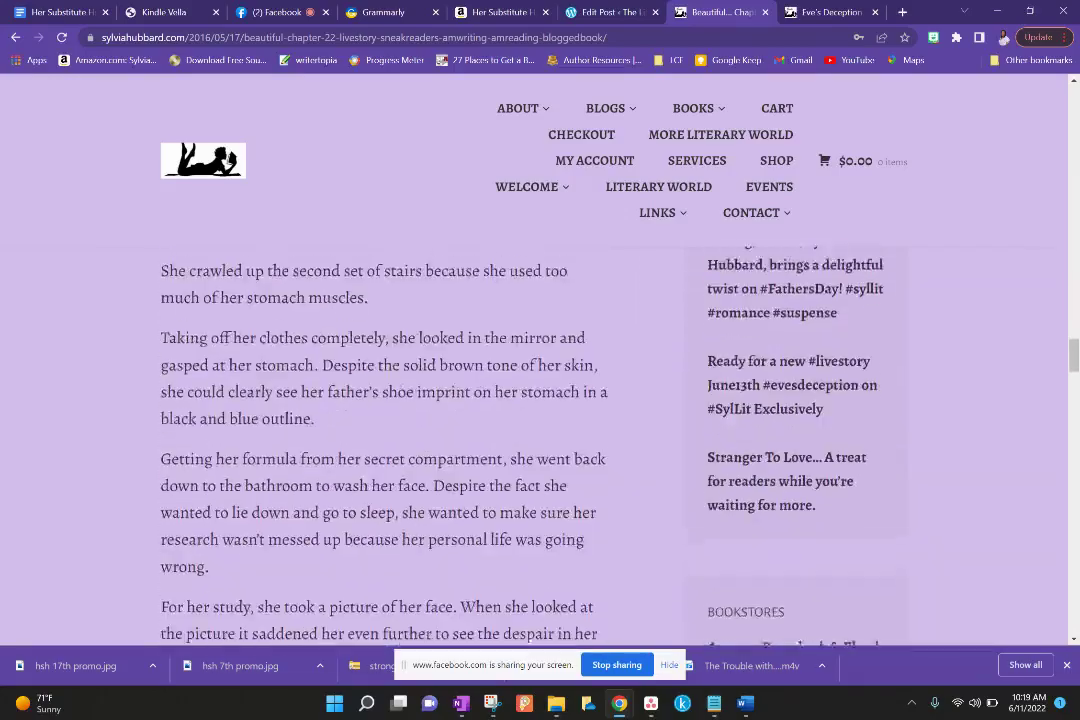
scroll(540, 430, "down", 5)
key("Home")
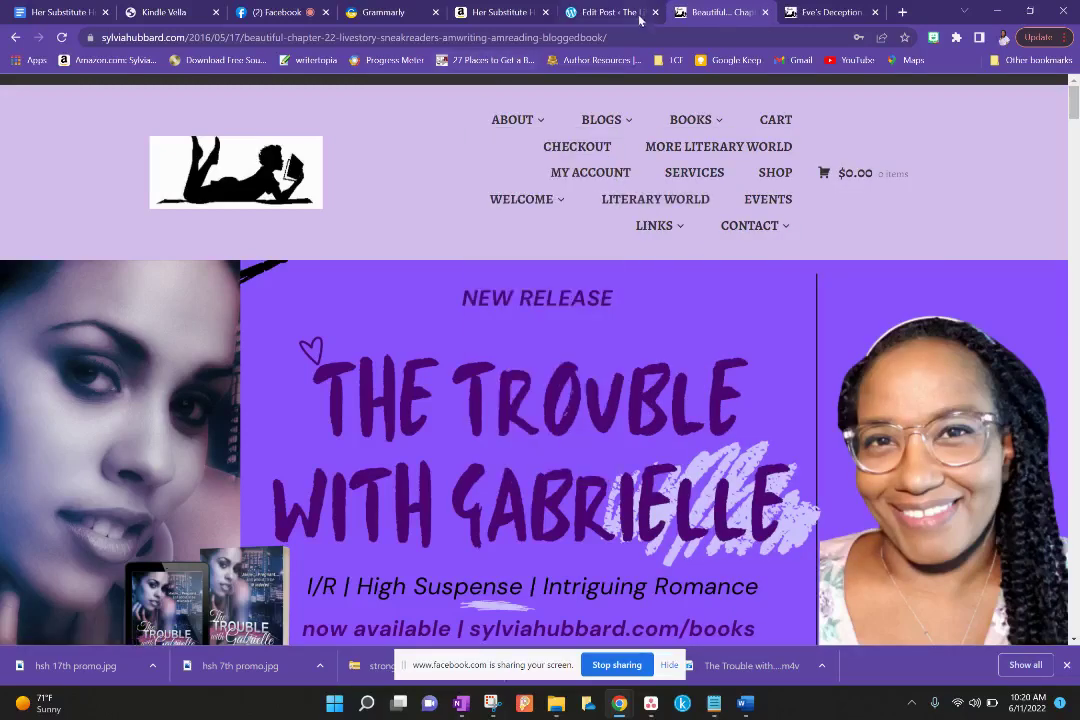
Return to the Chapter 22 post editor and leave it for the site's list of published posts.
left_click(608, 12)
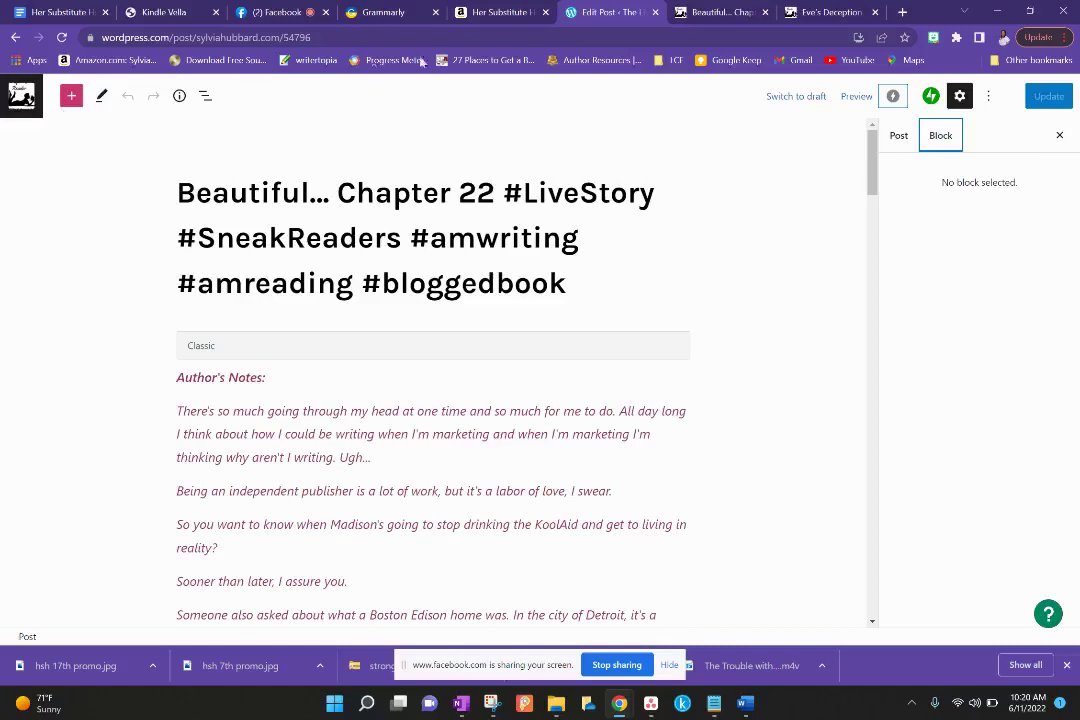
left_click(28, 104)
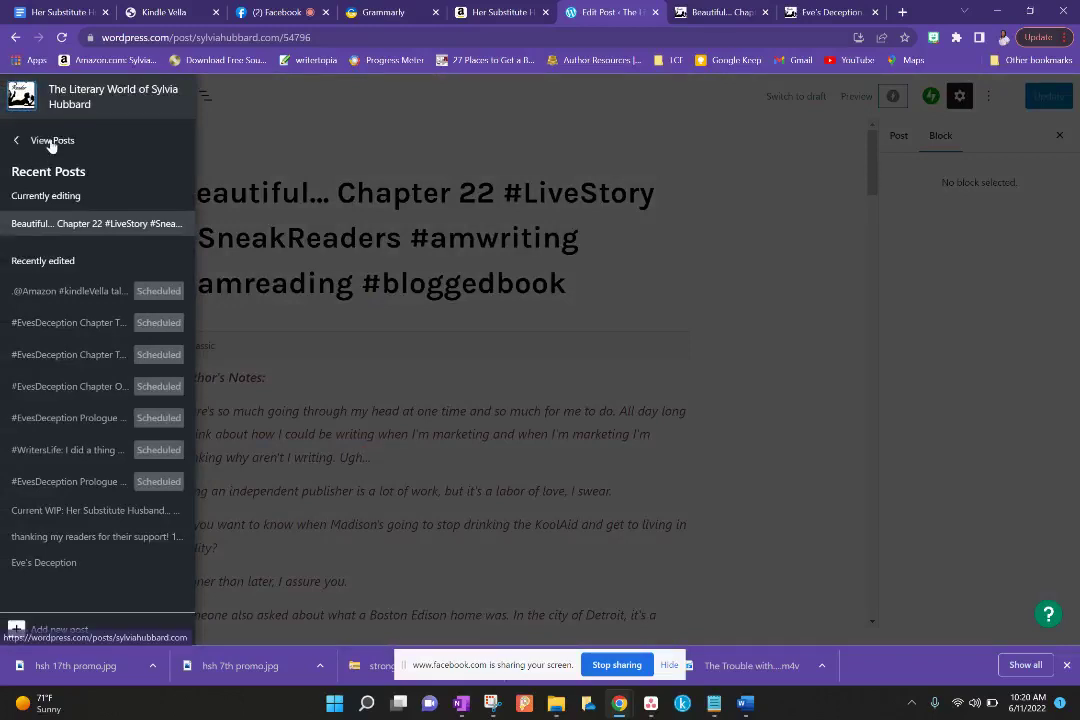
left_click(52, 143)
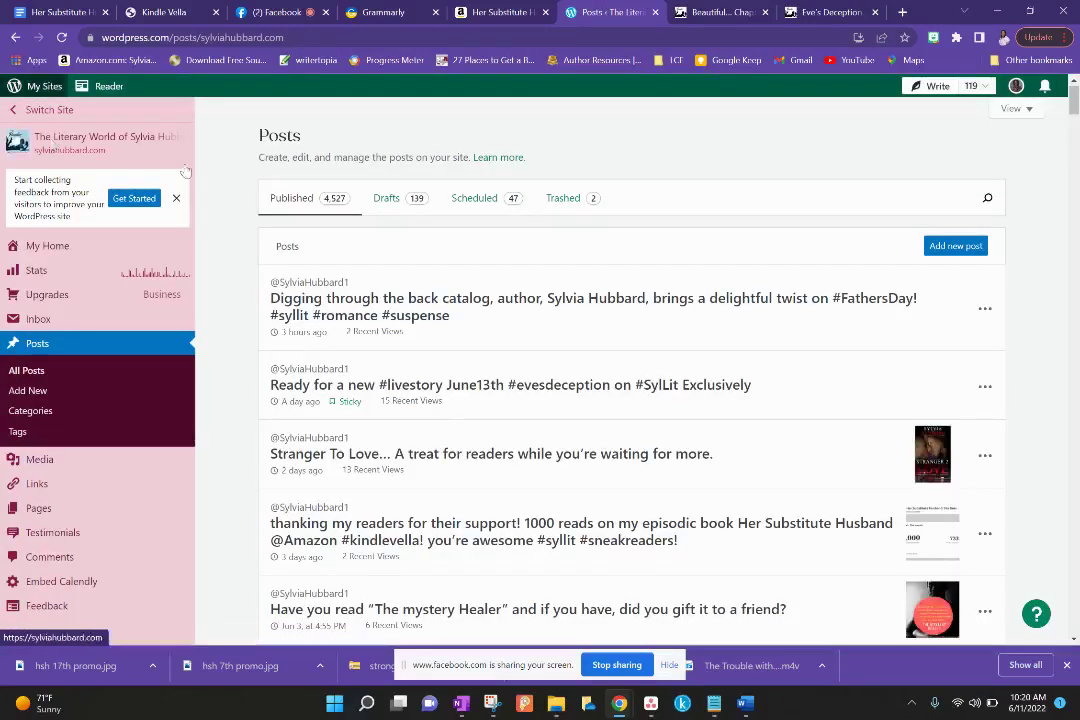
Switch to the public Eve's Deception page and view its title details and preview section.
left_click(737, 10)
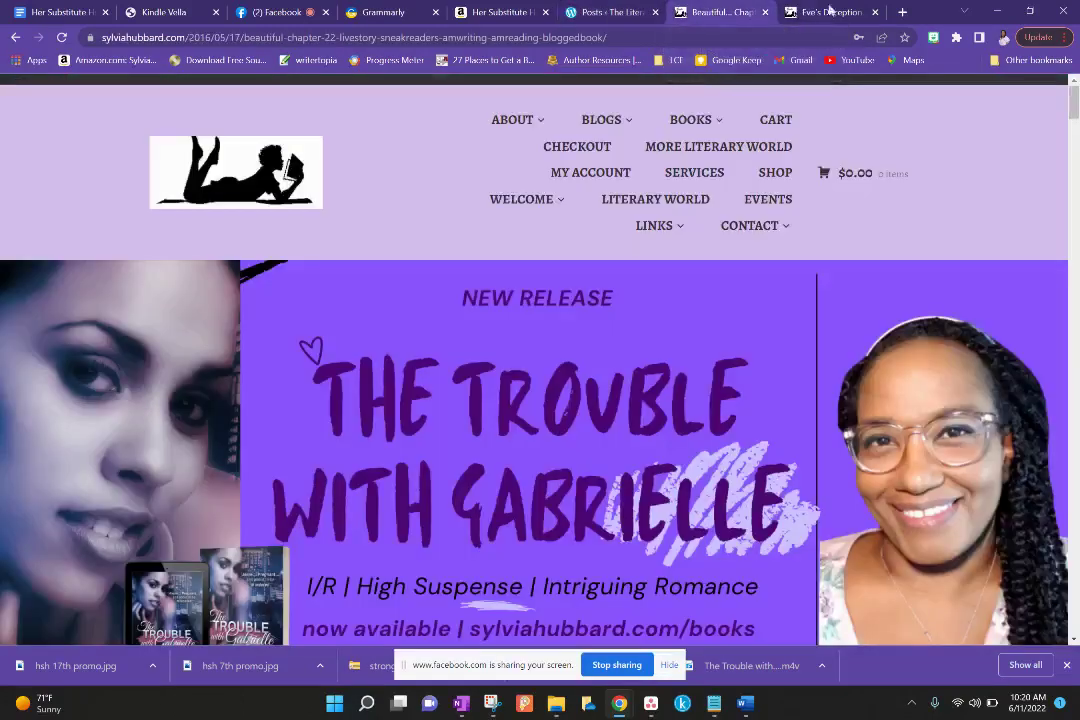
left_click(834, 11)
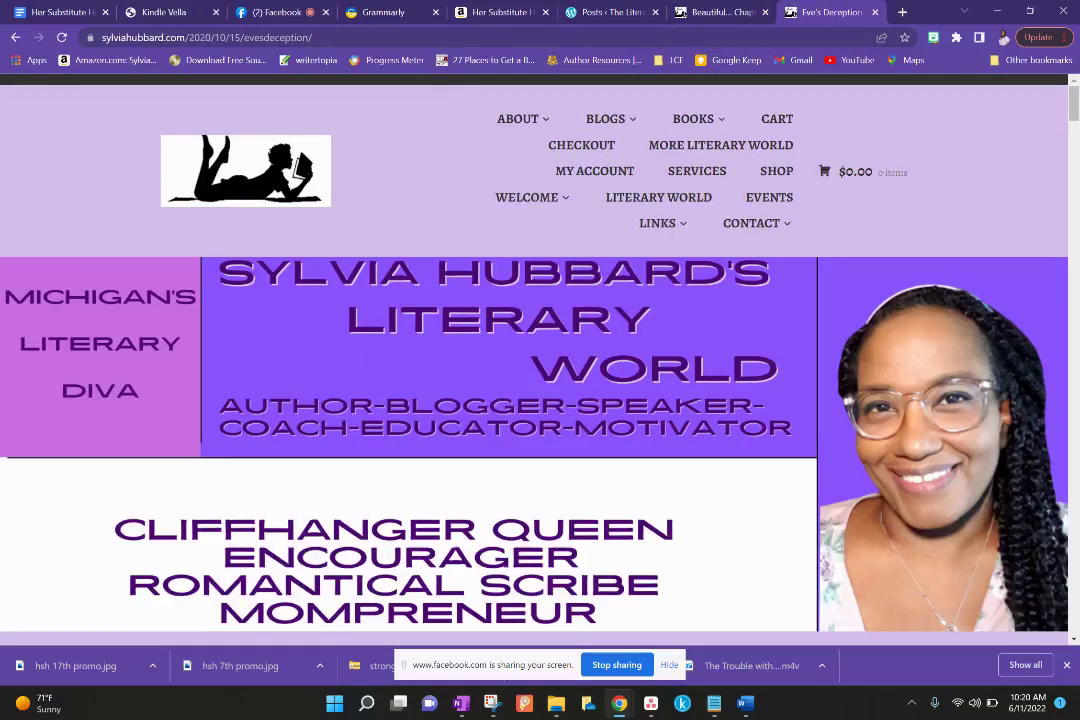
scroll(540, 400, "down", 5)
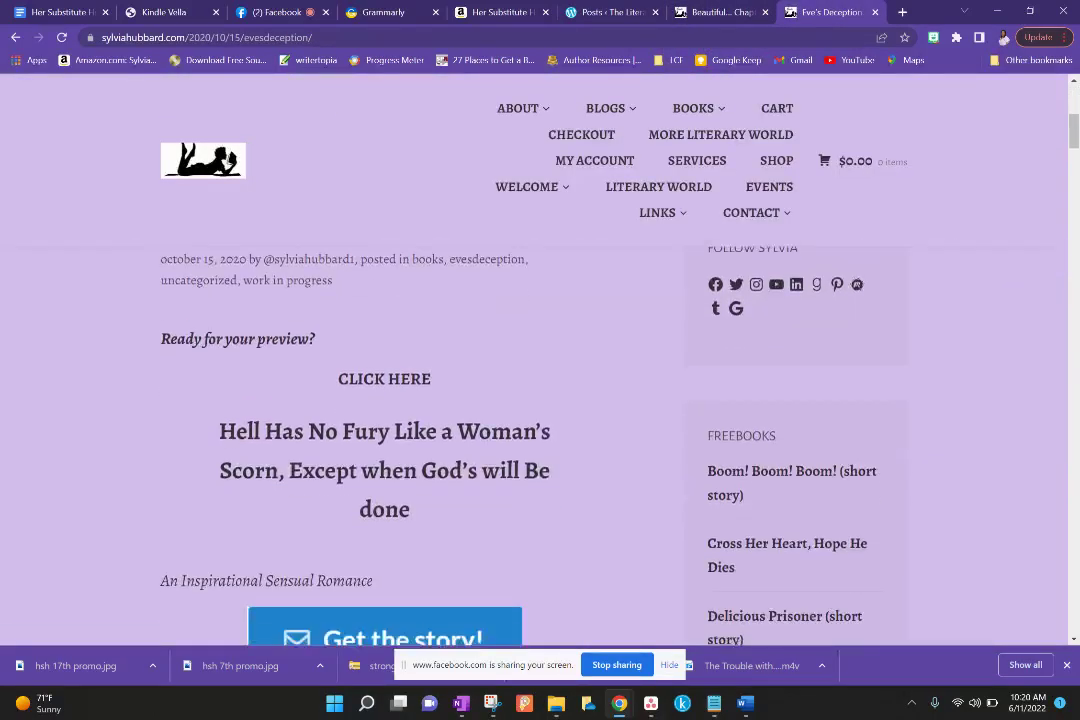
scroll(540, 400, "down", 1)
scroll(540, 400, "up", 1)
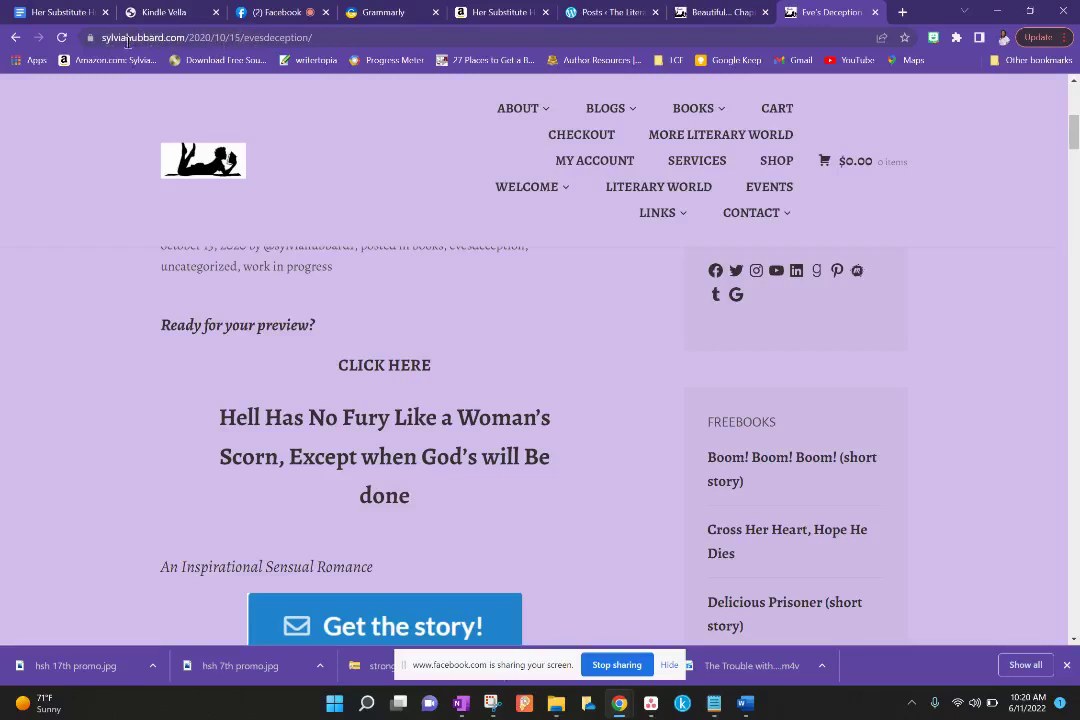
Load the Eve's Deception page through the site's short address ending in /evesdeception, without the date part.
left_click(187, 38)
left_click(187, 39)
key("End")
key("ctrl+shift+Left")
key("ctrl+shift+Left")
key("ctrl+shift+Left")
key("ctrl+shift+Left")
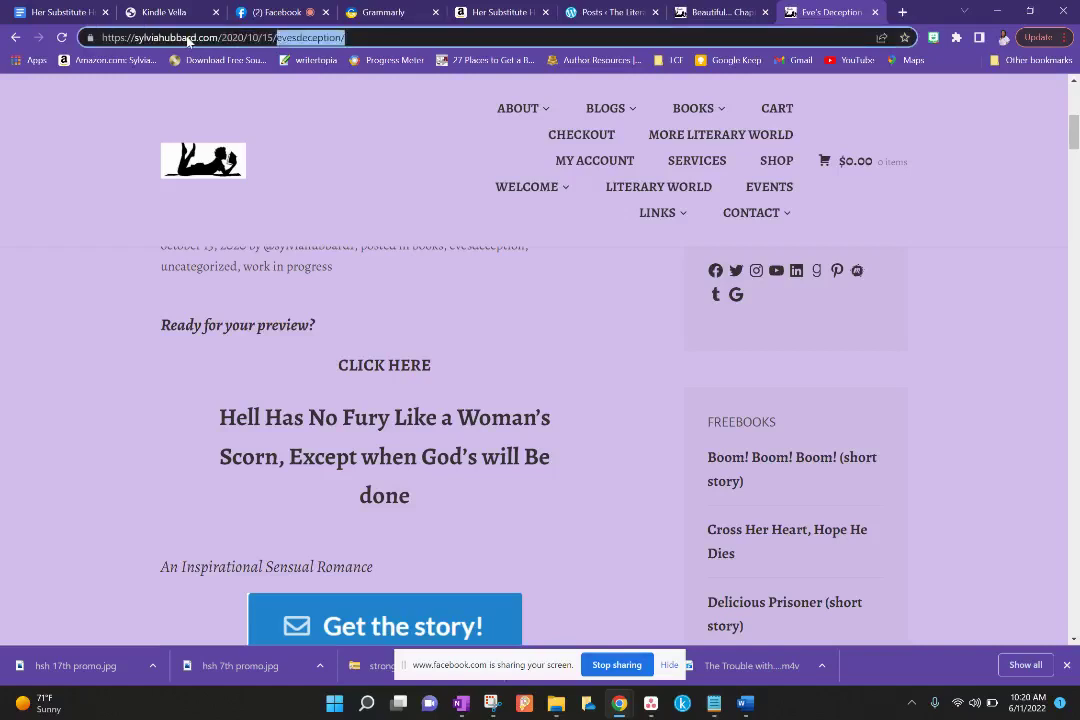
type("eve")
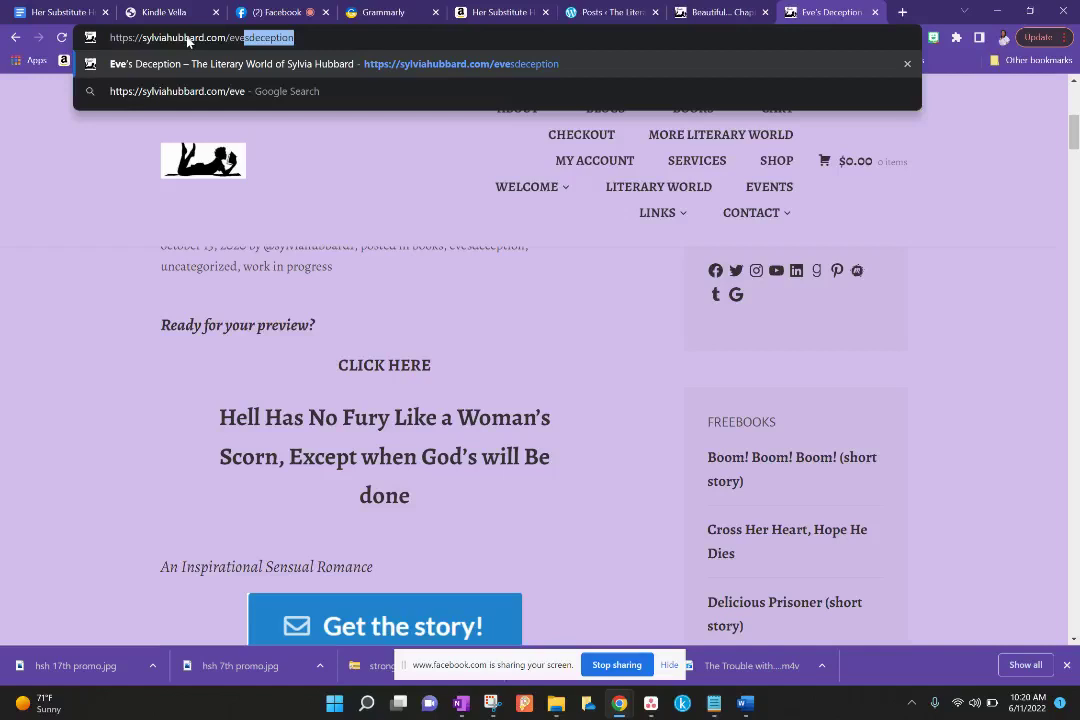
left_click(303, 42)
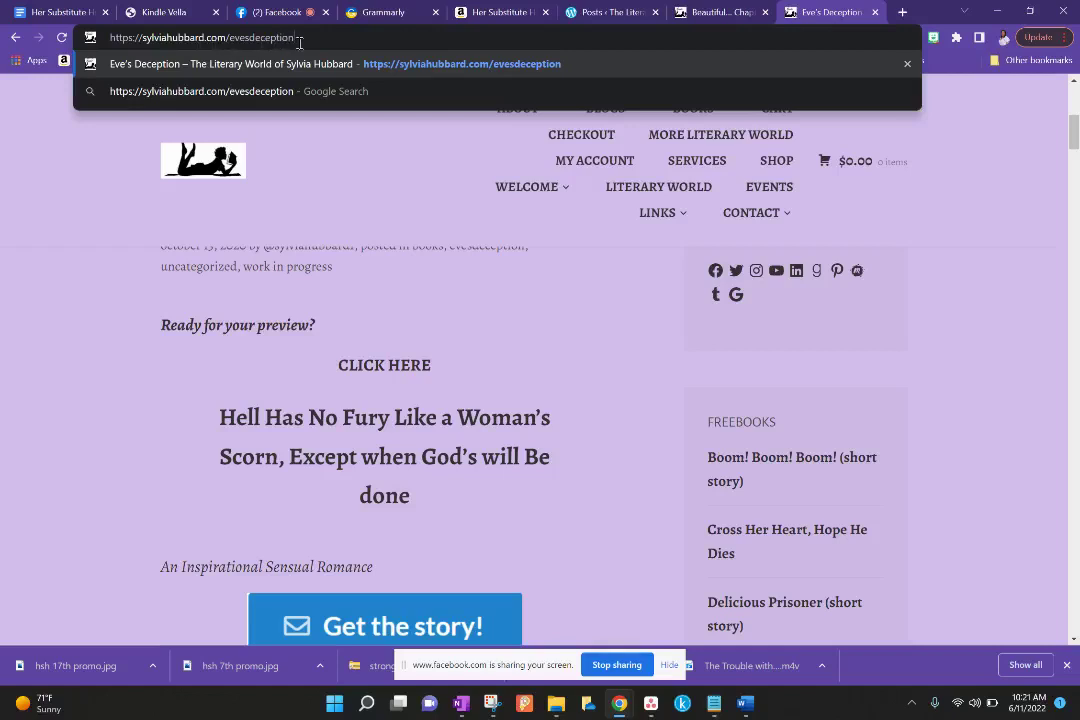
key("Return")
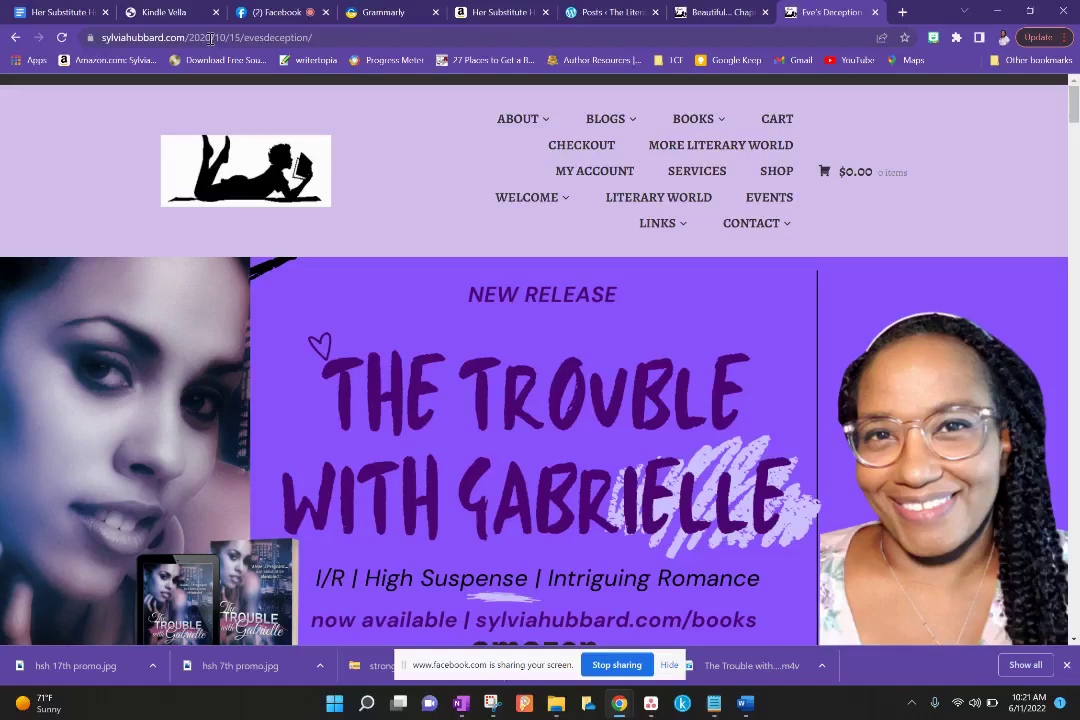
Look through the preview section of the Eve's Deception page and open its StoryOrigin giveaway link.
scroll(540, 400, "down", 5)
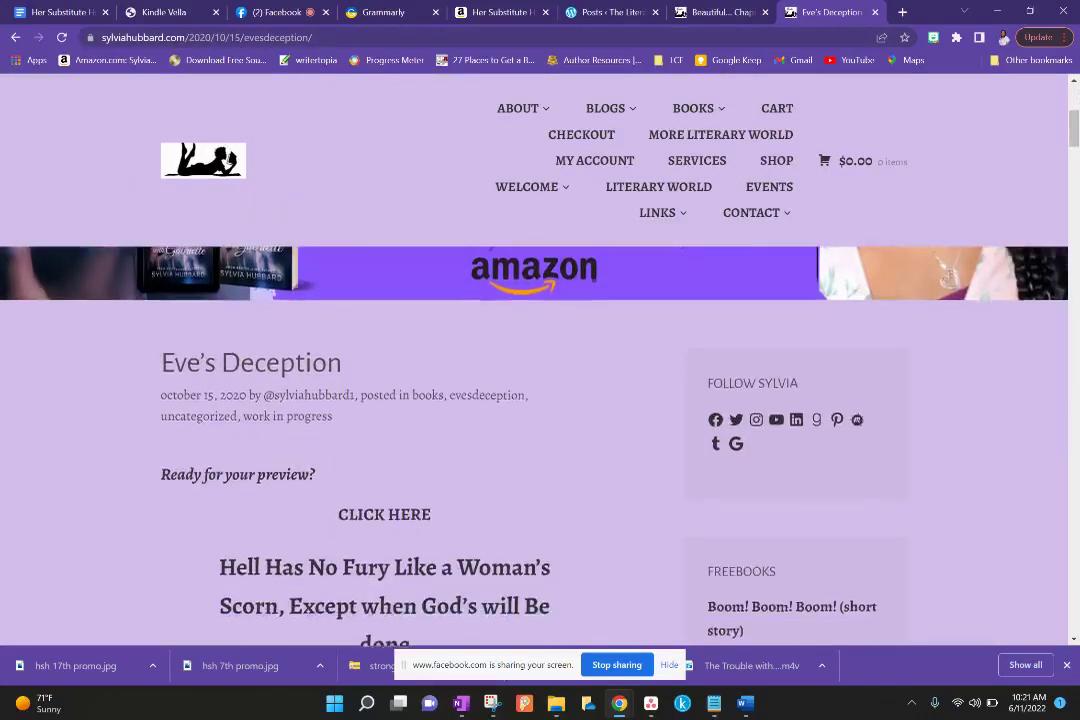
scroll(540, 400, "down", 1)
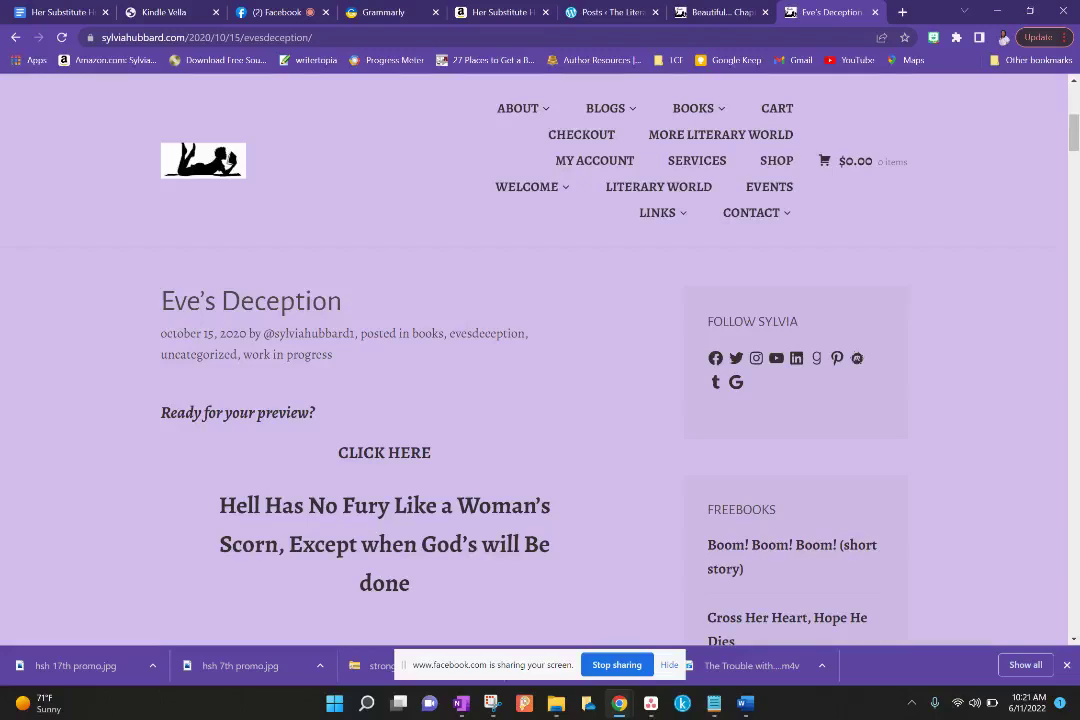
scroll(540, 400, "down", 4)
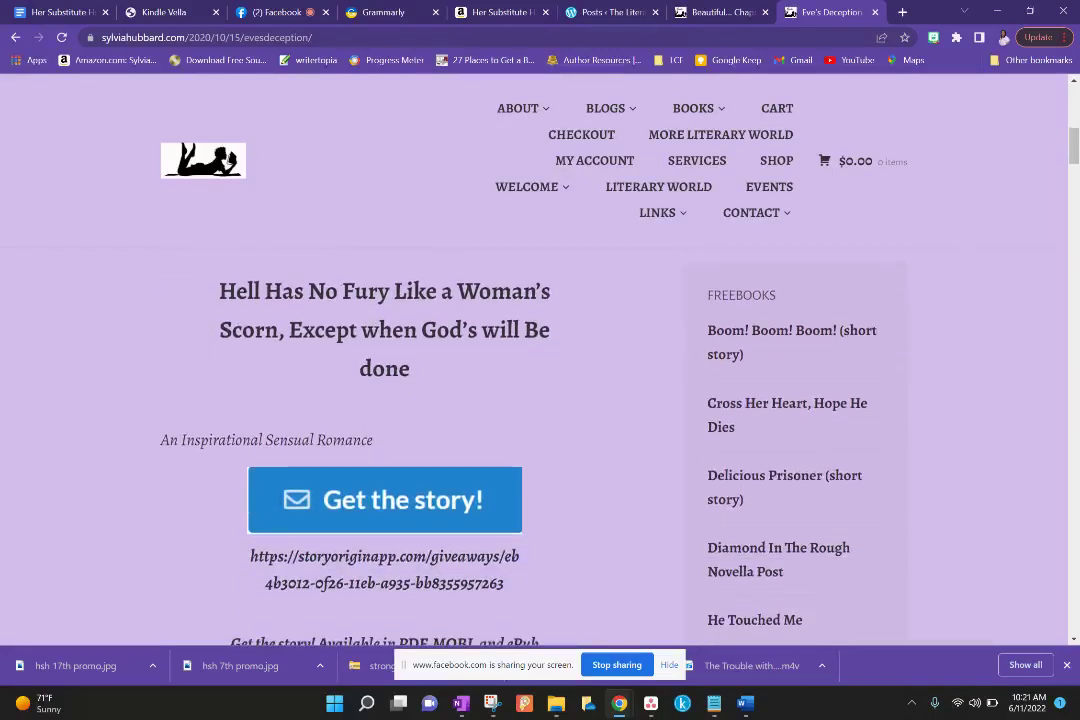
scroll(540, 400, "down", 3)
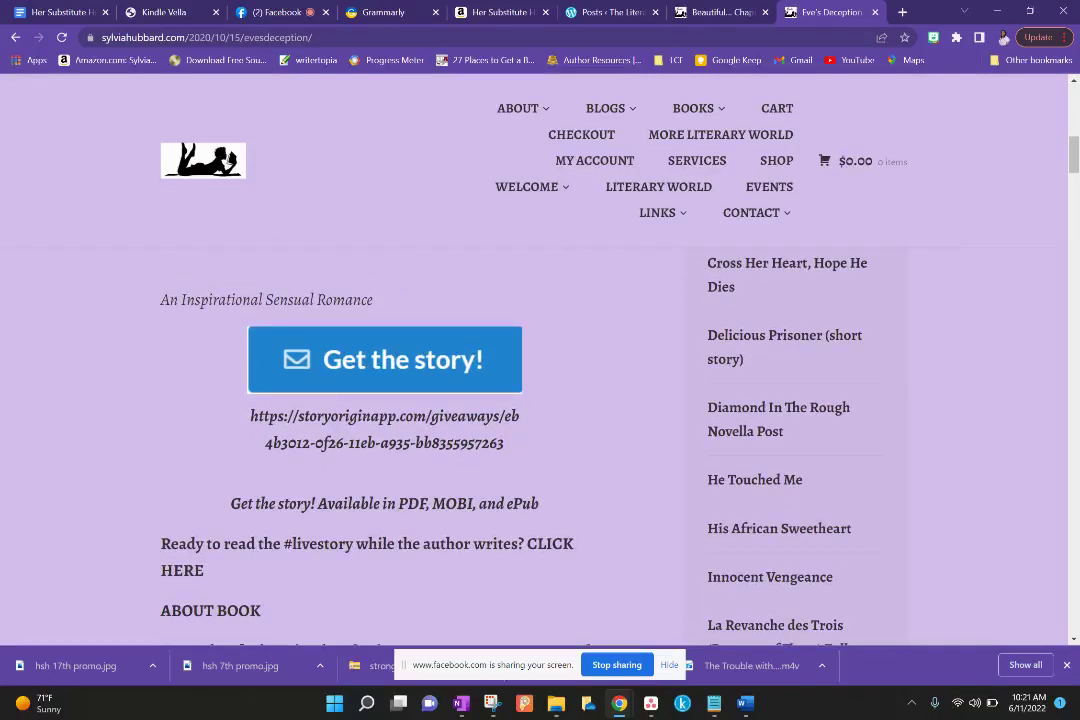
left_click(412, 421)
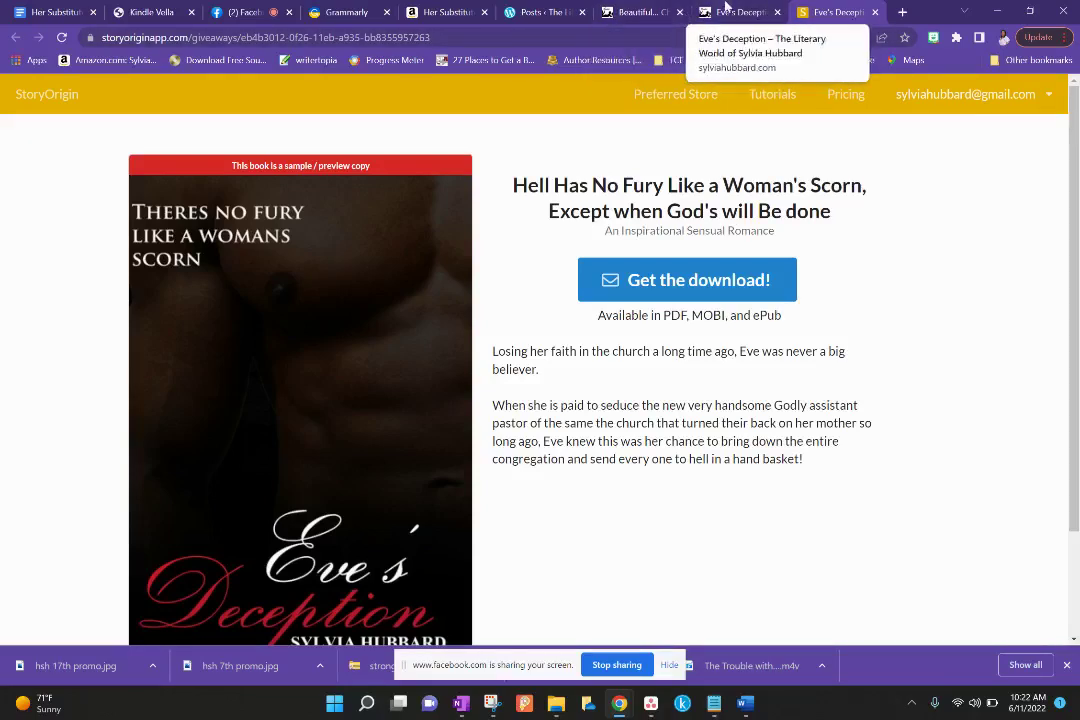
Return to the Eve's Deception page and examine the live-story line, book description, cover and list of chapter links.
left_click(735, 12)
scroll(345, 356, "down", 3)
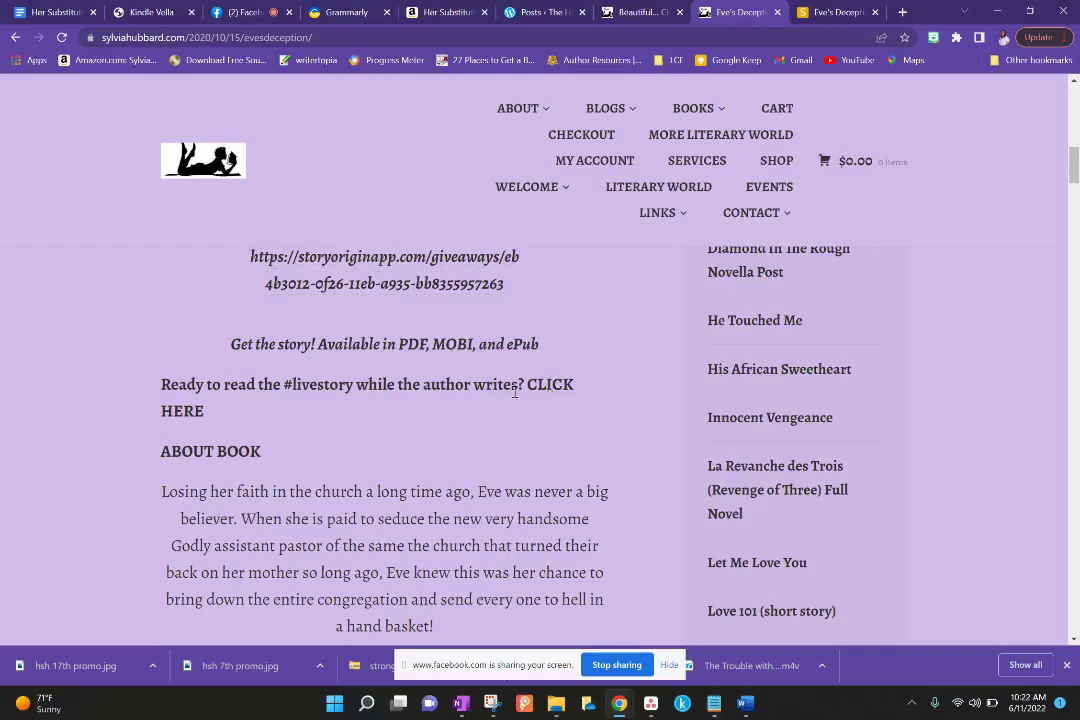
left_click_drag(527, 387, 557, 390)
triple_click(556, 393)
left_click(530, 404)
scroll(342, 456, "down", 5)
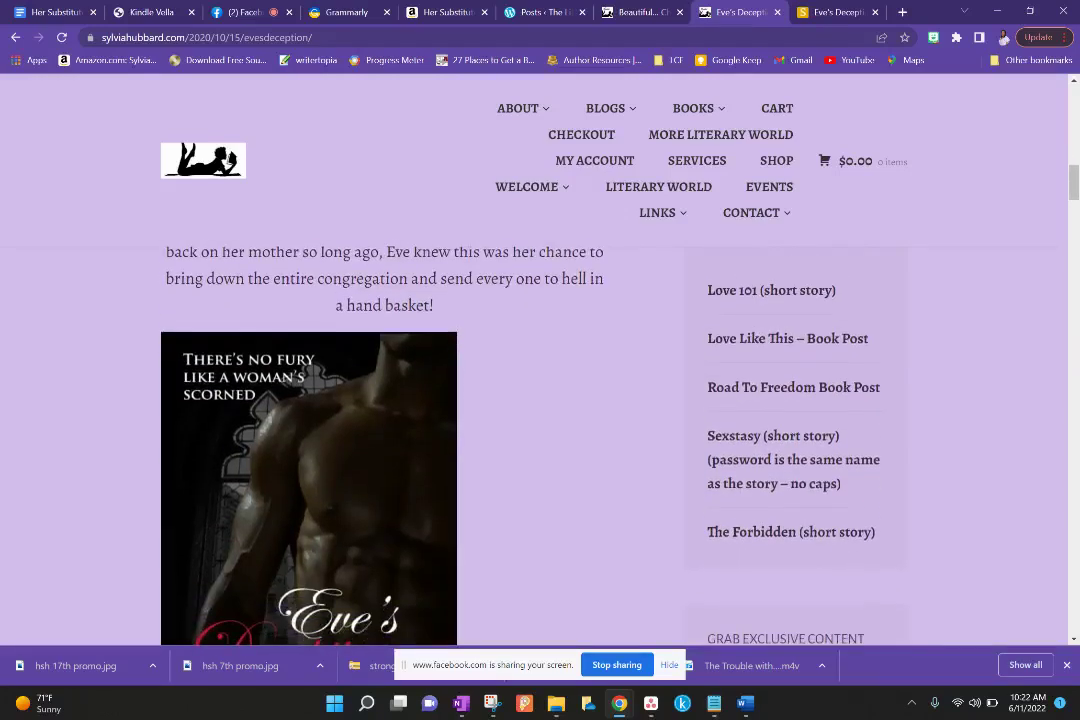
scroll(400, 440, "down", 3)
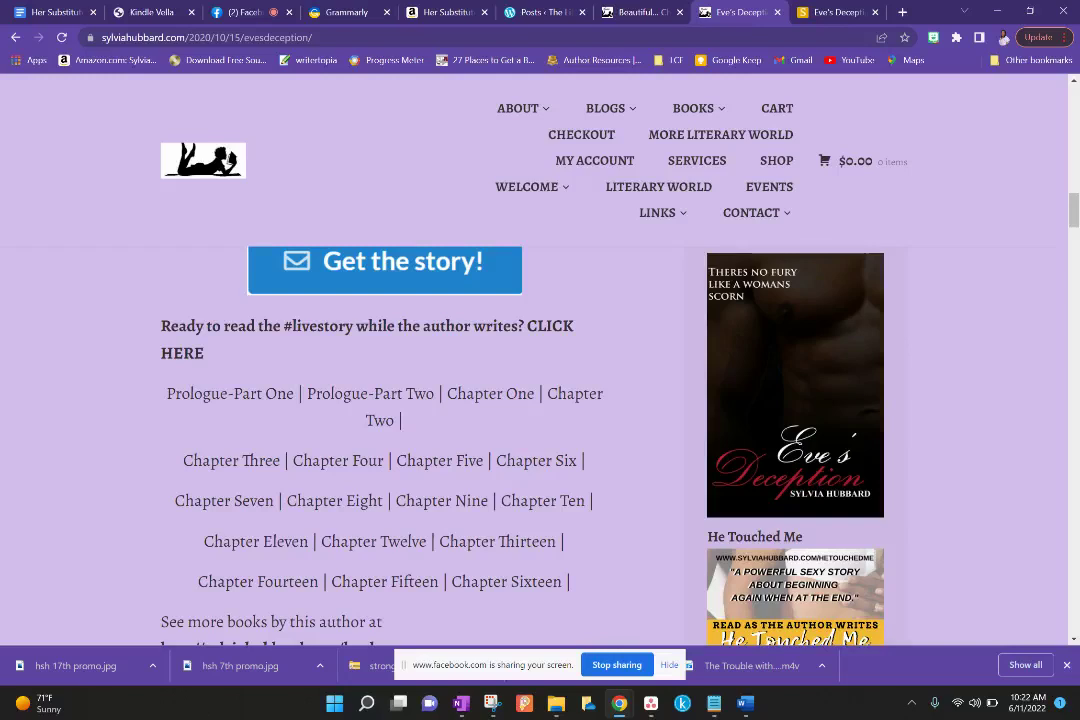
scroll(540, 440, "down", 2)
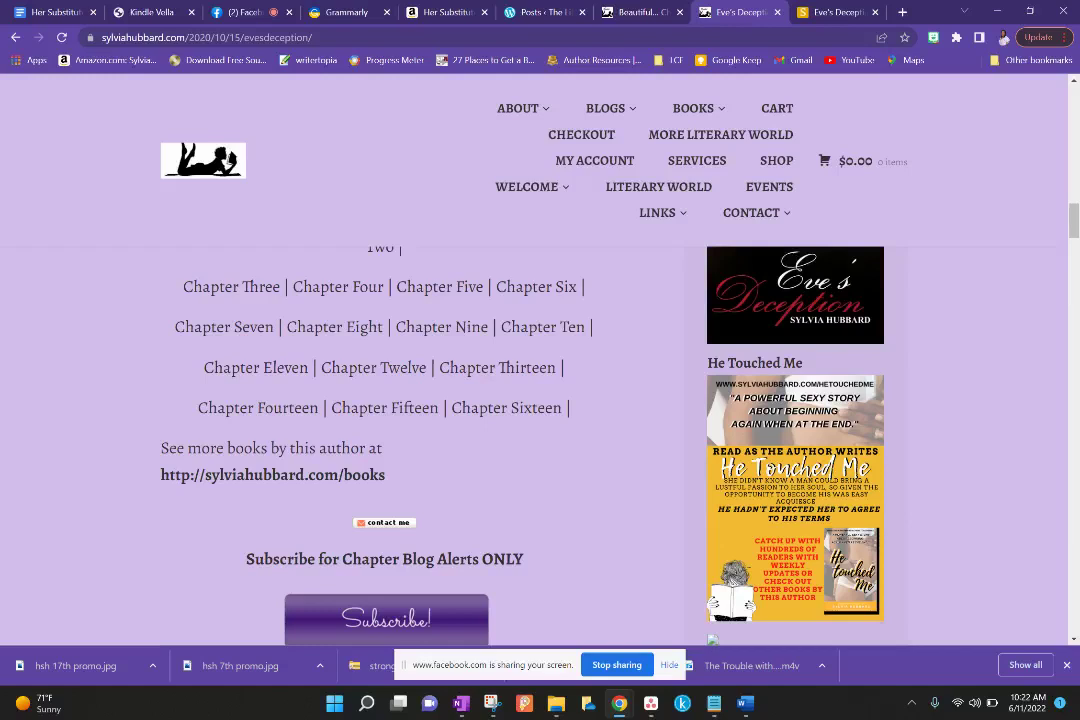
Review the subscription, newsletter and New WIP promo sections below the chapter list, and open the Eve's Deception post for editing.
scroll(540, 440, "down", 3)
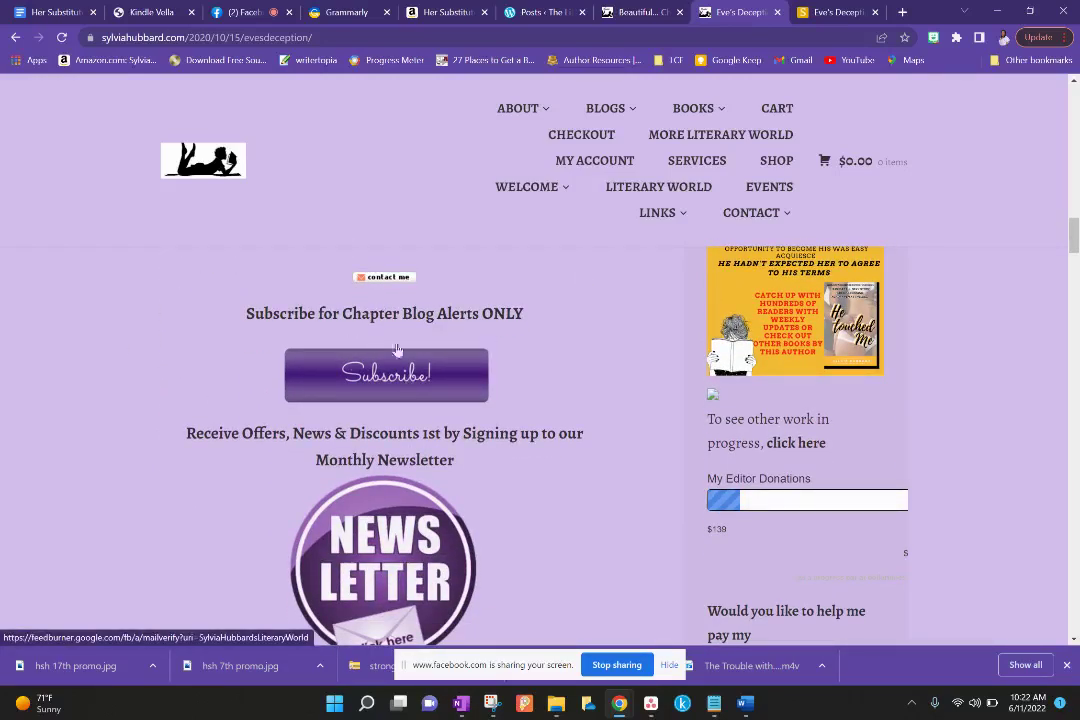
scroll(356, 465, "up", 5)
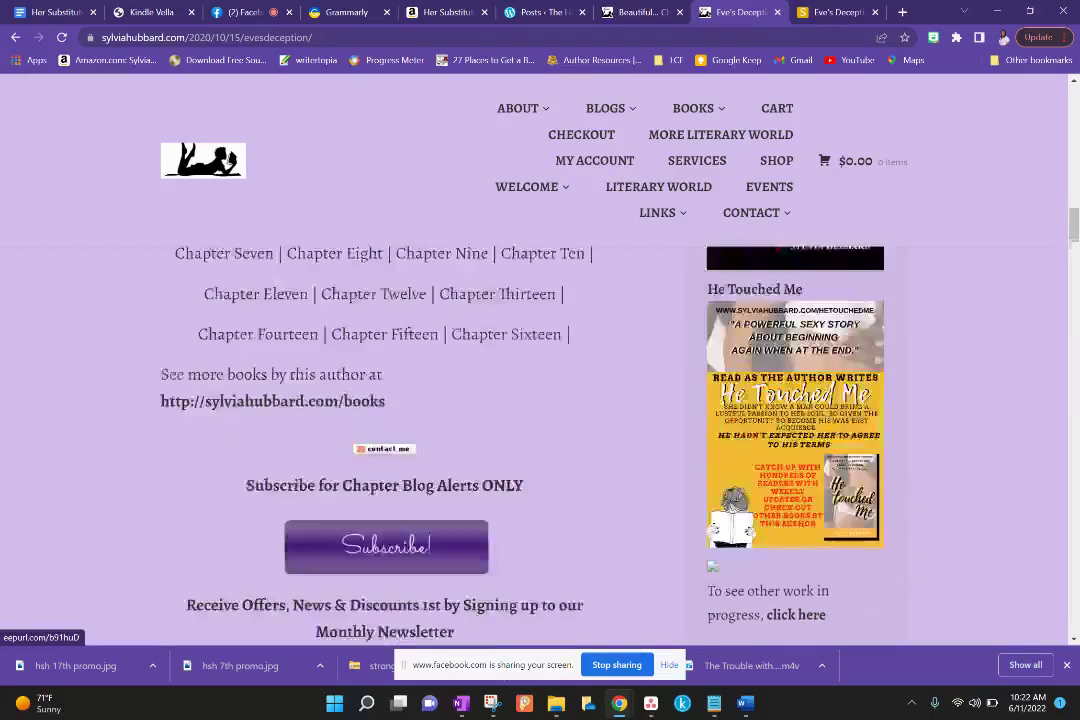
scroll(356, 465, "down", 15)
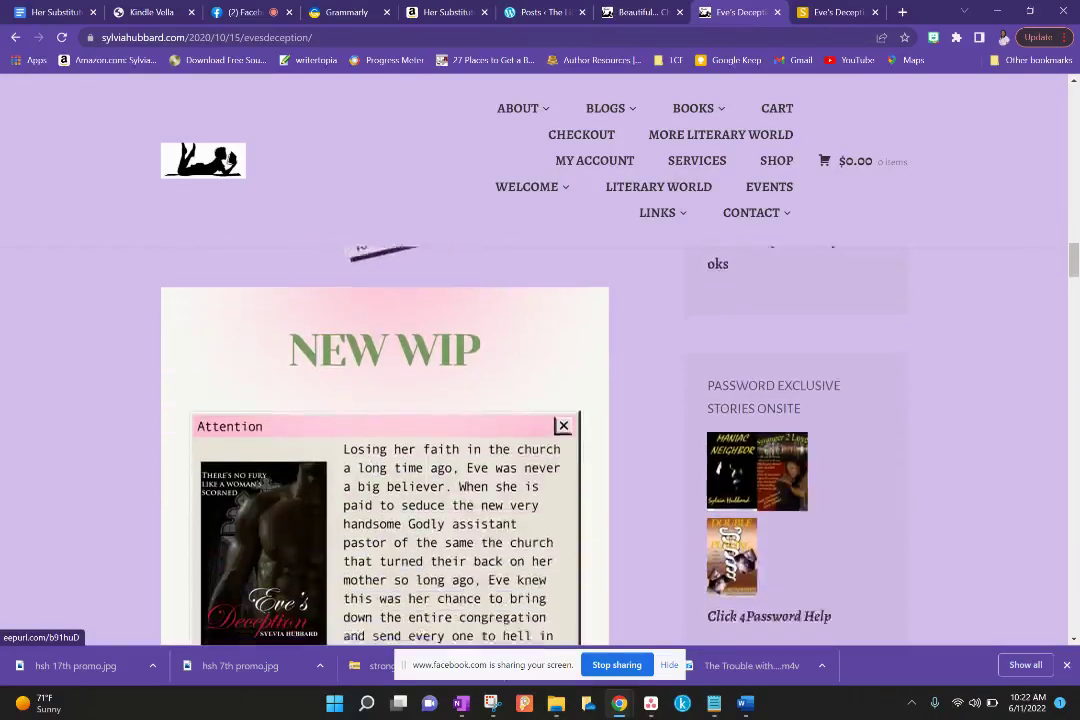
scroll(385, 450, "down", 4)
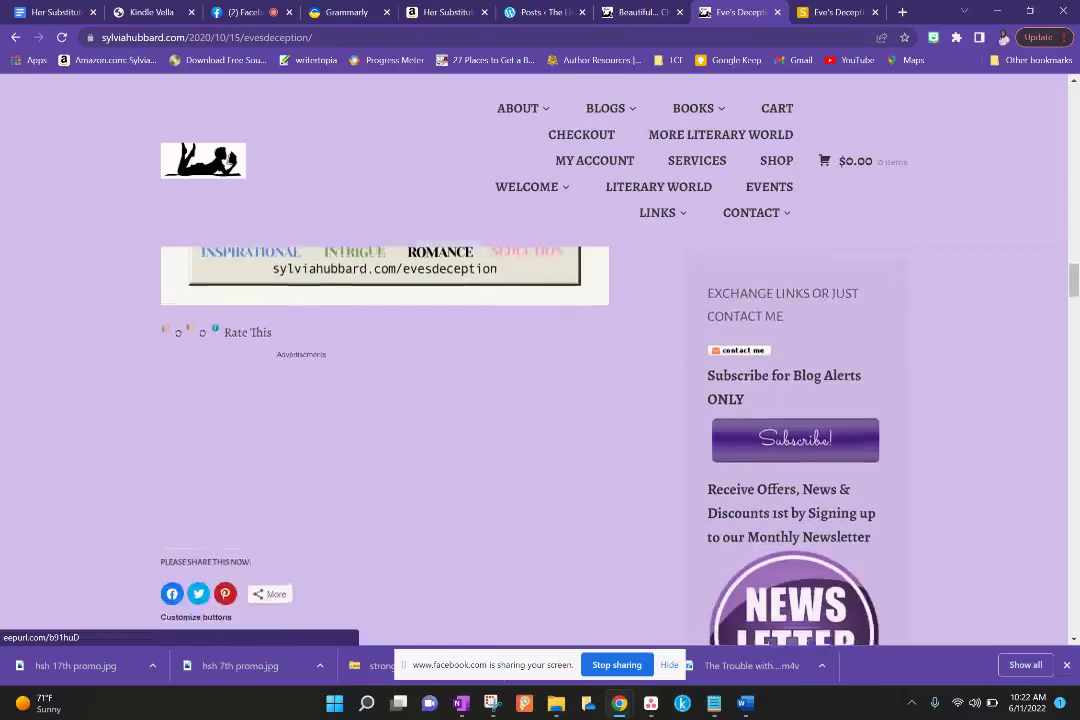
scroll(385, 450, "up", 4)
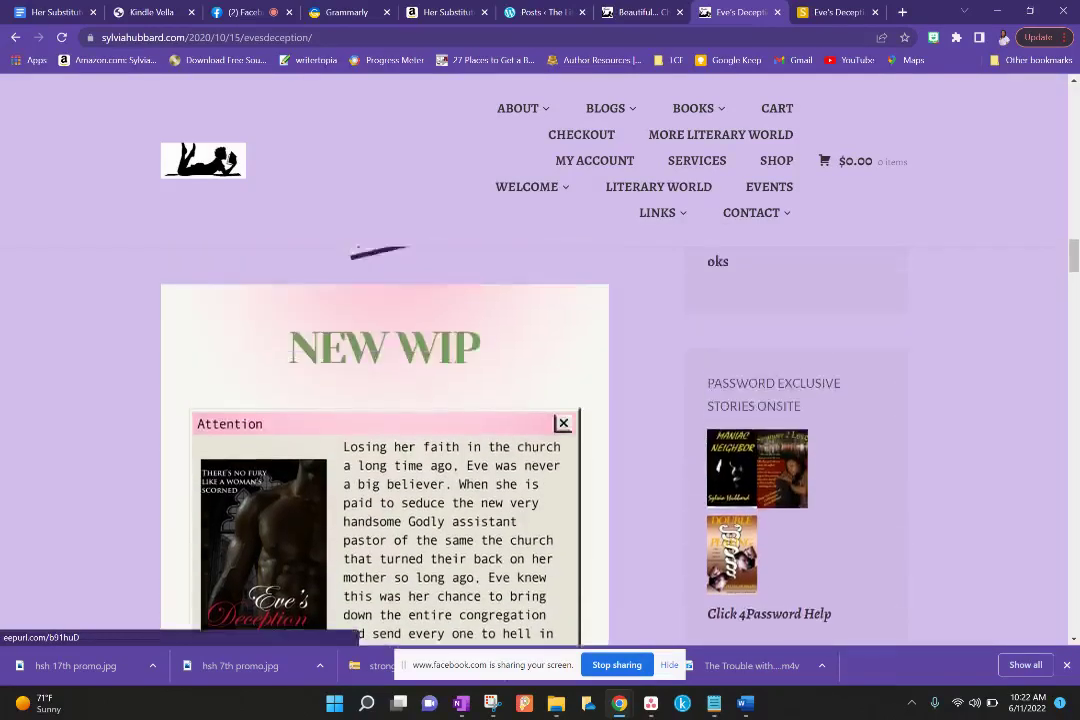
scroll(385, 450, "down", 5)
scroll(385, 450, "down", 3)
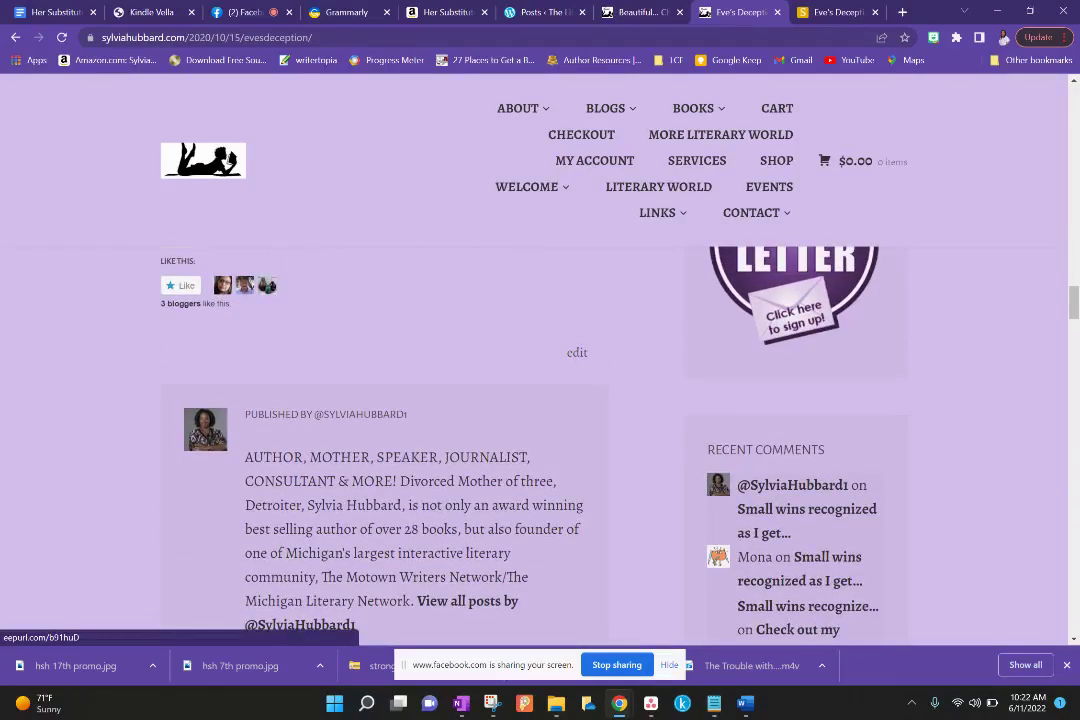
left_click(576, 354)
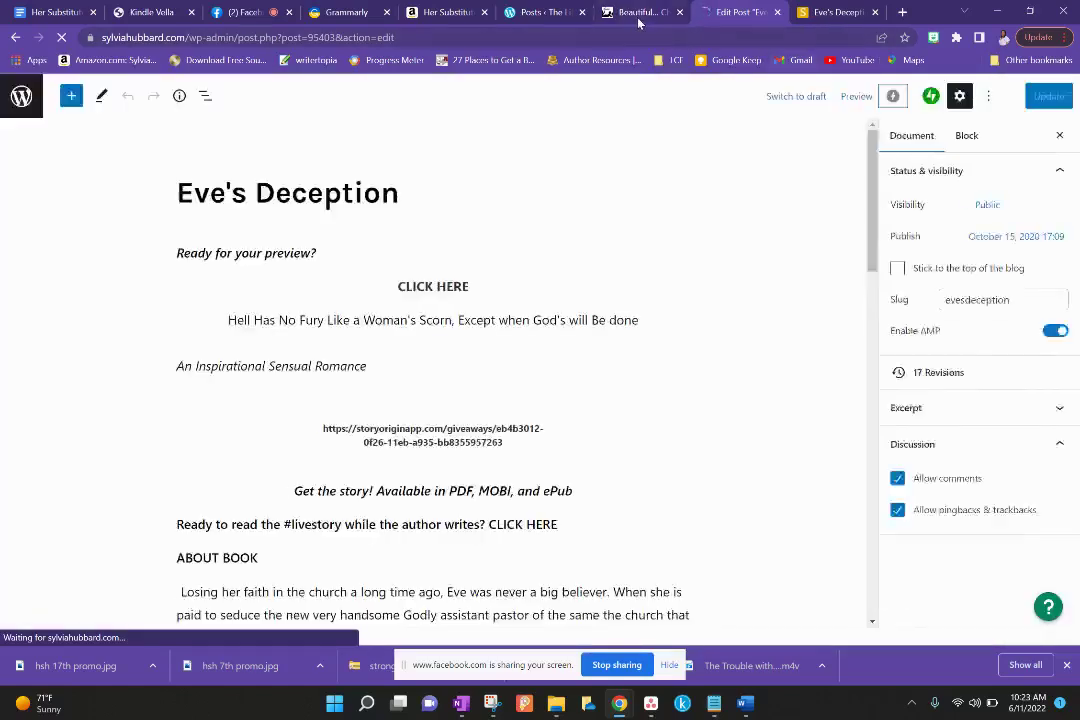
Open the site's Shop page in a new tab from the public Chapter 22 page.
key("ctrl+shift+Tab")
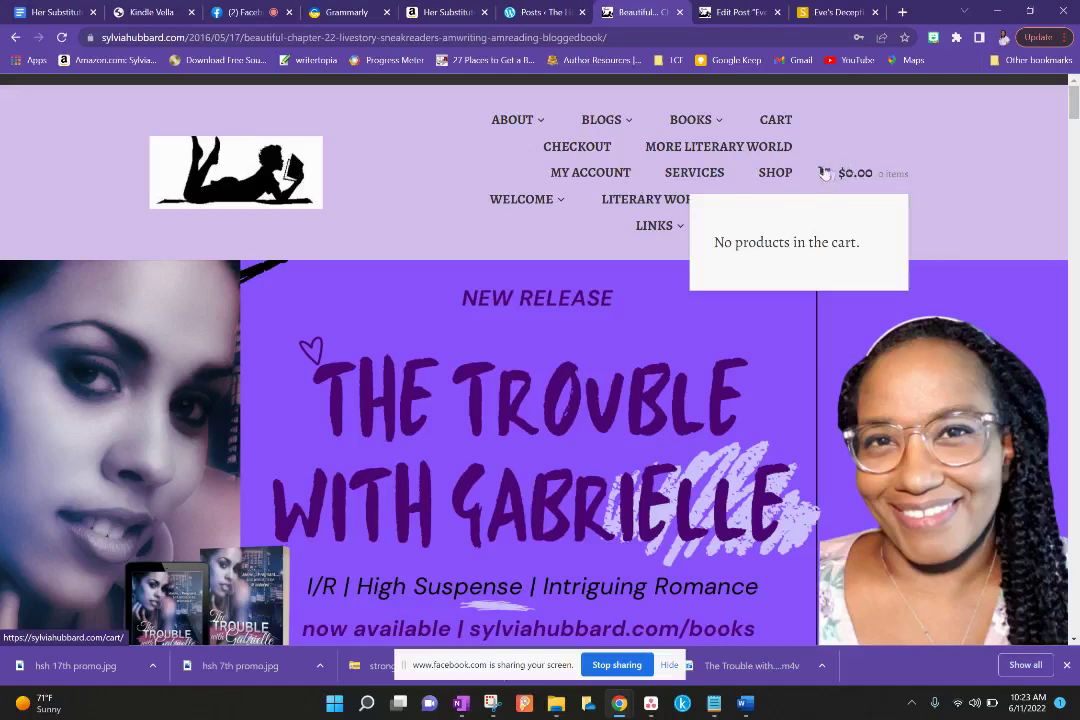
right_click(775, 175)
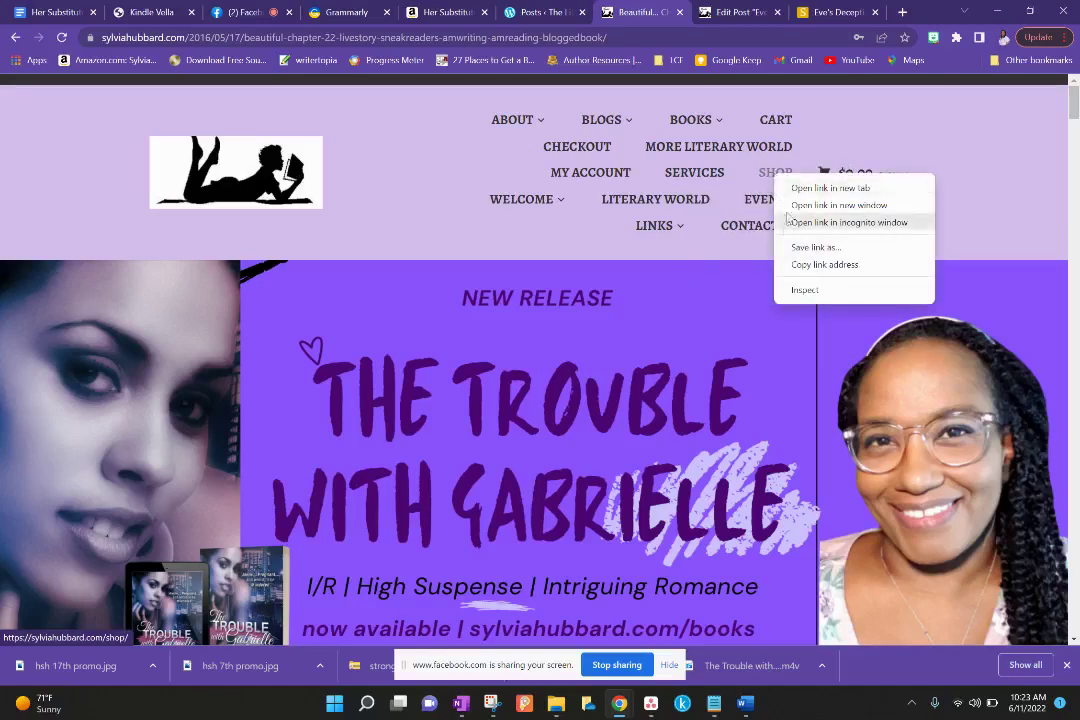
left_click(810, 188)
left_click(655, 13)
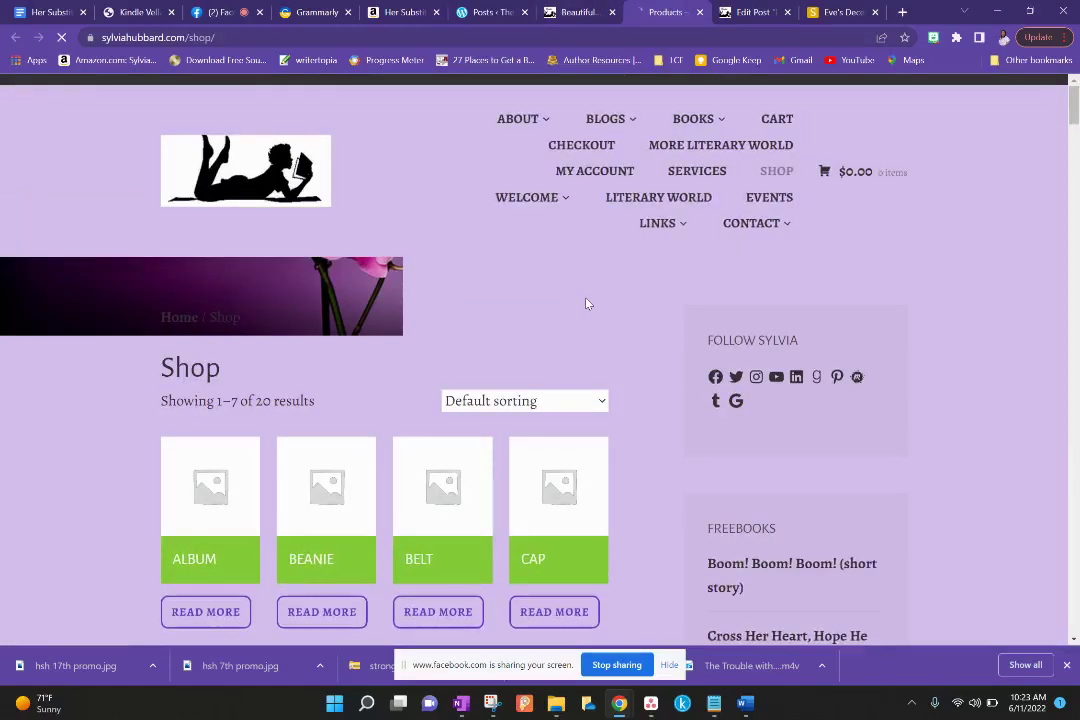
Look through the shop's products for the Eve's Deception Private Access item.
left_click(1076, 462)
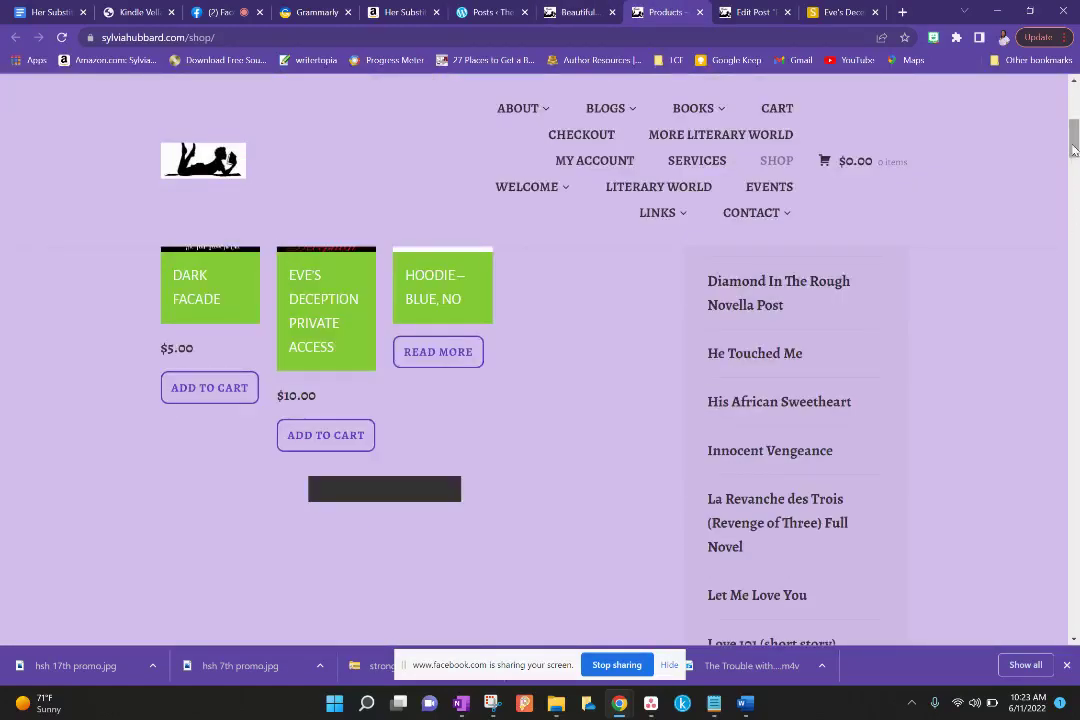
left_click(1073, 178)
mouse_move(1073, 178)
left_mouse_down()
mouse_move(1073, 128)
mouse_move(1073, 155)
left_mouse_up()
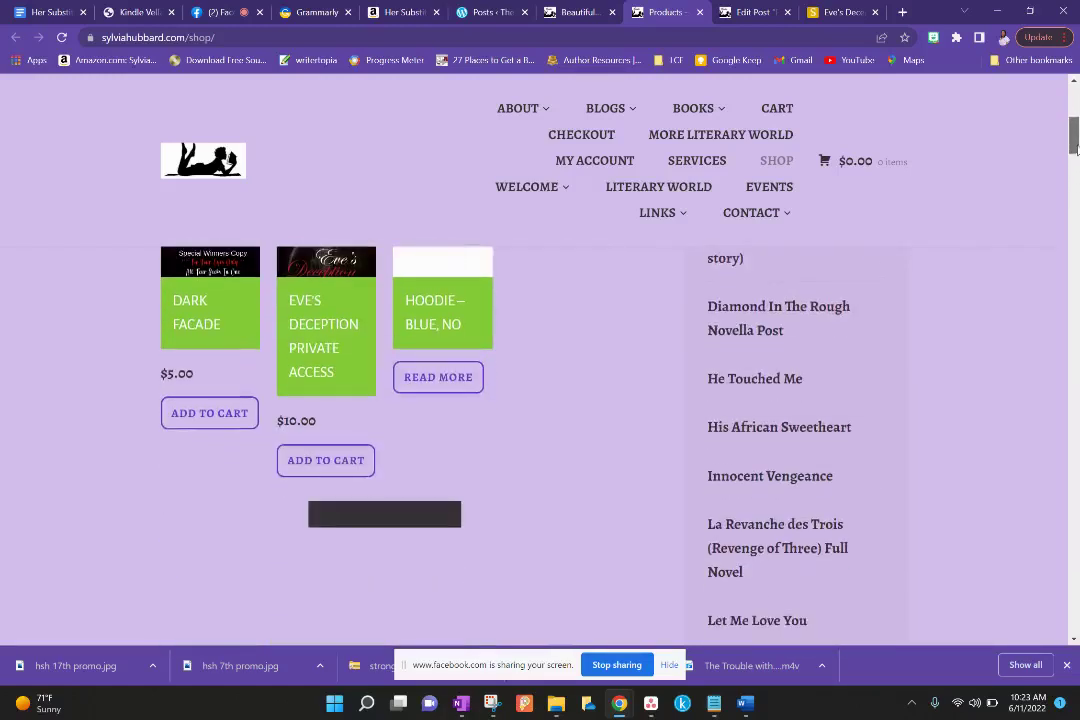
Open the Eve's Deception Private Access product page from the shop and copy its web address.
left_click(320, 320)
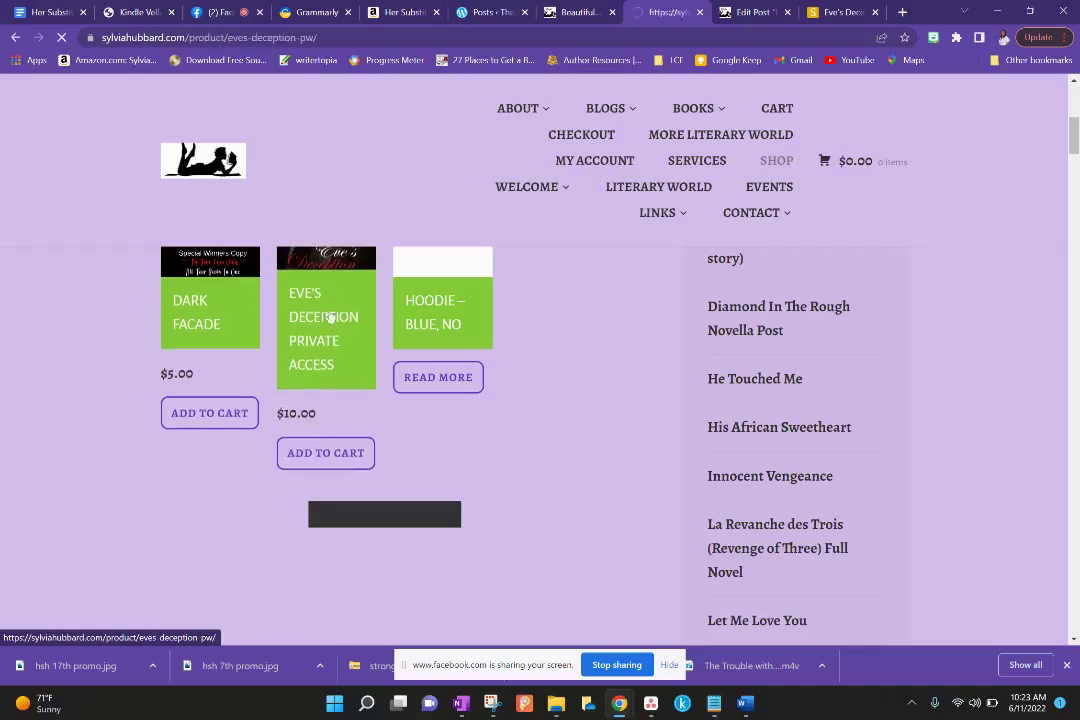
left_click(299, 42)
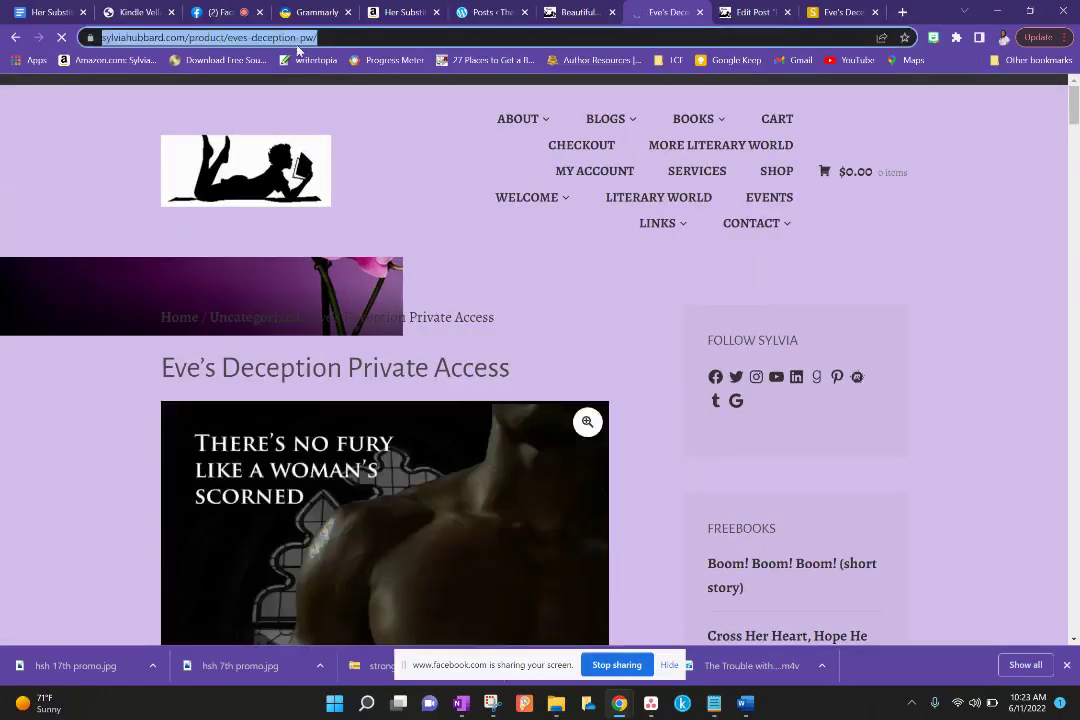
Review the Eve's Deception Private Access product's payment options, SKU and categories, and the opening of its description.
left_click(1073, 113)
left_click_drag(1073, 113, 1073, 183)
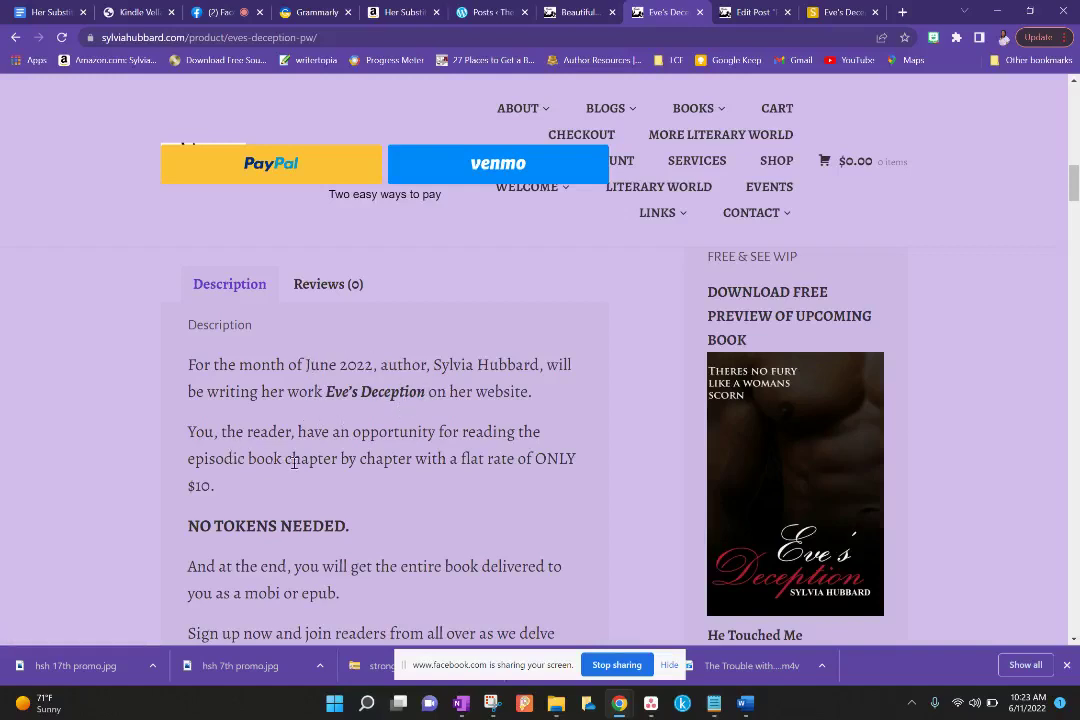
scroll(333, 457, "down", 3)
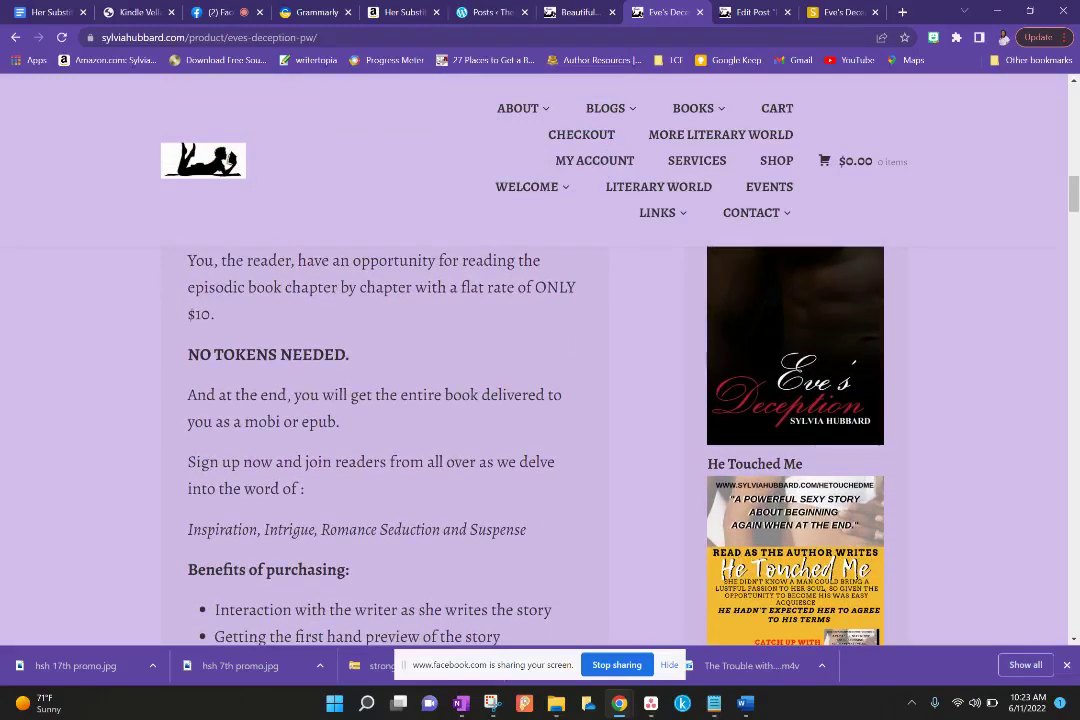
scroll(385, 445, "up", 4)
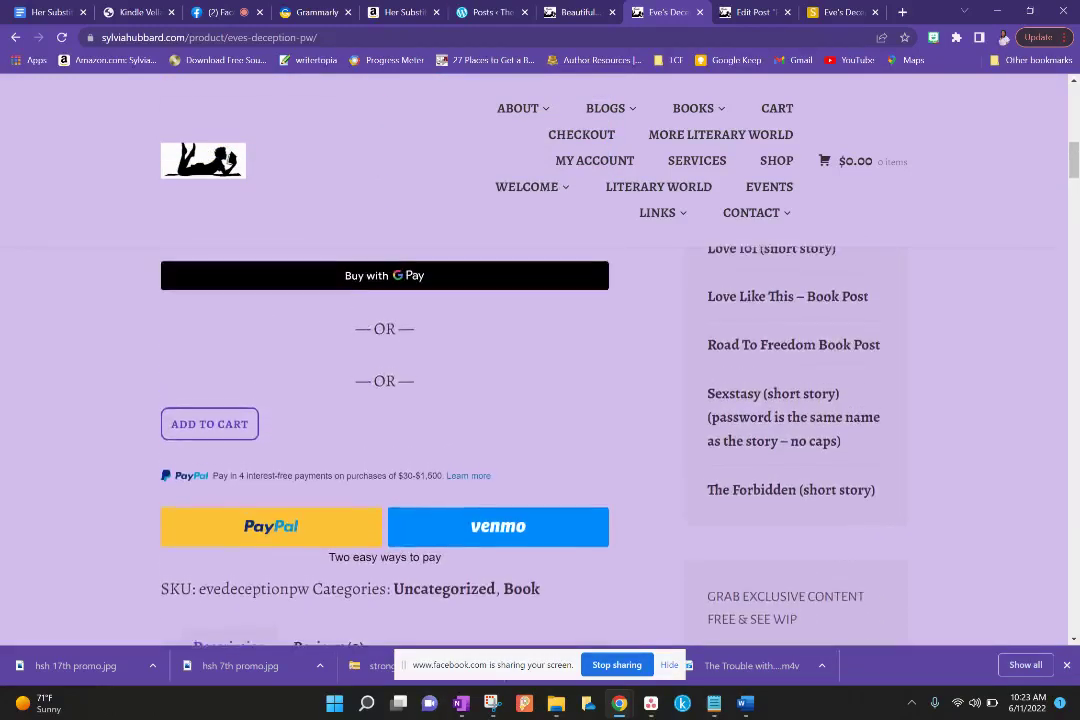
scroll(385, 445, "up", 1)
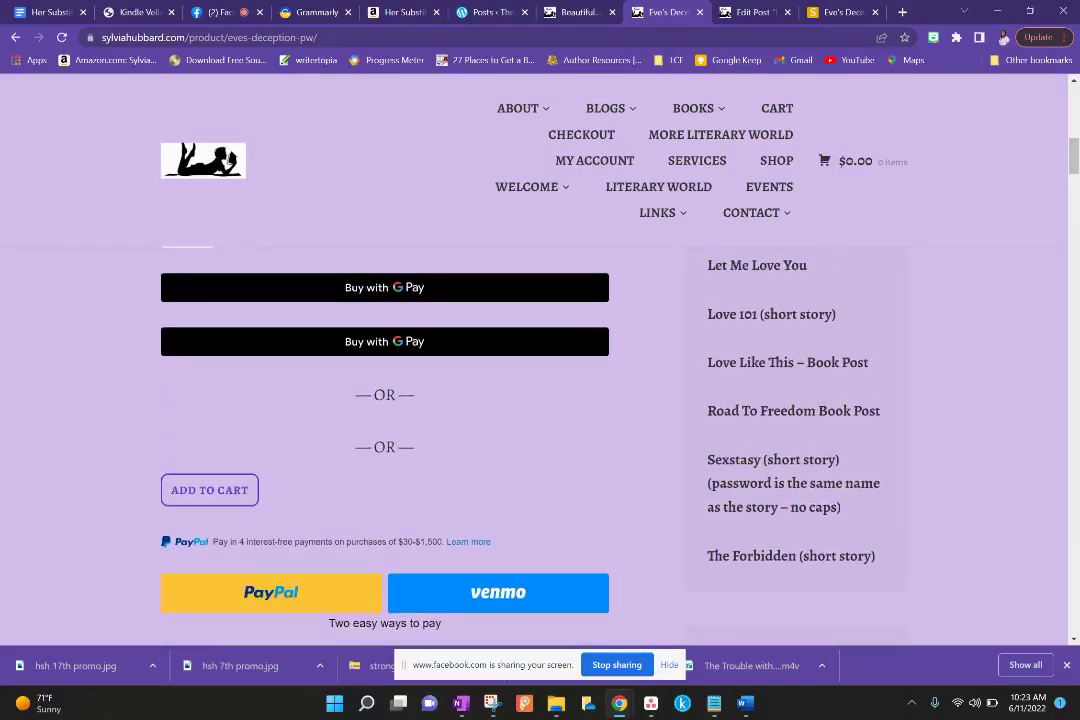
scroll(385, 445, "up", 1)
scroll(385, 445, "down", 3)
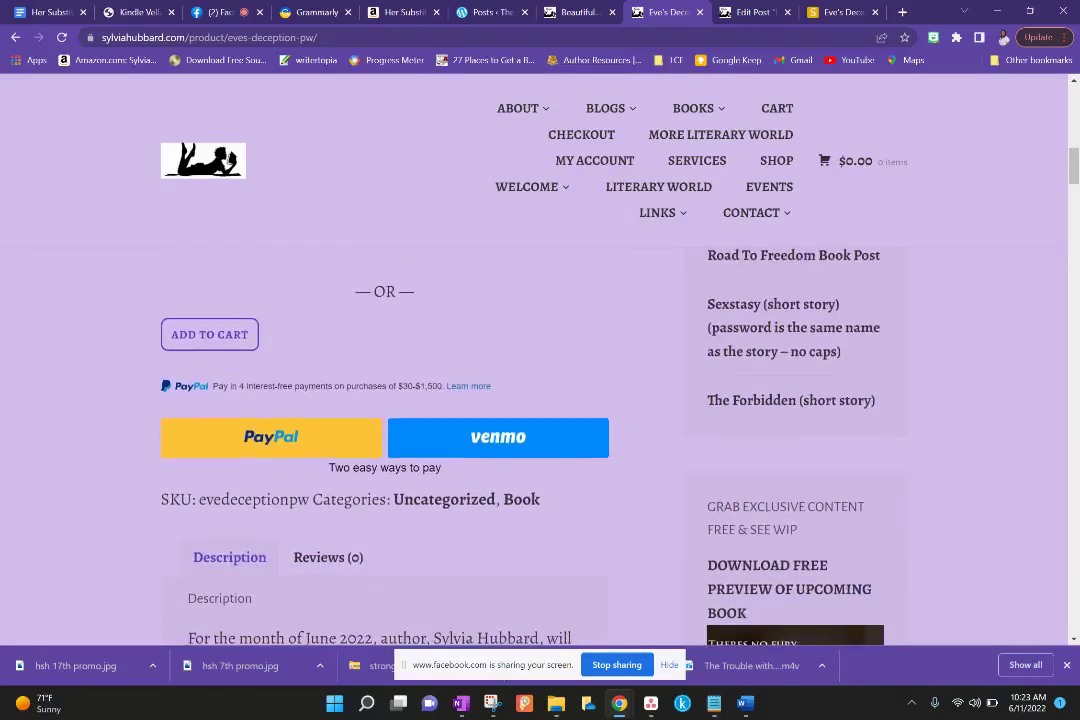
scroll(385, 445, "down", 3)
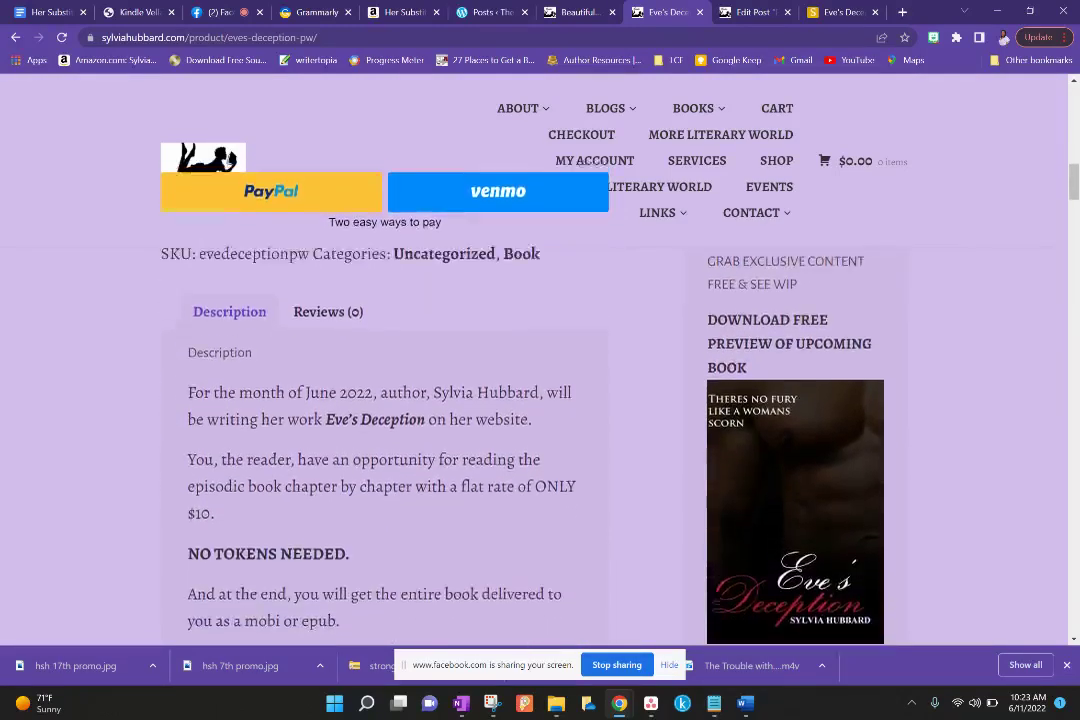
scroll(385, 445, "up", 4)
scroll(385, 445, "up", 1)
scroll(385, 445, "down", 3)
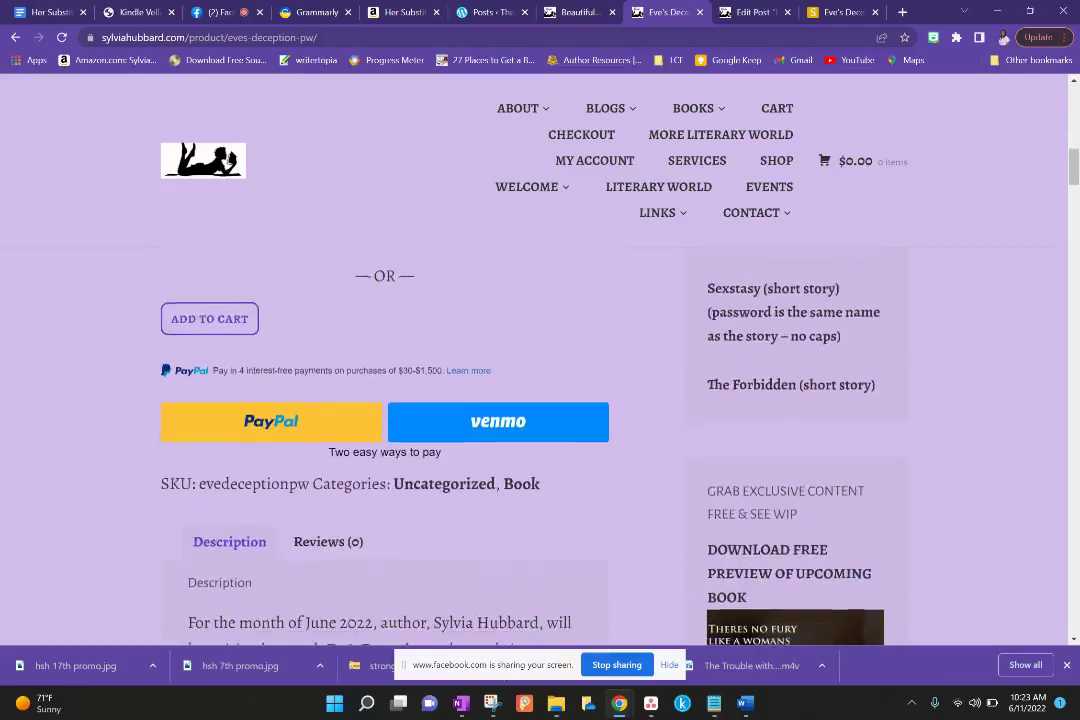
scroll(385, 445, "down", 2)
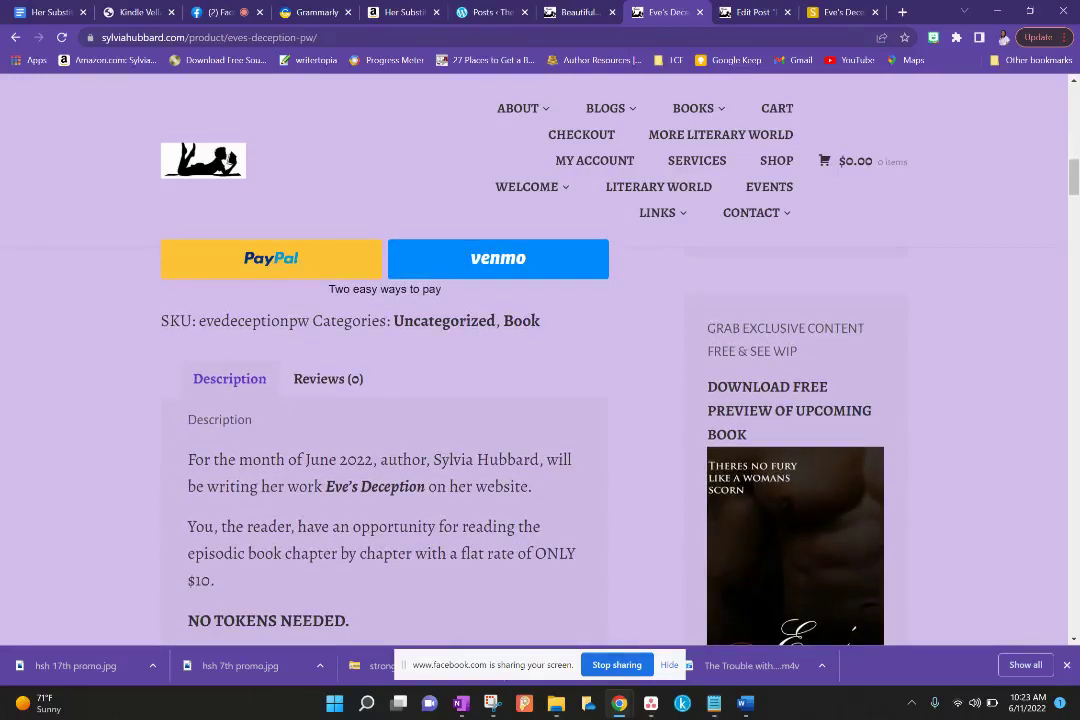
scroll(385, 445, "down", 1)
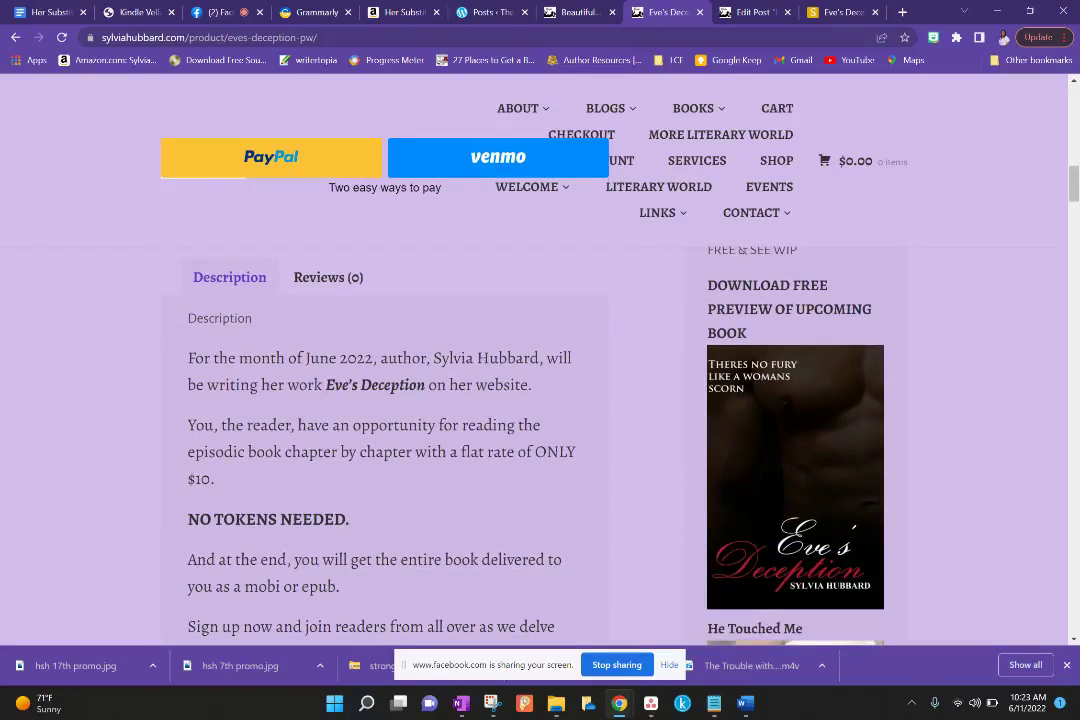
Read the product's purchase benefits, password instructions and book summary, and open the teaser link below the summary.
scroll(385, 445, "down", 2)
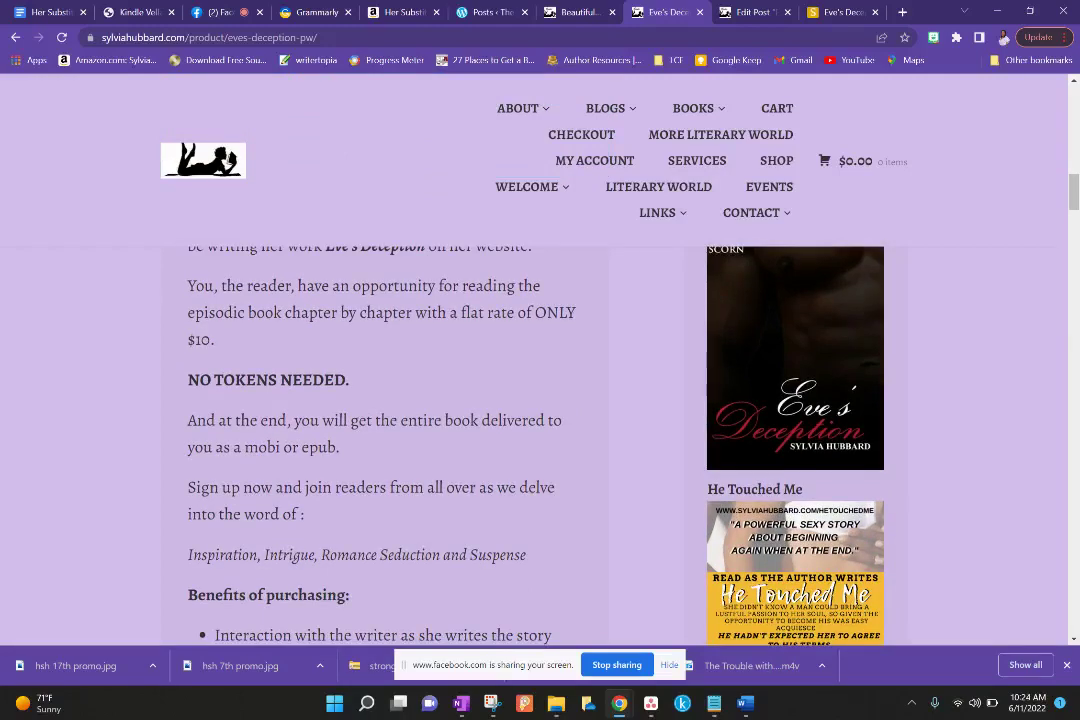
scroll(385, 445, "down", 2)
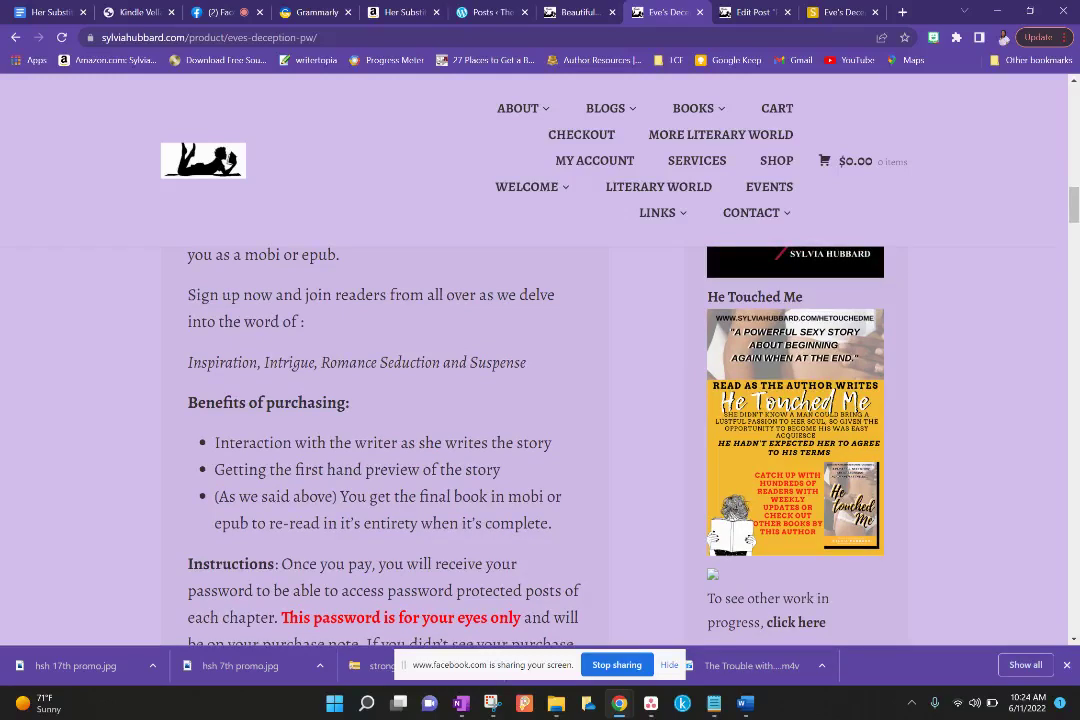
scroll(385, 445, "down", 1)
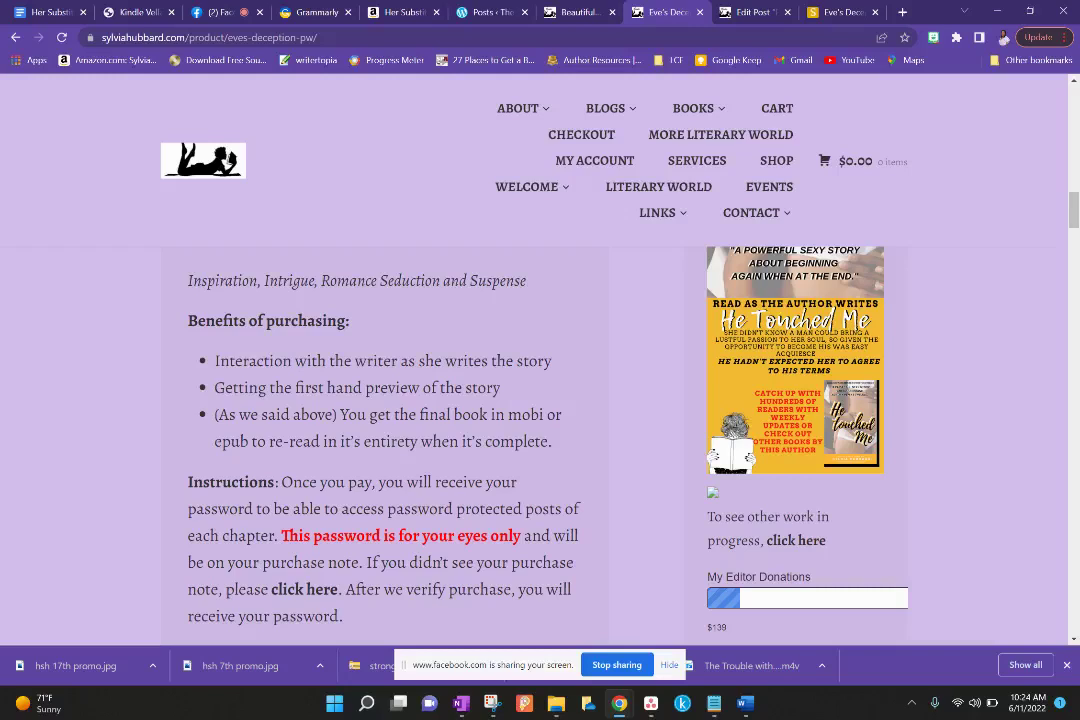
scroll(385, 445, "down", 2)
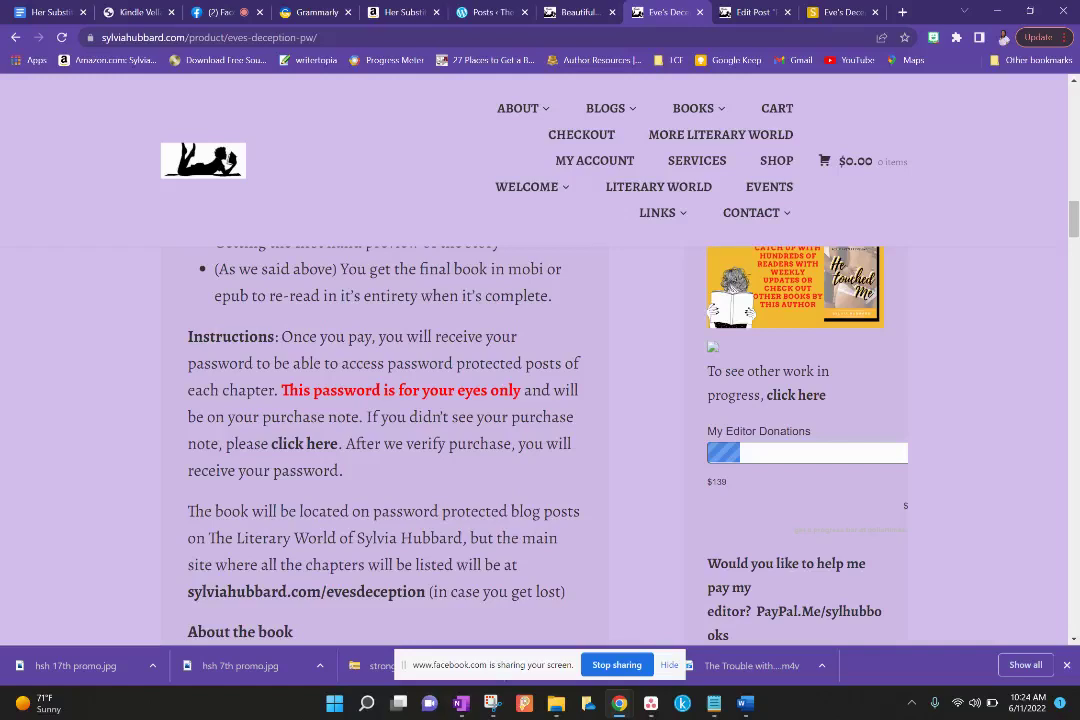
scroll(385, 445, "down", 2)
left_click(385, 442)
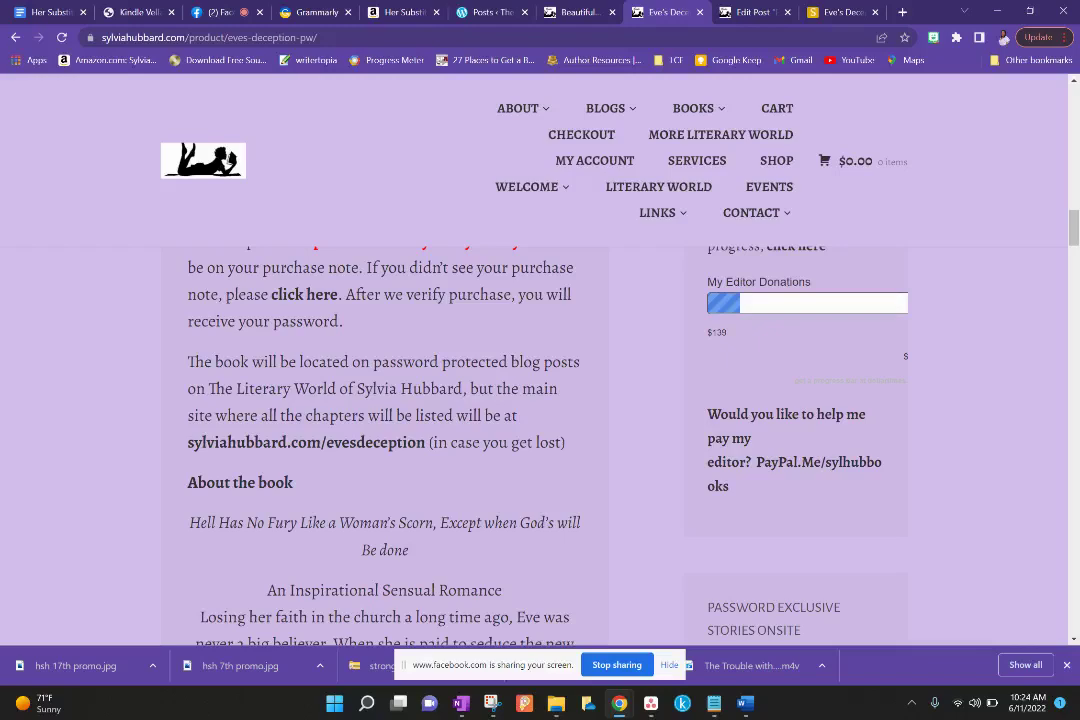
scroll(540, 400, "down", 3)
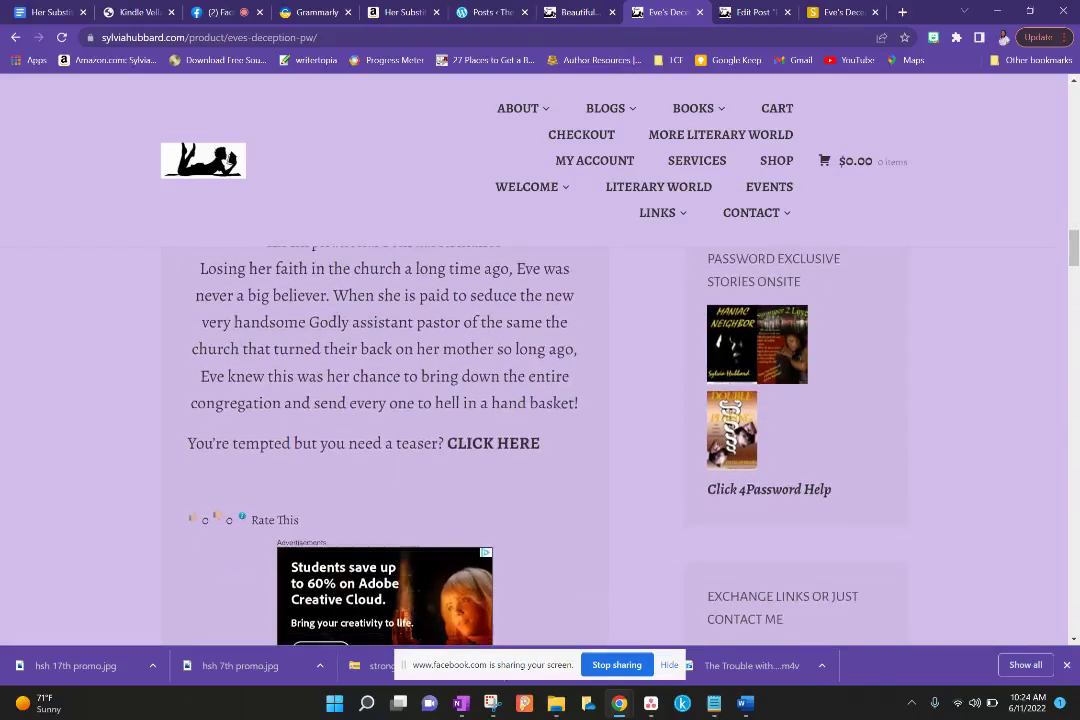
left_click(493, 443)
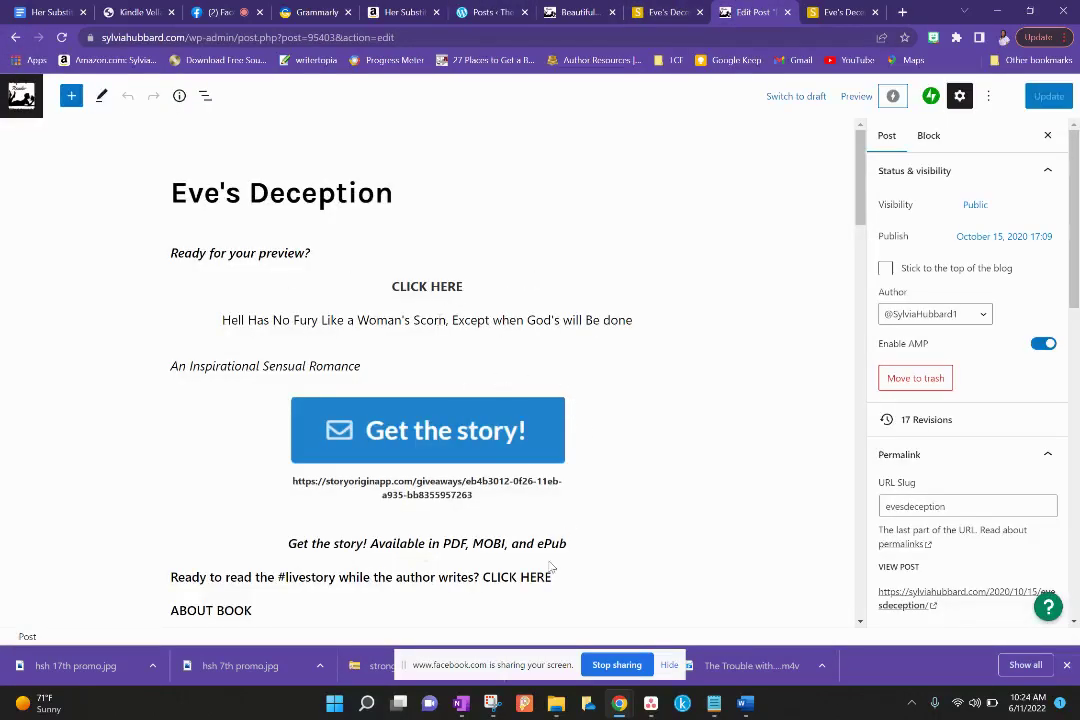
In the Eve's Deception post, link CLICK HERE in the #livestory line above ABOUT BOOK to the site's /product/eves-deception-pw/ page.
triple_click(505, 578)
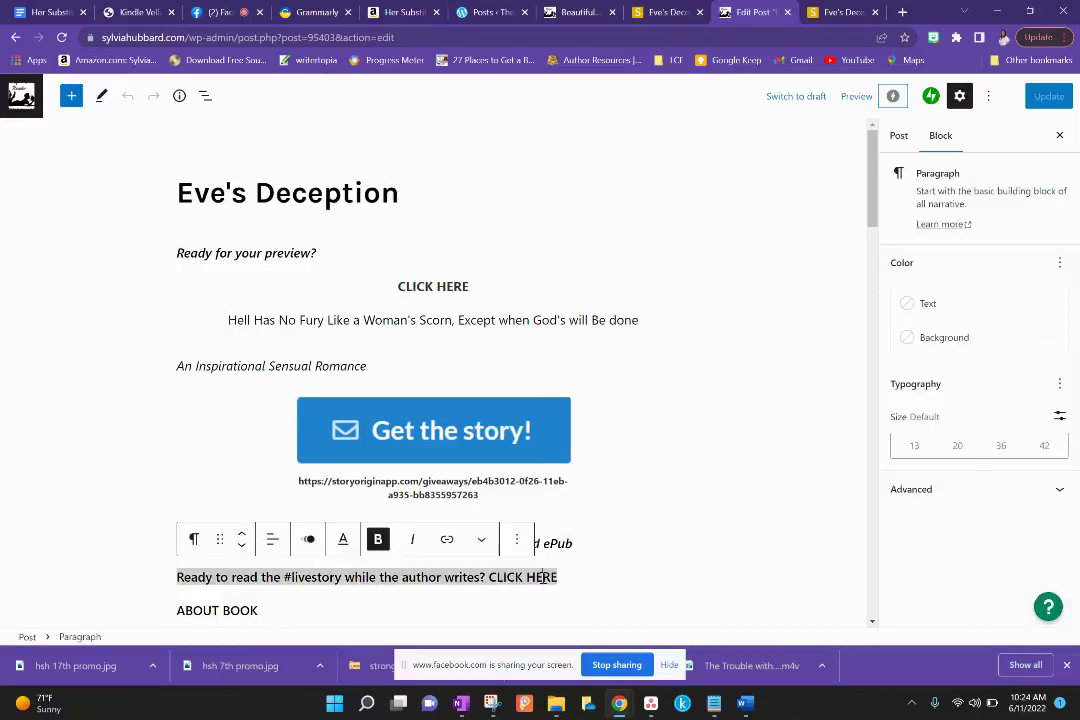
left_click(561, 578)
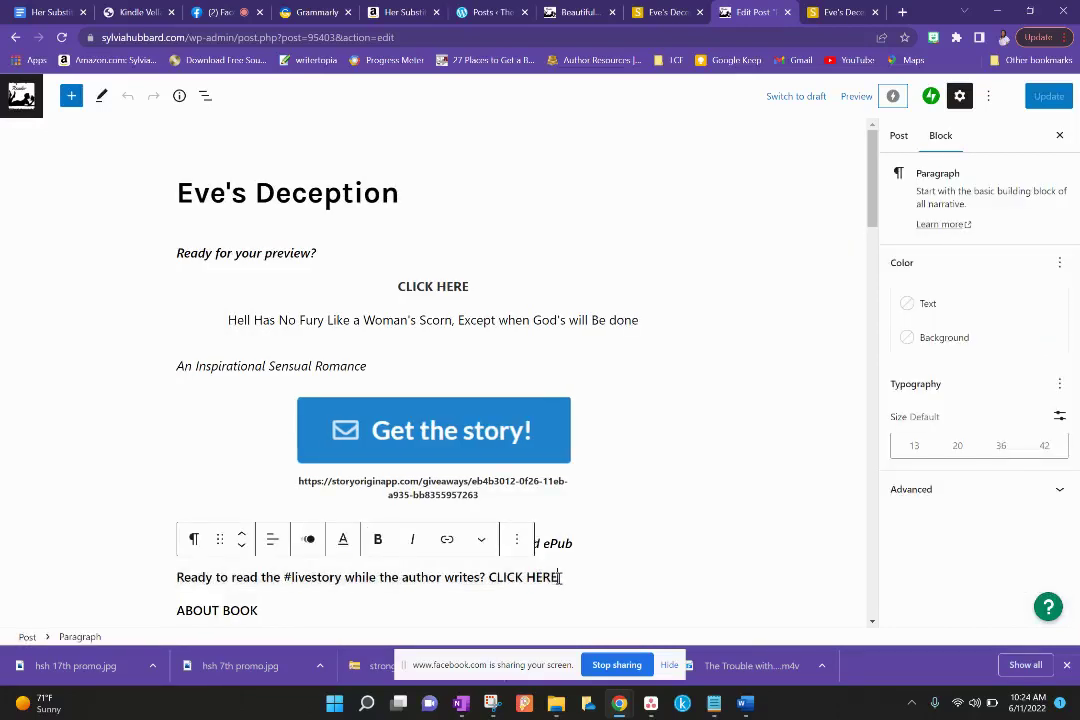
left_click_drag(561, 578, 489, 578)
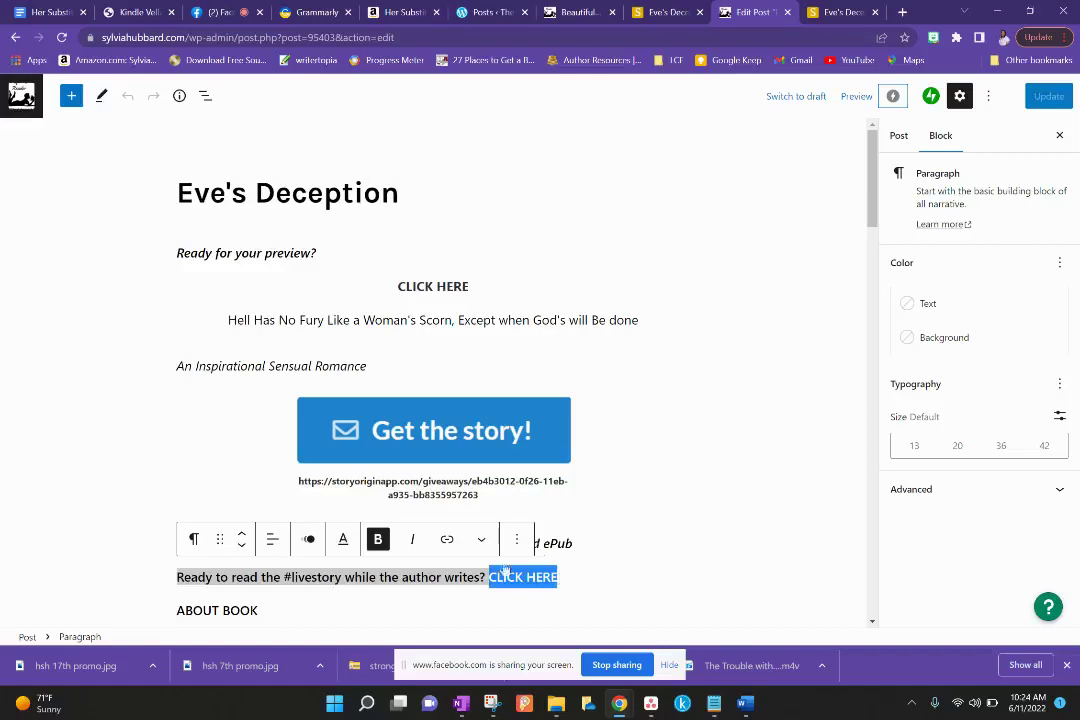
left_click(449, 539)
type("https://sylviahubbard.com/product/eves-deception-pw/")
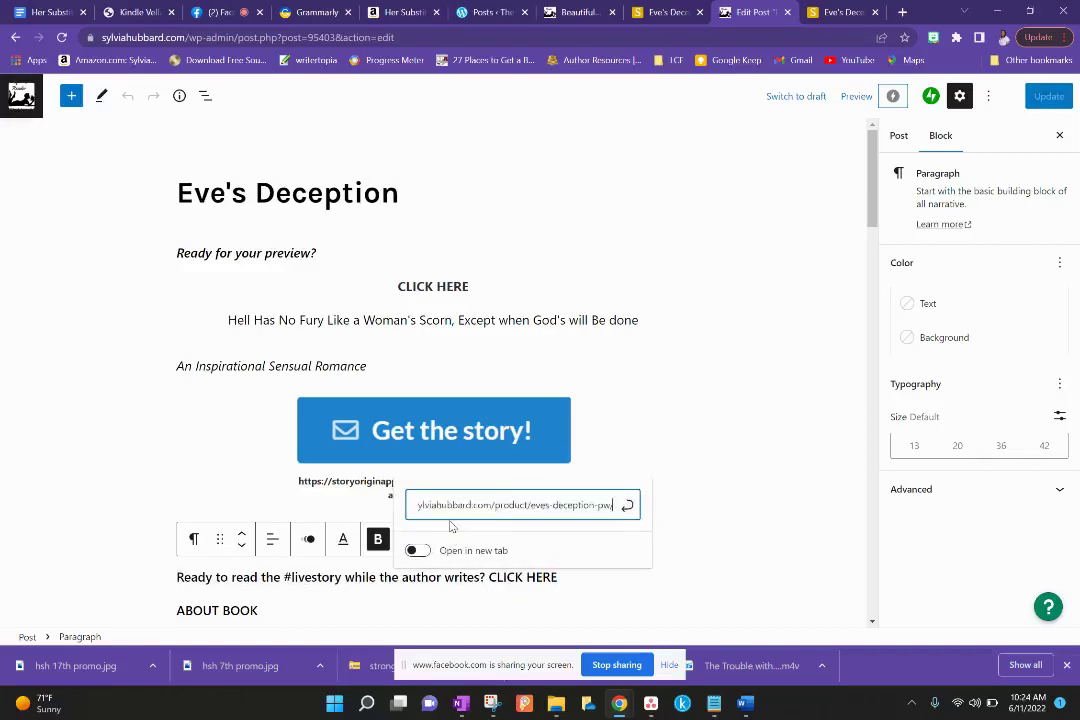
left_click(627, 457)
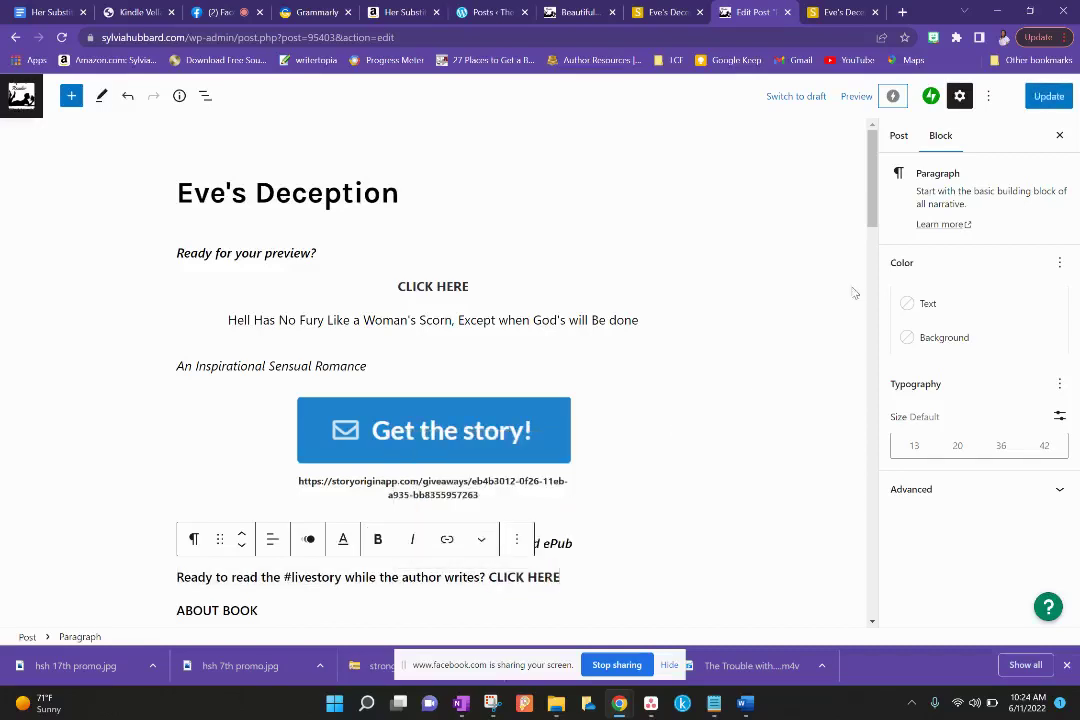
Link CLICK HERE in the #livestory line above the chapter list to the site's /product/eves-deception-pw/ page, set to open in a new tab.
left_click_drag(868, 242, 864, 406)
triple_click(550, 296)
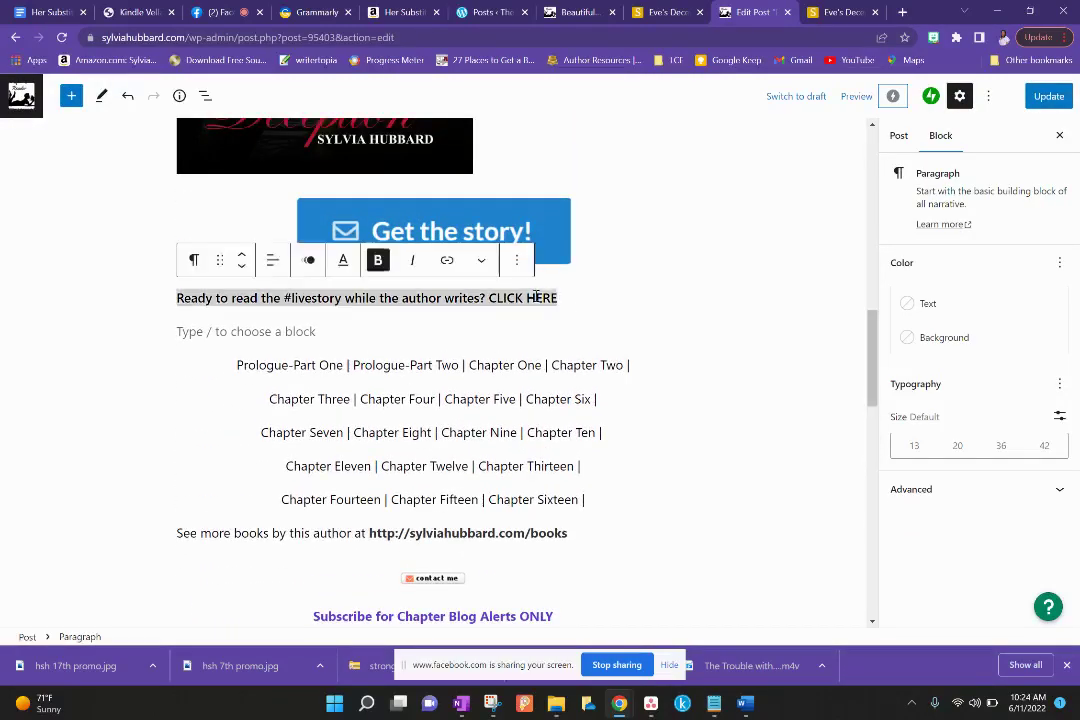
left_click(557, 296)
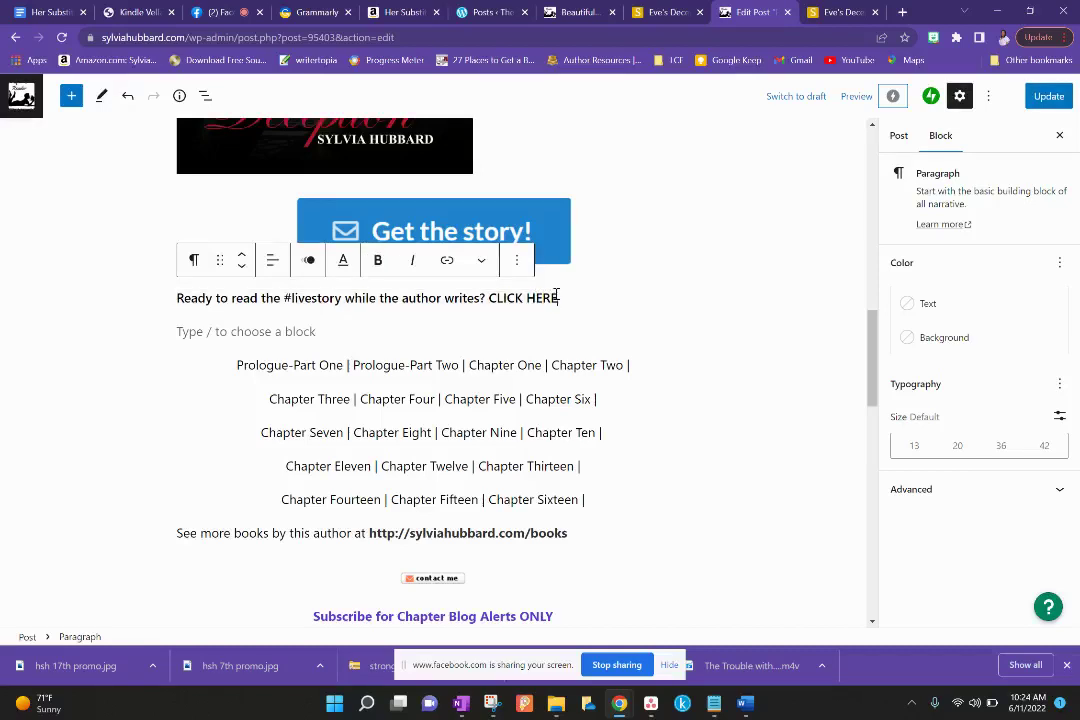
left_click_drag(557, 297, 489, 298)
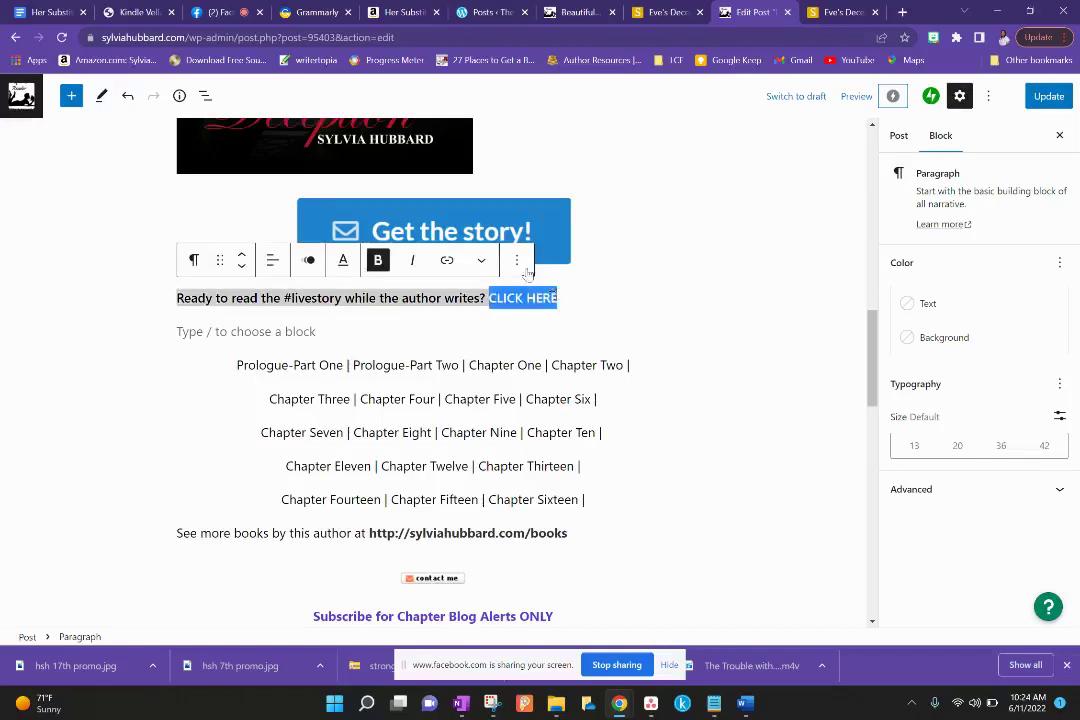
left_click(447, 262)
type("https://sylviahubbard.com/product/eves-deception-pw/")
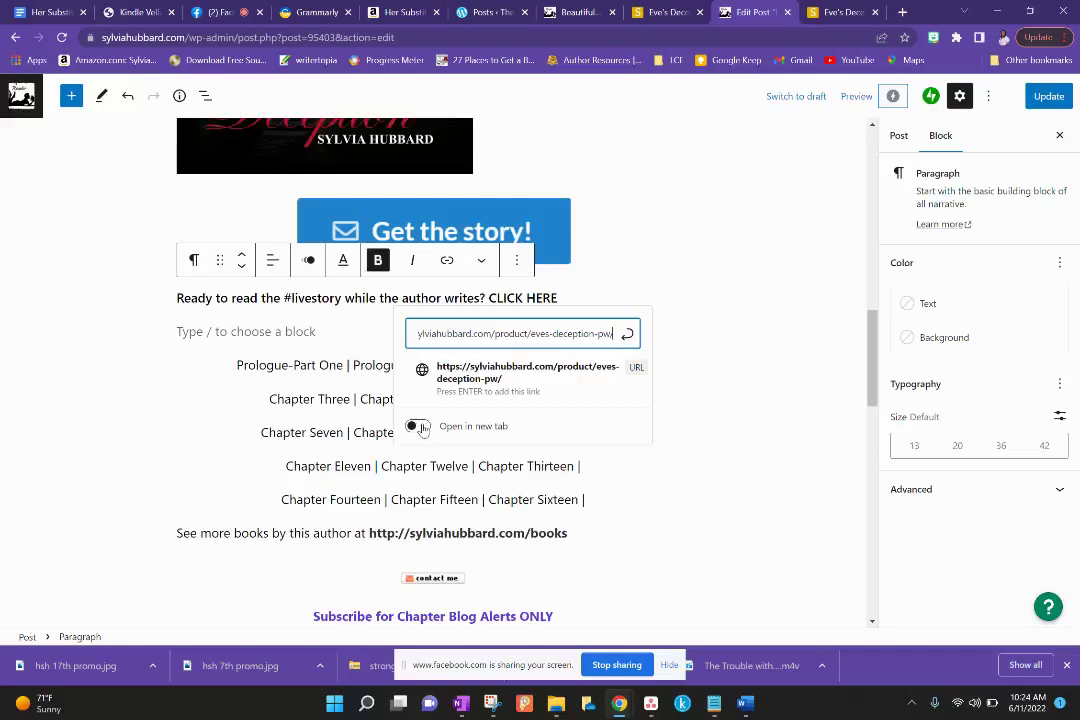
left_click(418, 427)
left_click(626, 334)
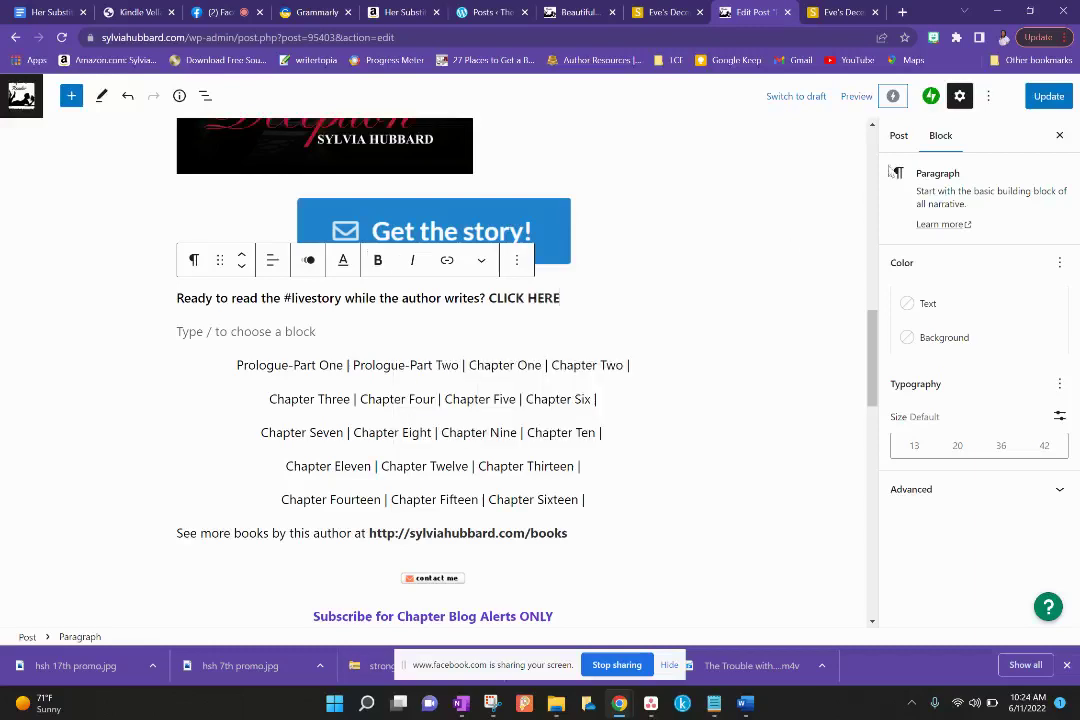
Check the URL slug in the Eve's Deception post's settings and update the published post.
left_click(898, 136)
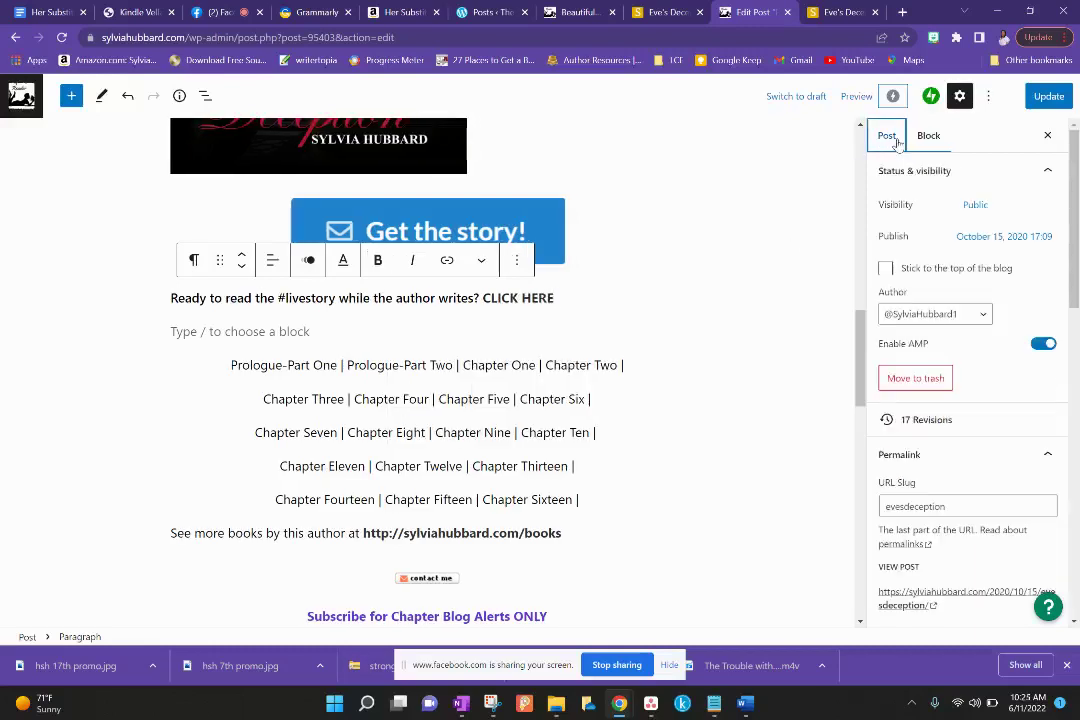
left_click(950, 508)
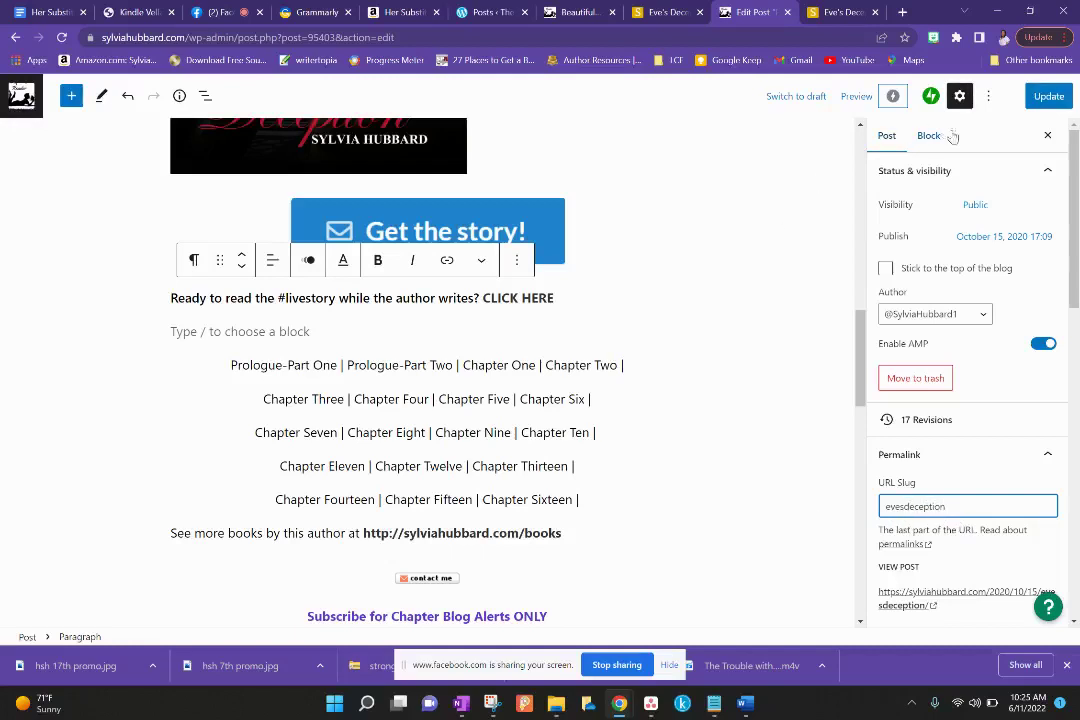
left_click(1040, 98)
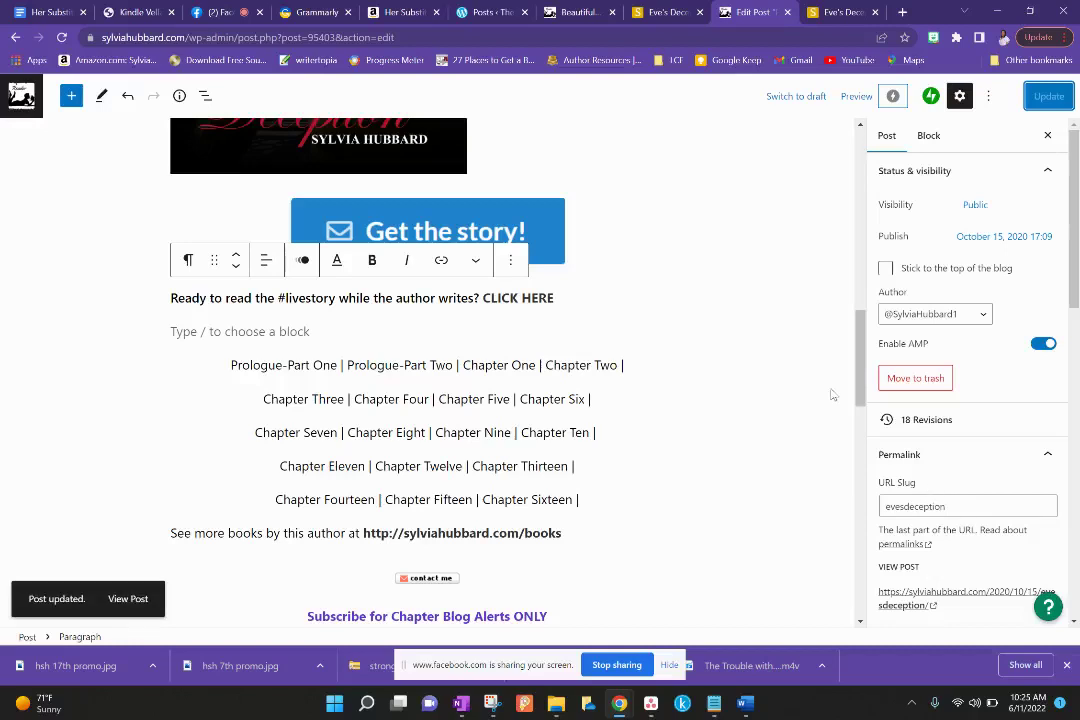
Close the StoryOrigin teaser page opened from the product description and return to the start of the Eve's Deception post in the editor.
scroll(858, 163, "up", 5)
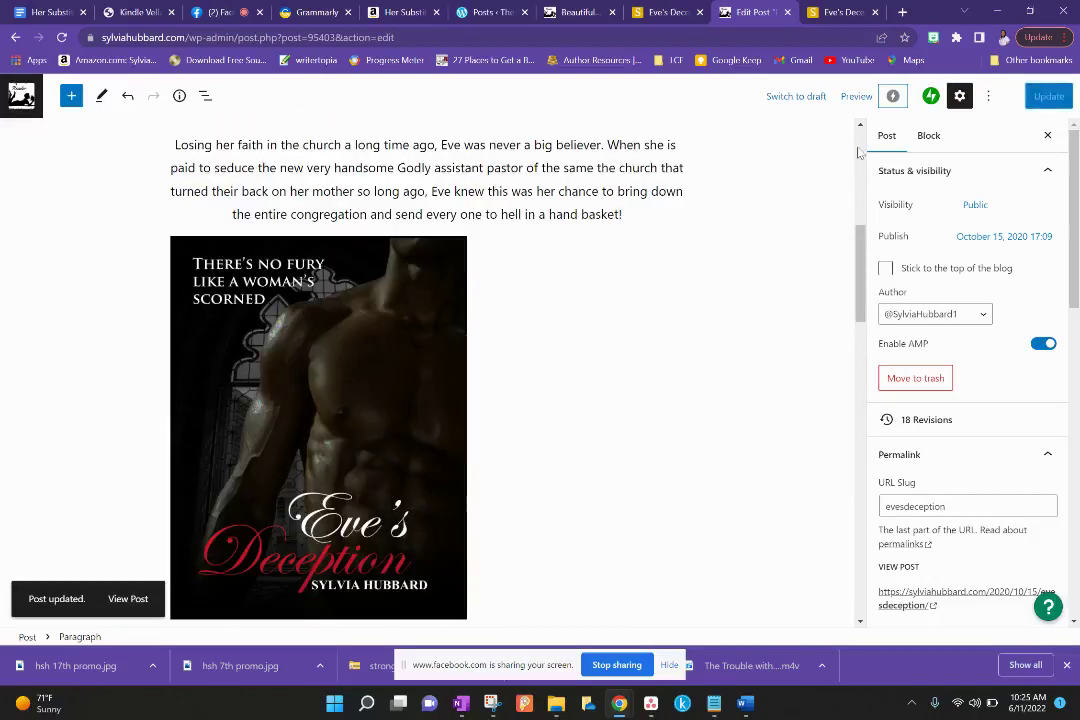
scroll(840, 150, "up", 5)
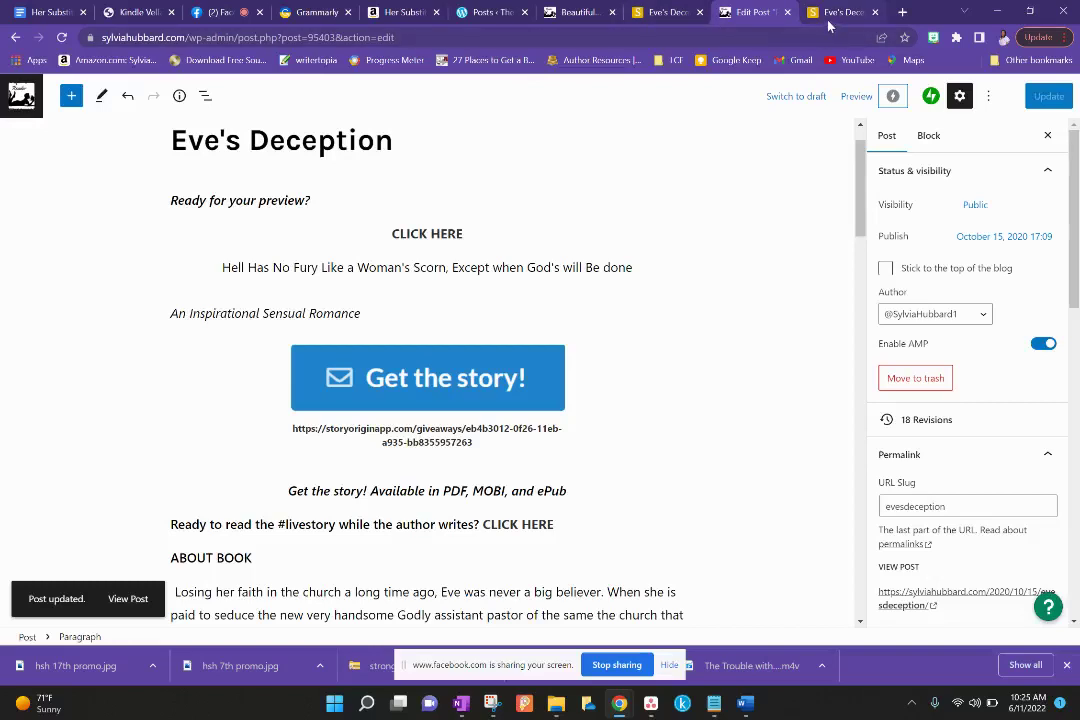
left_click(681, 19)
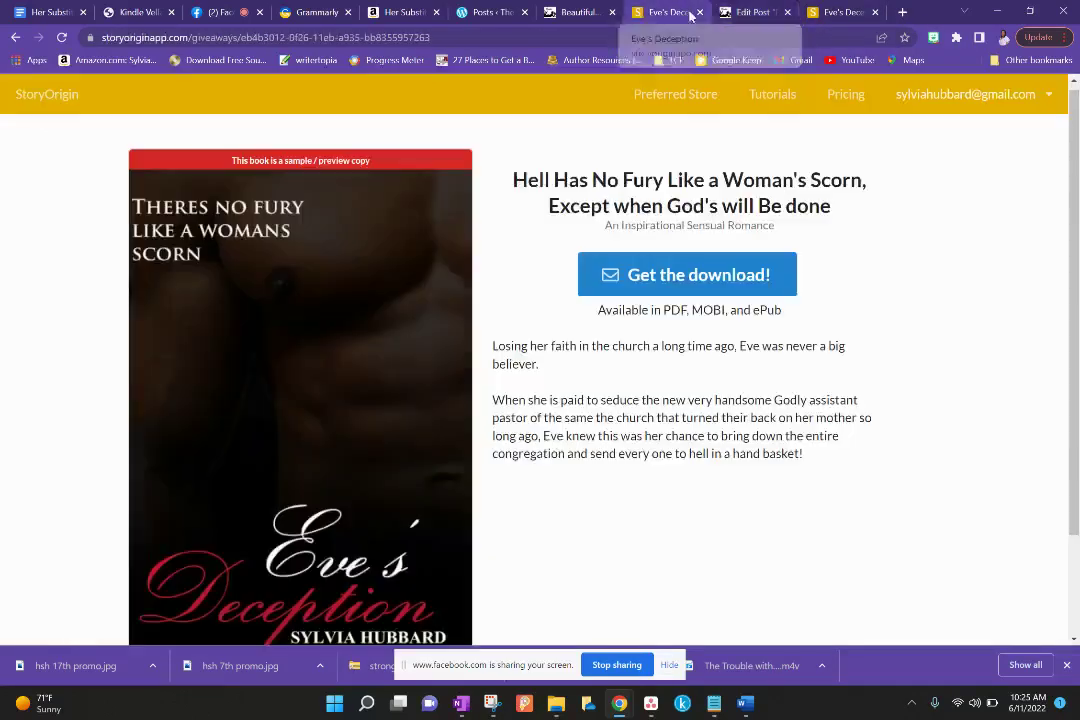
left_click(700, 19)
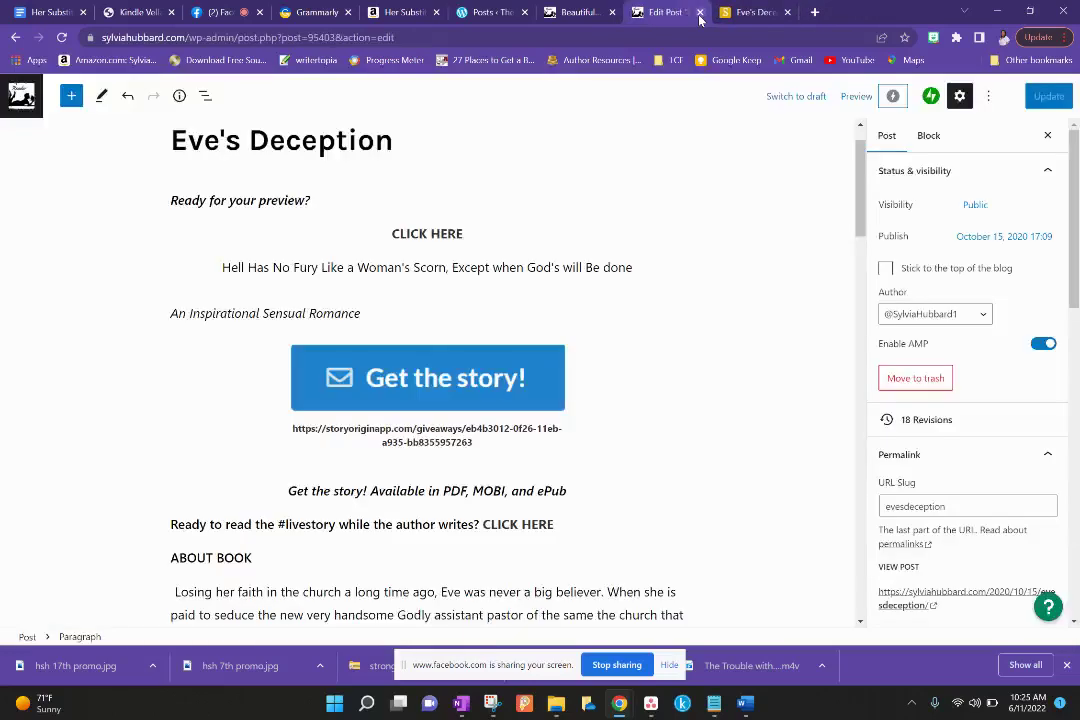
Close the Eve's Deception post editor and the StoryOrigin sample page, and return to the WordPress posts list.
left_click(700, 19)
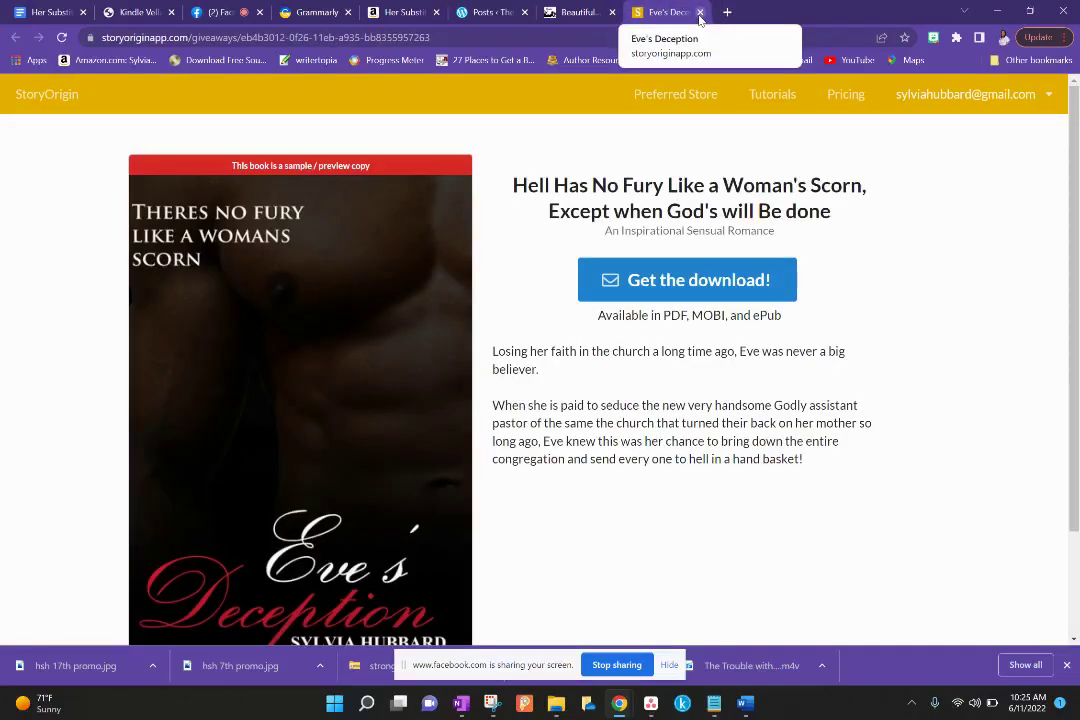
left_click(700, 19)
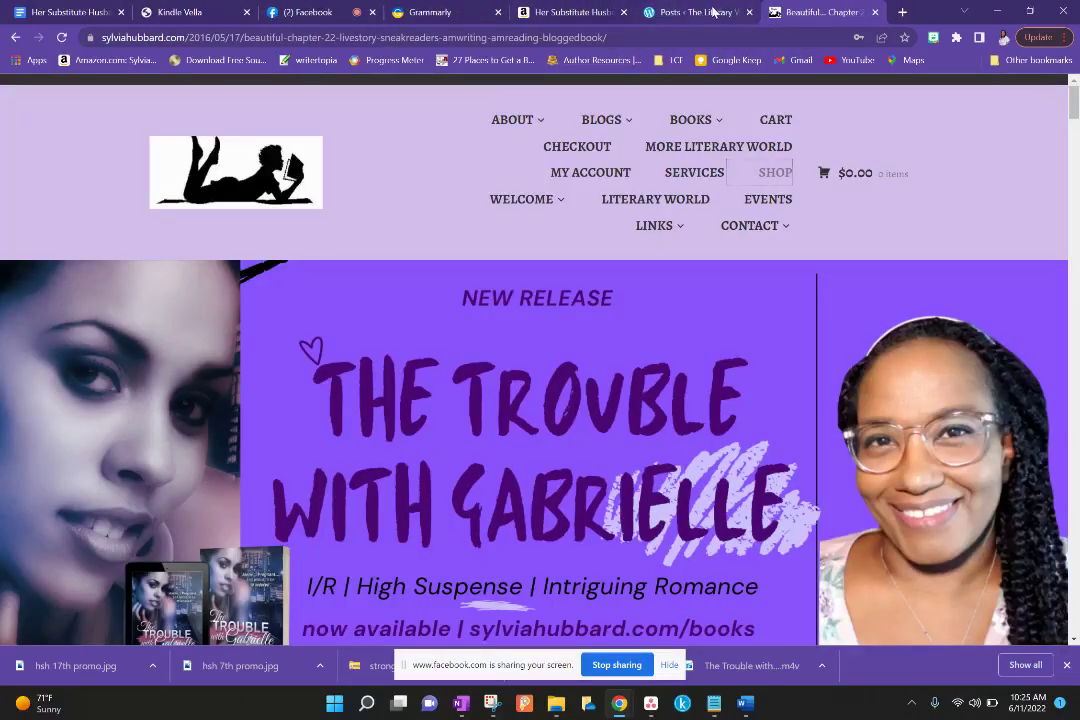
left_click(713, 12)
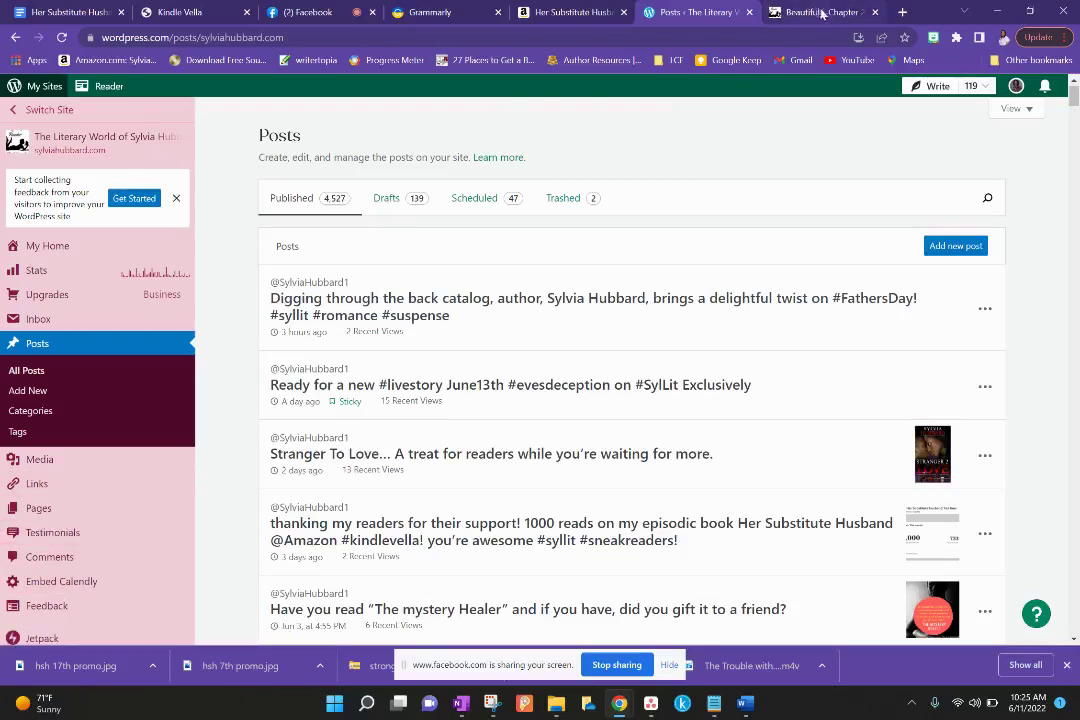
Load the site's /product/eves-deception-pw/ page in place of the open Beautiful chapter page and view its heading and cover.
left_click(776, 12)
left_click(630, 38)
type("https://sylviahubbard.com/product/eves-deception-pw/")
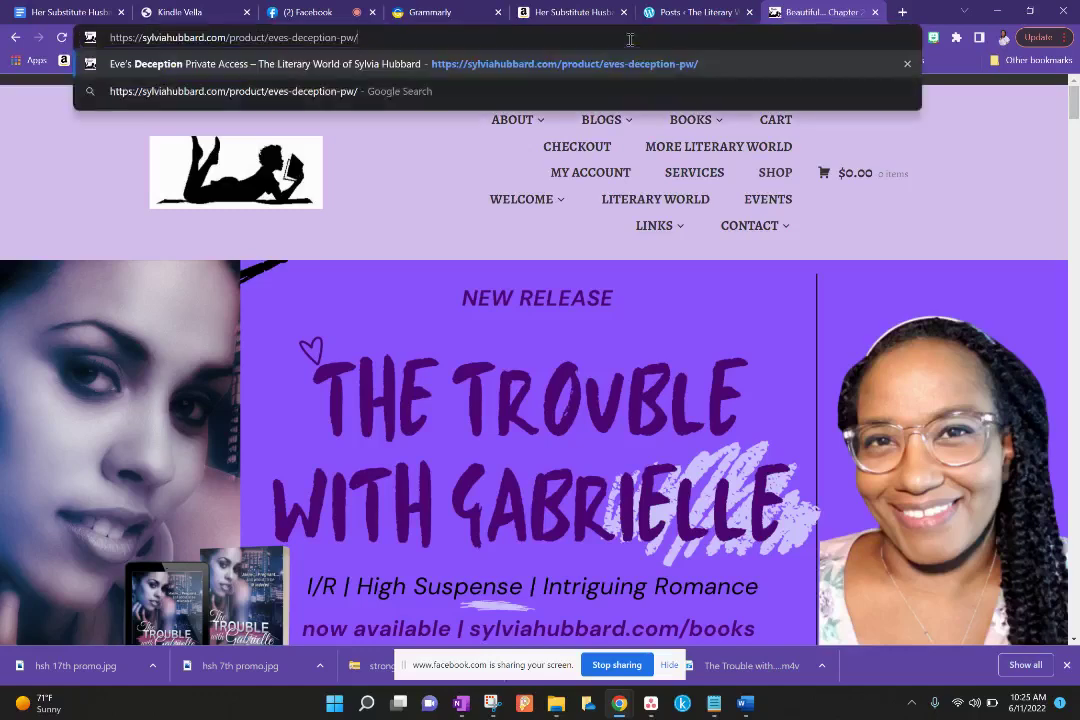
key("Return")
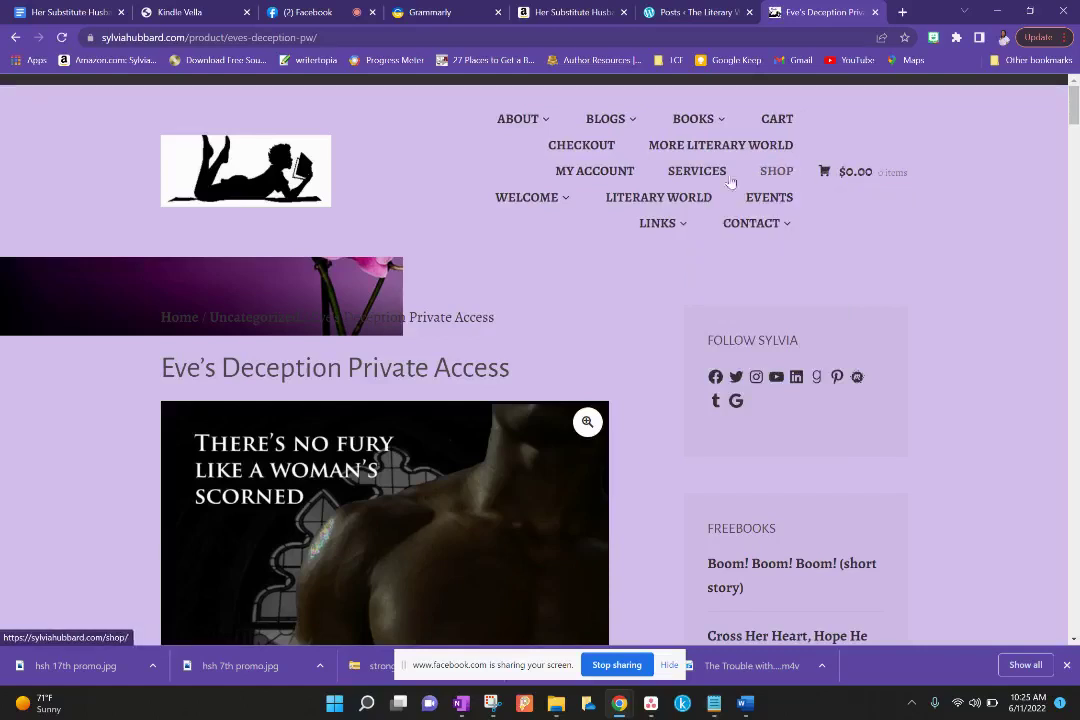
mouse_move(843, 178)
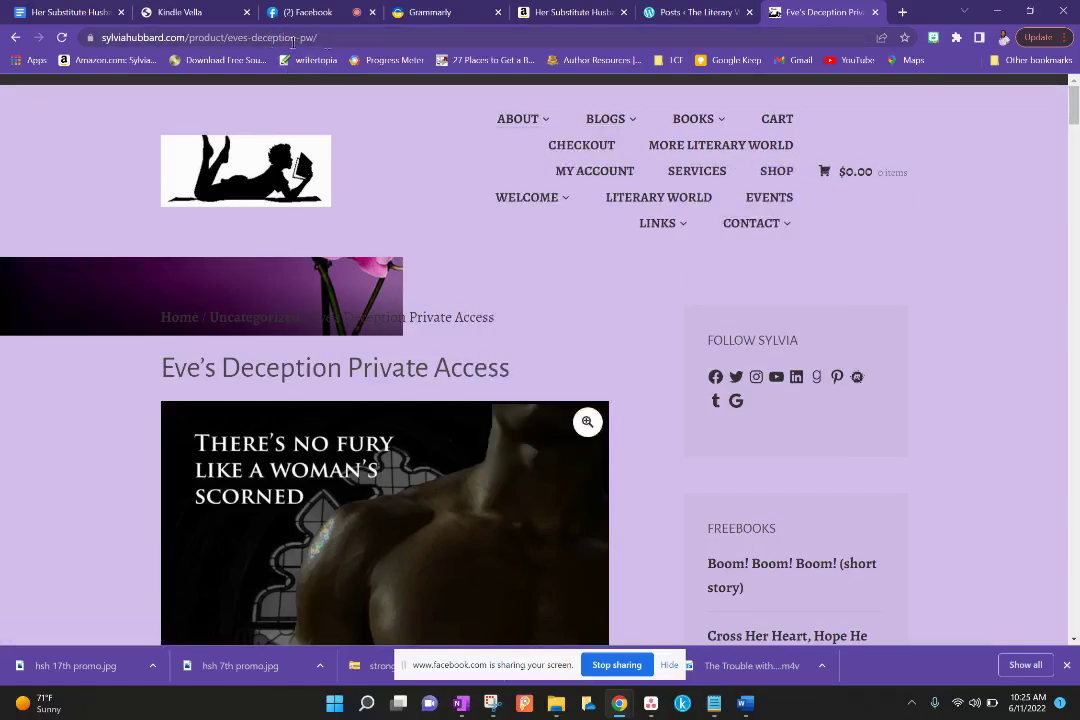
scroll(470, 235, "down", 2)
scroll(470, 235, "up", 1)
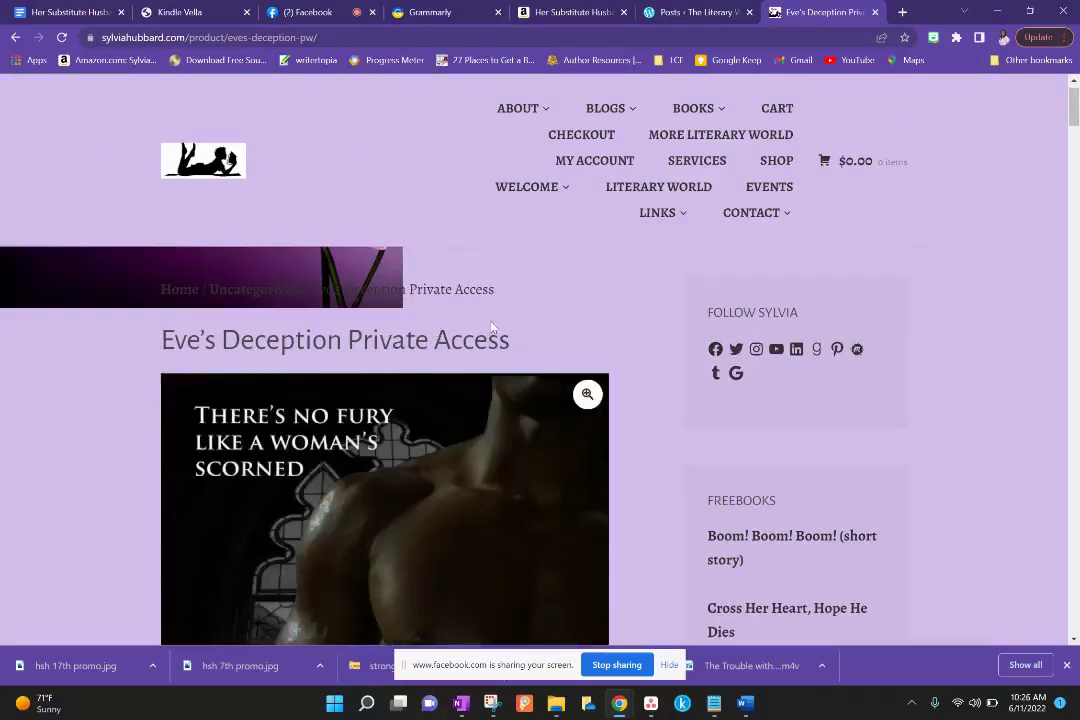
Open the site's shop and look through the products and prices on its first and second pages.
left_click(777, 162)
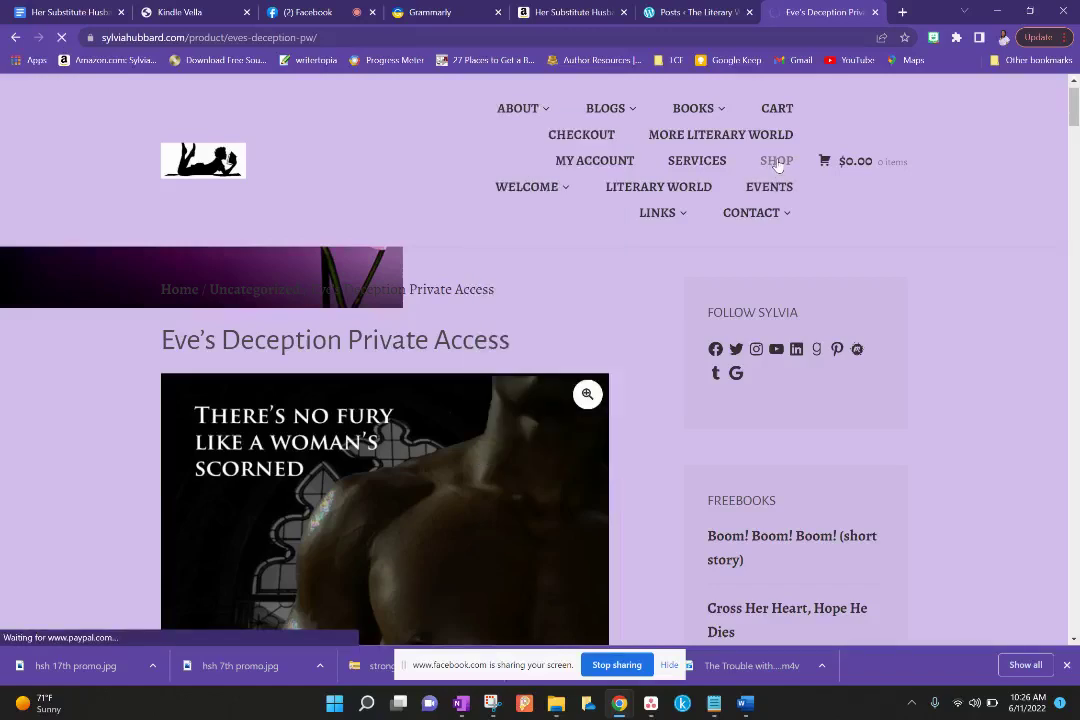
scroll(775, 168, "down", 2)
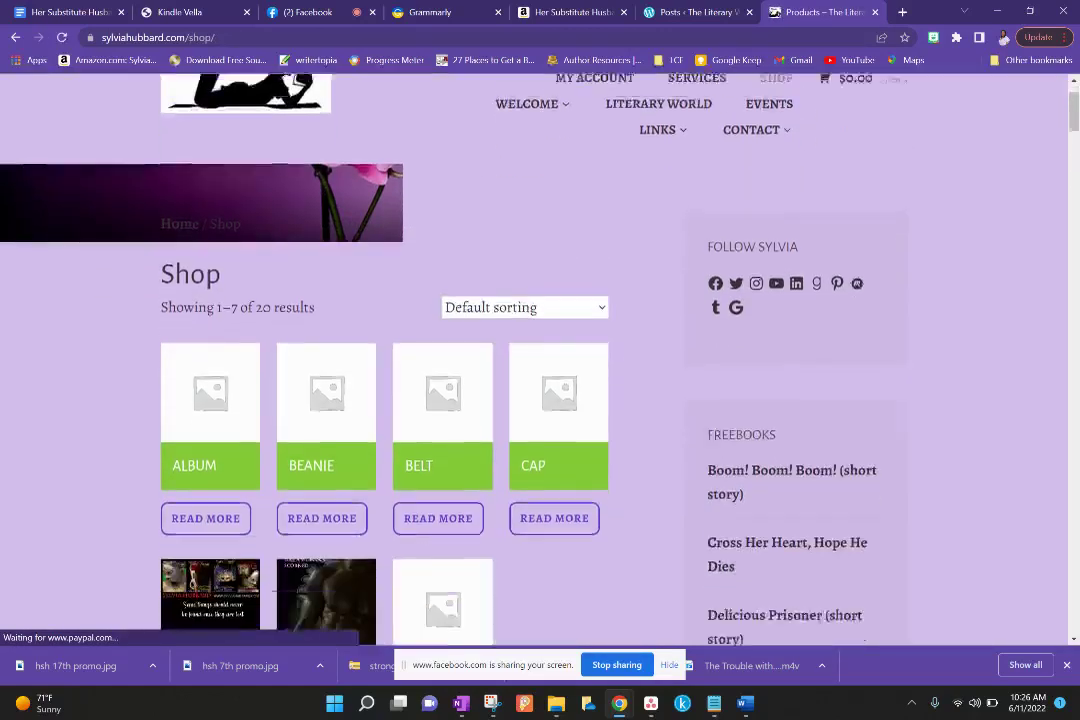
scroll(400, 400, "down", 2)
scroll(540, 400, "up", 2)
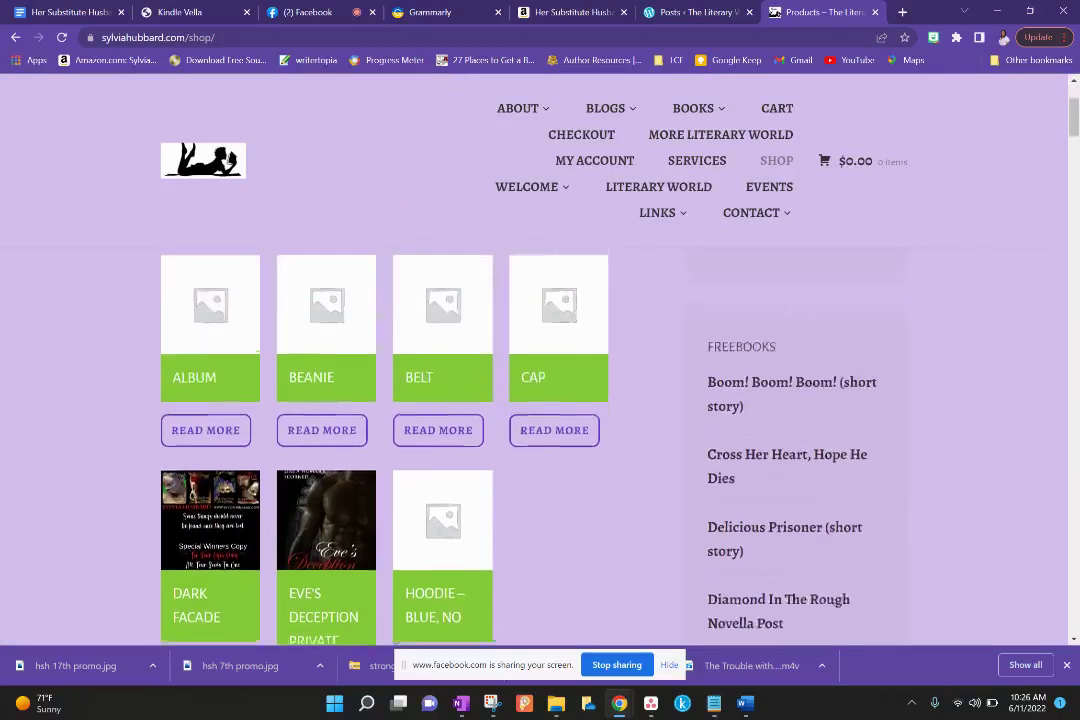
scroll(540, 400, "down", 1)
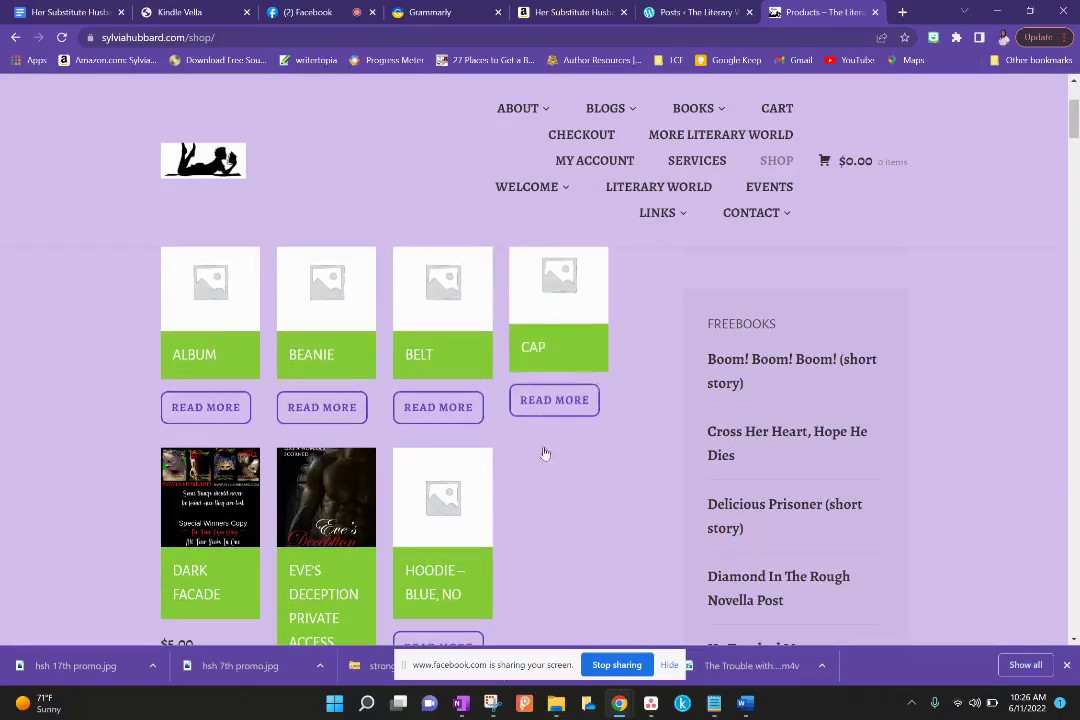
scroll(247, 530, "down", 1)
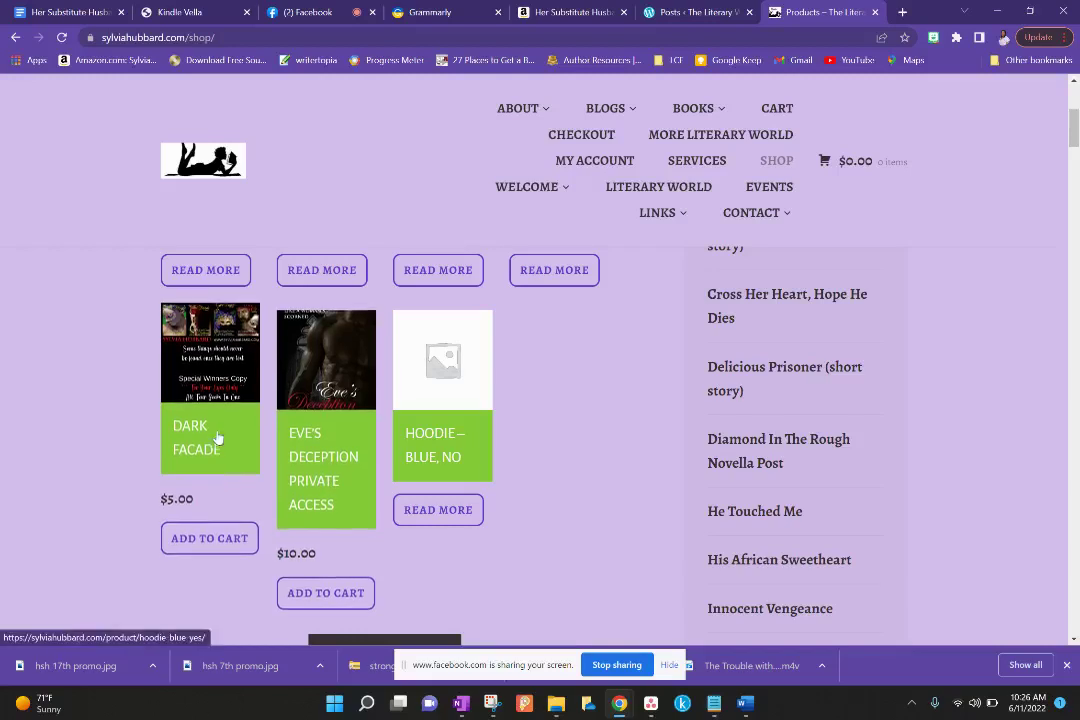
scroll(400, 440, "down", 2)
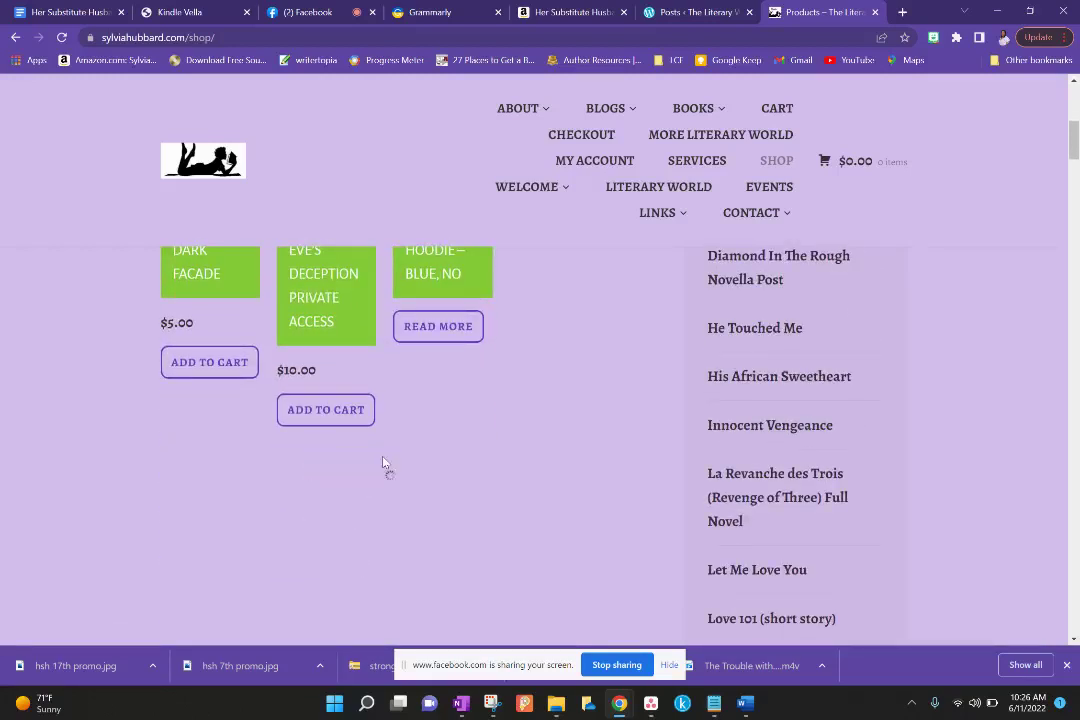
scroll(483, 471, "down", 5)
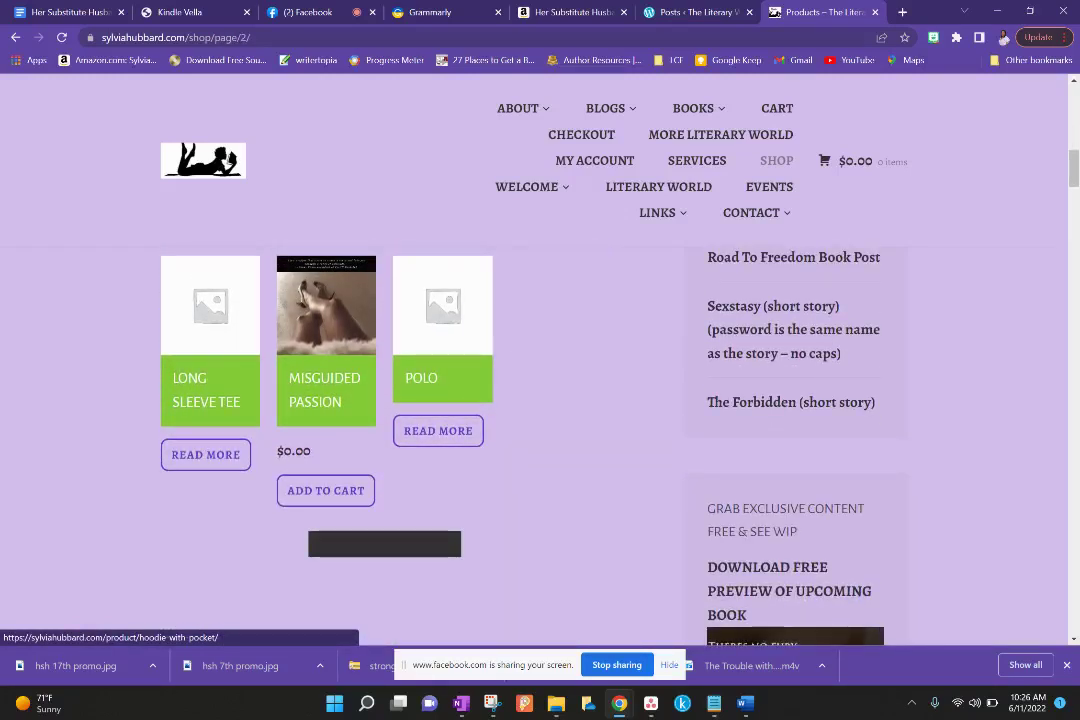
scroll(326, 420, "up", 2)
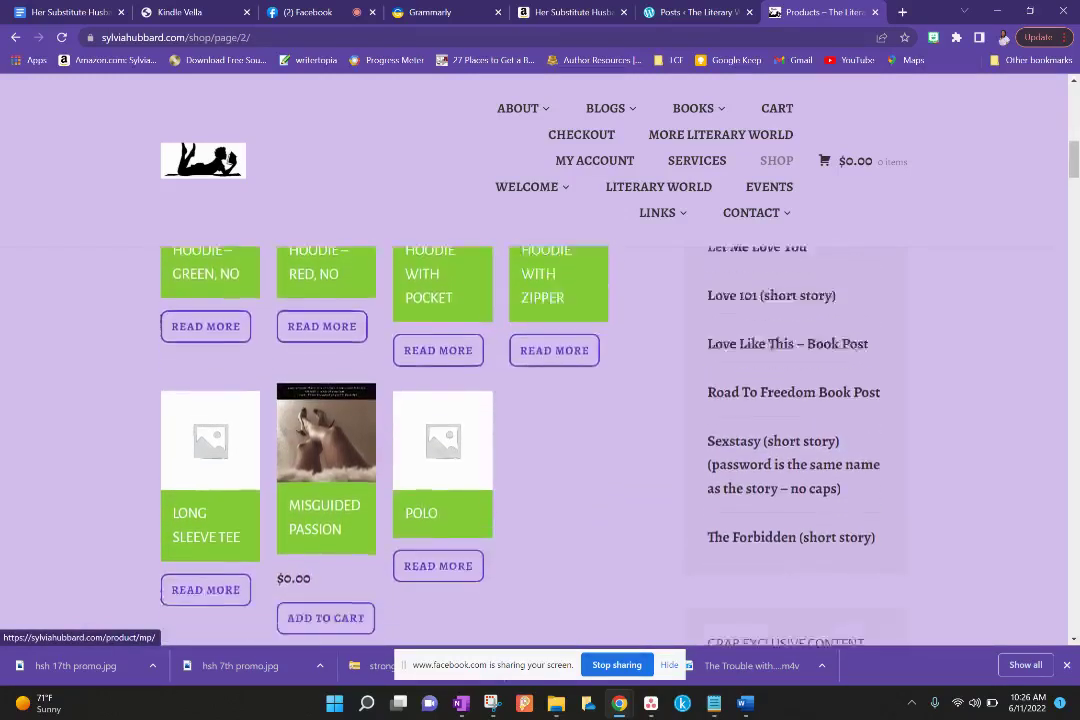
scroll(326, 430, "up", 10)
scroll(326, 500, "down", 2)
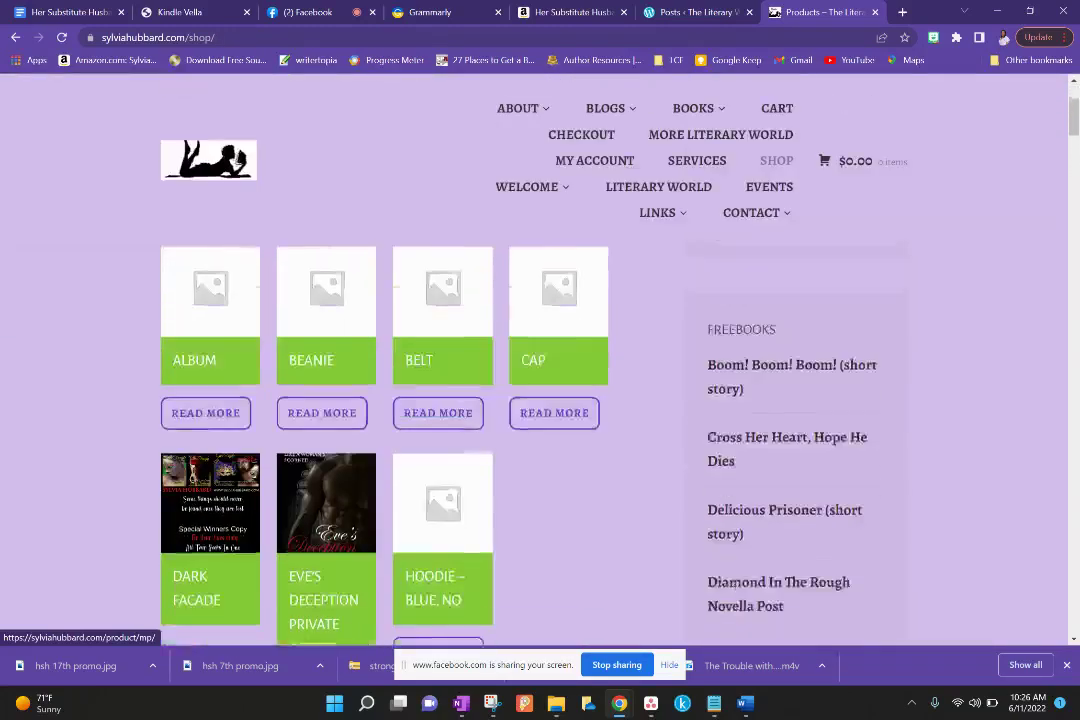
scroll(326, 500, "down", 1)
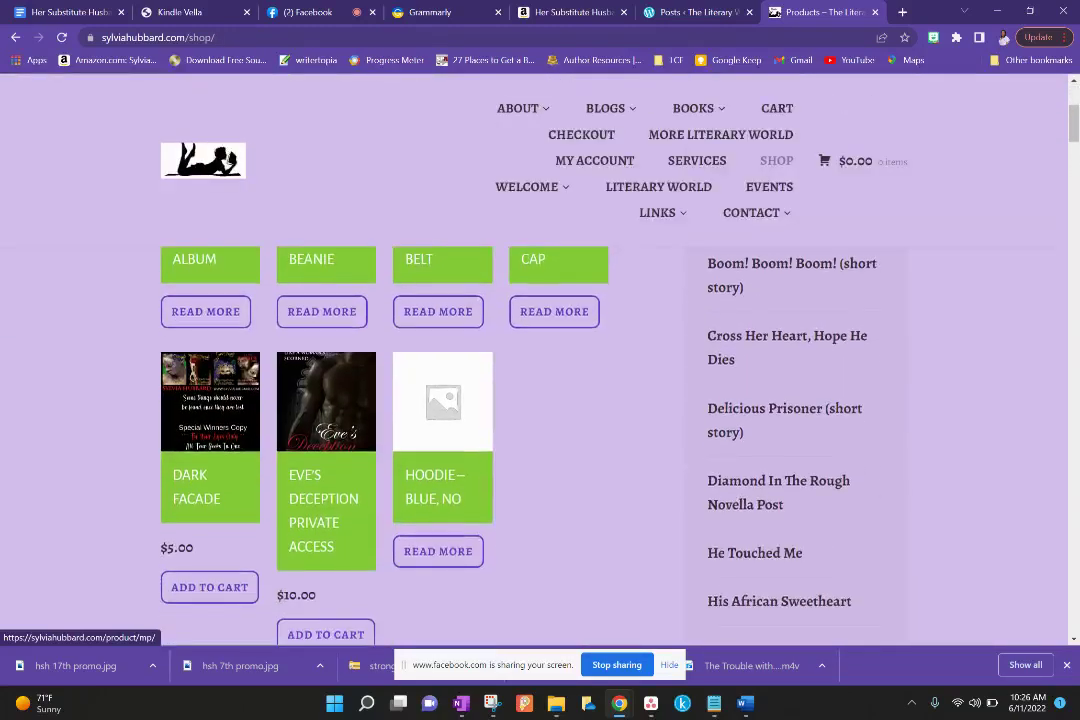
Open Eve's Deception Private Access from the shop and examine its price, payment options, description, teaser link and related products.
left_click(318, 503)
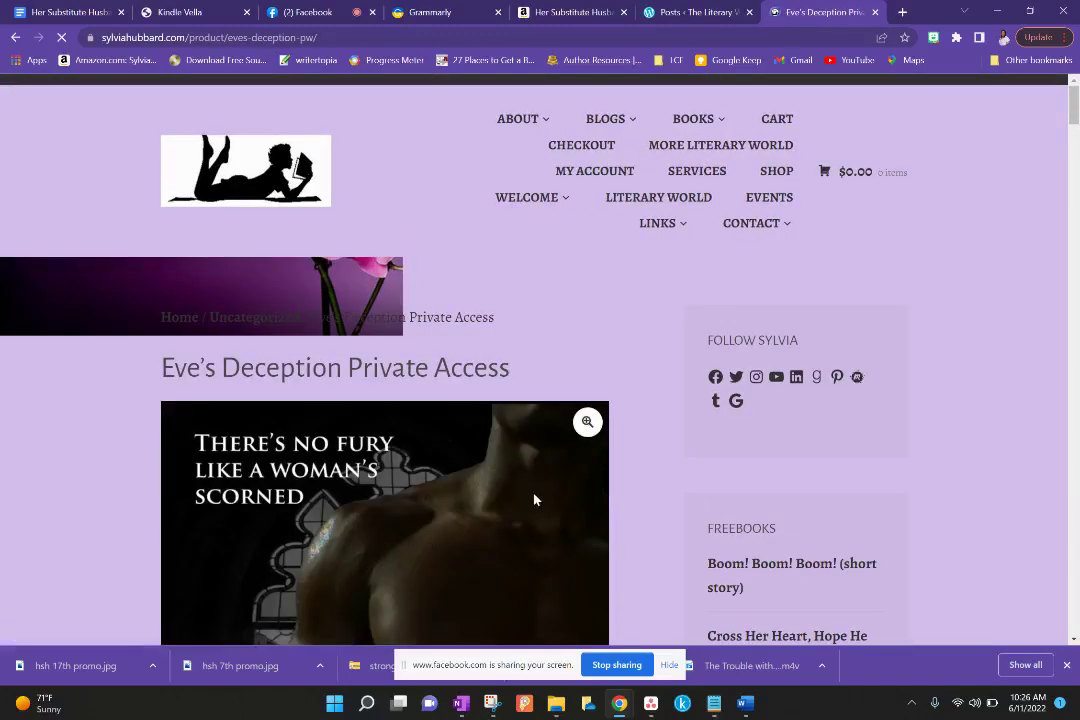
scroll(535, 499, "down", 4)
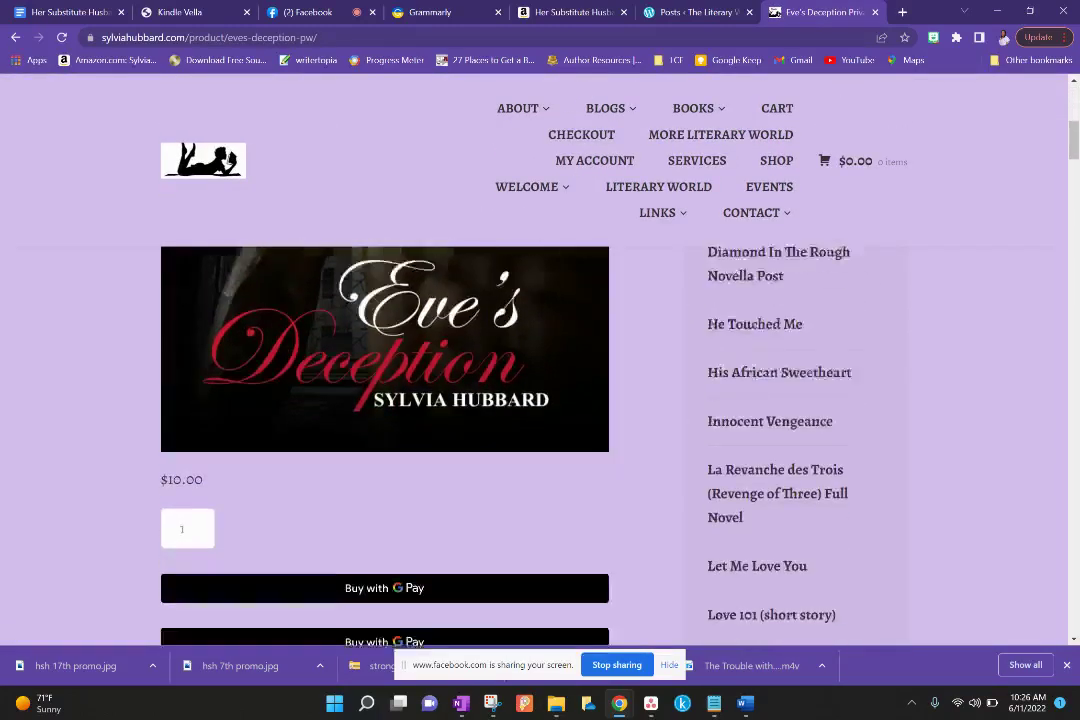
scroll(535, 450, "down", 3)
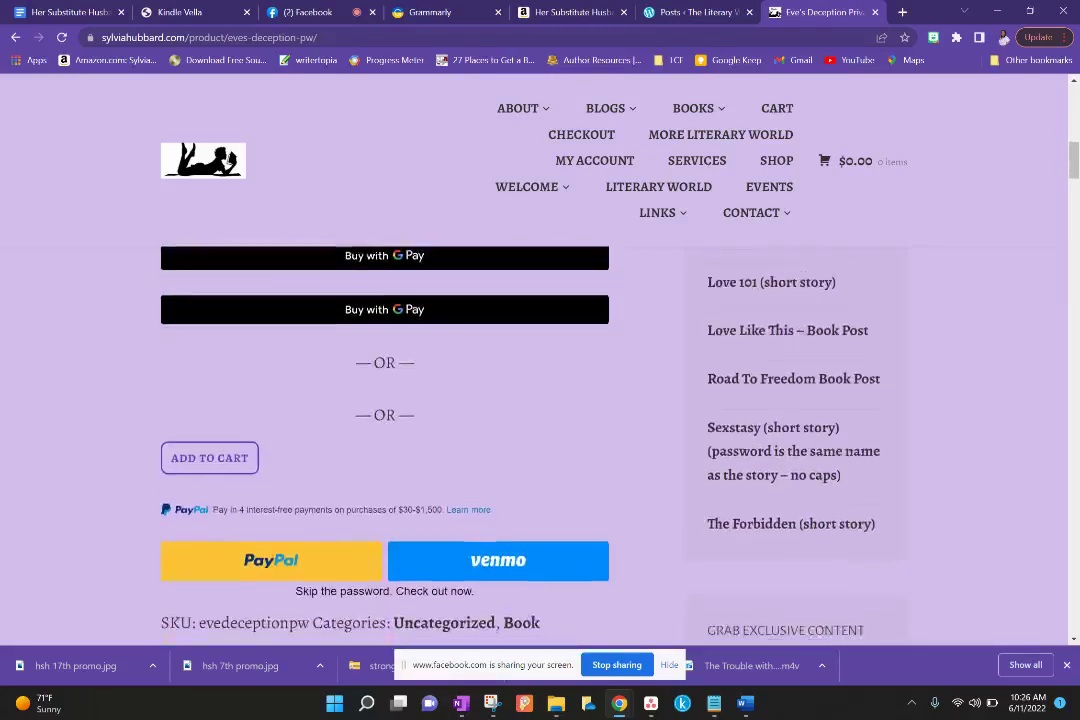
scroll(535, 450, "down", 4)
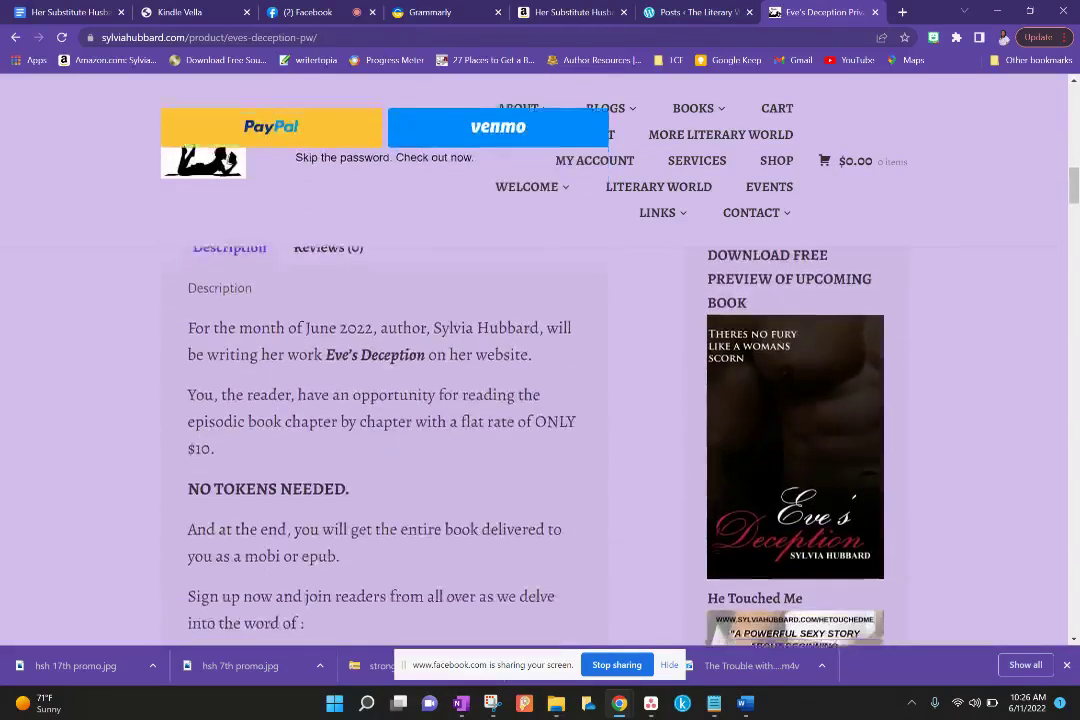
scroll(620, 143, "down", 1)
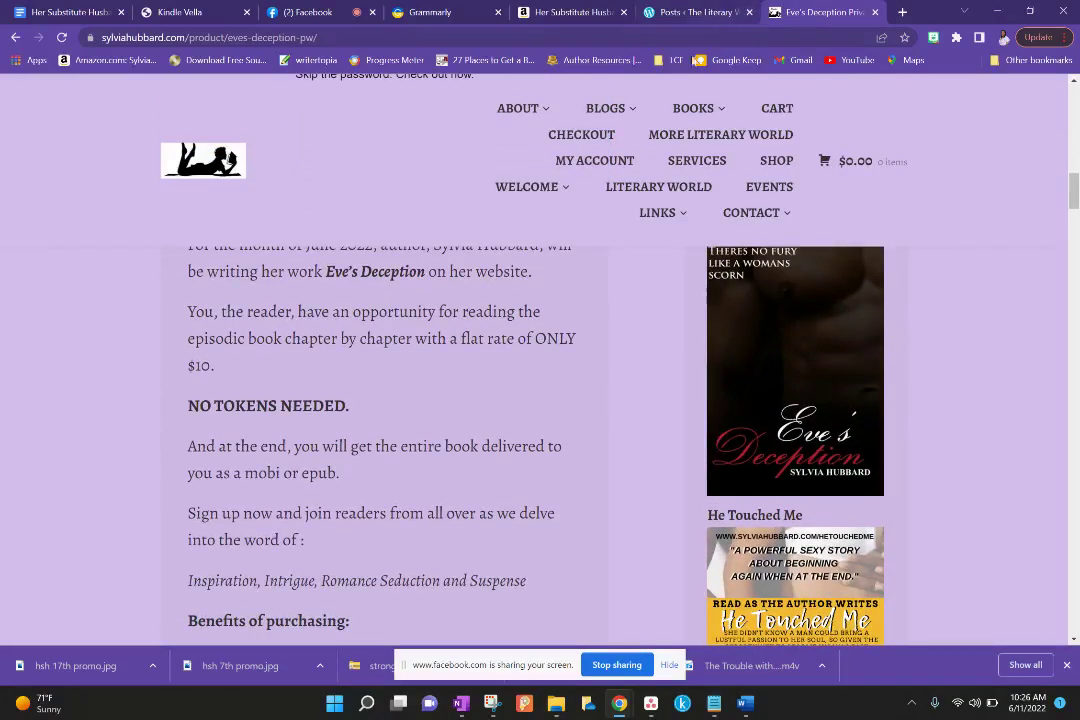
mouse_move(622, 248)
scroll(622, 248, "down", 12)
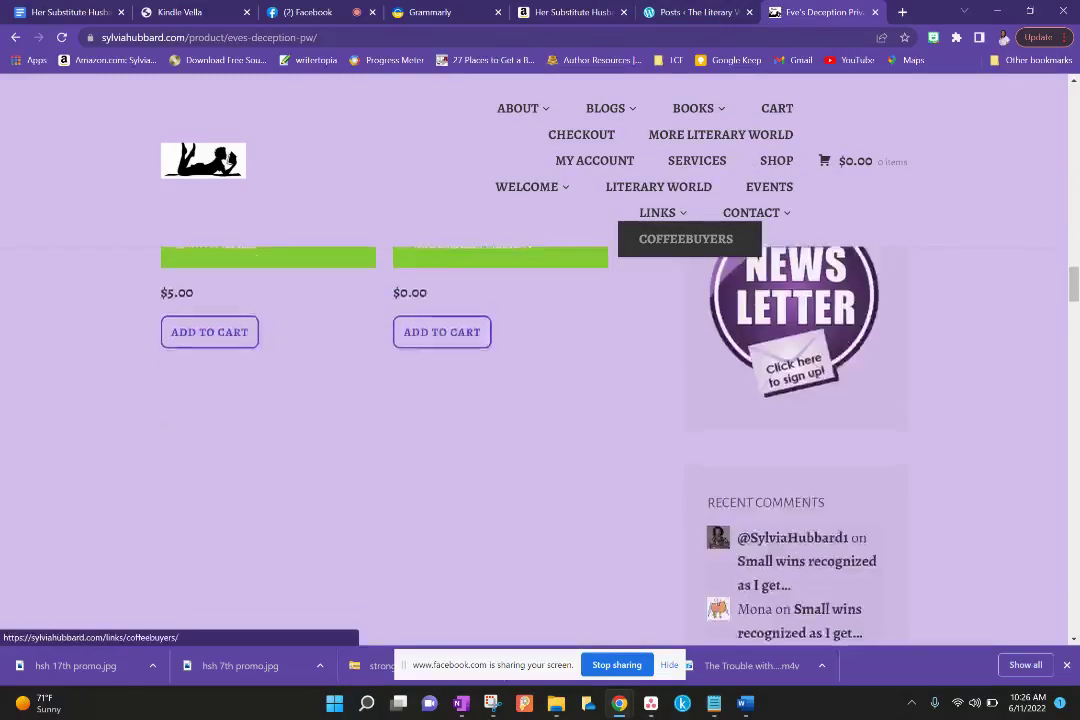
scroll(686, 238, "up", 6)
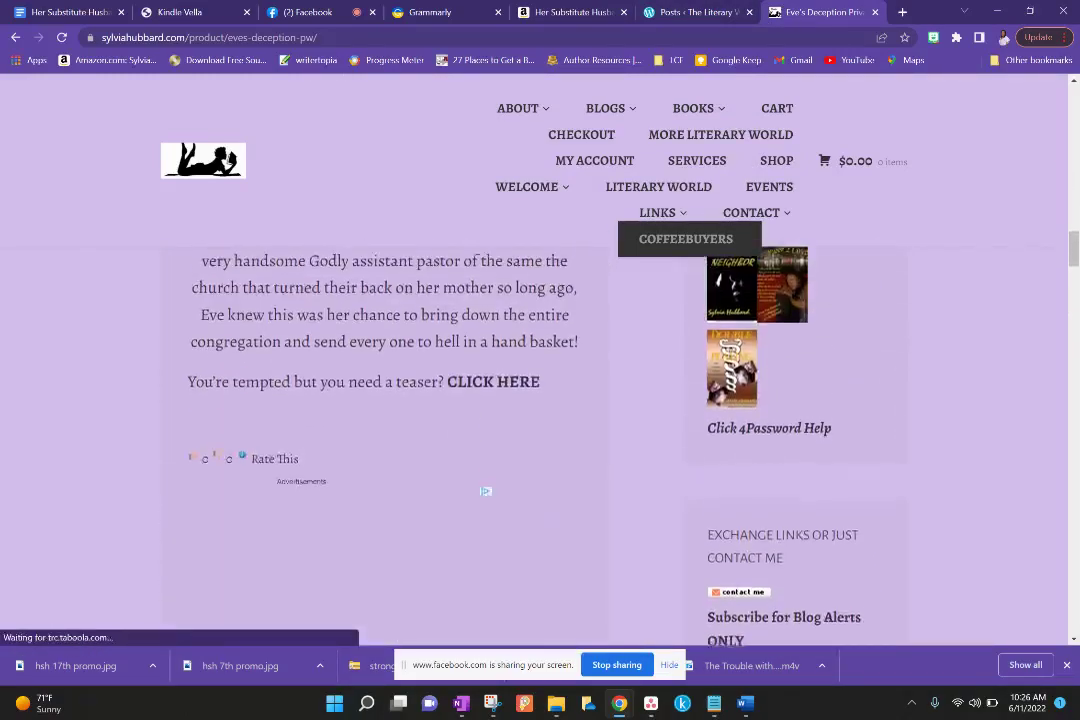
scroll(686, 238, "down", 5)
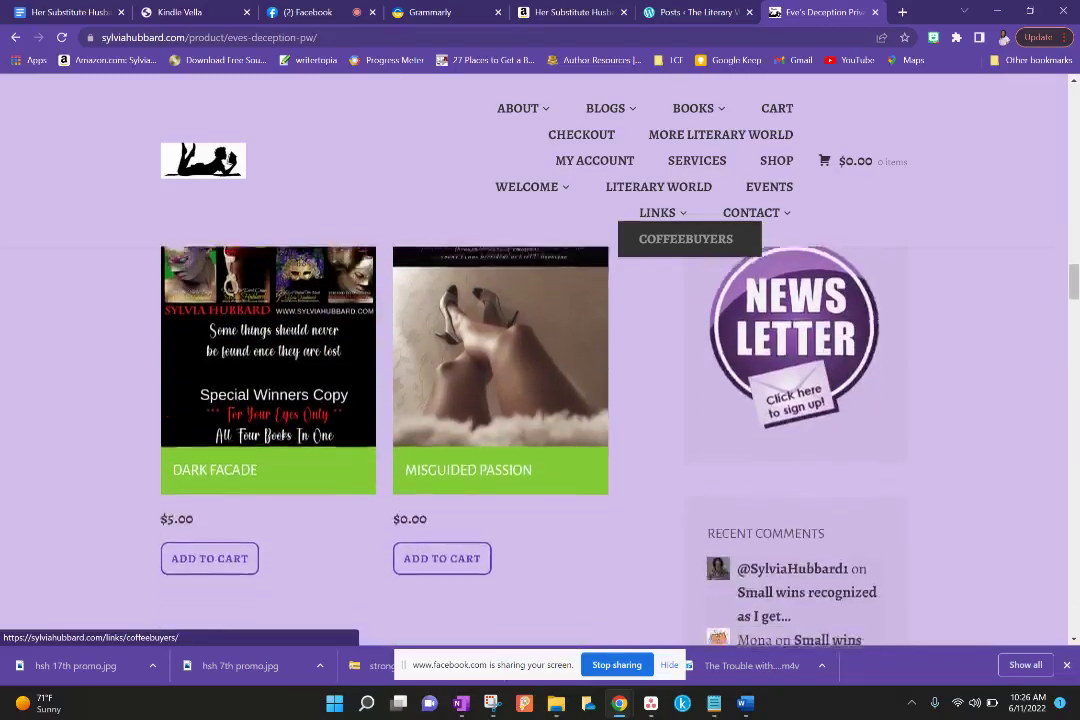
scroll(686, 238, "down", 2)
scroll(686, 238, "up", 9)
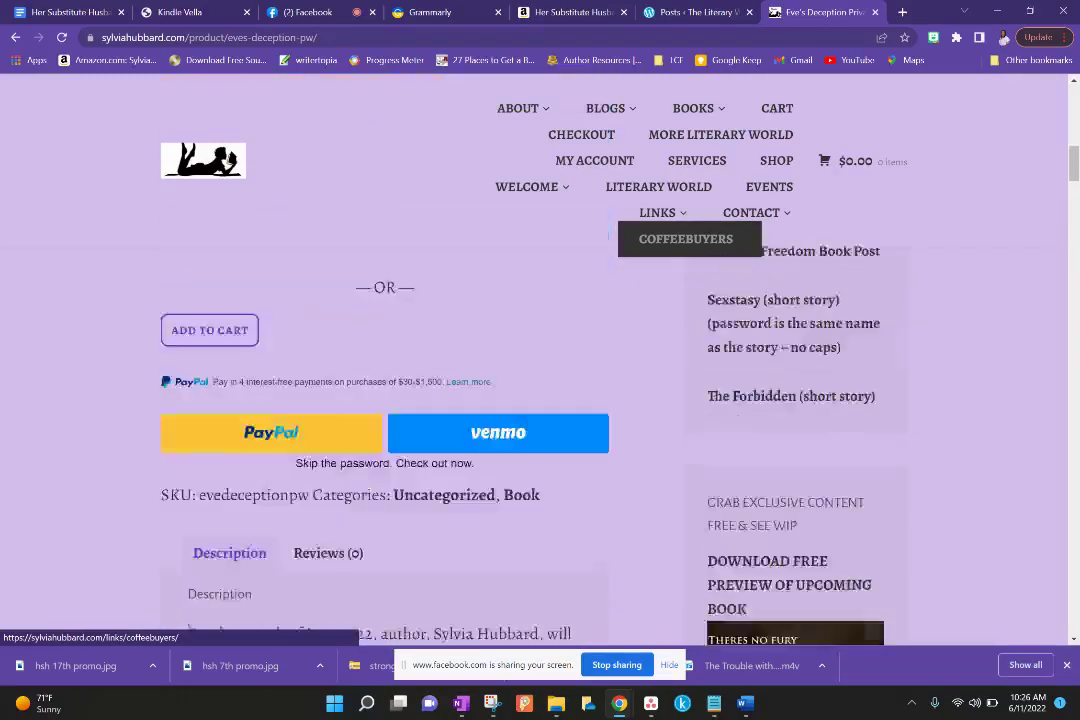
scroll(686, 238, "up", 5)
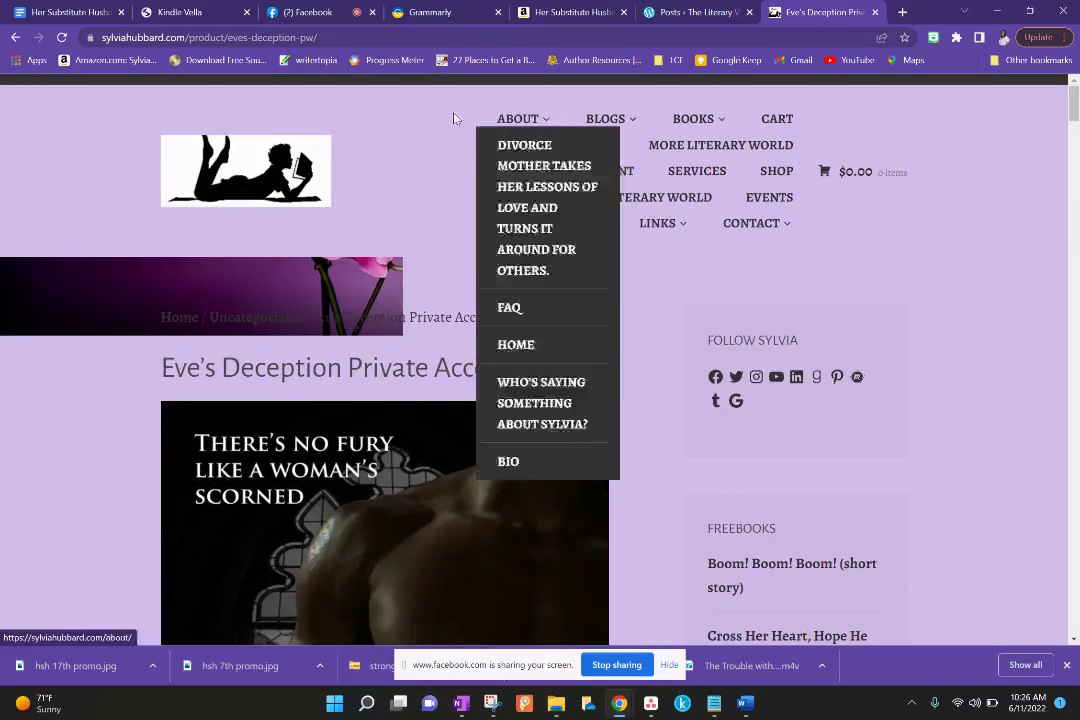
Open the Eve's Deception Private Access product for editing from the WordPress list of all products.
left_click(691, 12)
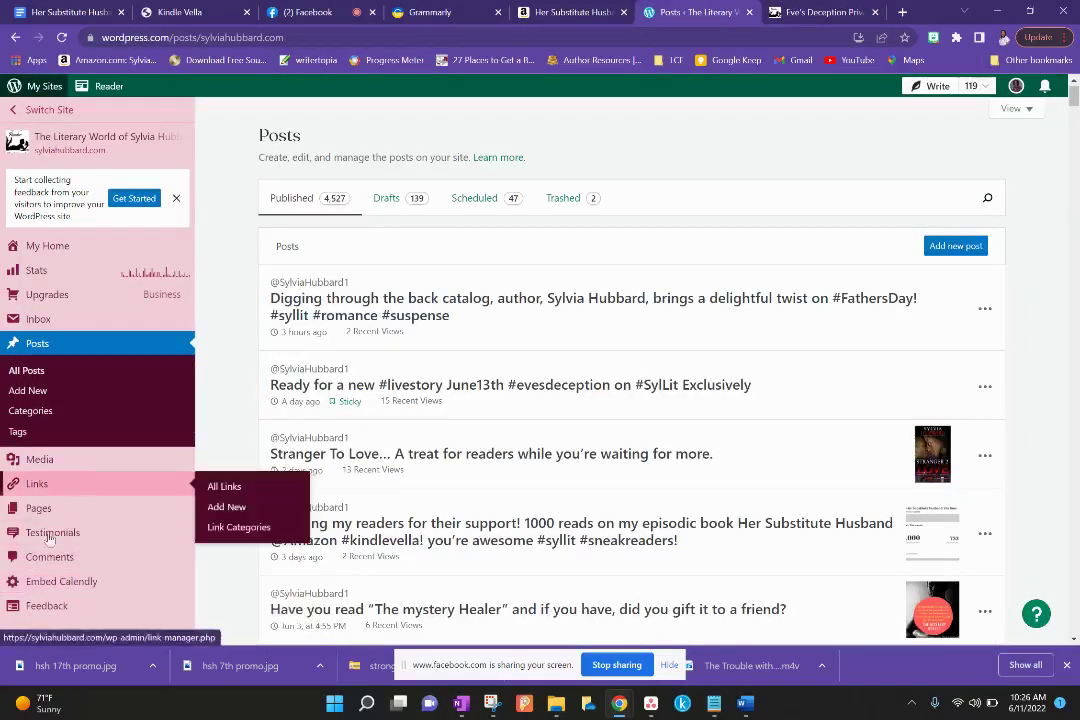
mouse_move(72, 591)
scroll(72, 591, "down", 2)
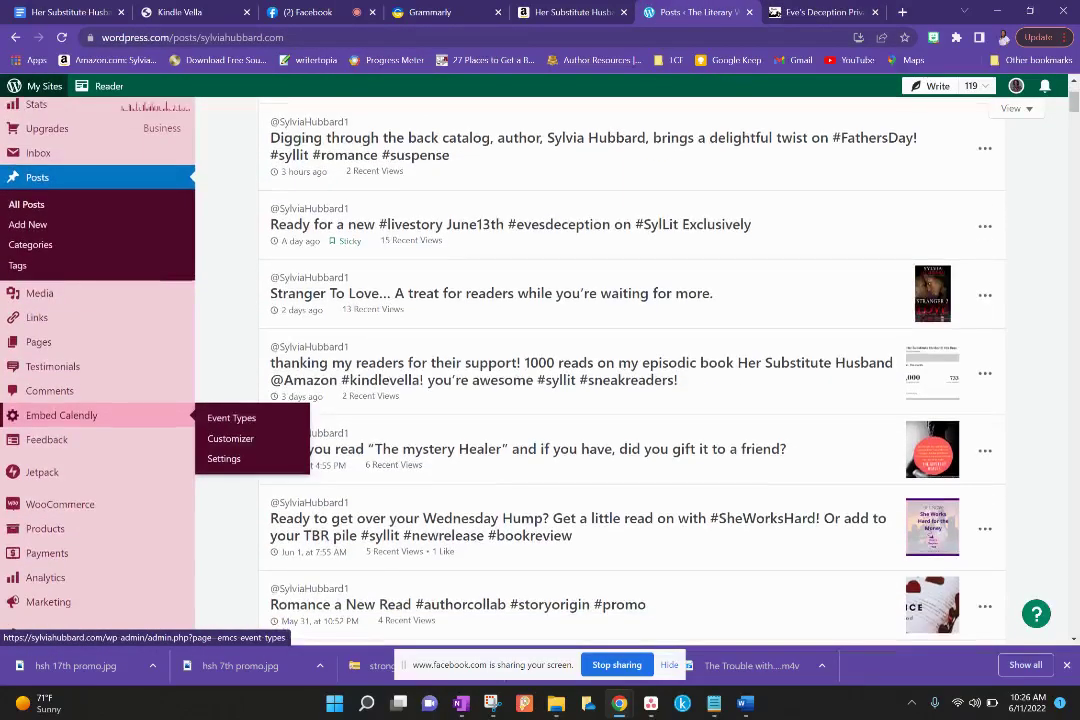
mouse_move(72, 518)
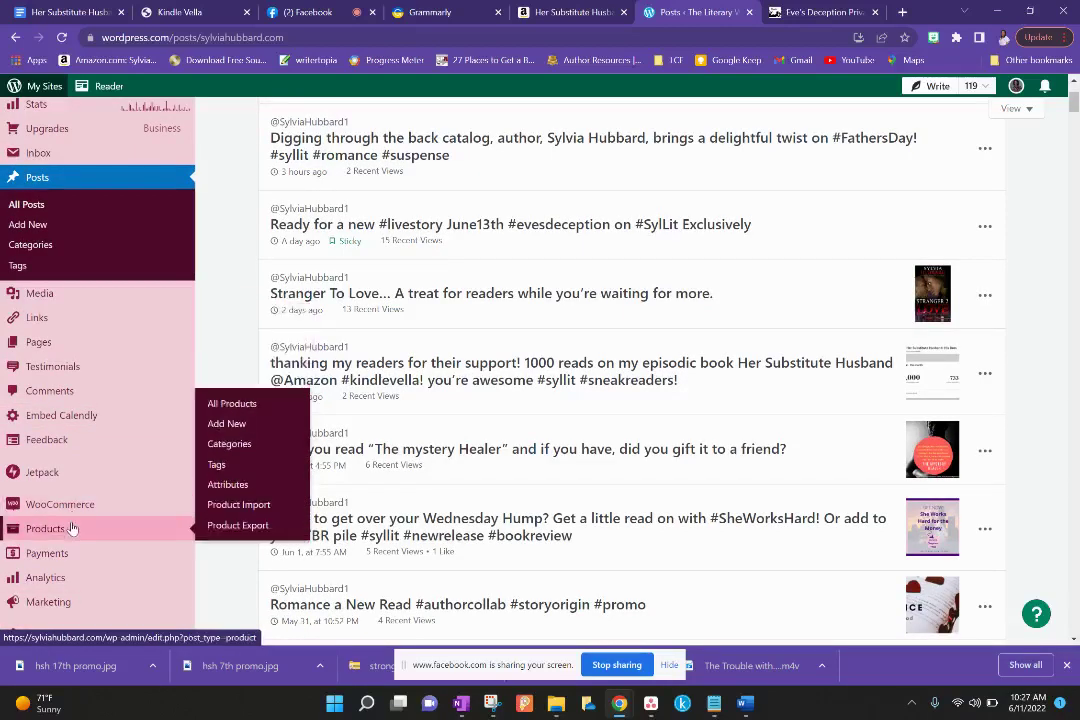
scroll(72, 528, "up", 2)
left_click(222, 557)
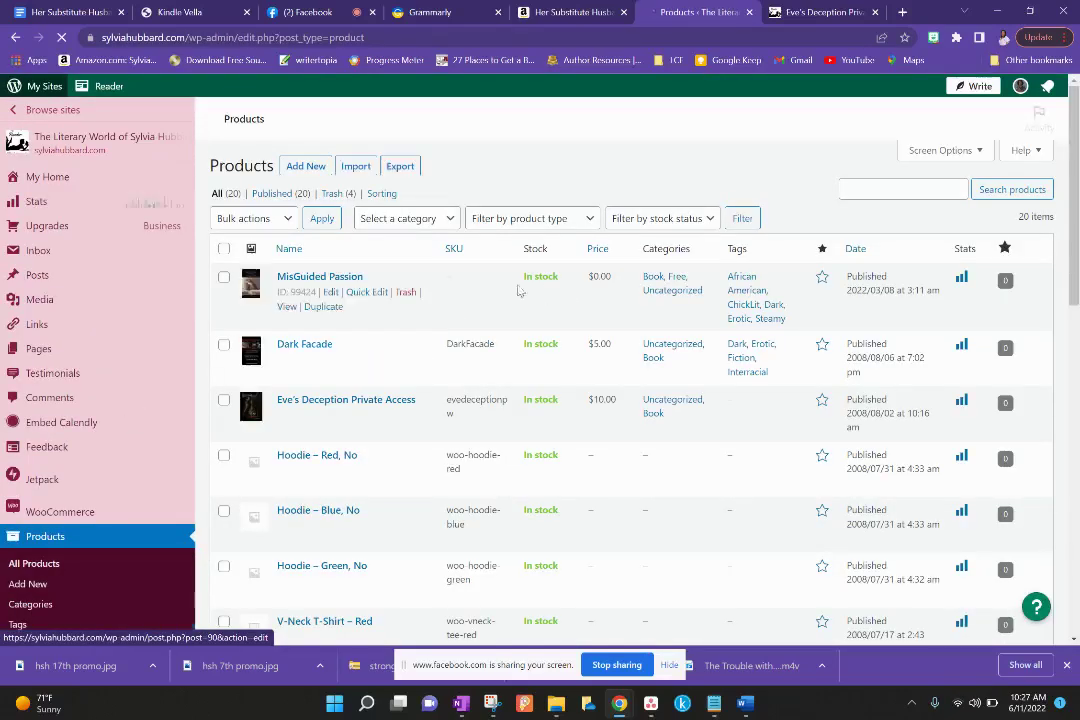
left_click(381, 400)
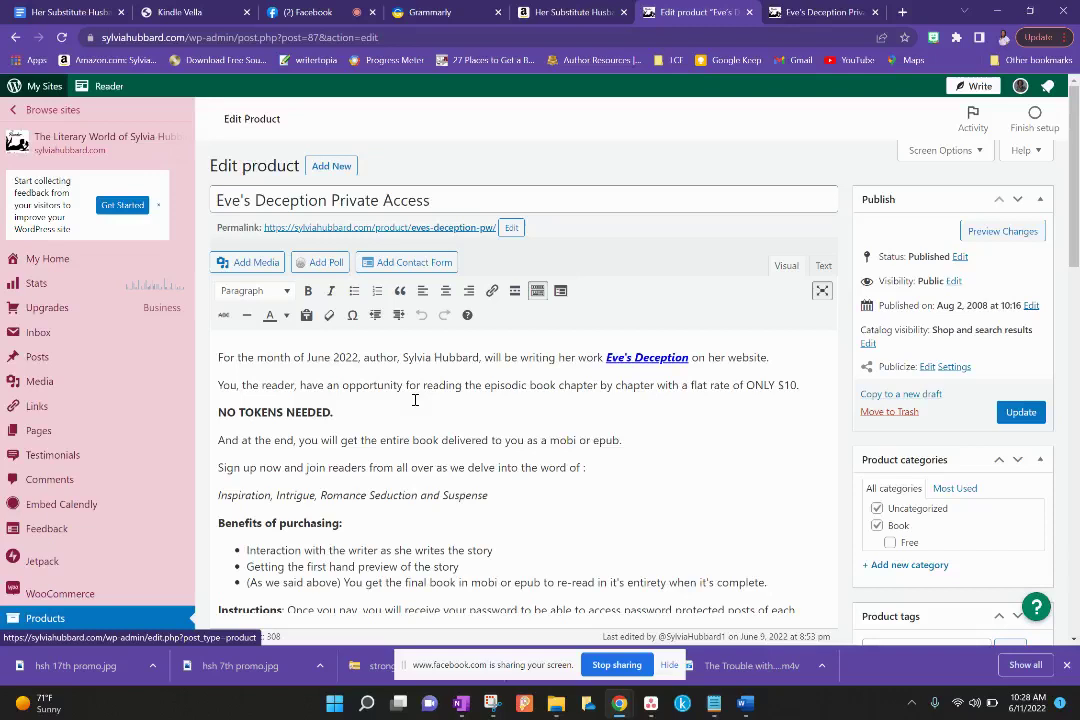
Review the Eve's Deception Private Access description, including the flat-rate offer, purchase benefits, password instructions and teaser link.
left_click(415, 401)
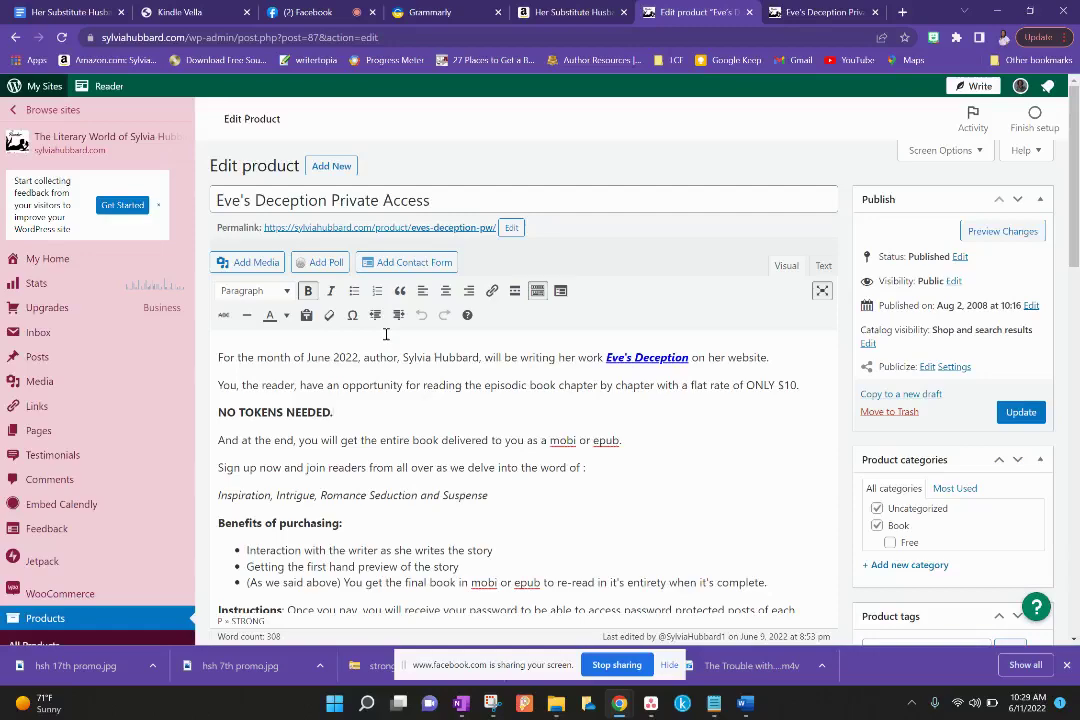
scroll(385, 334, "down", 2)
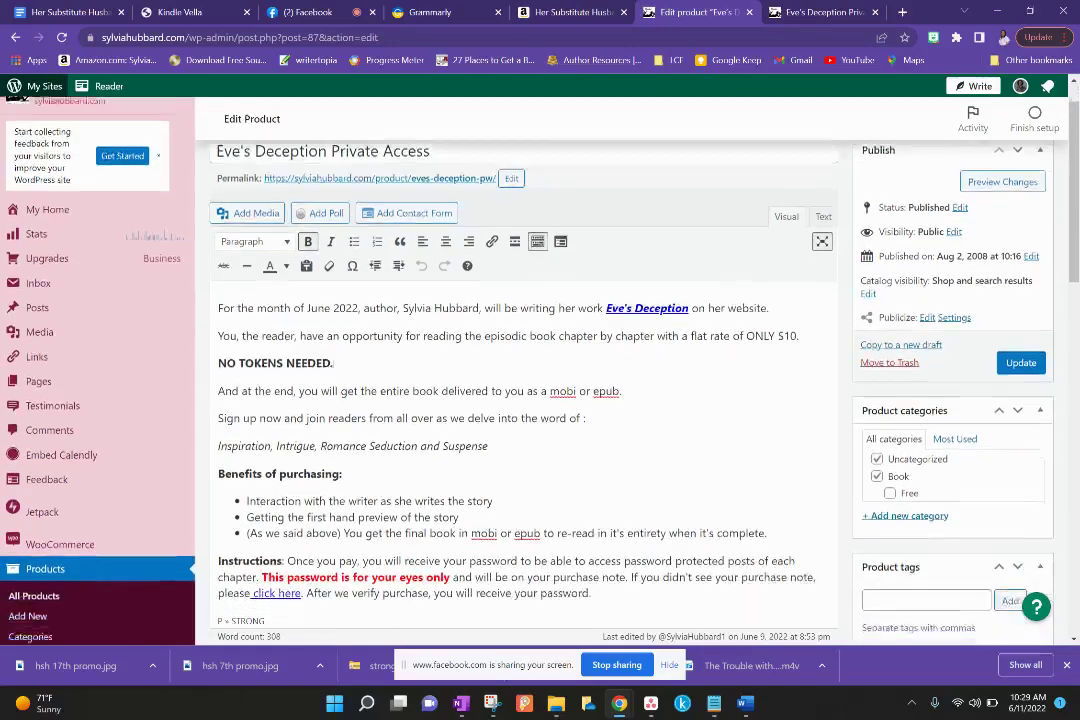
scroll(520, 400, "down", 3)
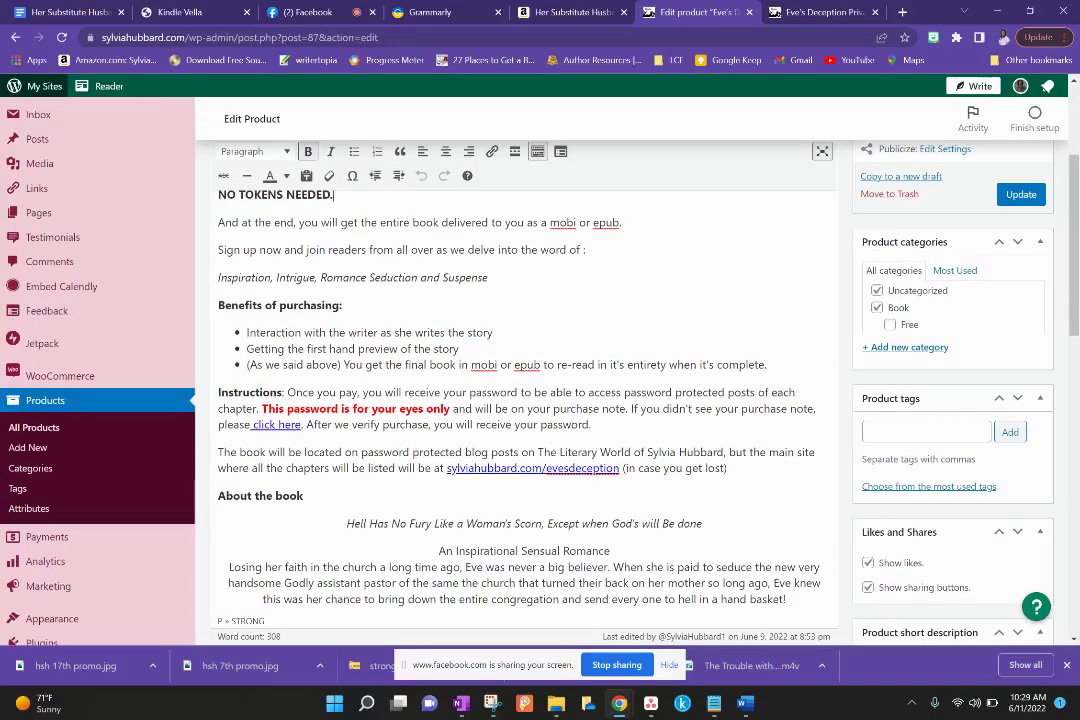
scroll(520, 400, "up", 5)
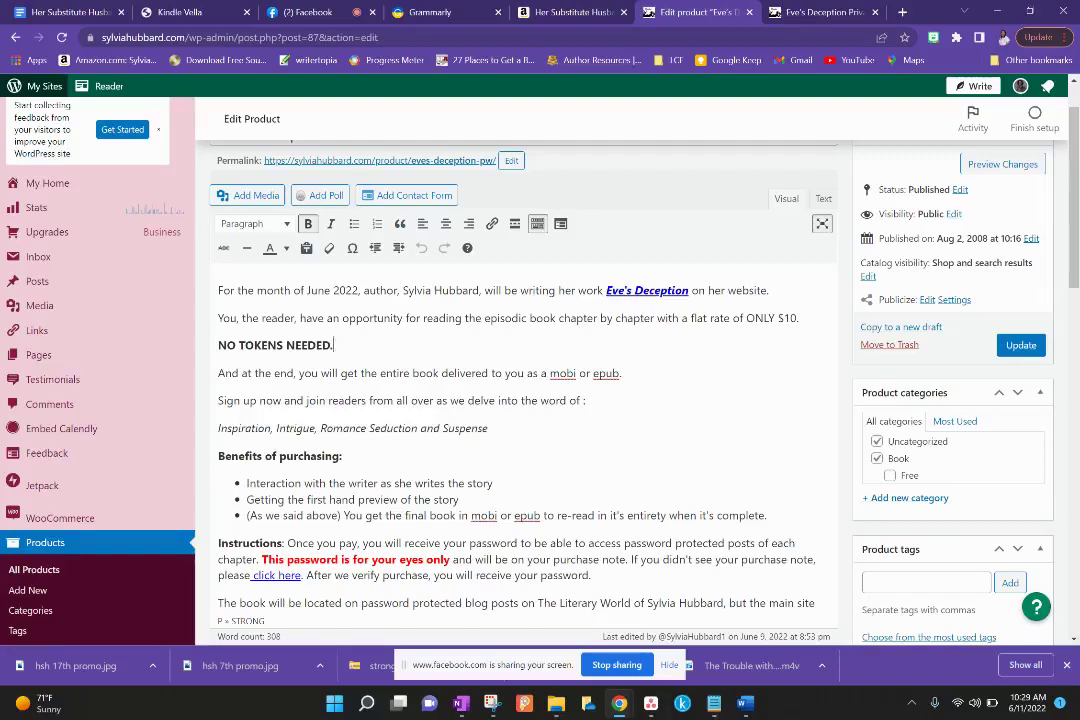
scroll(520, 400, "down", 2)
scroll(1066, 306, "down", 5)
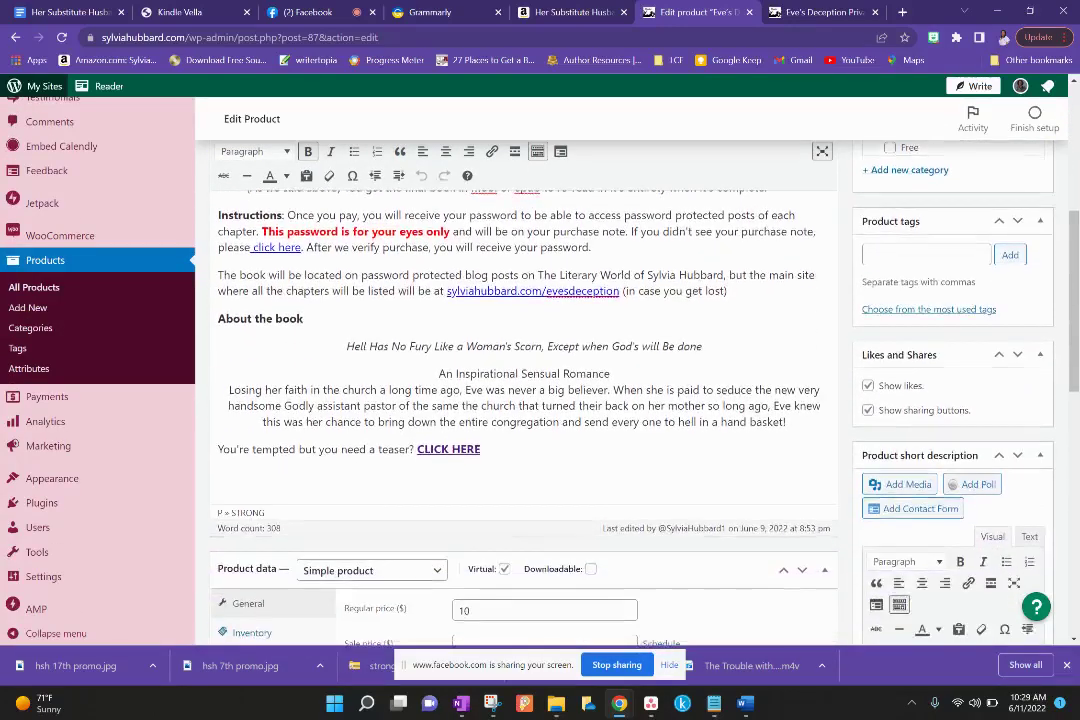
scroll(1066, 306, "up", 6)
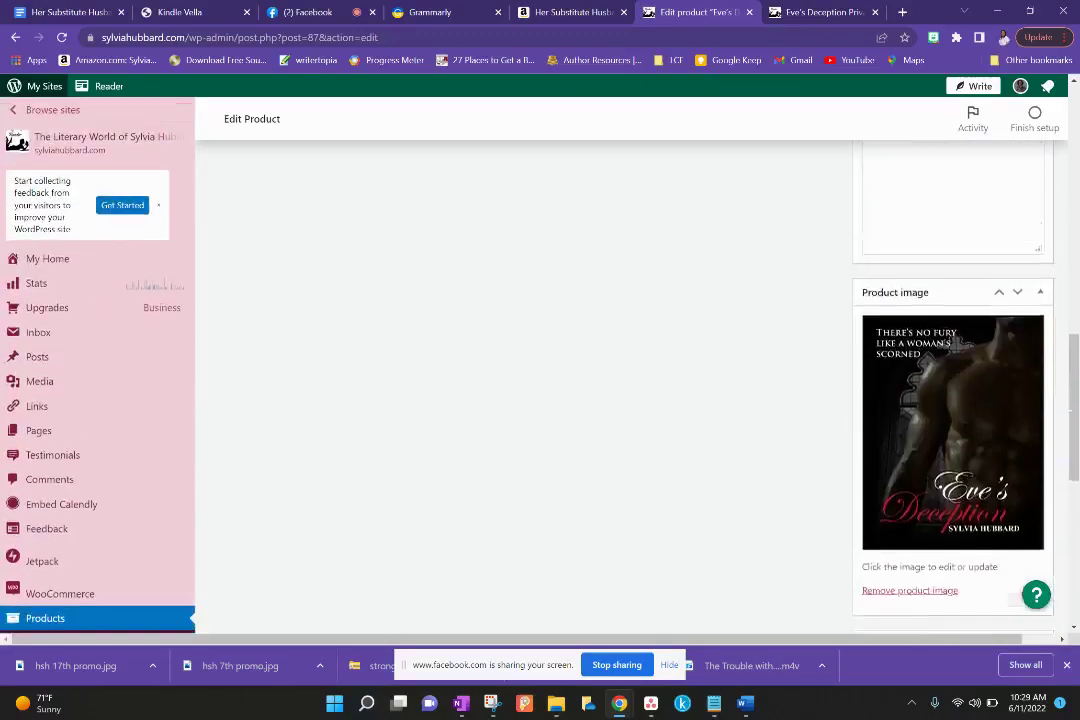
Look through the product's short description, image, gallery, reviews and product data sections, and return to its main description.
scroll(540, 380, "down", 7)
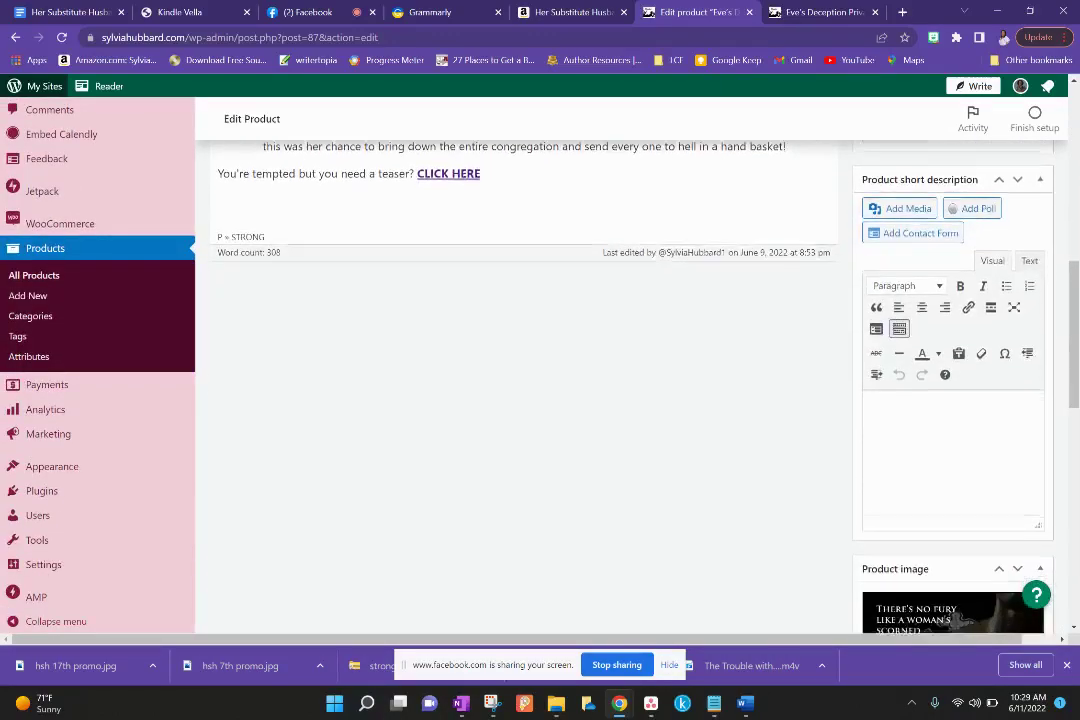
scroll(953, 400, "down", 1)
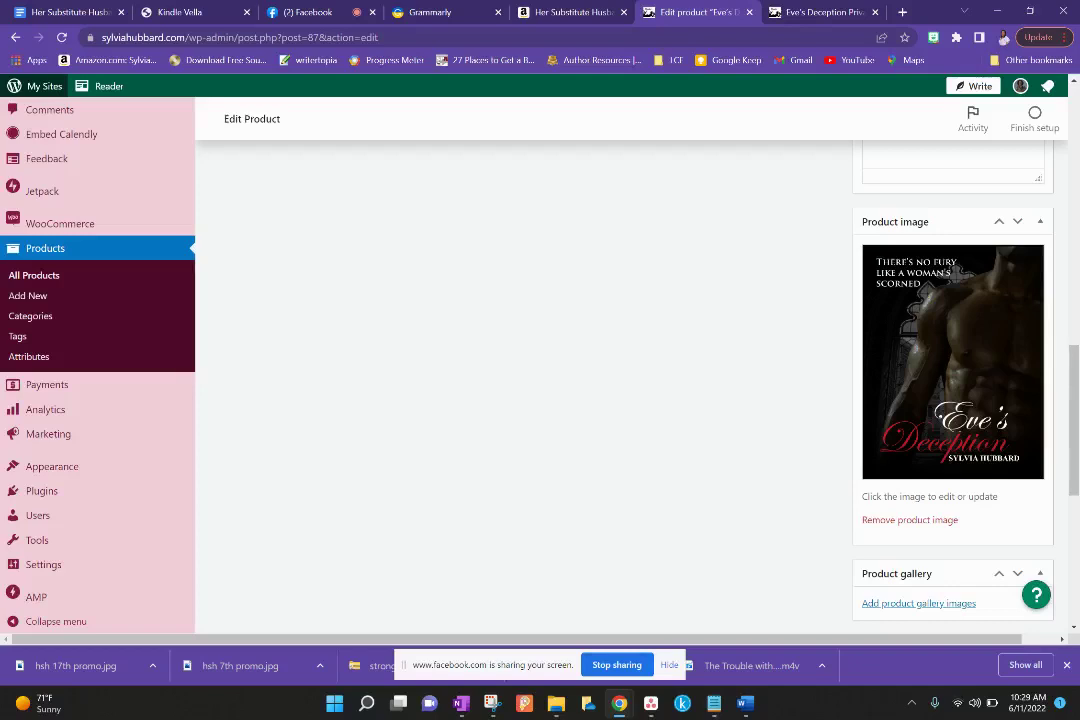
scroll(953, 400, "down", 2)
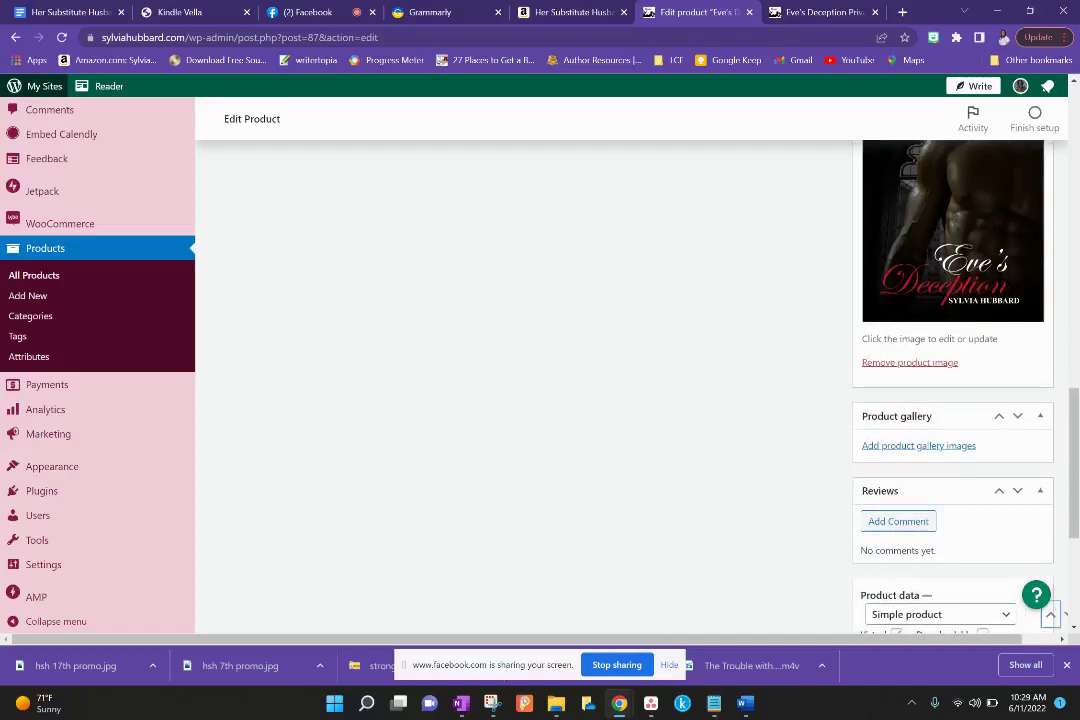
scroll(953, 400, "down", 4)
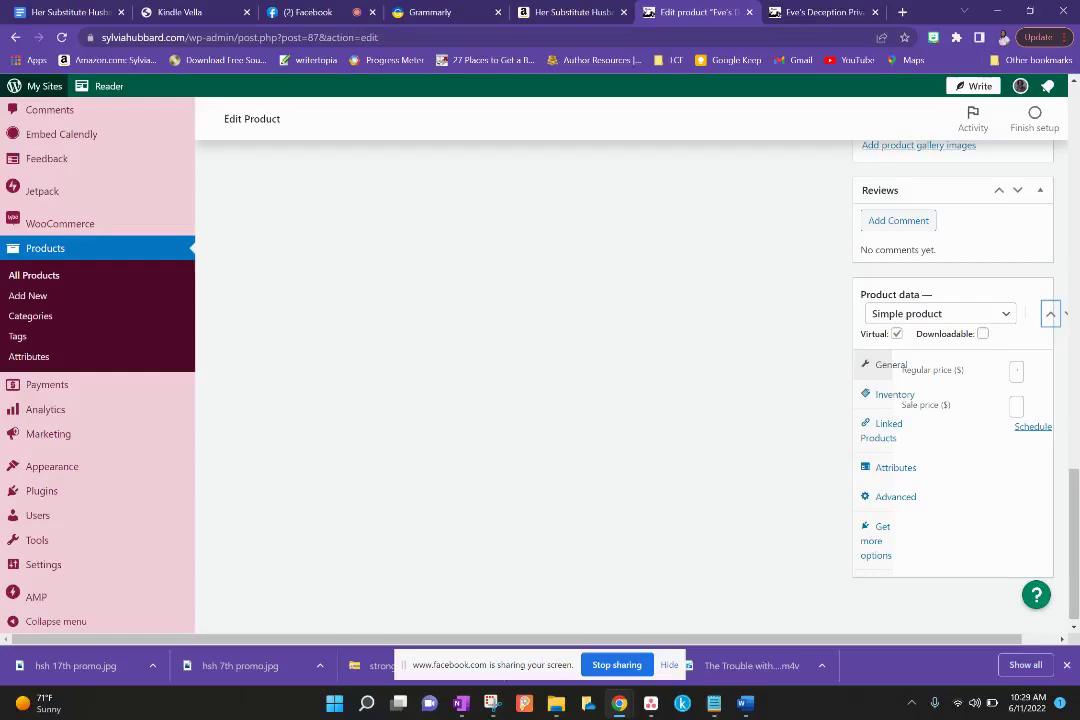
scroll(953, 400, "up", 10)
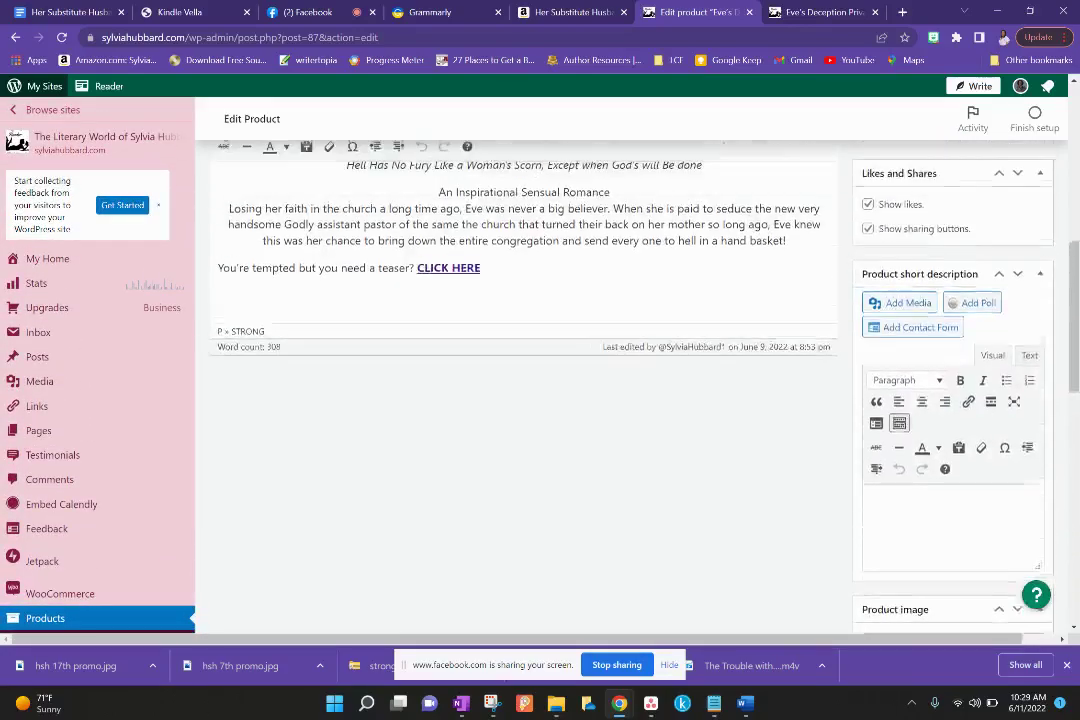
scroll(523, 380, "up", 8)
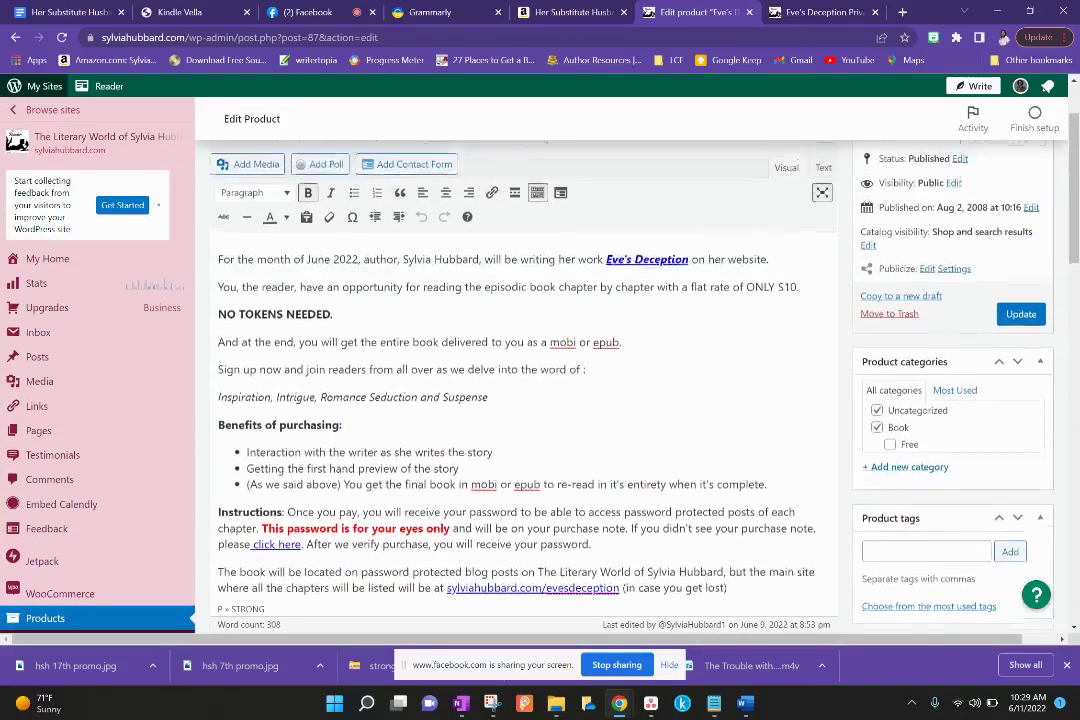
scroll(523, 380, "up", 1)
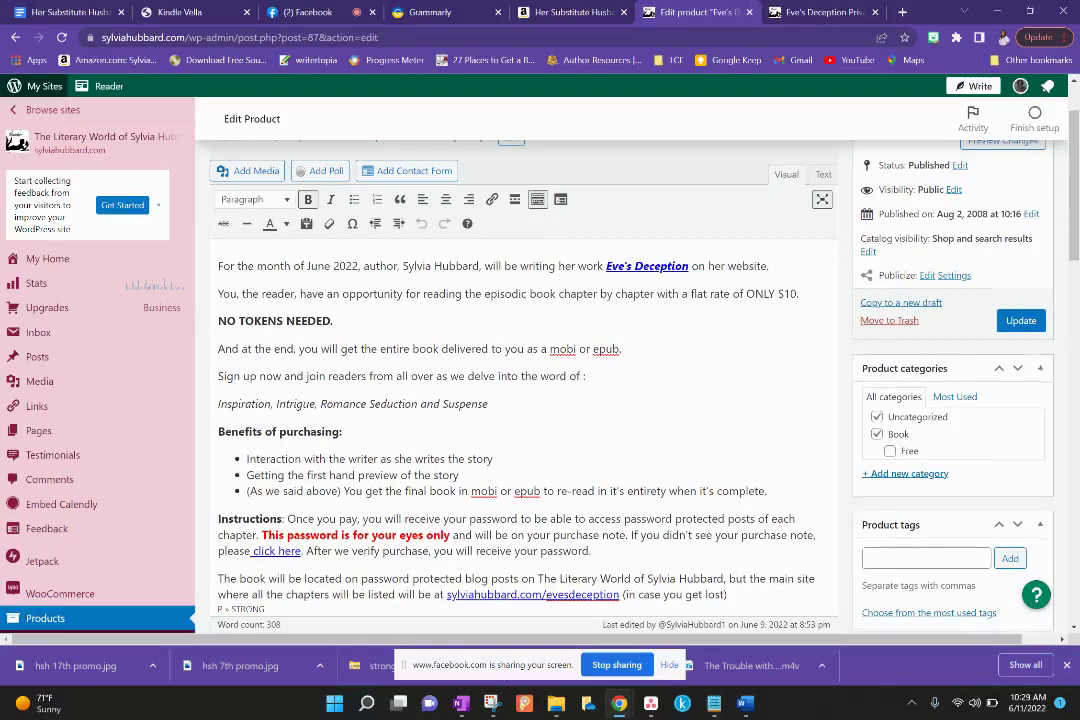
scroll(523, 380, "up", 1)
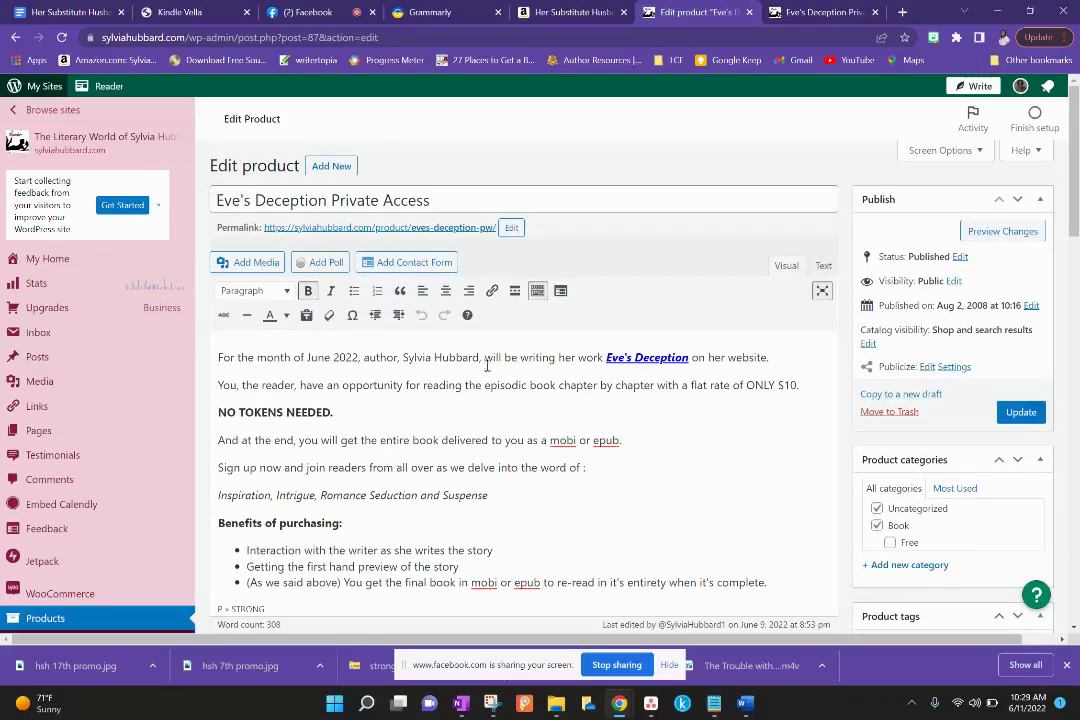
Try to move the Product data box from beneath the reviews to the area under the main description.
scroll(545, 313, "down", 1)
scroll(523, 380, "down", 6)
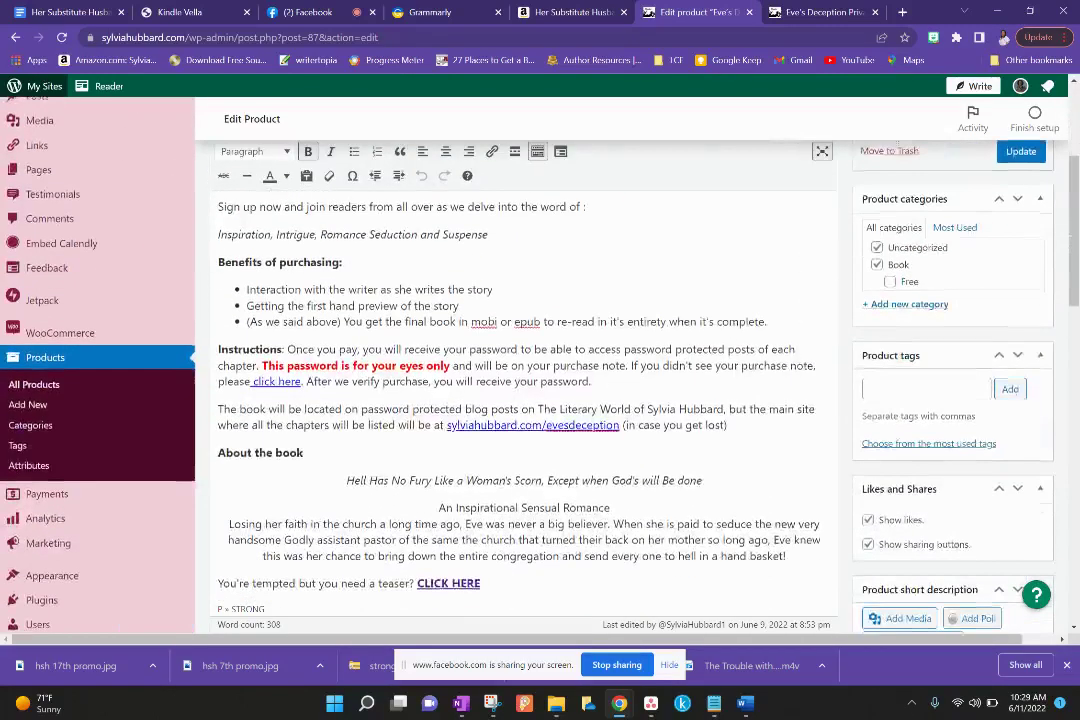
scroll(523, 380, "up", 3)
scroll(523, 380, "up", 5)
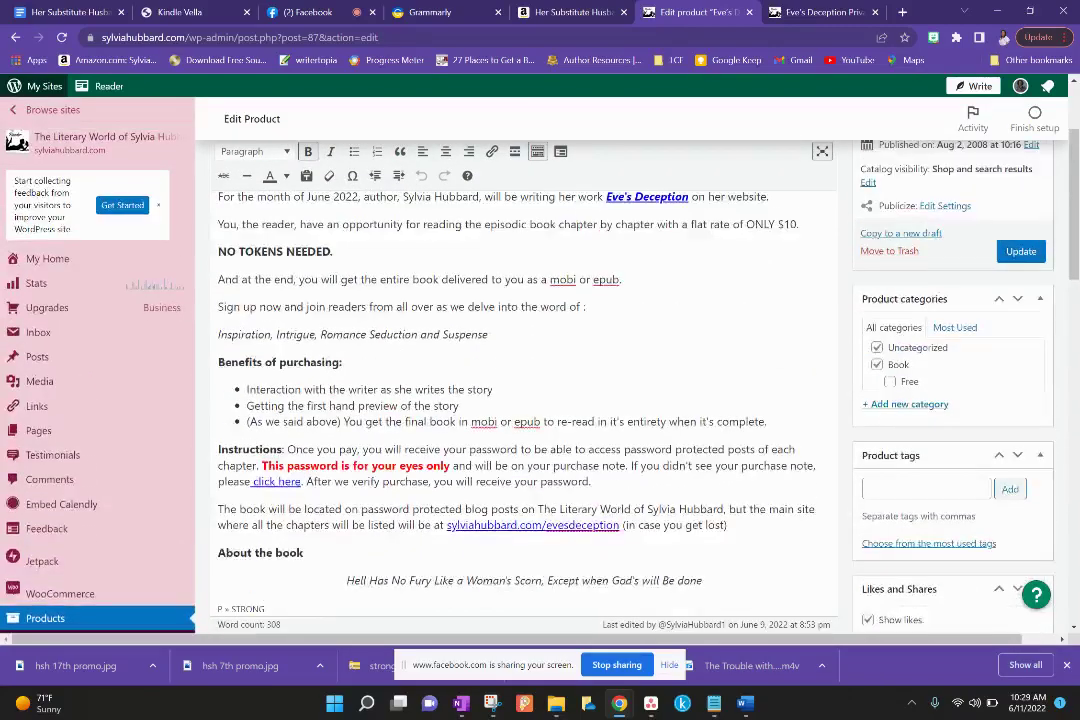
scroll(523, 380, "down", 10)
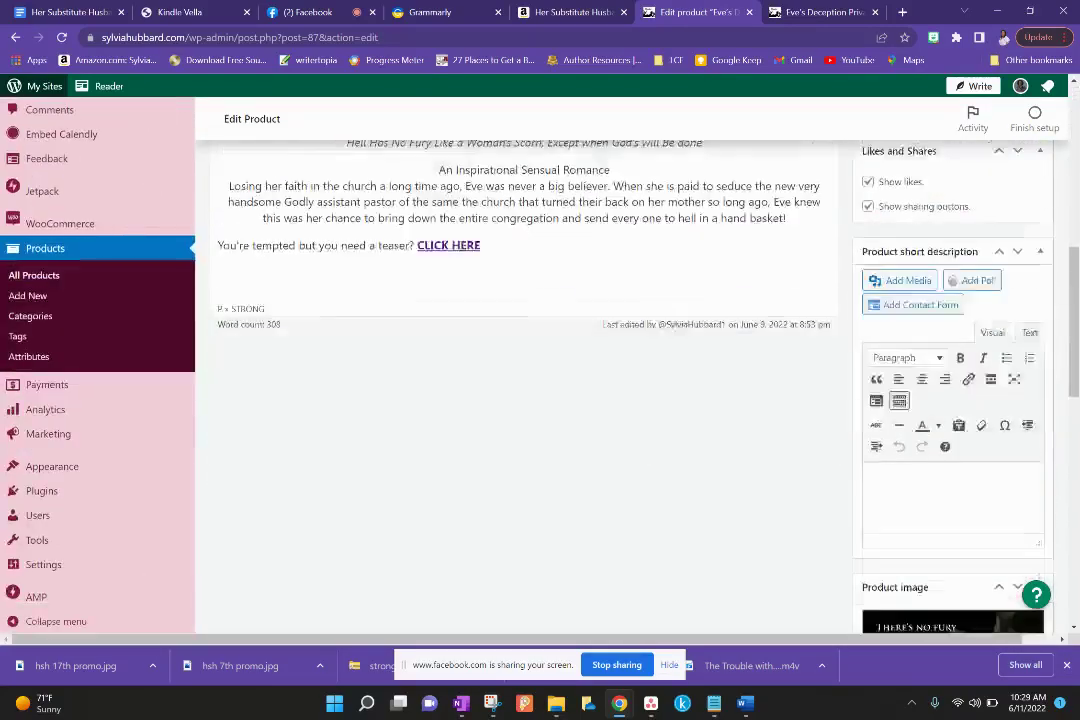
scroll(523, 380, "up", 2)
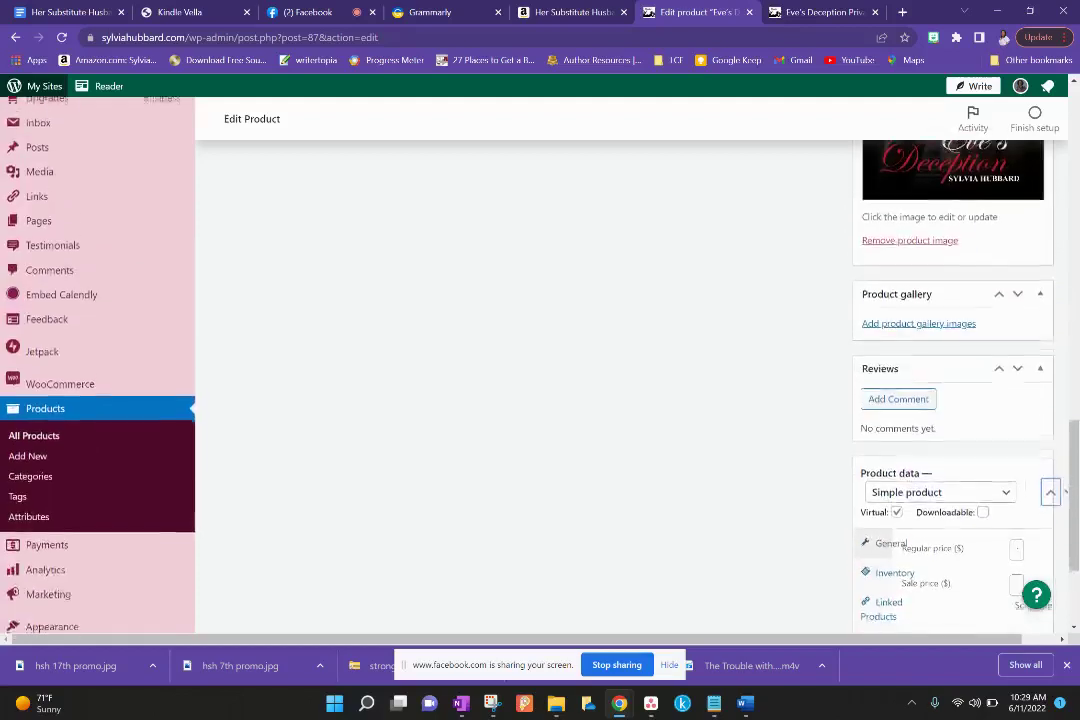
scroll(523, 380, "down", 2)
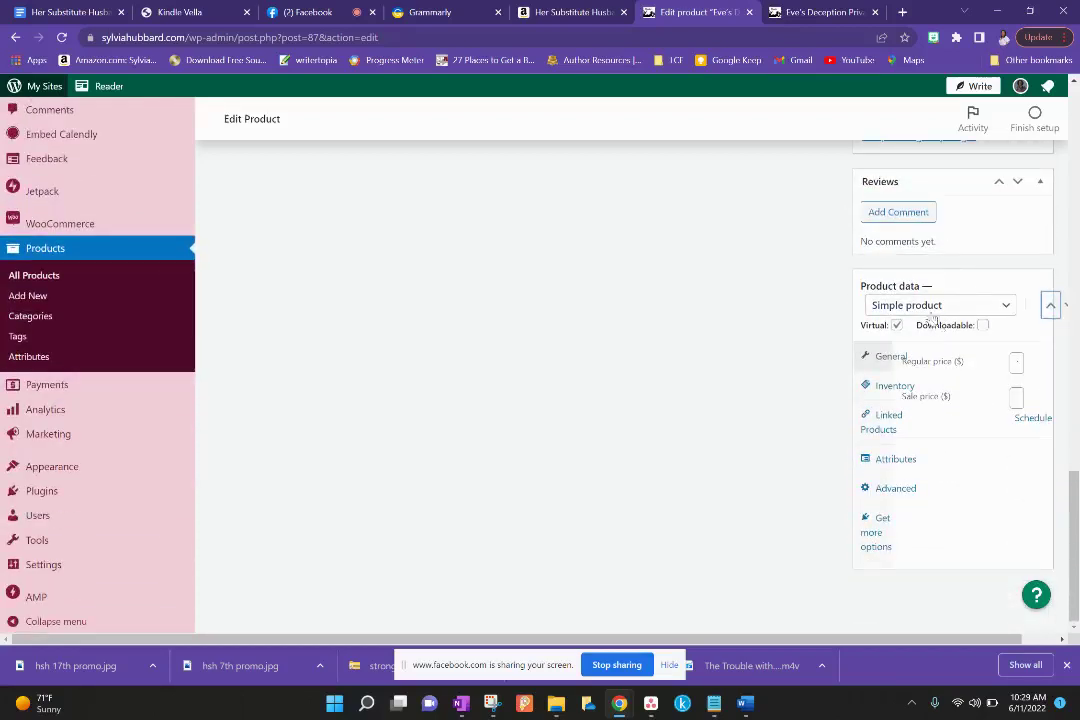
left_click_drag(905, 280, 351, 144)
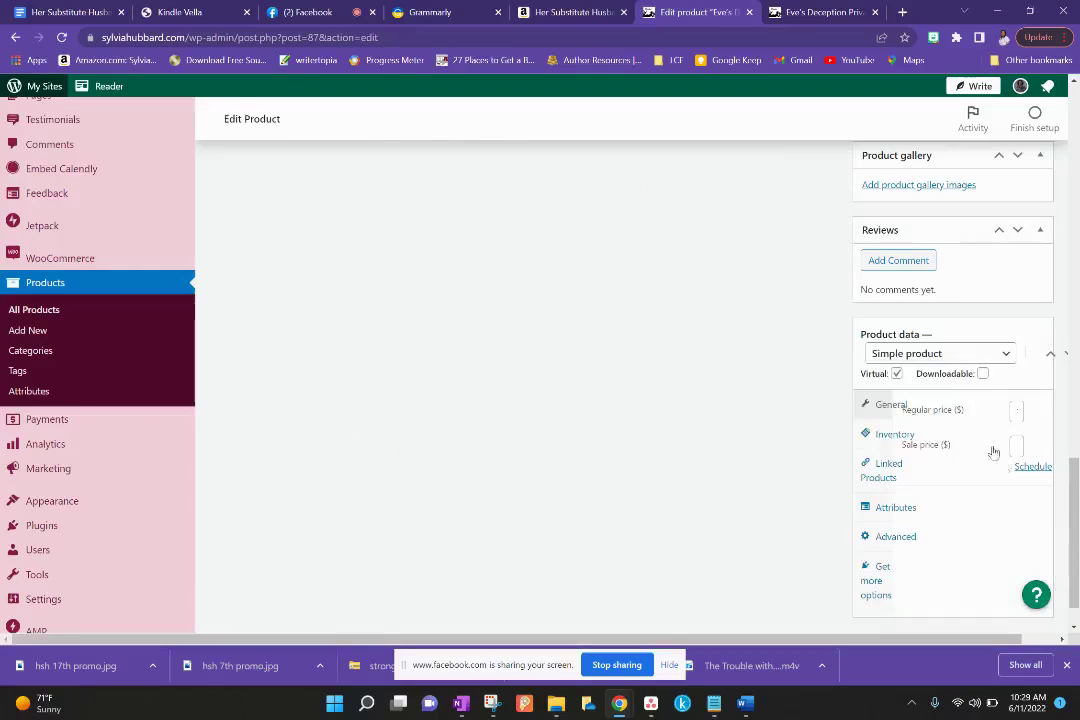
Look through the product data's attributes, advanced settings, recommended extensions, pricing, product types, linked products and inventory settings.
left_click(890, 507)
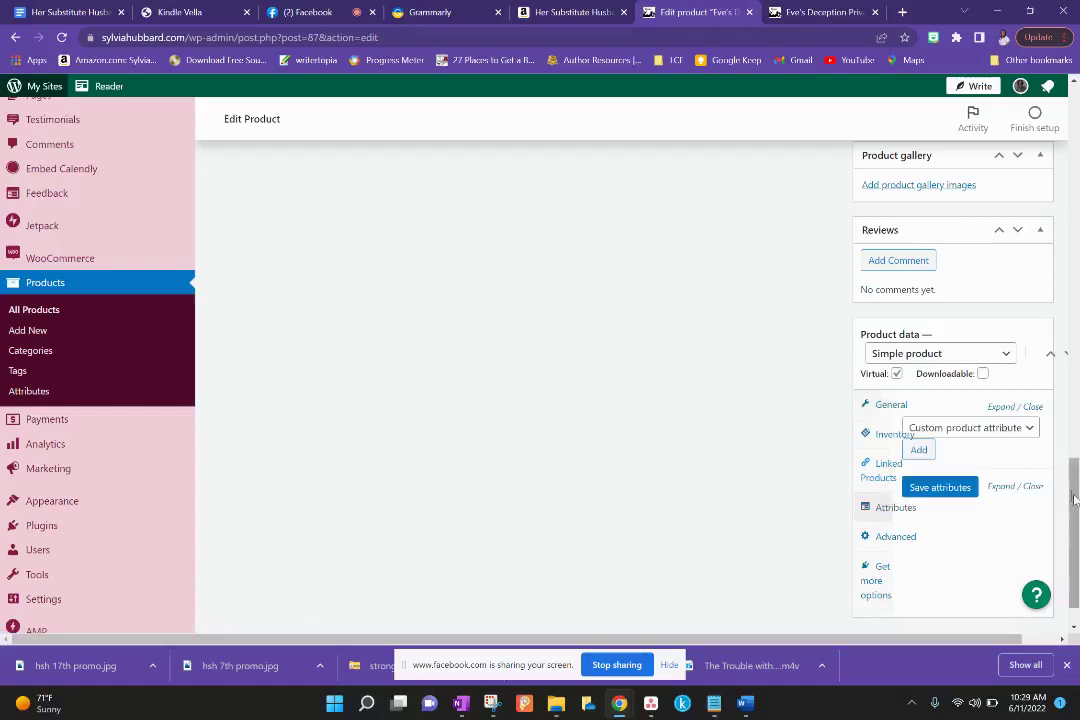
scroll(960, 515, "down", 1)
left_click(889, 488)
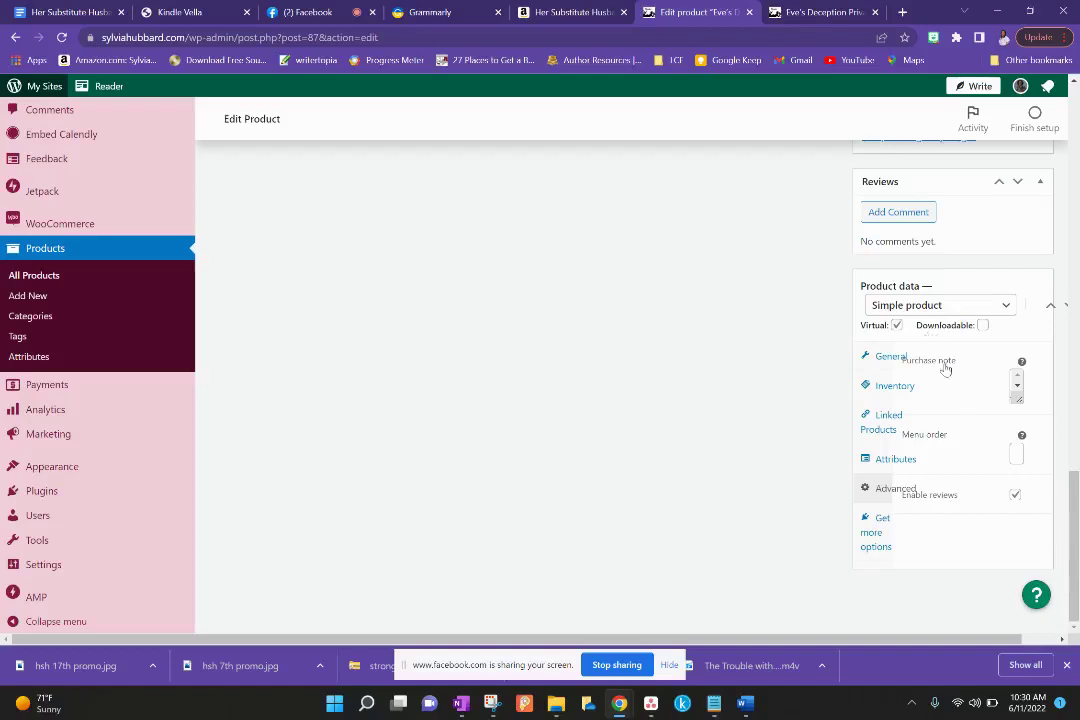
left_click(873, 534)
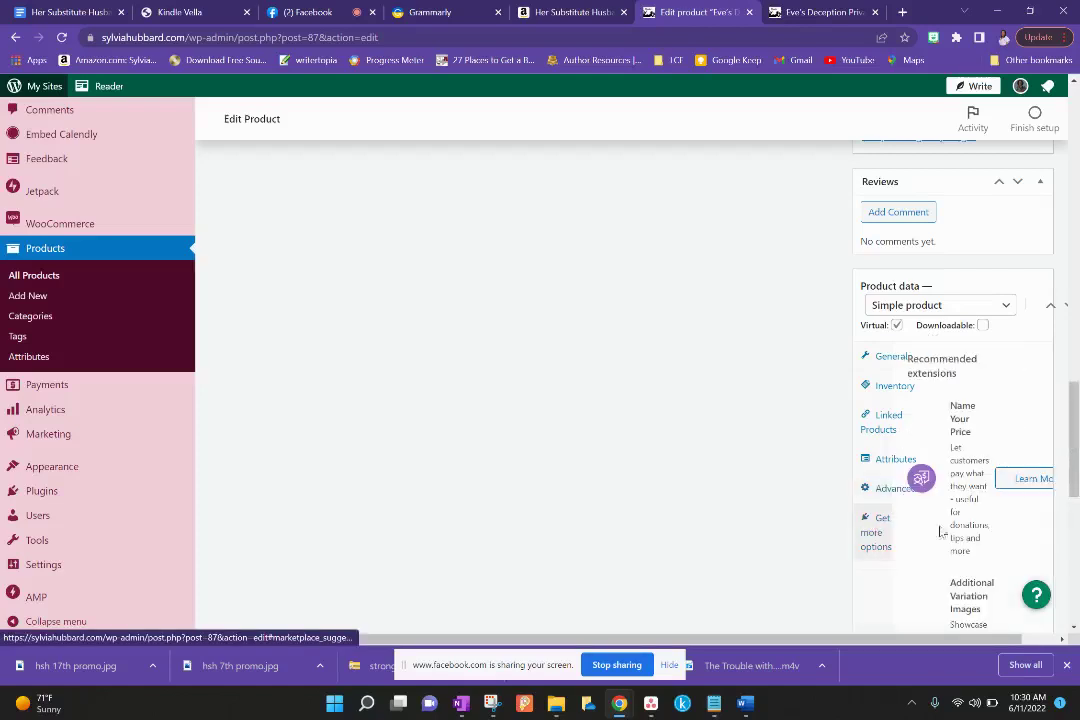
left_click(880, 368)
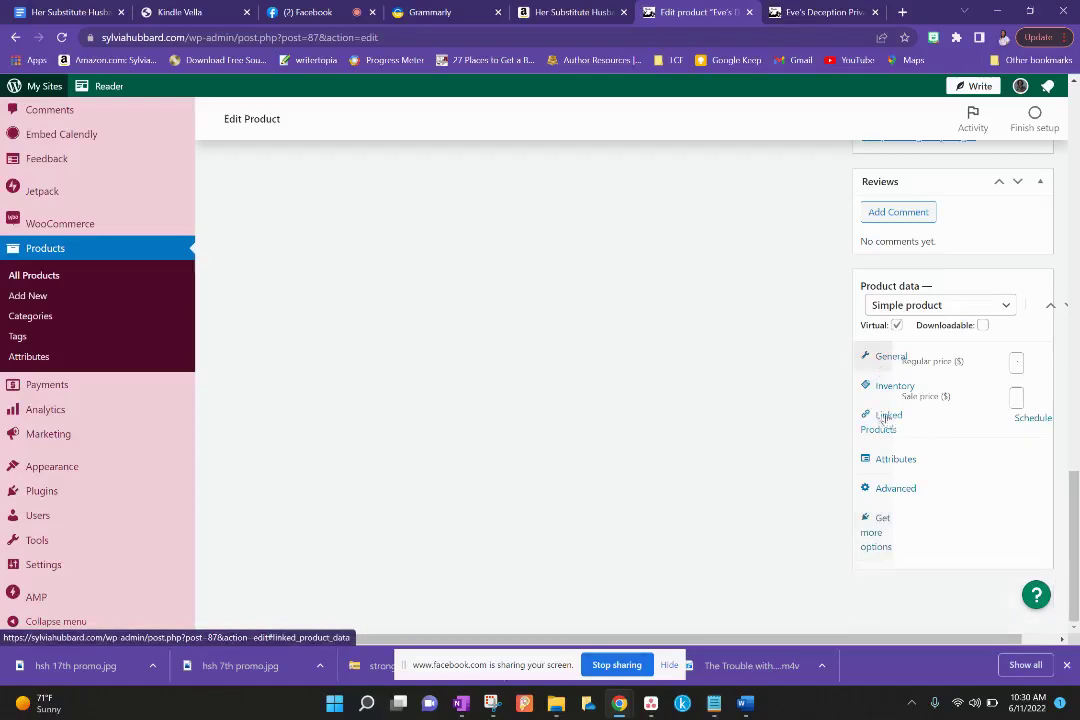
left_click(1005, 309)
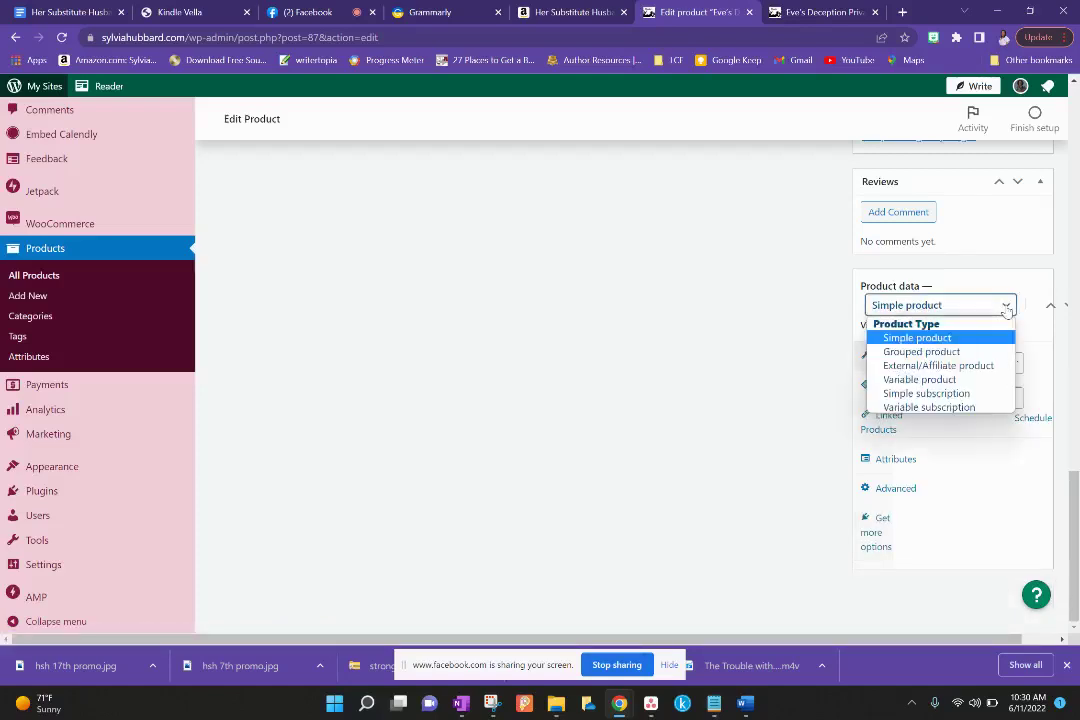
left_click(1006, 310)
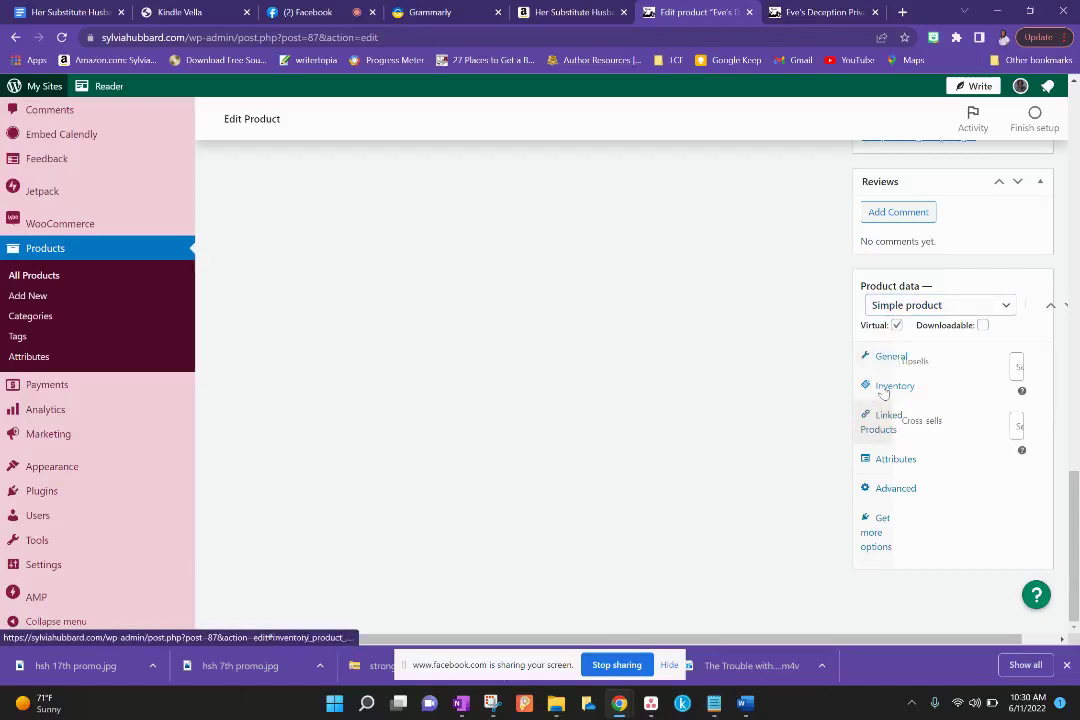
left_click(884, 390)
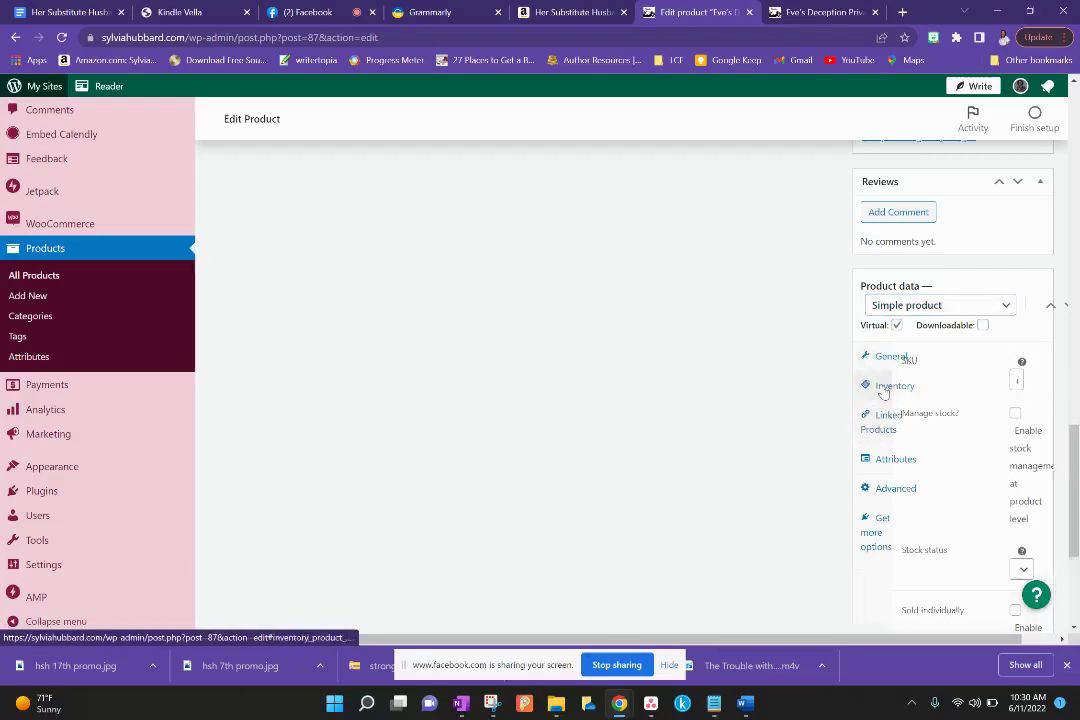
left_click(886, 468)
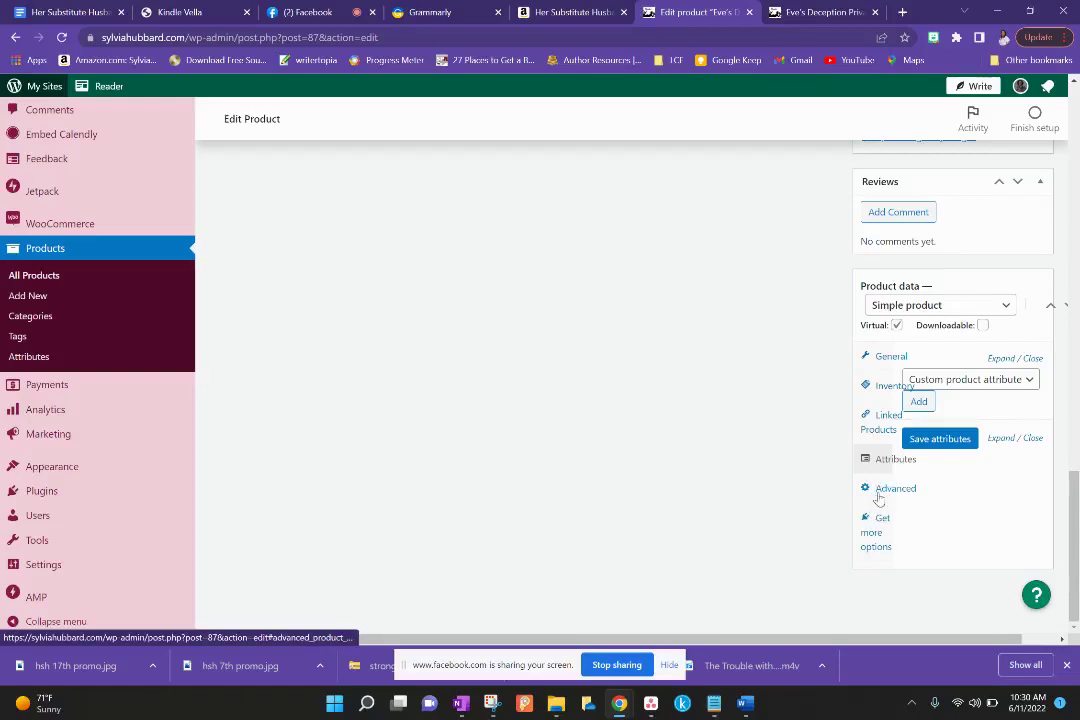
Show the advanced product data settings and move the Product data box directly beneath the main description.
left_click(879, 495)
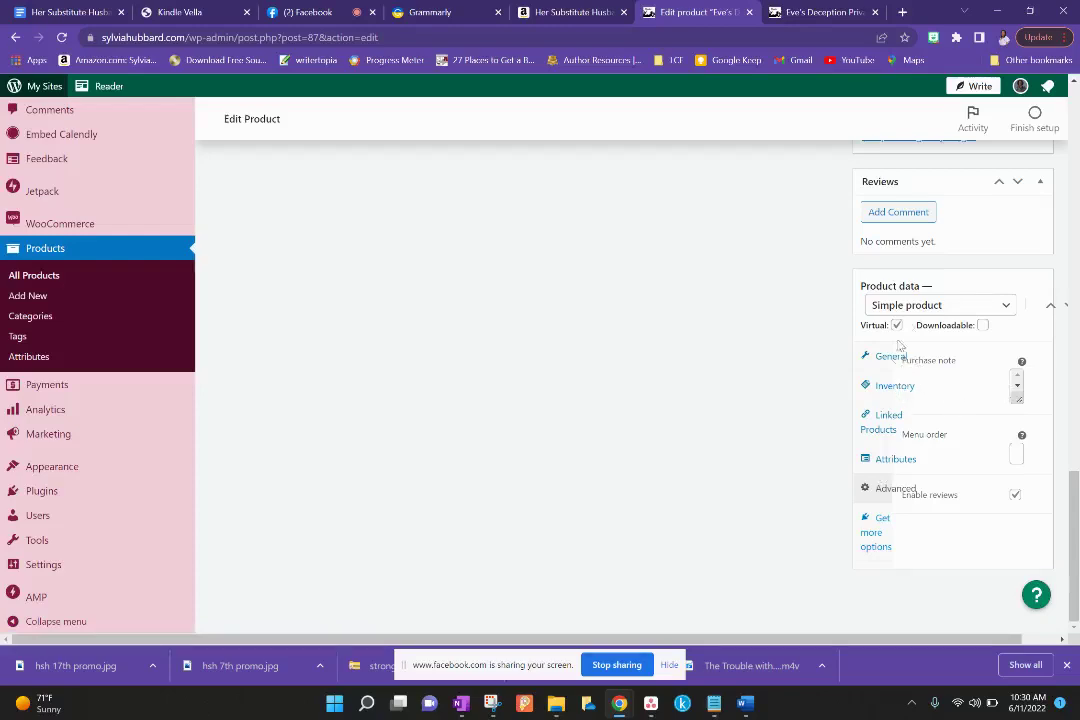
left_click_drag(964, 285, 361, 313)
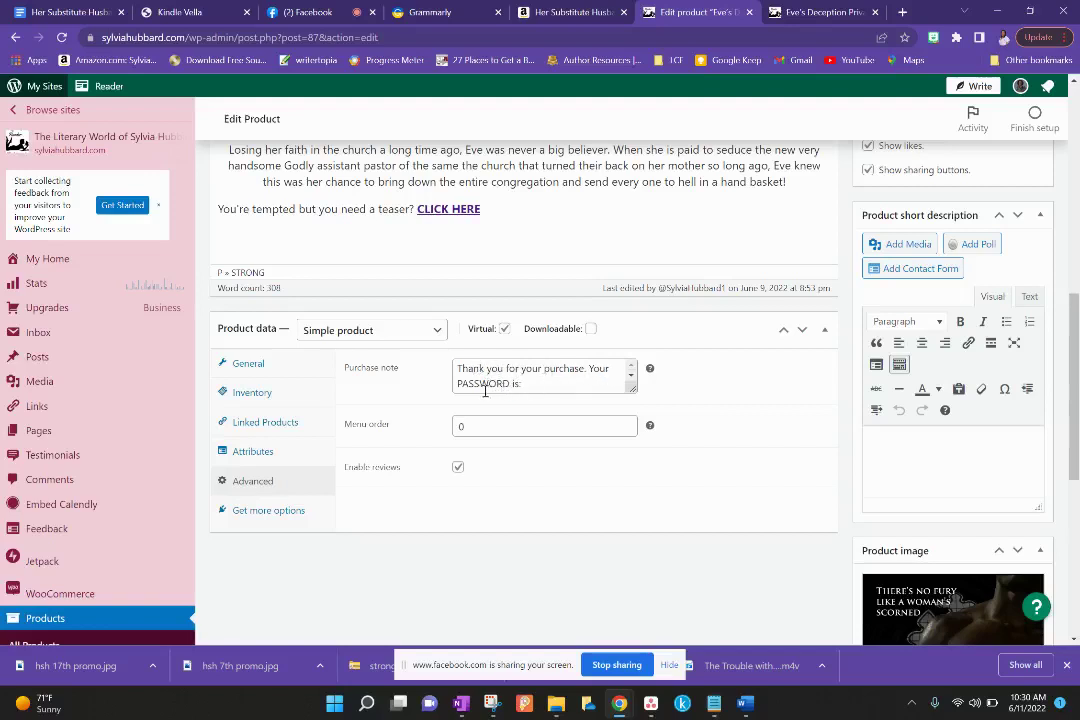
Insert "Eve's Deception Private Access Story" before "purchase" in the purchase note and view the note's password line.
left_click(541, 386)
left_click(541, 369)
type("Eve's Dec")
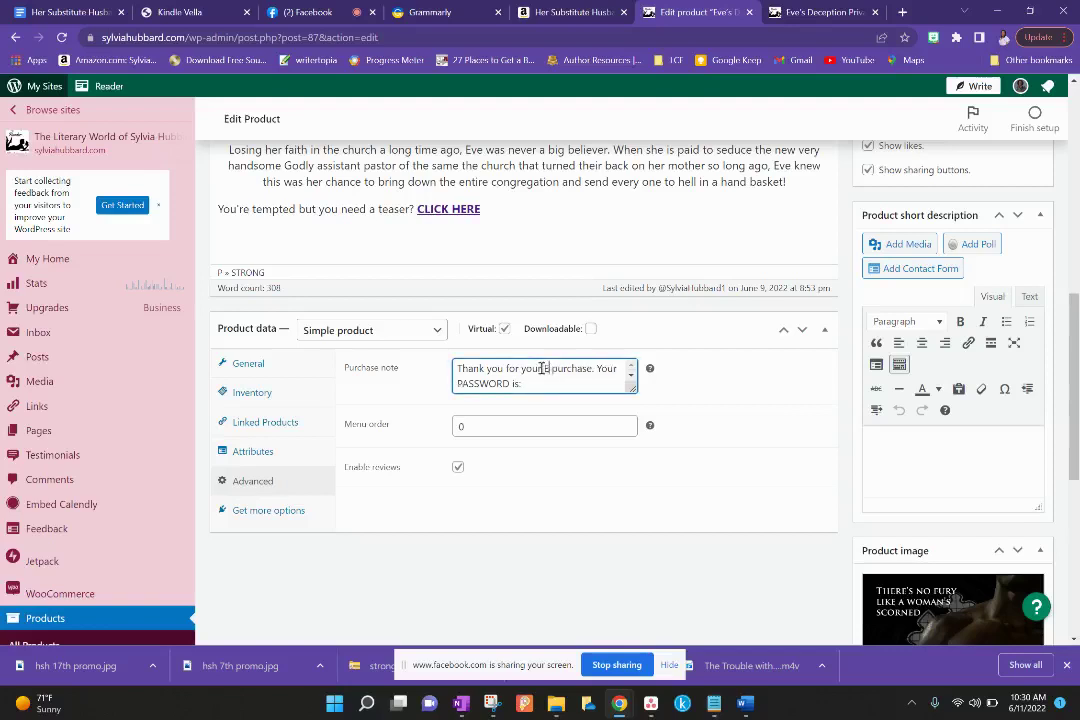
type("eption Privat")
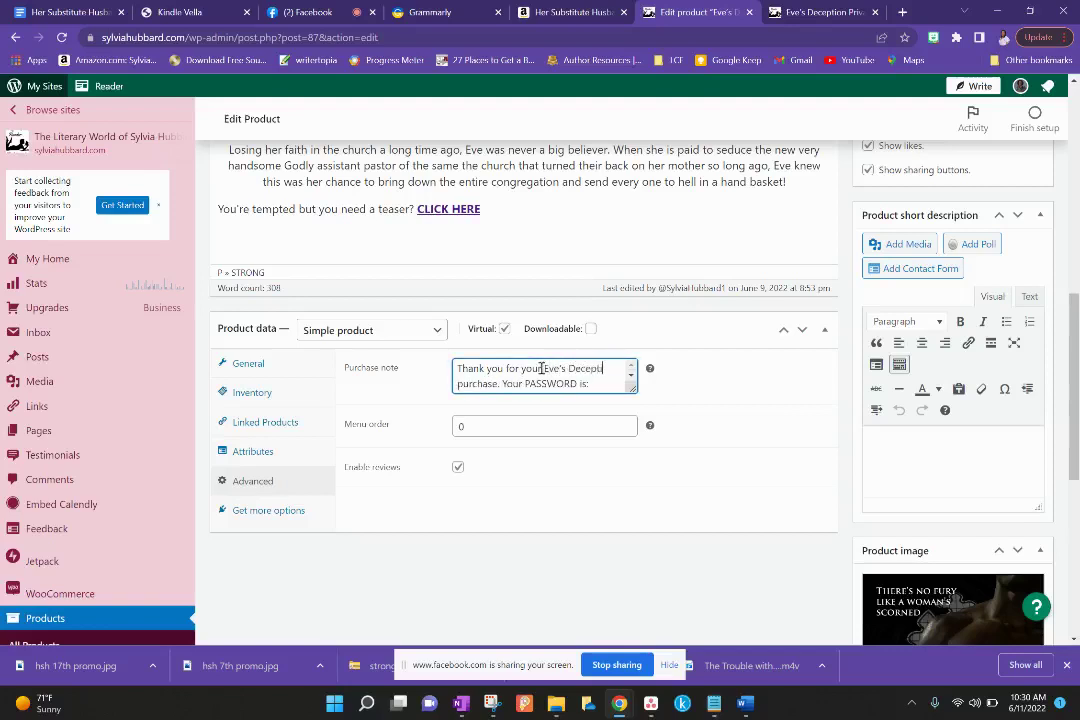
type("e Acc")
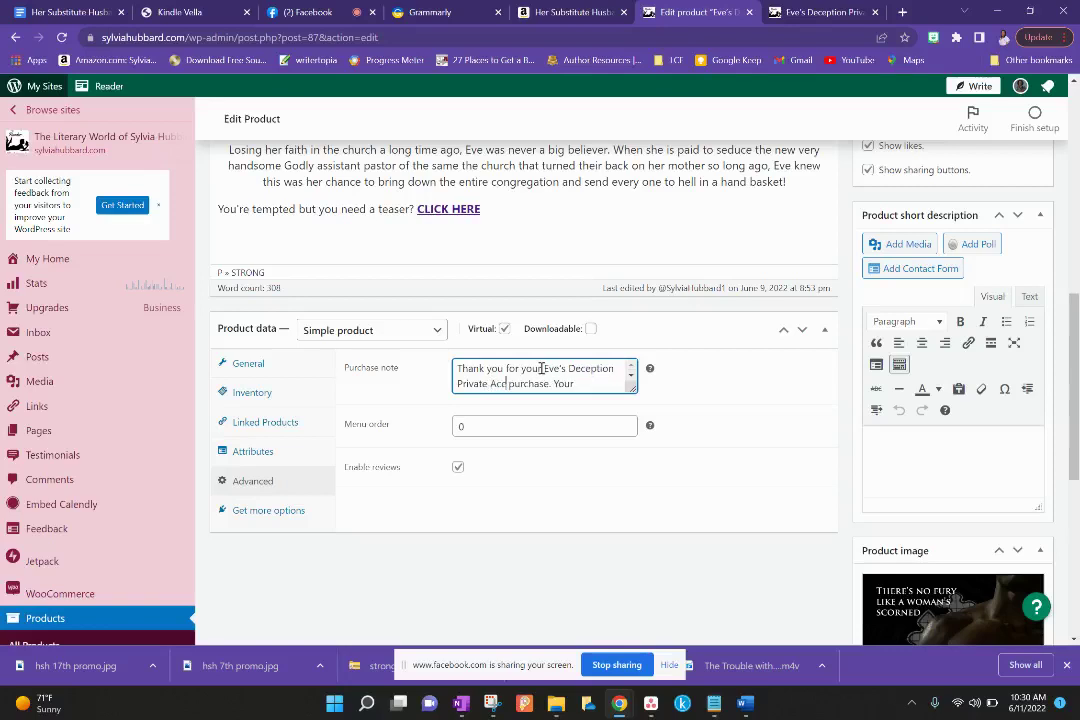
type("ess Story")
key("BackSpace")
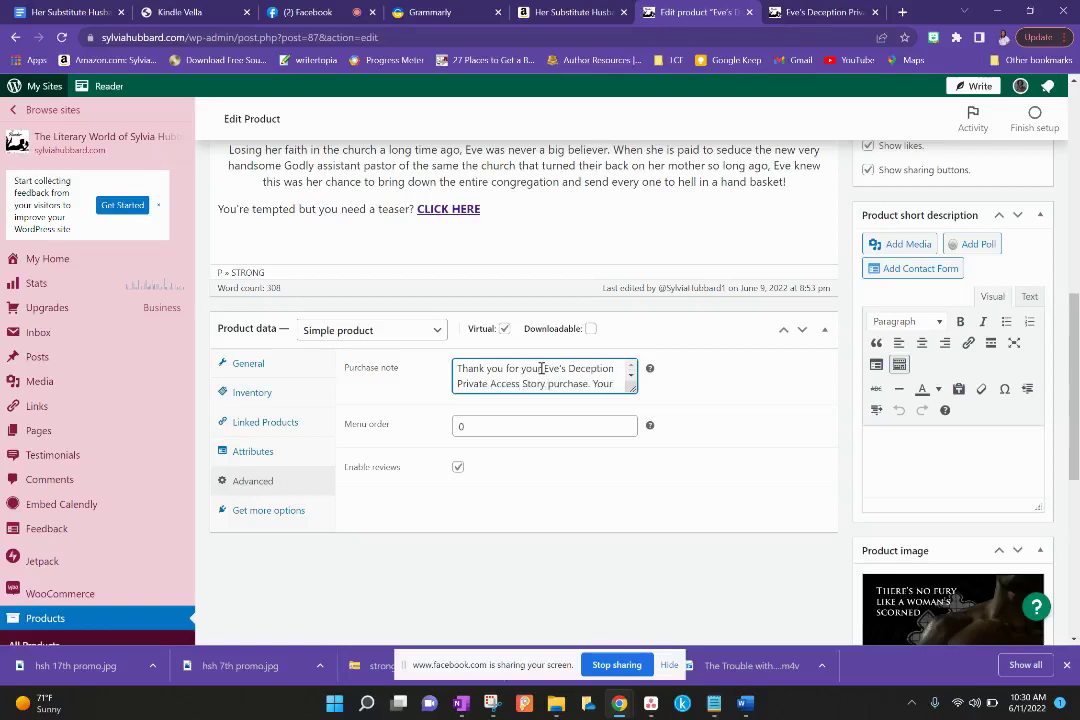
left_click(630, 383)
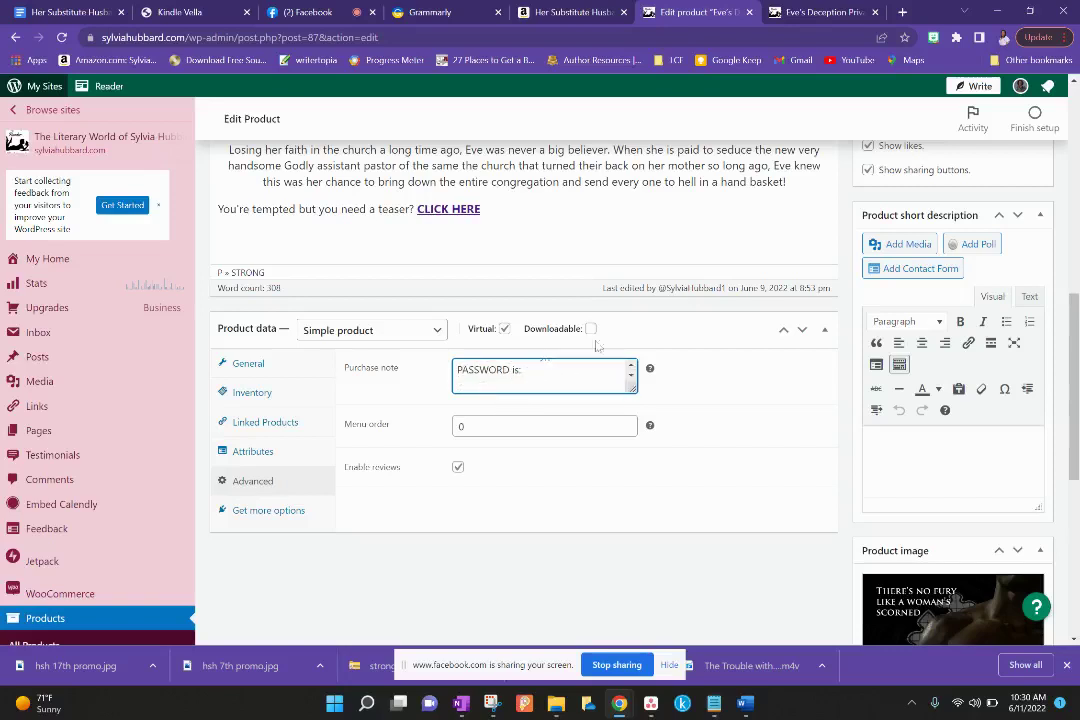
Save the edited Eve's Deception Private Access product.
scroll(1077, 186, "up", 5)
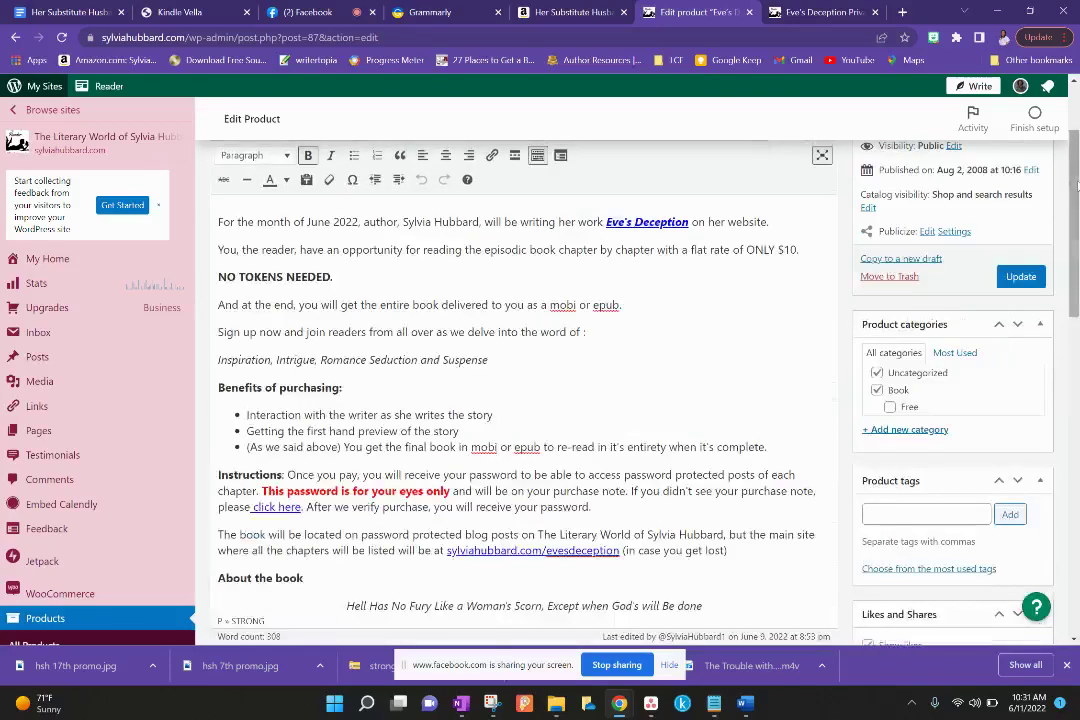
left_click(1020, 277)
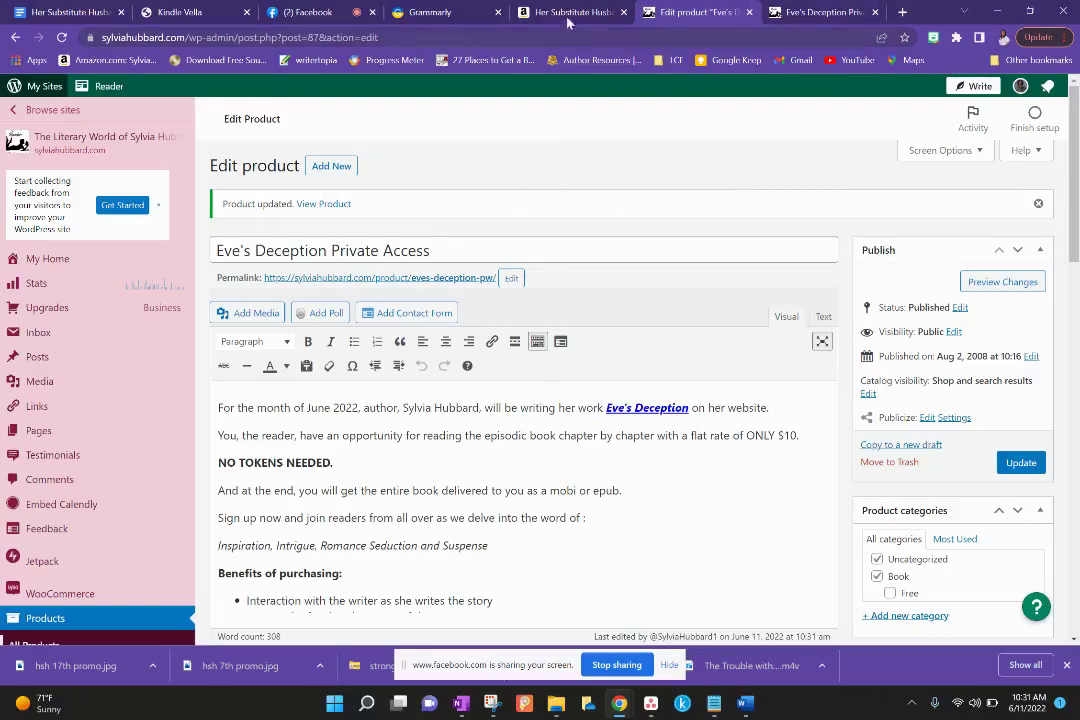
Open the site's scheduled posts and look through the protected #EvesDeception prologue and chapter entries.
left_click(38, 358)
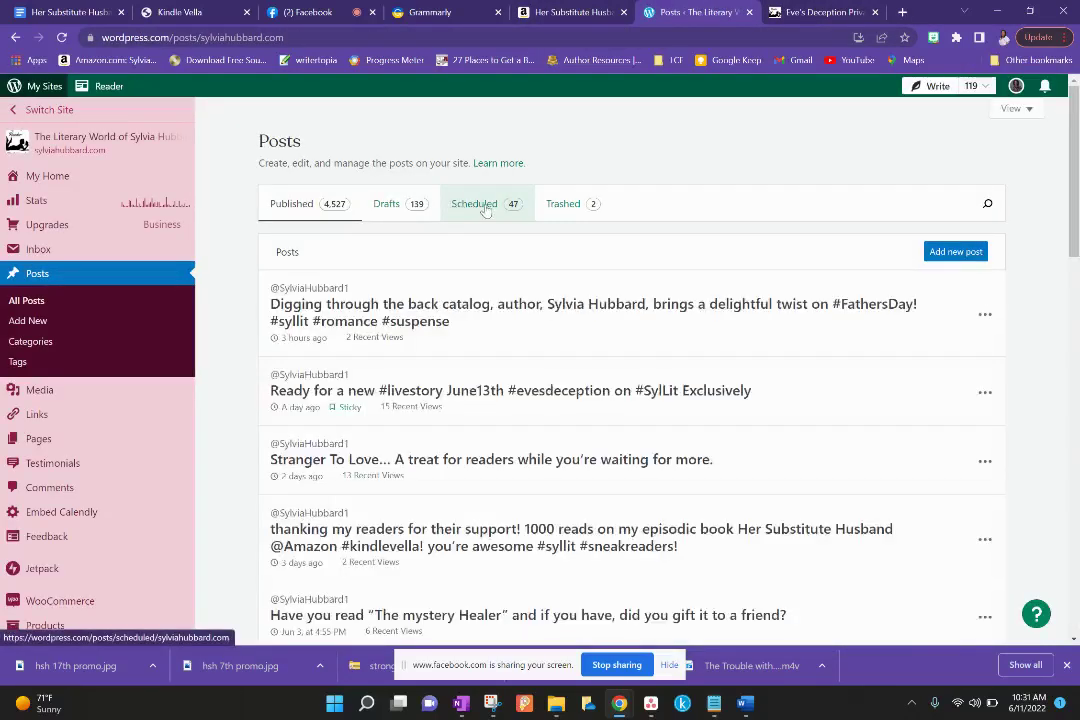
left_click(486, 206)
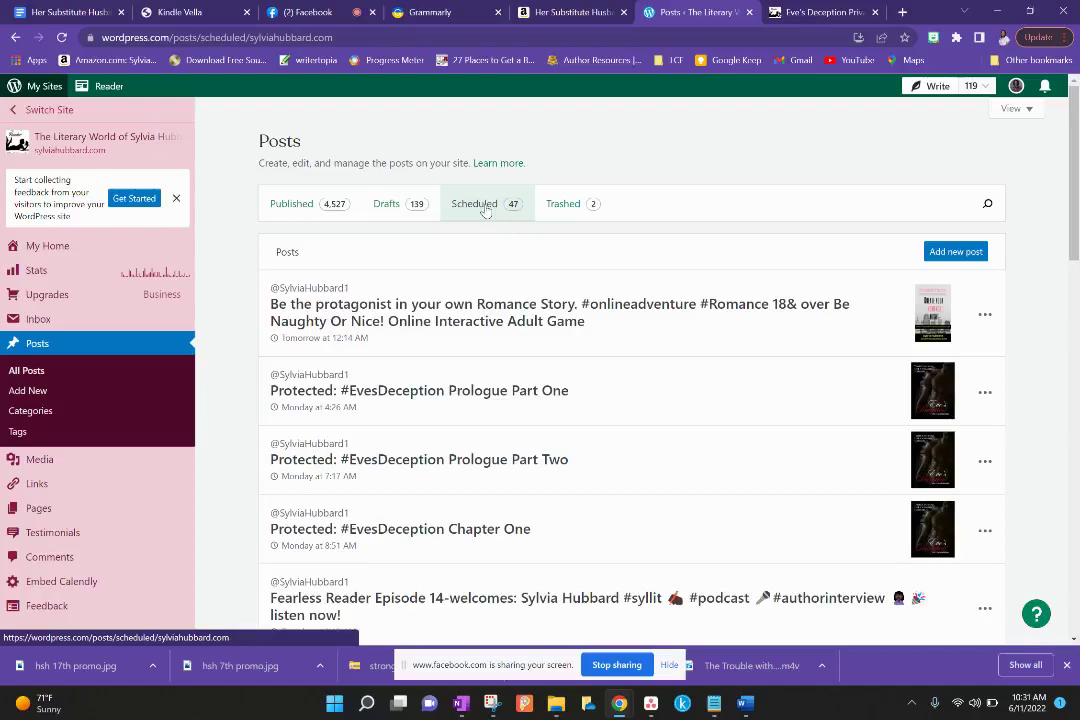
scroll(486, 209, "down", 3)
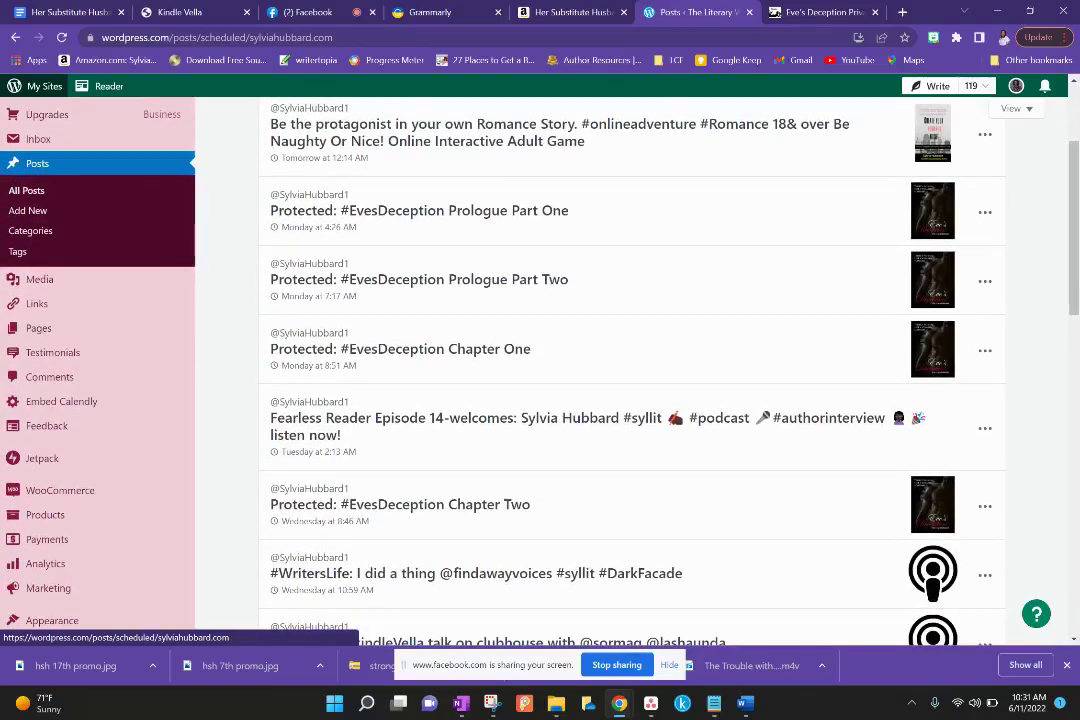
scroll(668, 230, "up", 2)
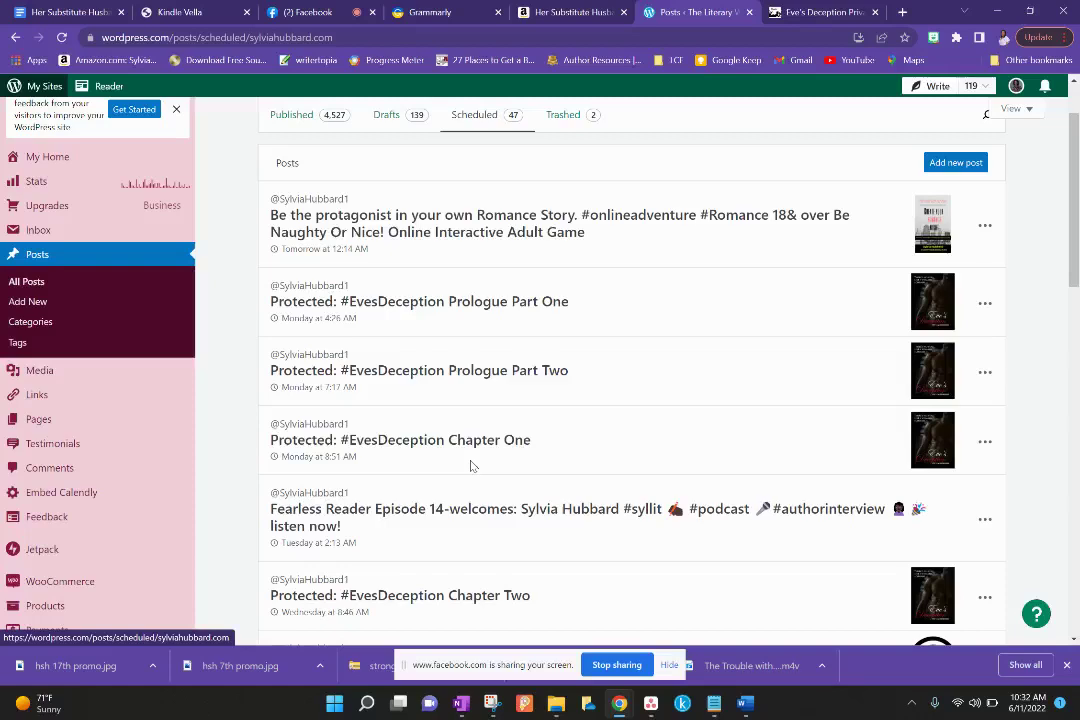
scroll(472, 466, "down", 3)
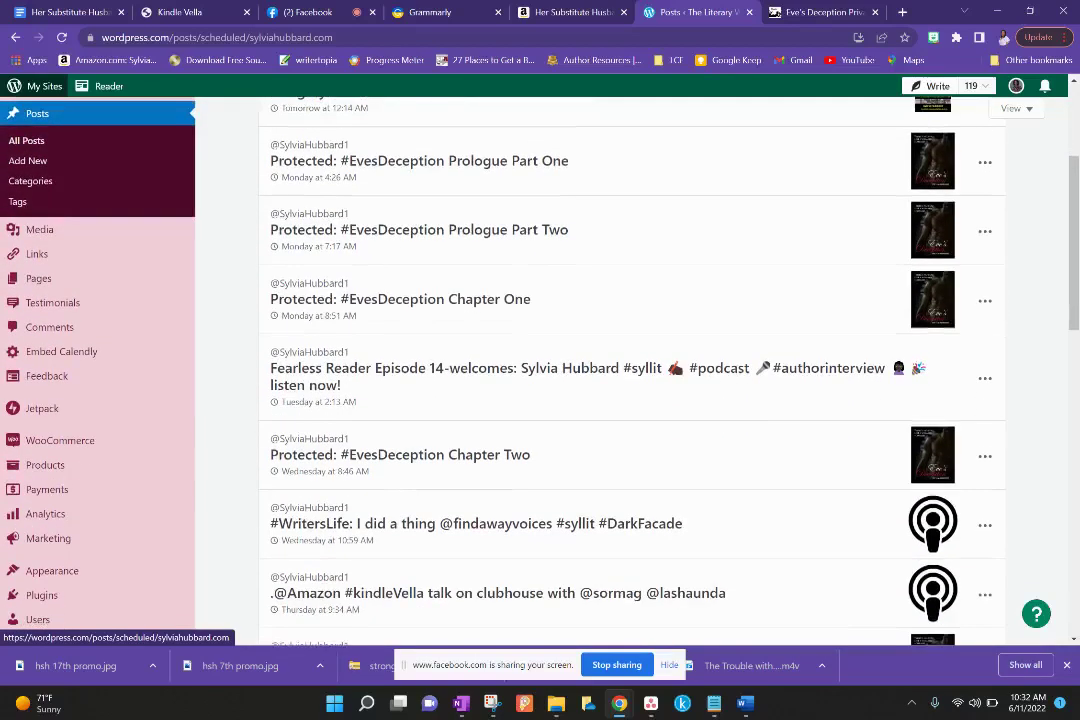
scroll(630, 370, "down", 1)
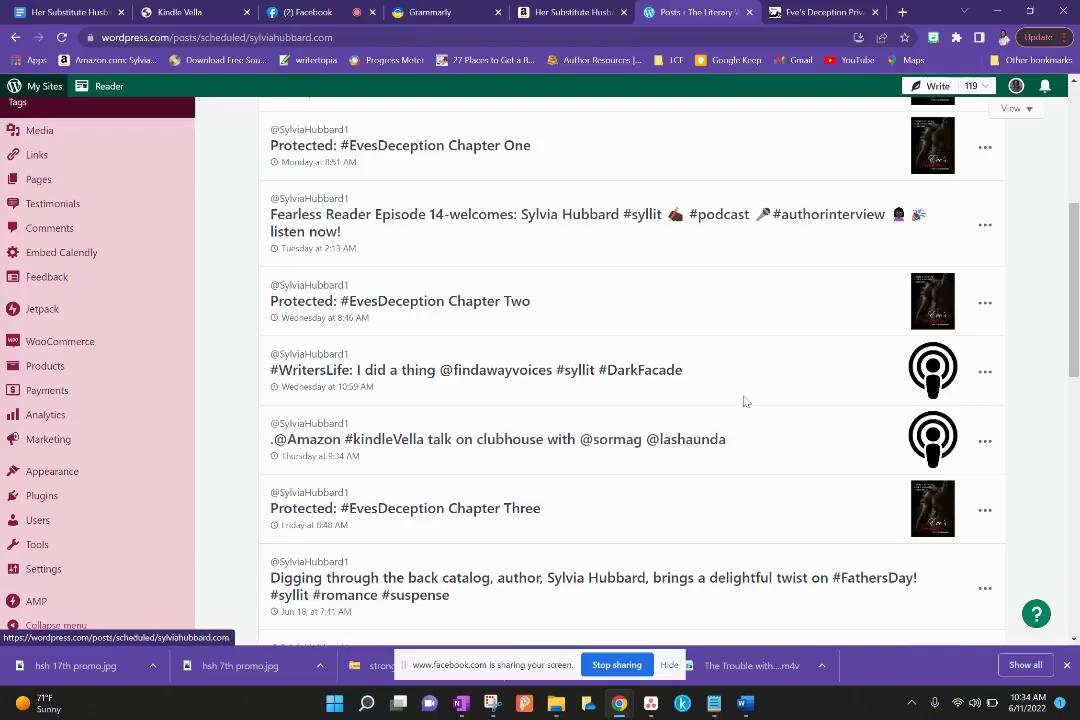
Switch to Word and look through the EvesDeception.docx manuscript from the title page past the start of Prologue Part Two.
left_click(748, 705)
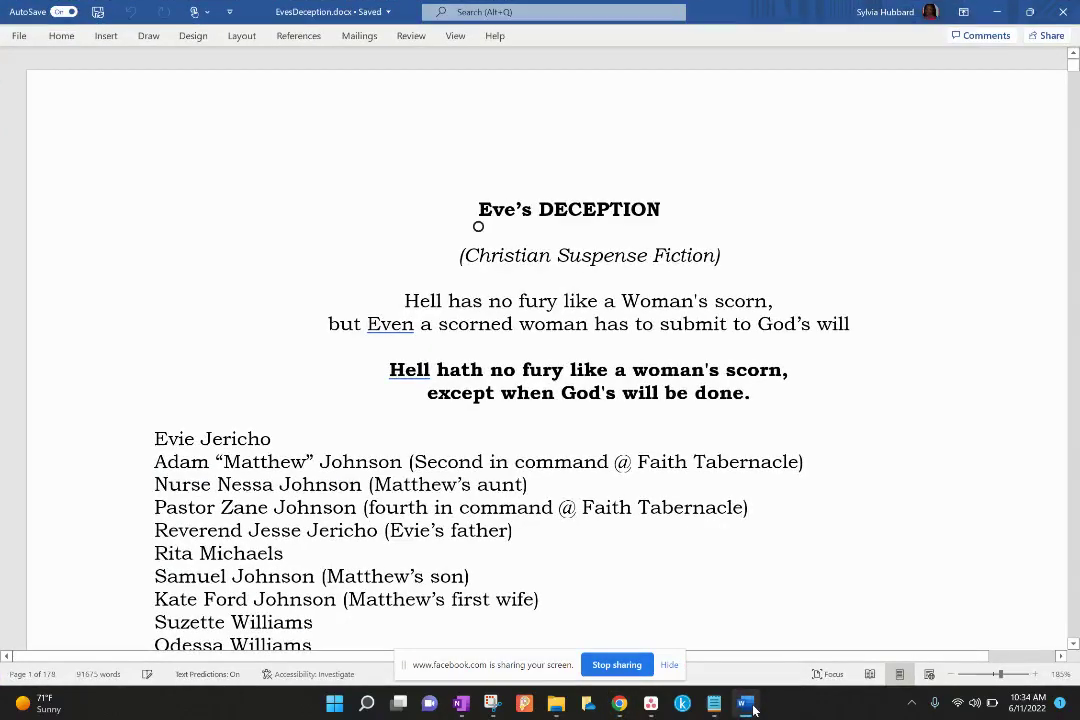
scroll(824, 485, "down", 10)
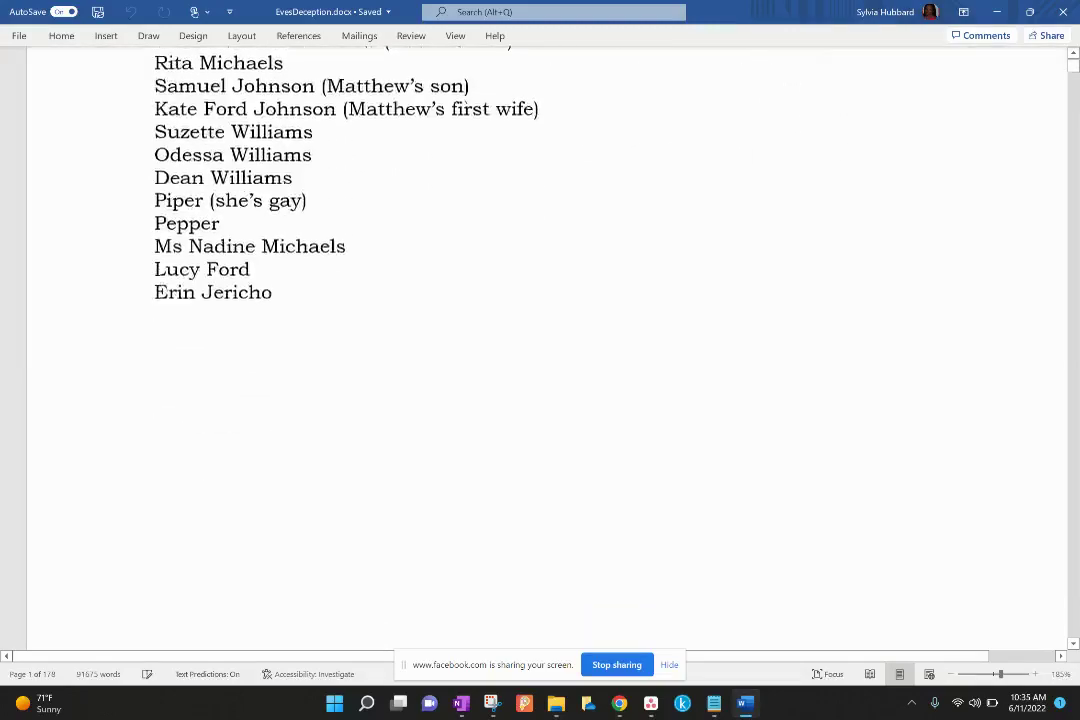
scroll(540, 400, "down", 3)
scroll(540, 400, "up", 3)
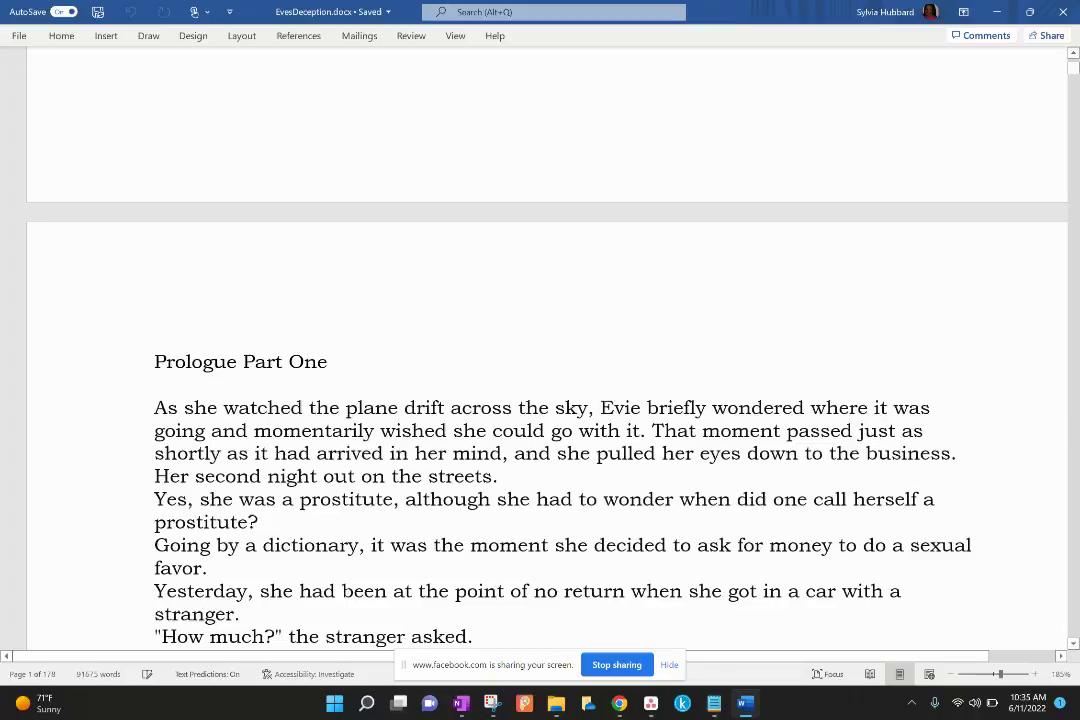
scroll(540, 400, "down", 15)
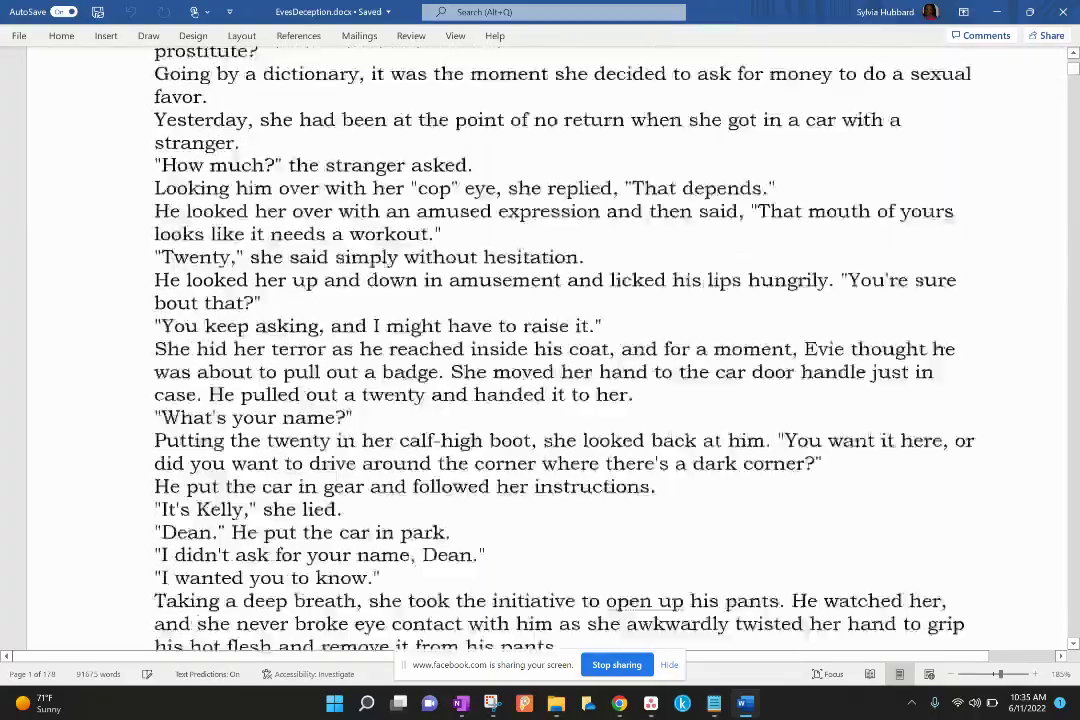
scroll(540, 400, "down", 20)
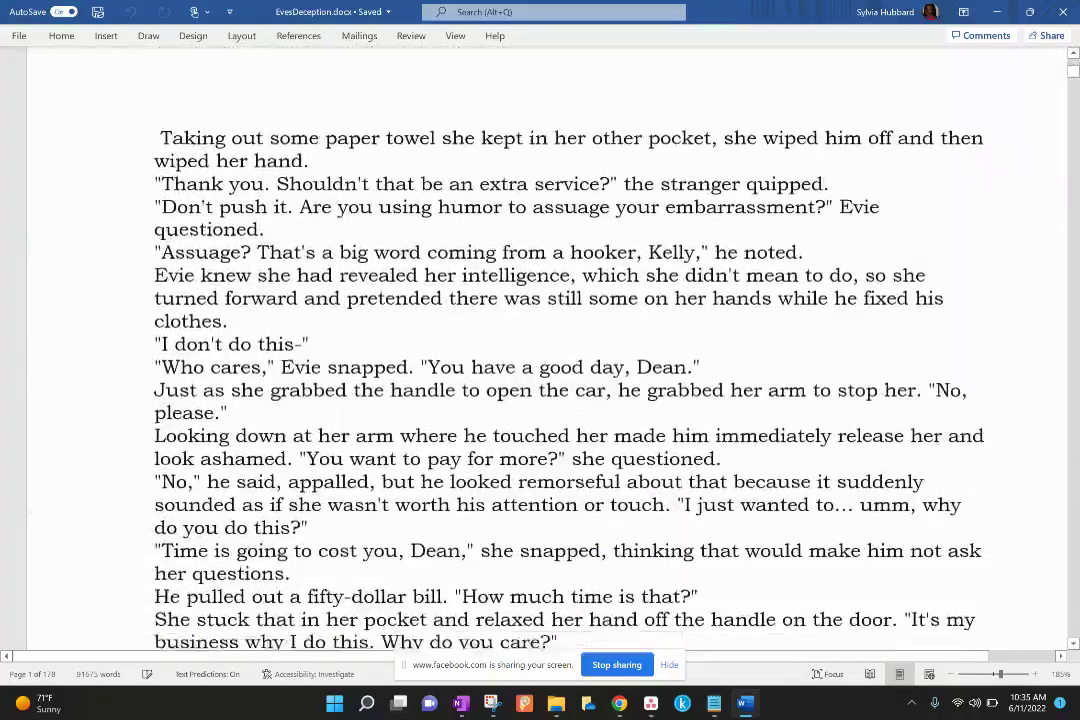
scroll(540, 400, "down", 20)
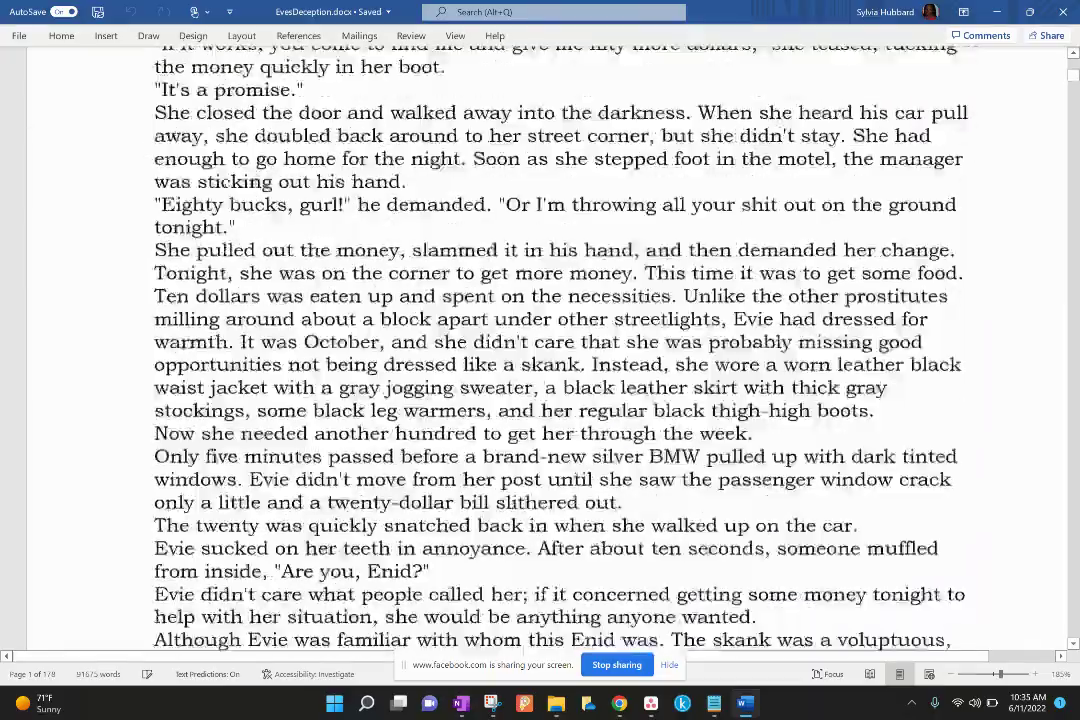
scroll(540, 400, "down", 20)
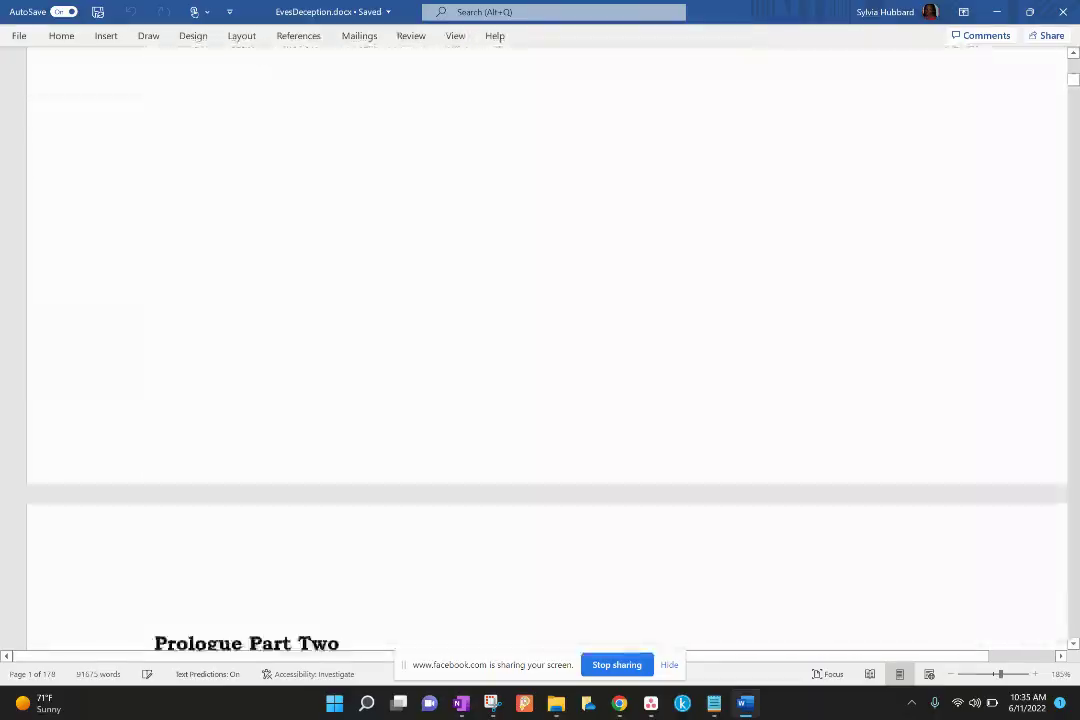
scroll(540, 400, "down", 20)
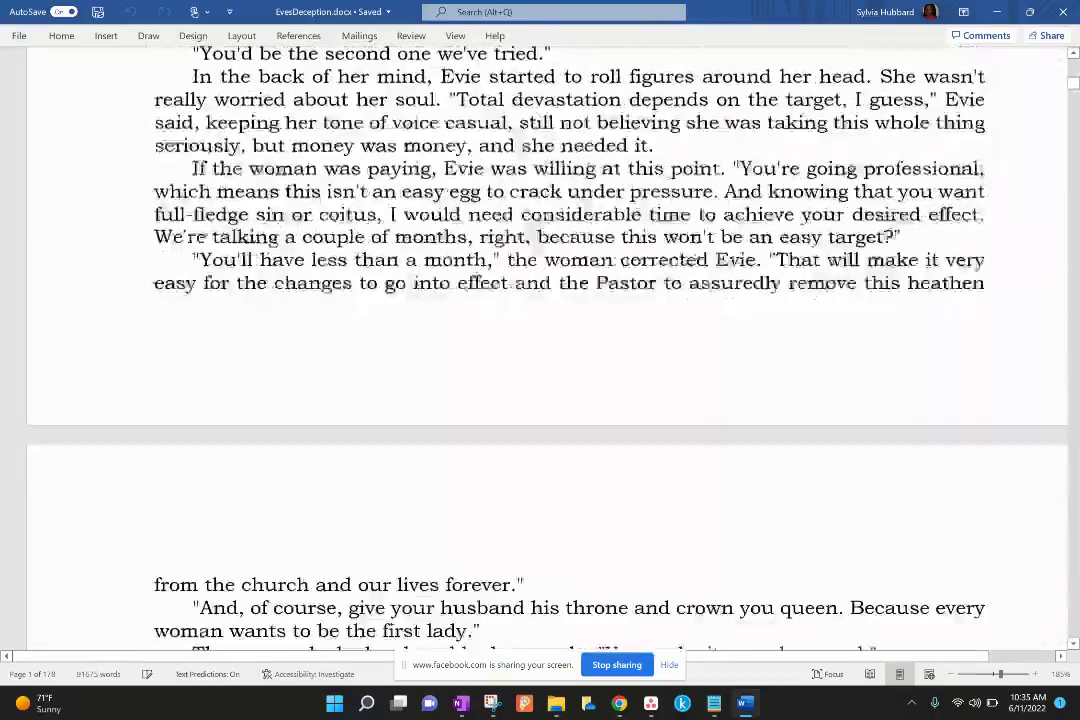
scroll(540, 400, "down", 20)
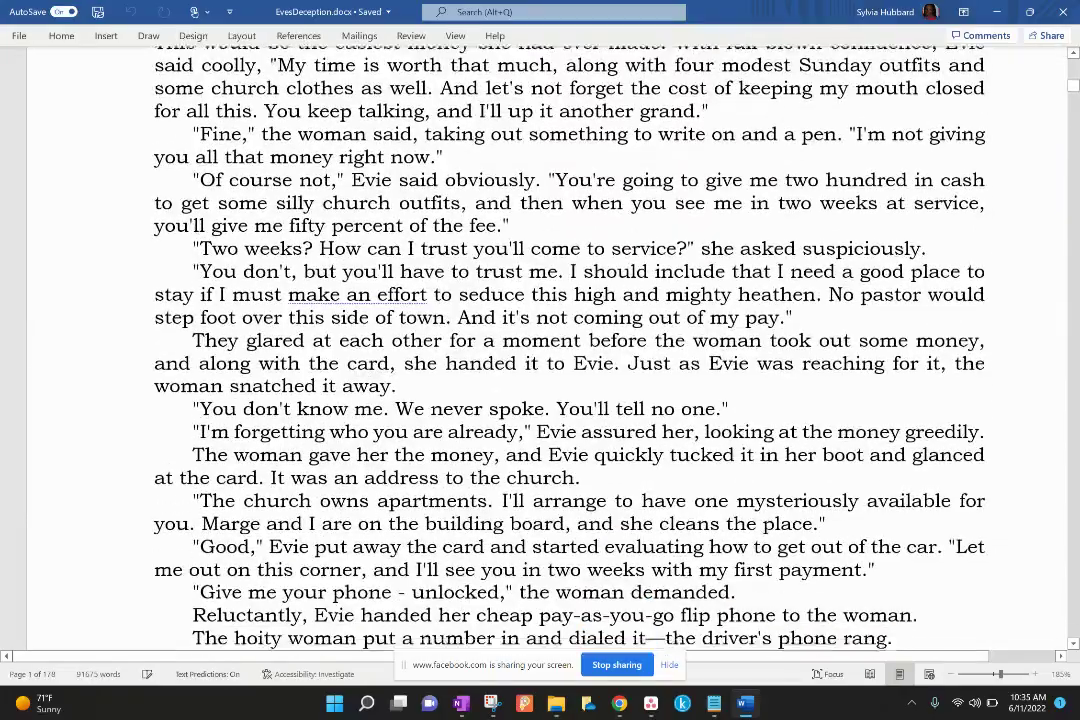
scroll(540, 400, "down", 10)
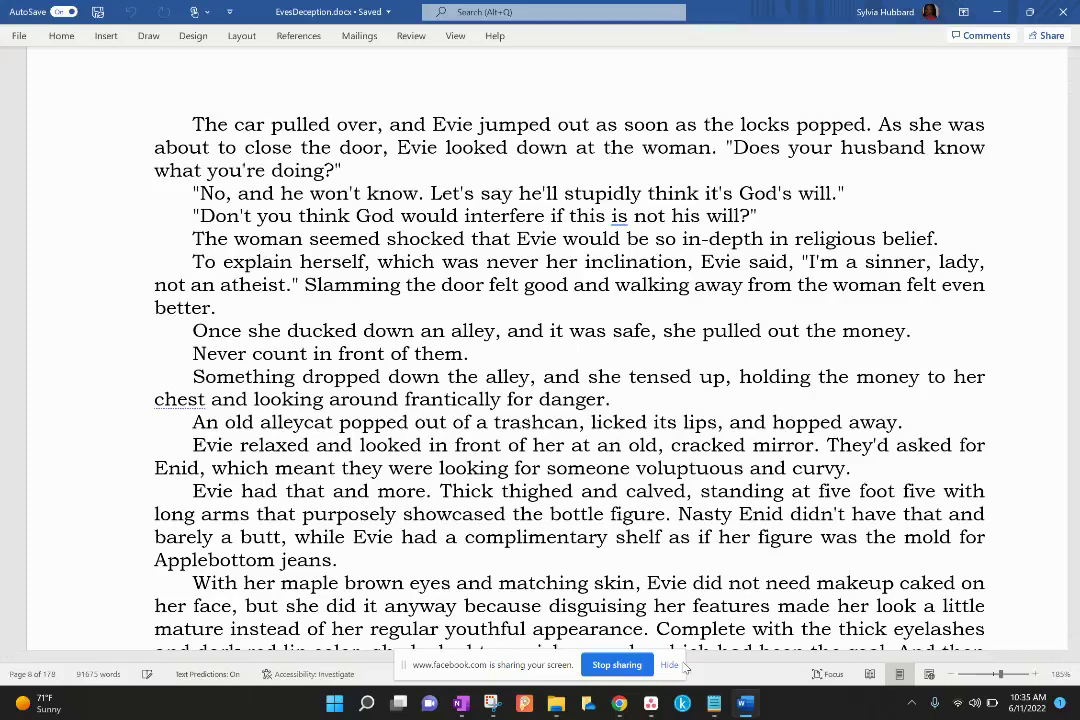
Switch to Grammarly in the browser and look through the saved Eve's Deception chapters and Her Substitute Husband episodes.
mouse_move(618, 706)
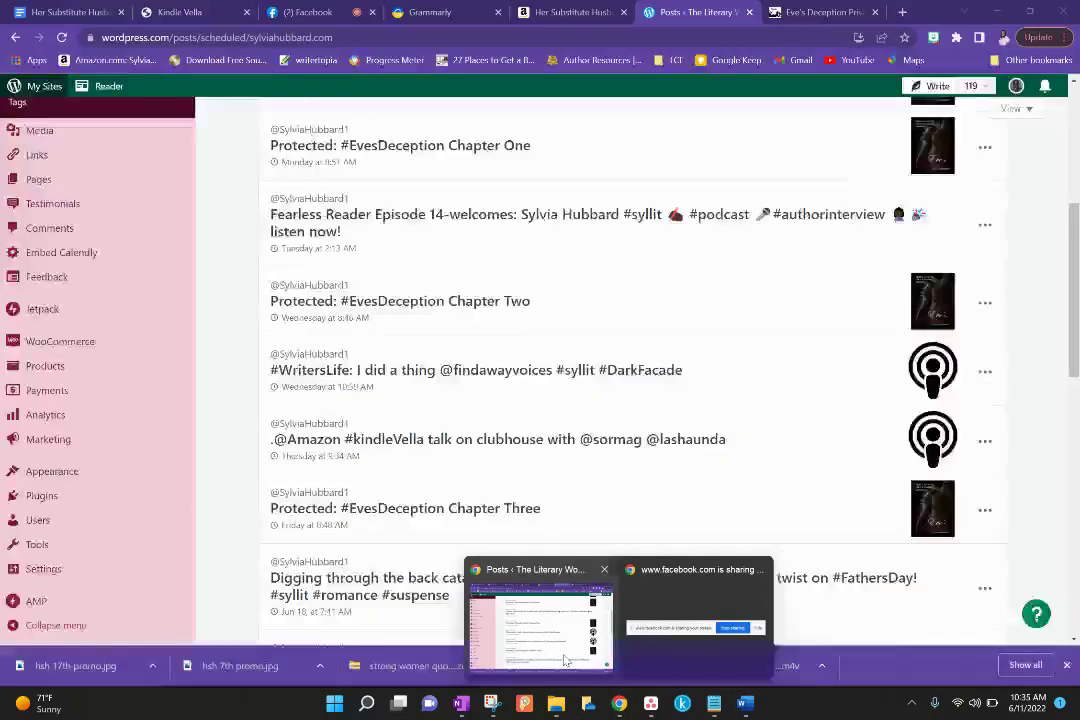
left_click(480, 565)
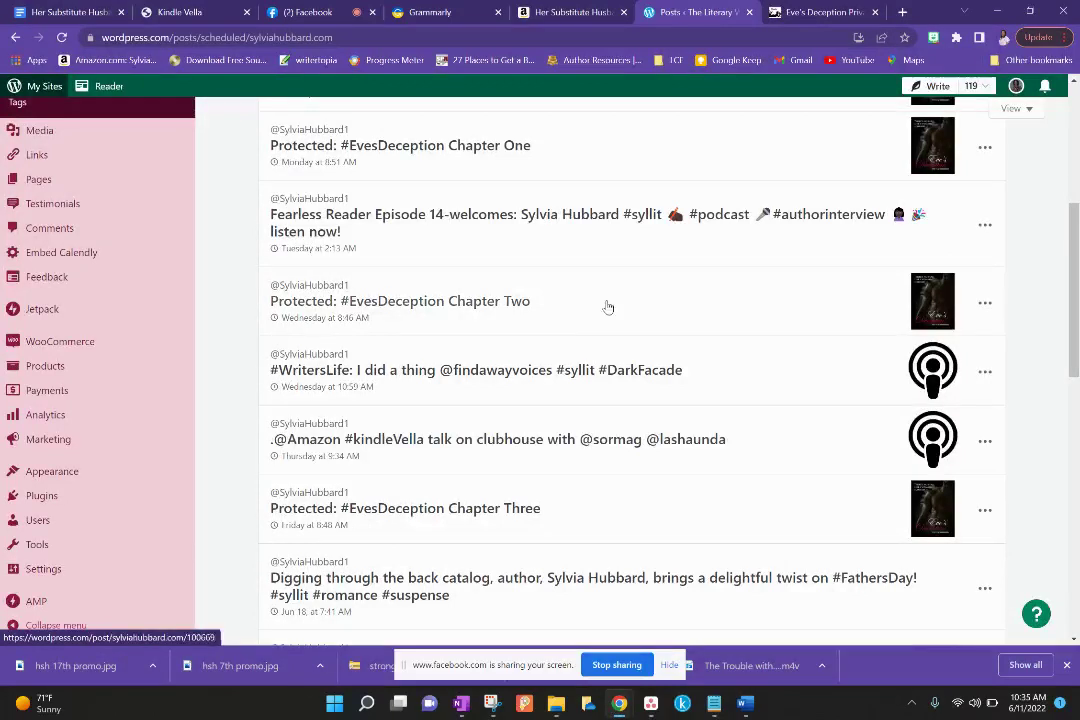
left_click(430, 13)
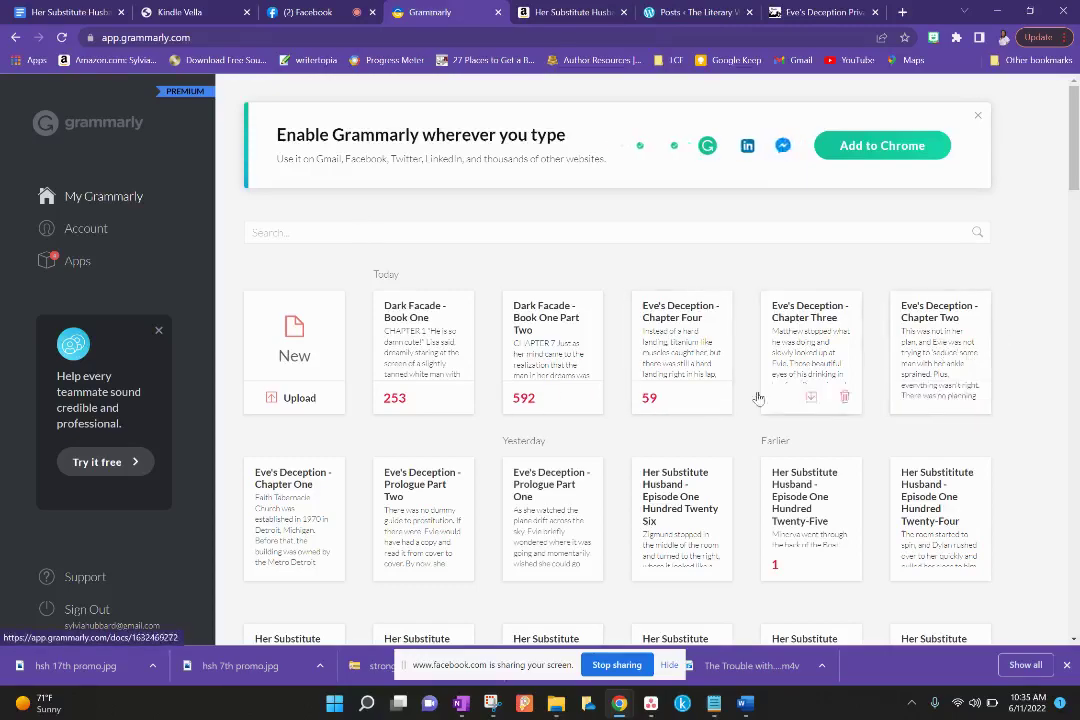
scroll(763, 482, "down", 9)
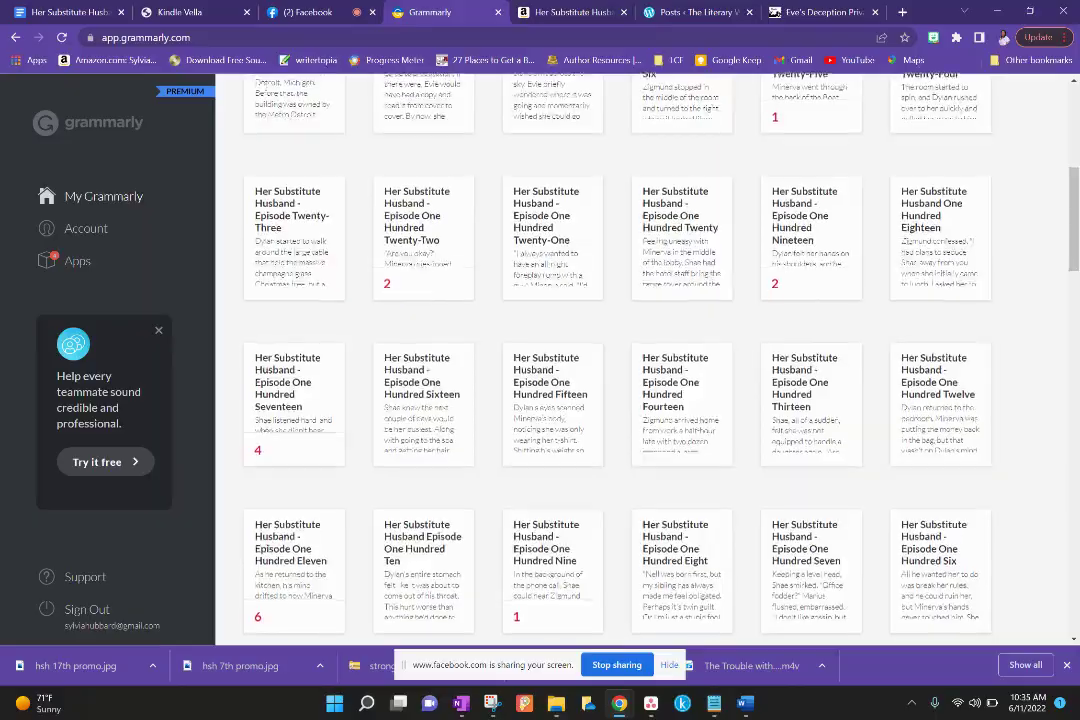
scroll(600, 360, "down", 8)
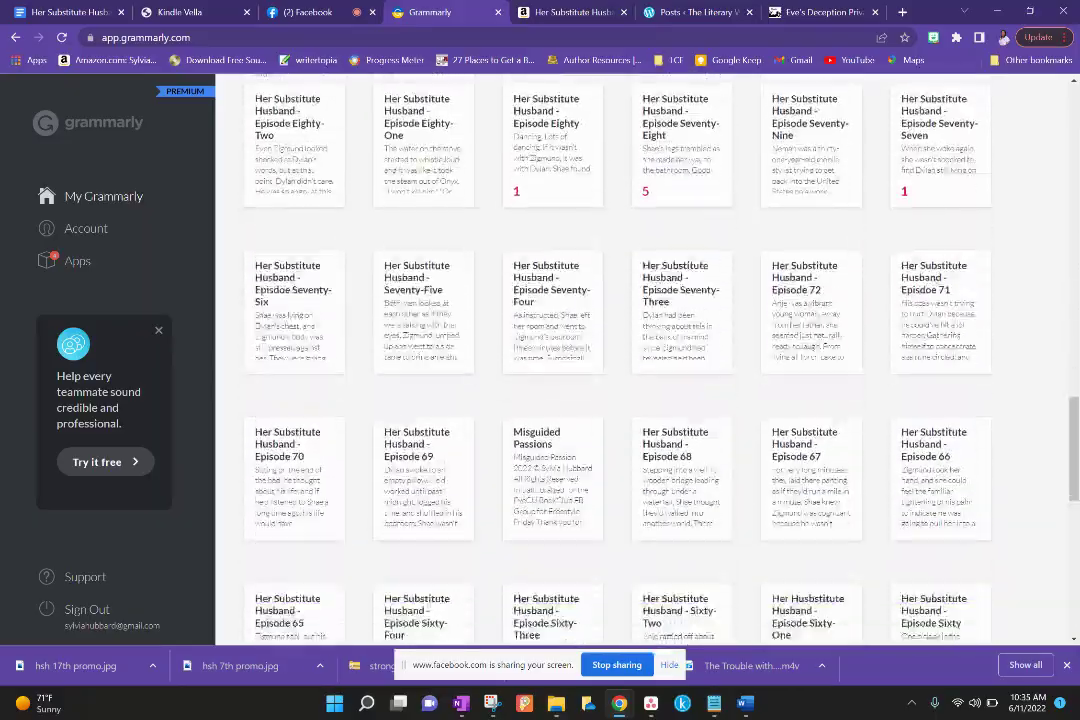
scroll(600, 360, "down", 2)
scroll(600, 360, "up", 6)
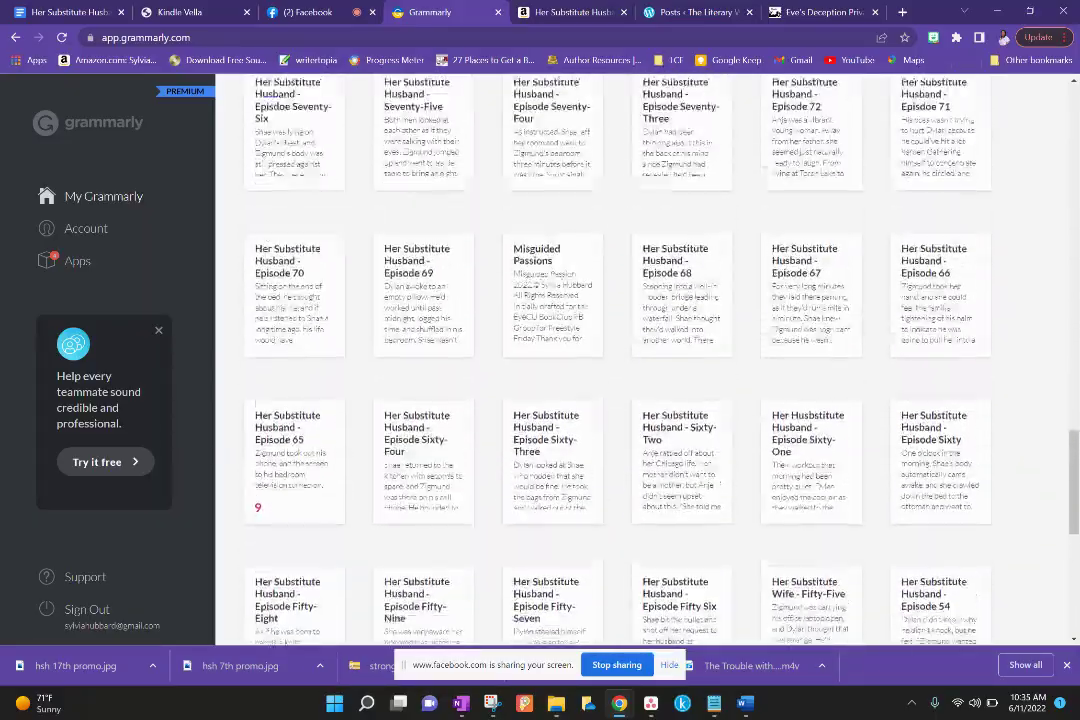
scroll(600, 360, "up", 12)
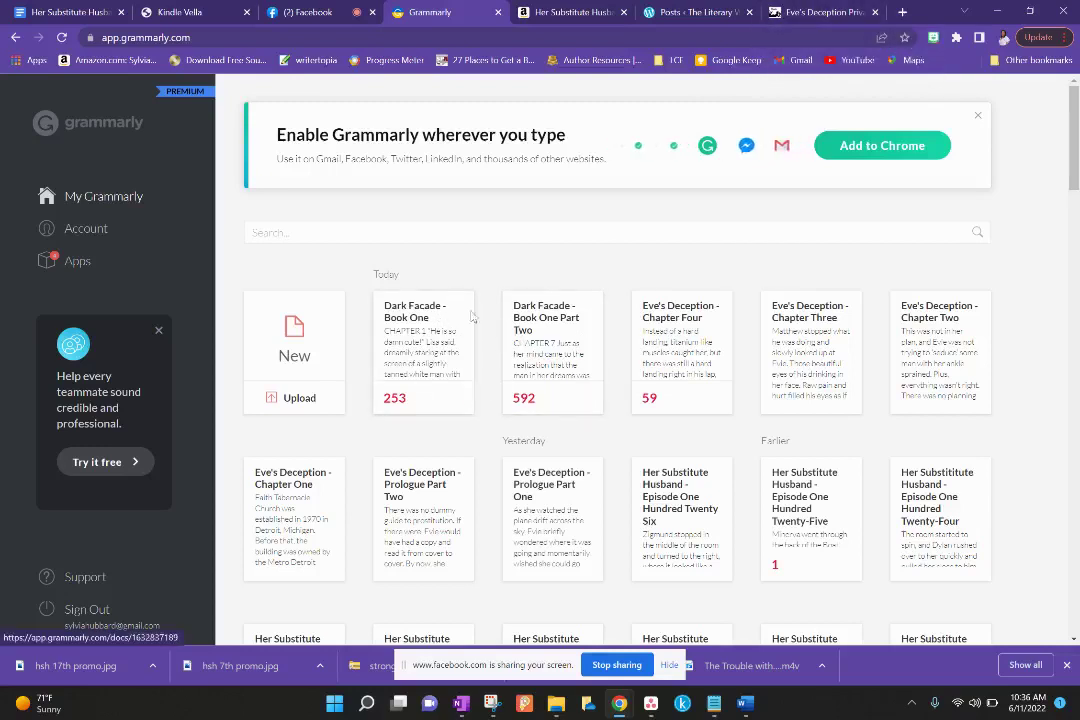
Show the Eve's Deception Private Access product page on the storefront.
left_click(800, 16)
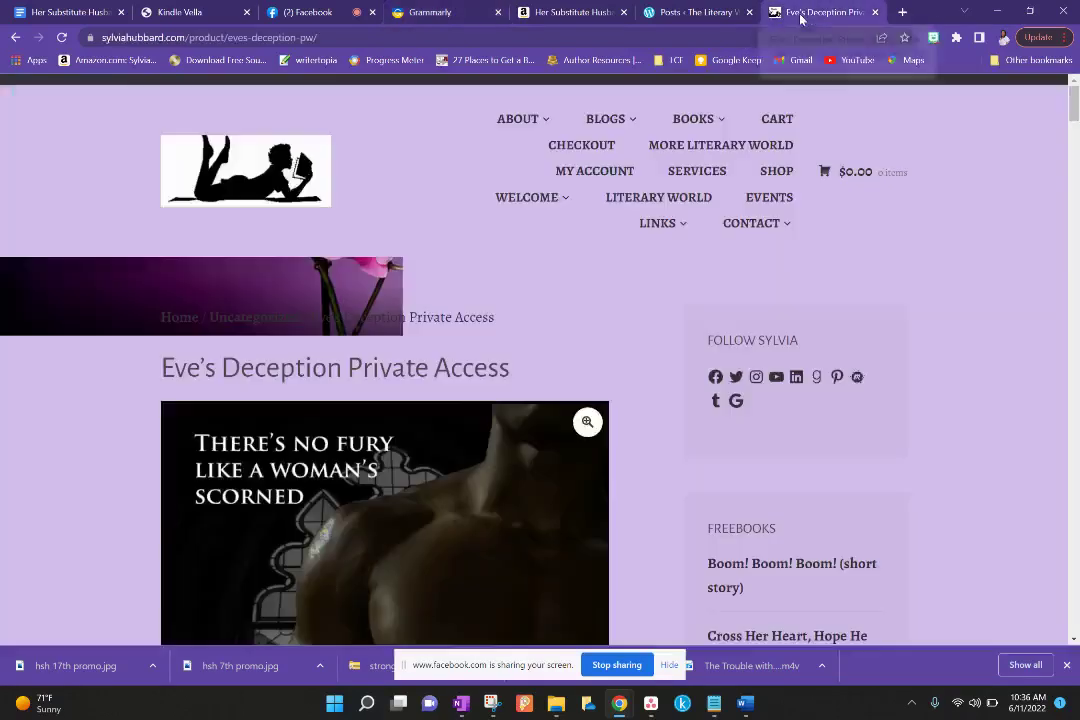